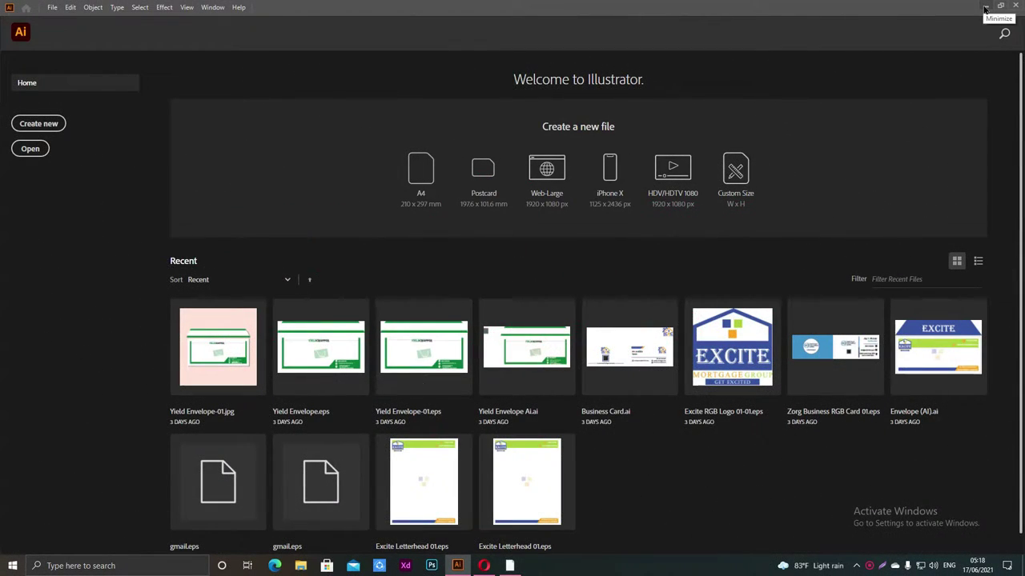
# Switch briefly to the Filmora editor, then return to Illustrator's welcome screen
pyautogui.click(985, 8)
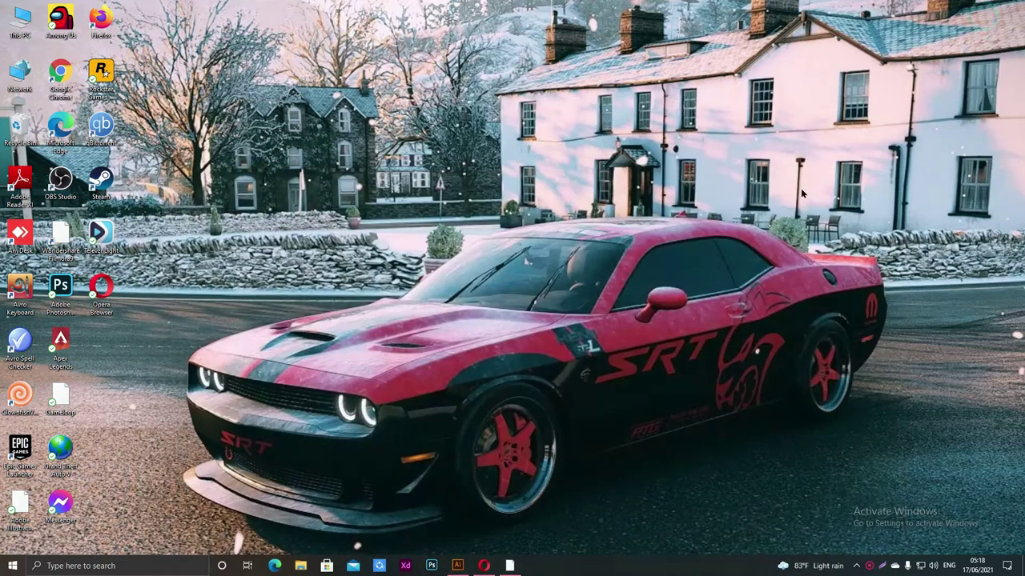
pyautogui.rightClick(454, 203)
pyautogui.click(481, 235)
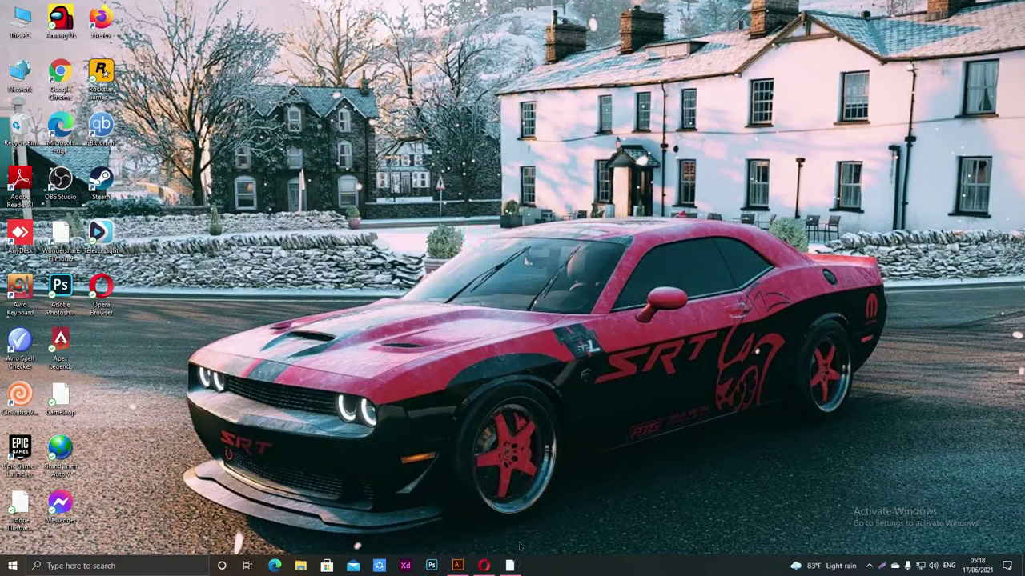
pyautogui.click(509, 565)
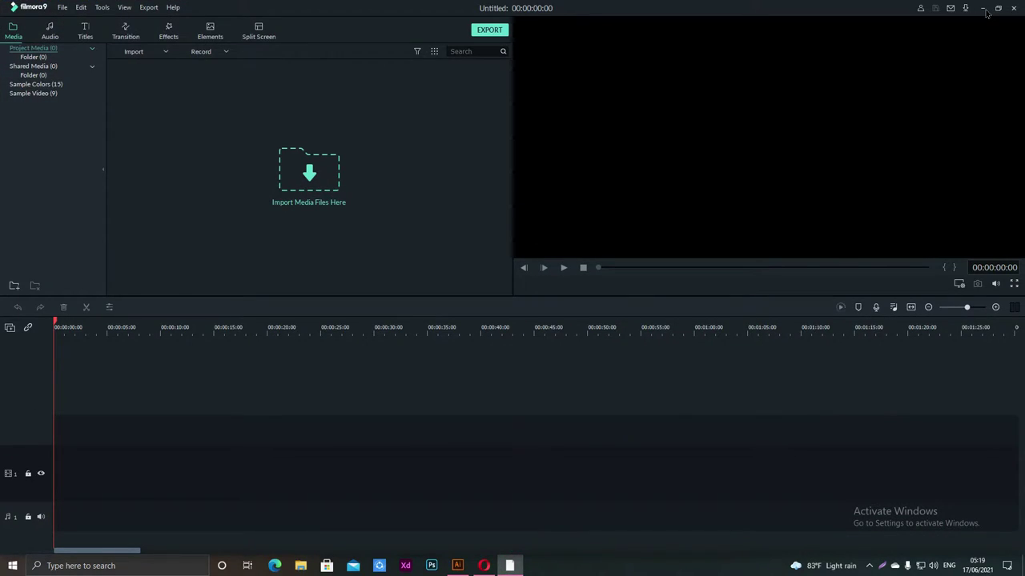
pyautogui.click(984, 8)
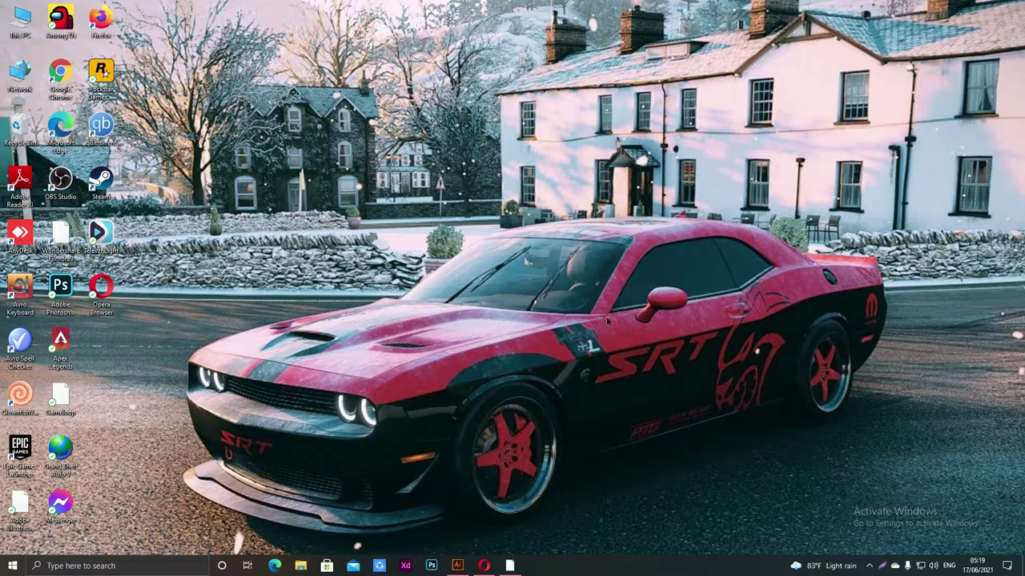
pyautogui.click(457, 565)
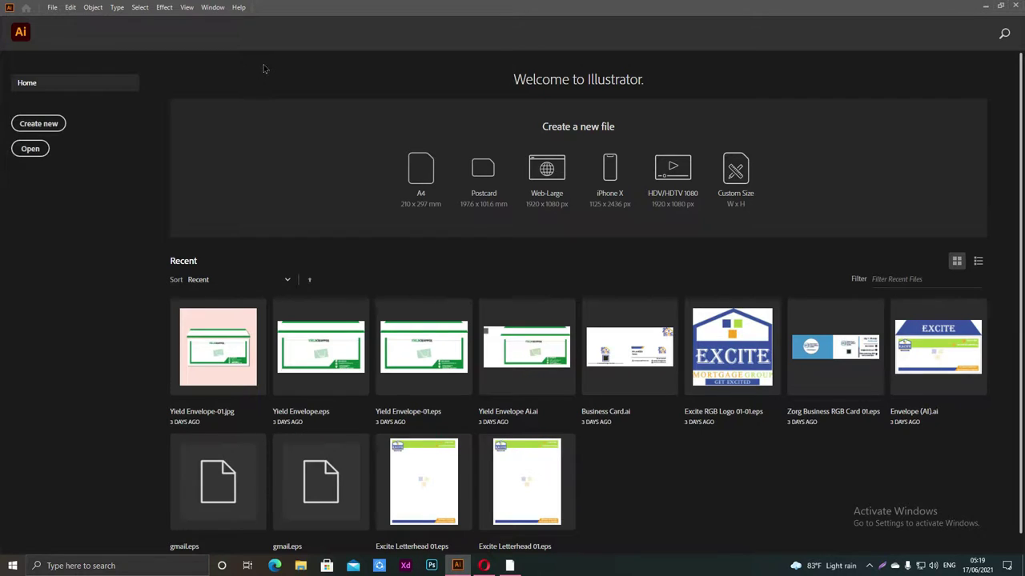
# Open the New Document dialog from the File menu
pyautogui.click(53, 8)
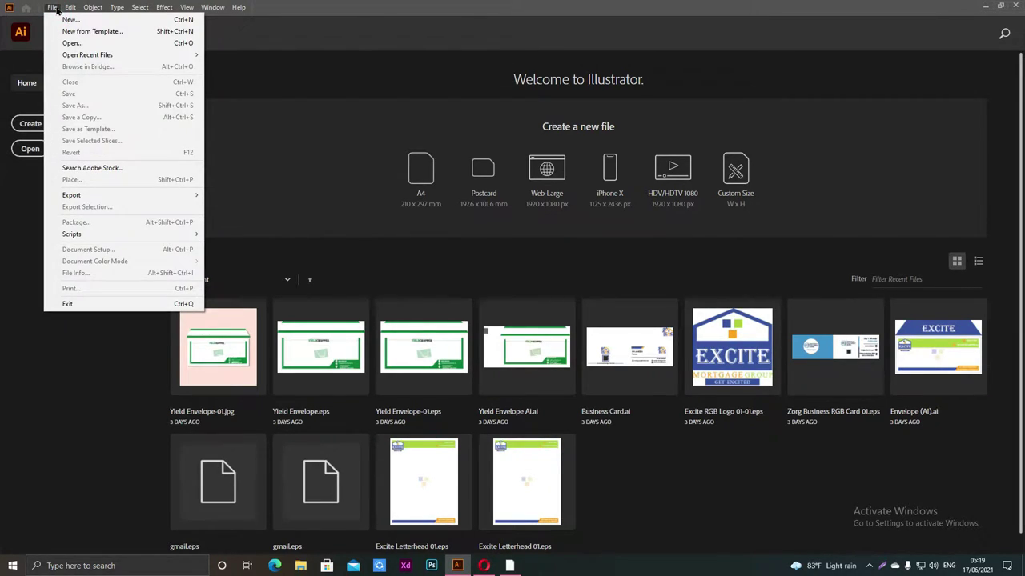
pyautogui.click(363, 80)
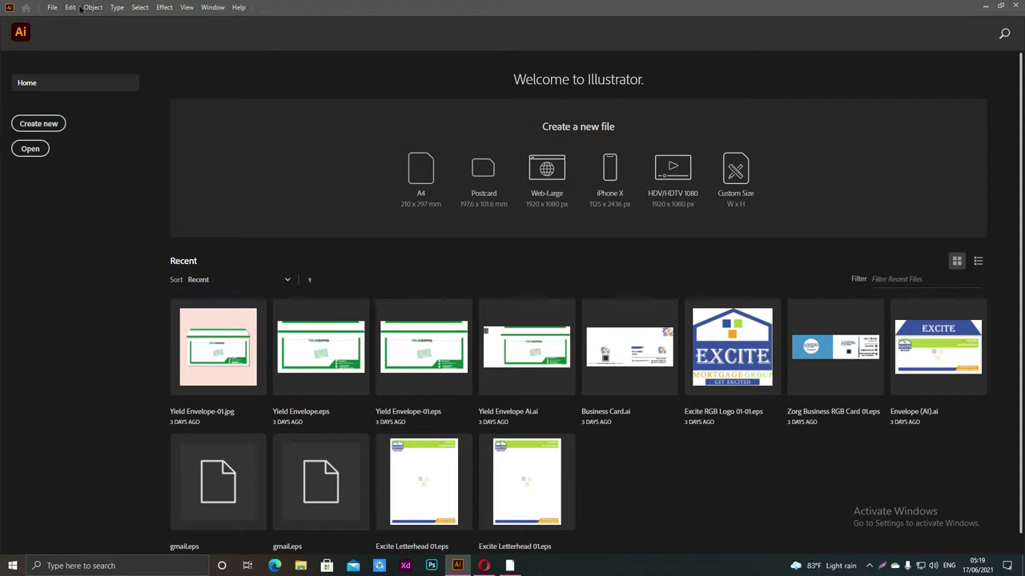
pyautogui.click(52, 7)
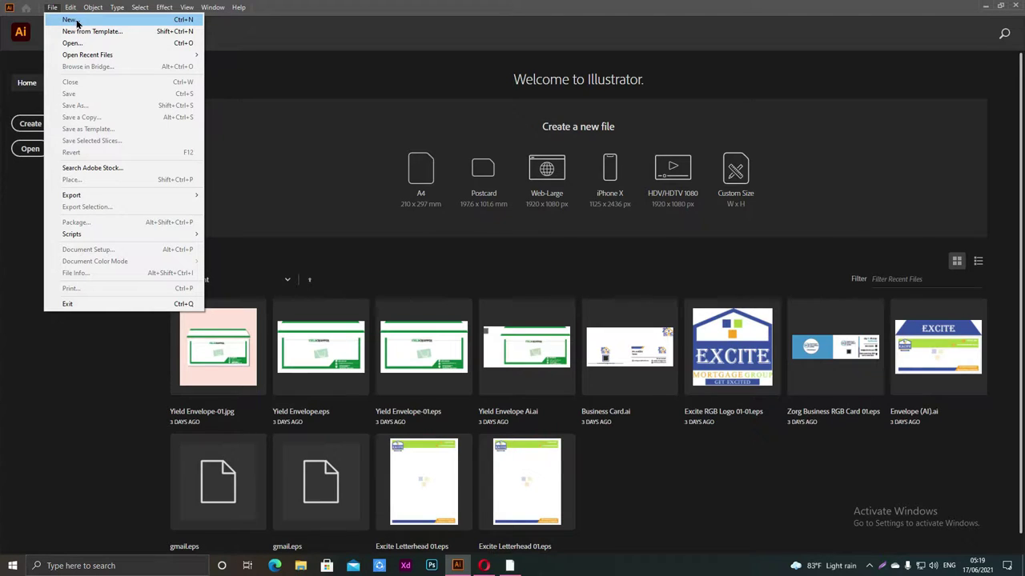
pyautogui.click(81, 19)
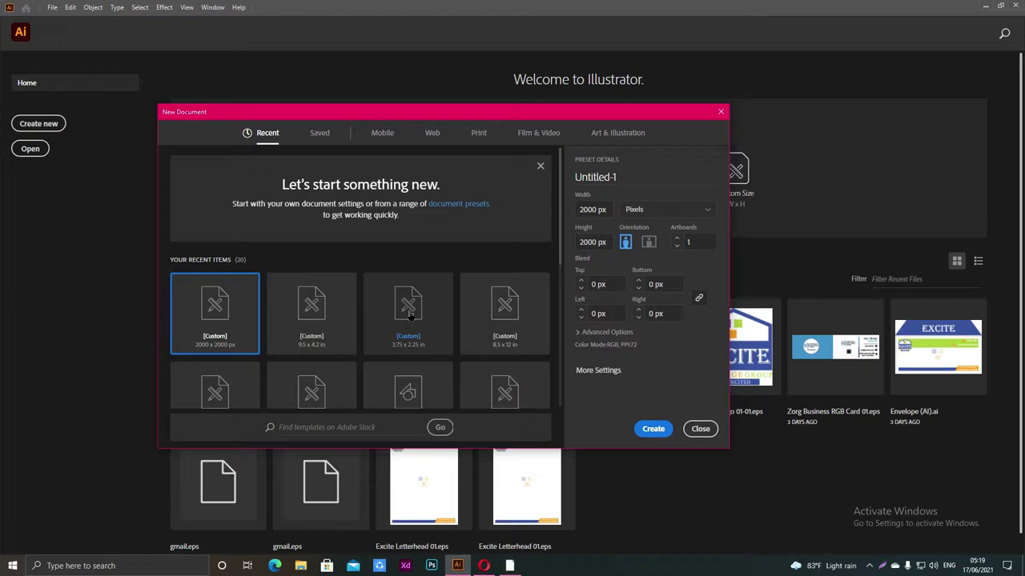
# Use the recent 3.75 x 2.25 in preset with 2 artboards and 0.125 in bleed all round
pyautogui.click(410, 315)
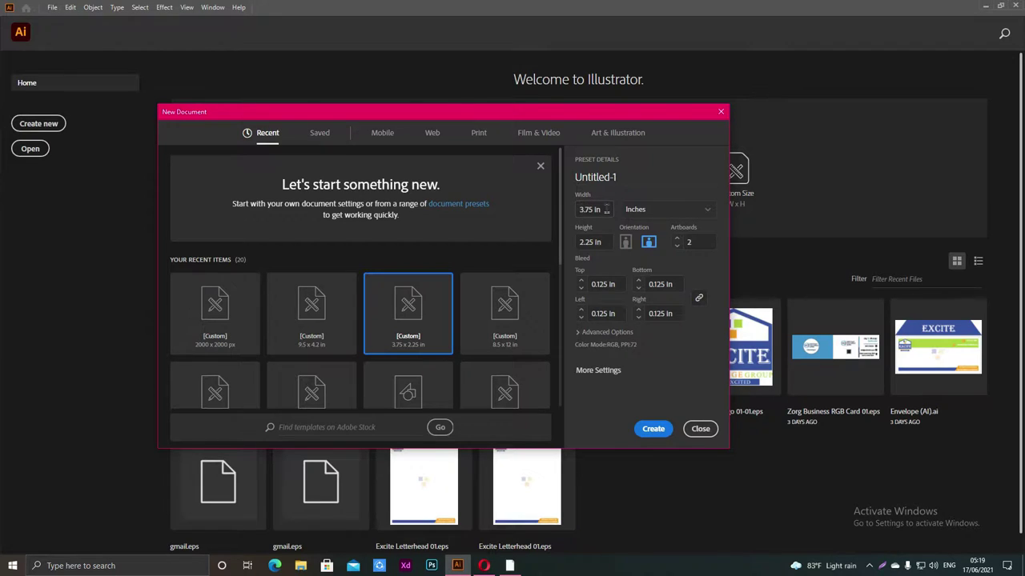
pyautogui.click(677, 246)
pyautogui.click(677, 240)
pyautogui.click(581, 288)
pyautogui.click(581, 285)
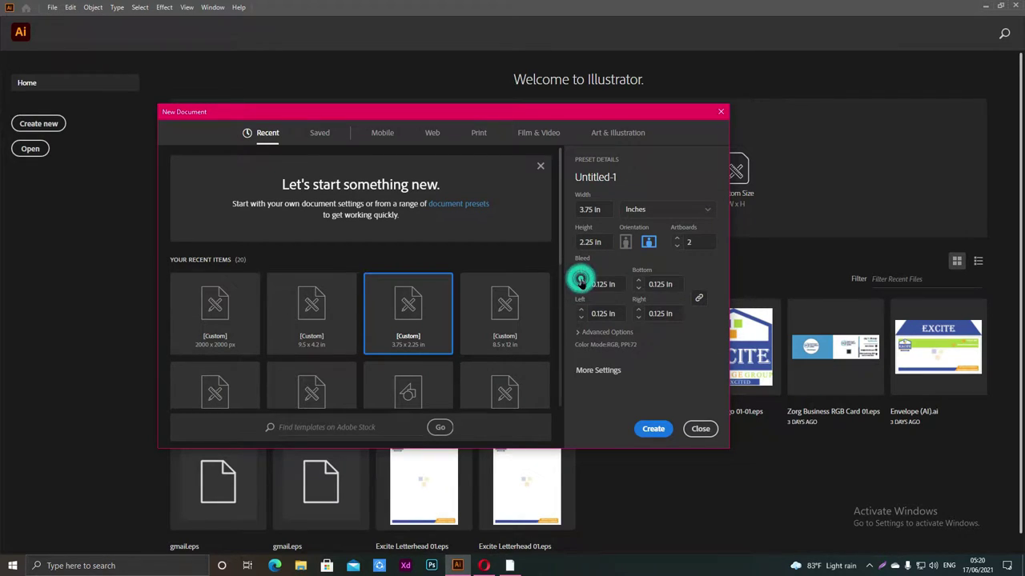
pyautogui.click(581, 286)
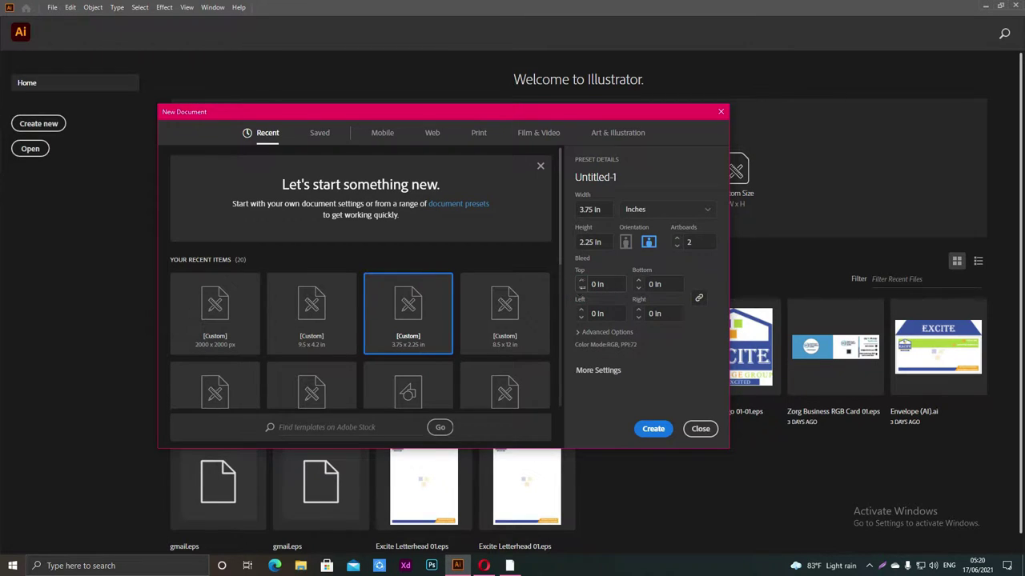
pyautogui.click(582, 281)
# Keep RGB Color and Screen (72 ppi) raster effects, then create the two-artboard document
pyautogui.click(585, 333)
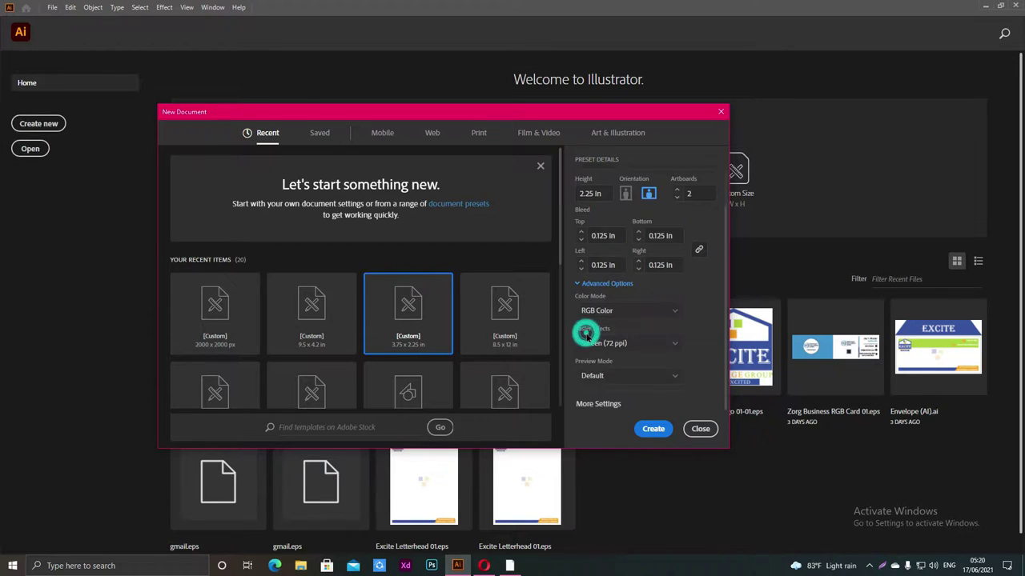
pyautogui.click(675, 315)
pyautogui.click(675, 316)
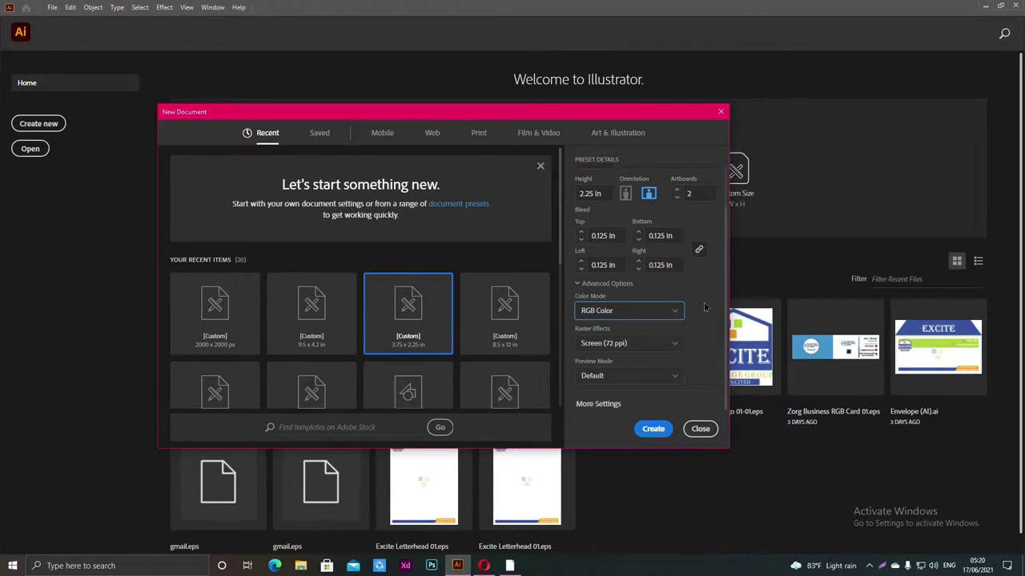
pyautogui.click(670, 315)
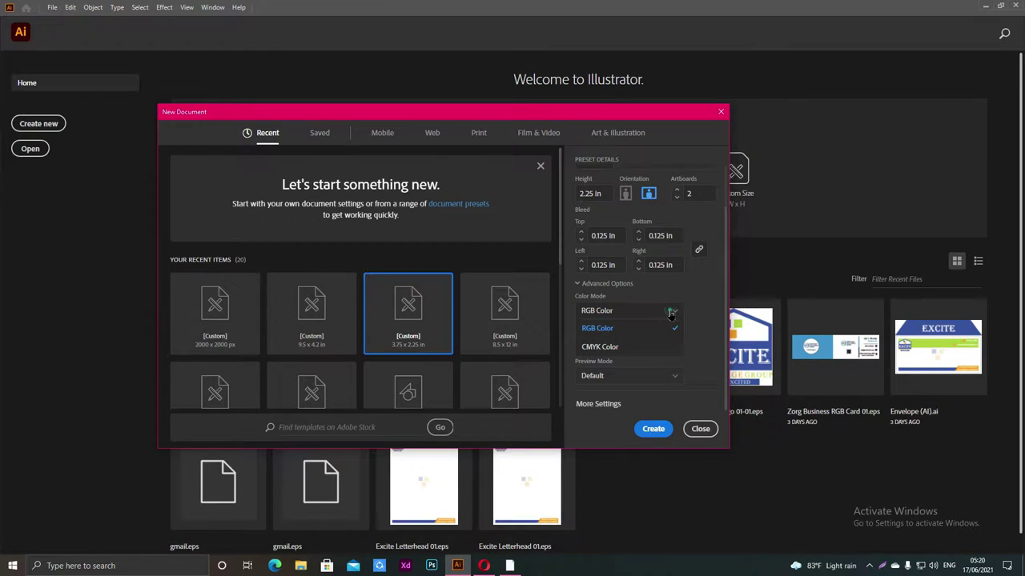
pyautogui.click(671, 312)
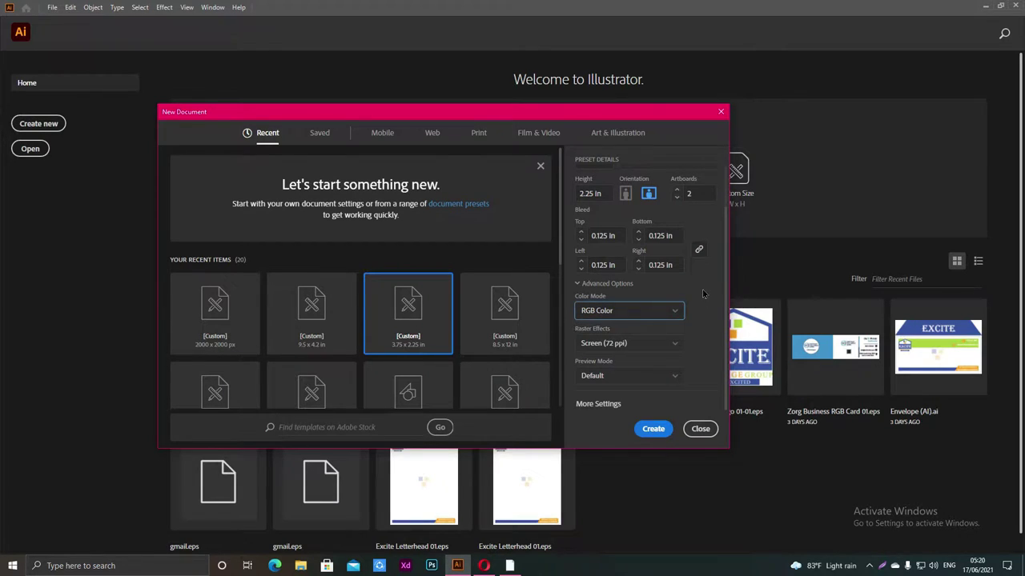
pyautogui.click(664, 345)
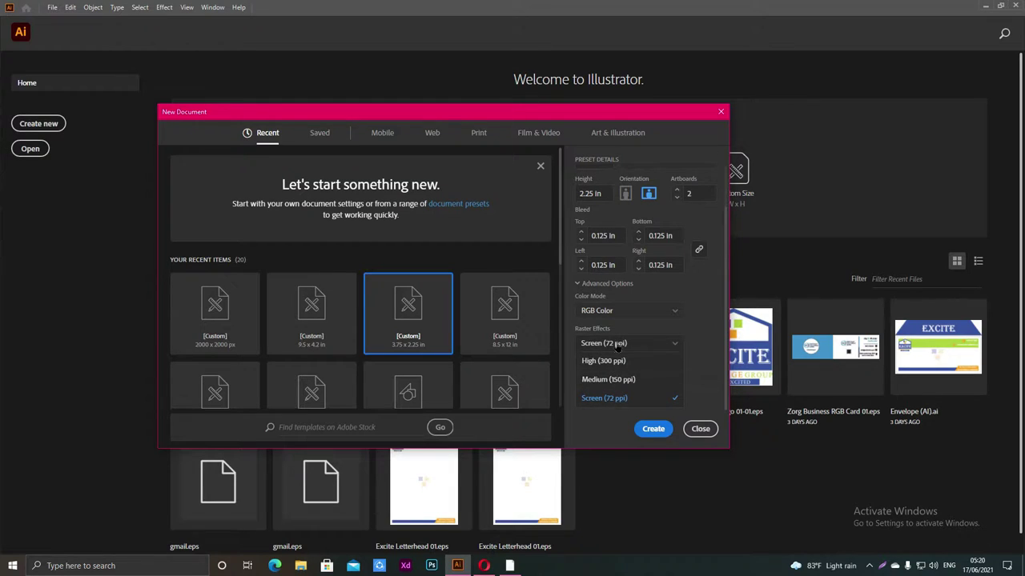
pyautogui.click(614, 397)
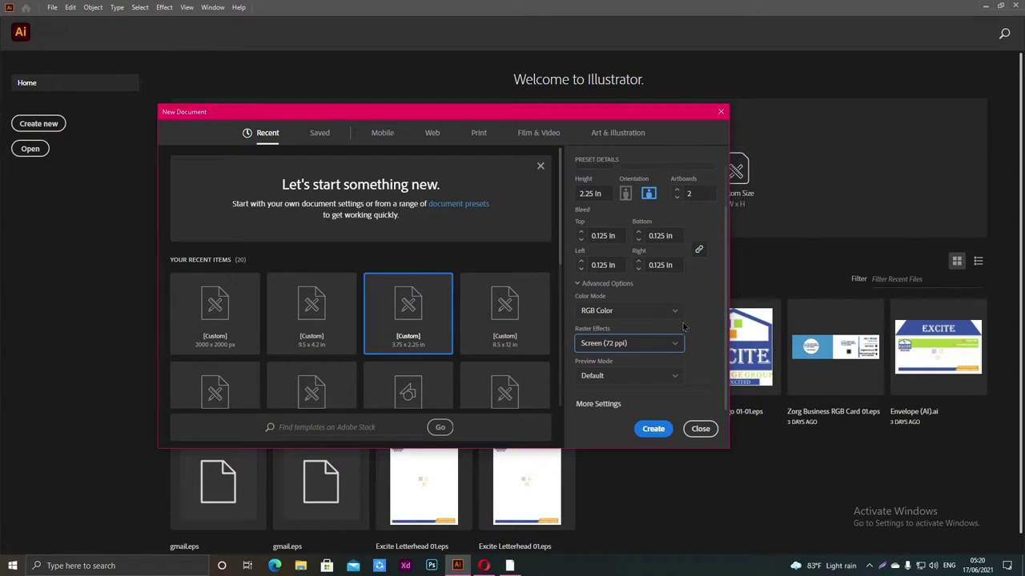
pyautogui.click(610, 290)
pyautogui.scroll(2, 610, 286)
pyautogui.click(602, 332)
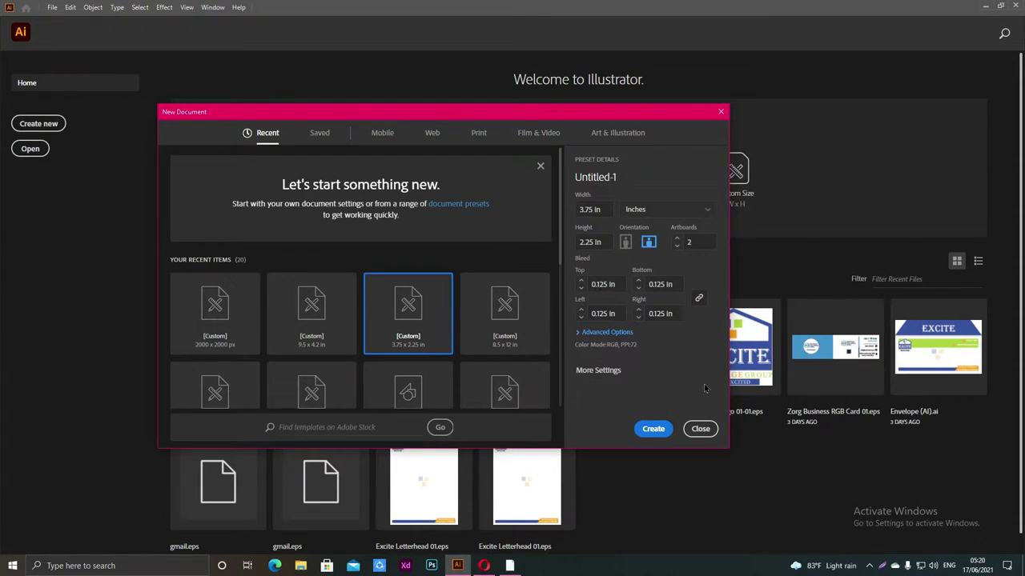
pyautogui.click(654, 430)
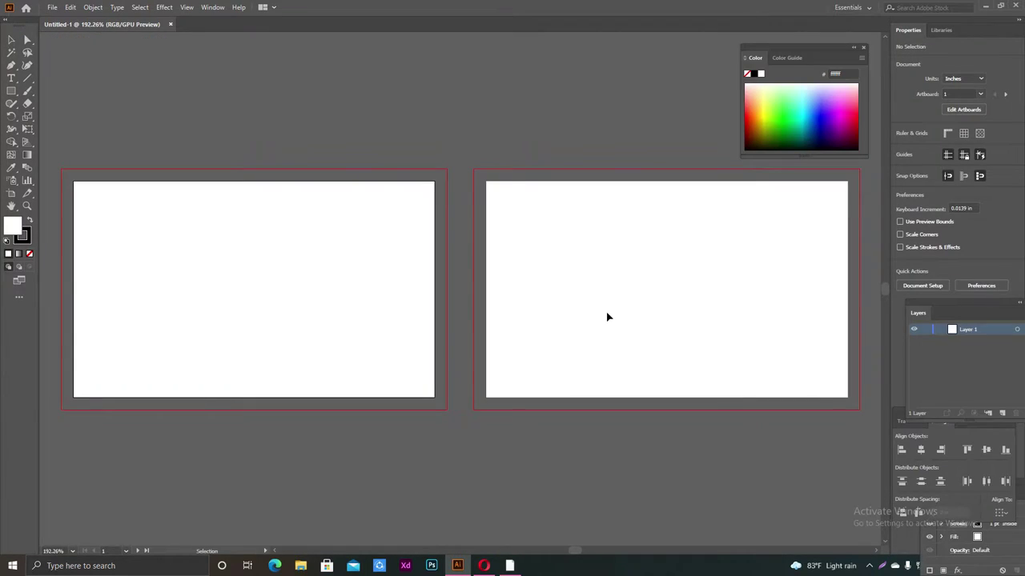
# Zoom out to 150% and pan so both artboards show, with the Selection tool active
pyautogui.scroll(-1, 599, 309)
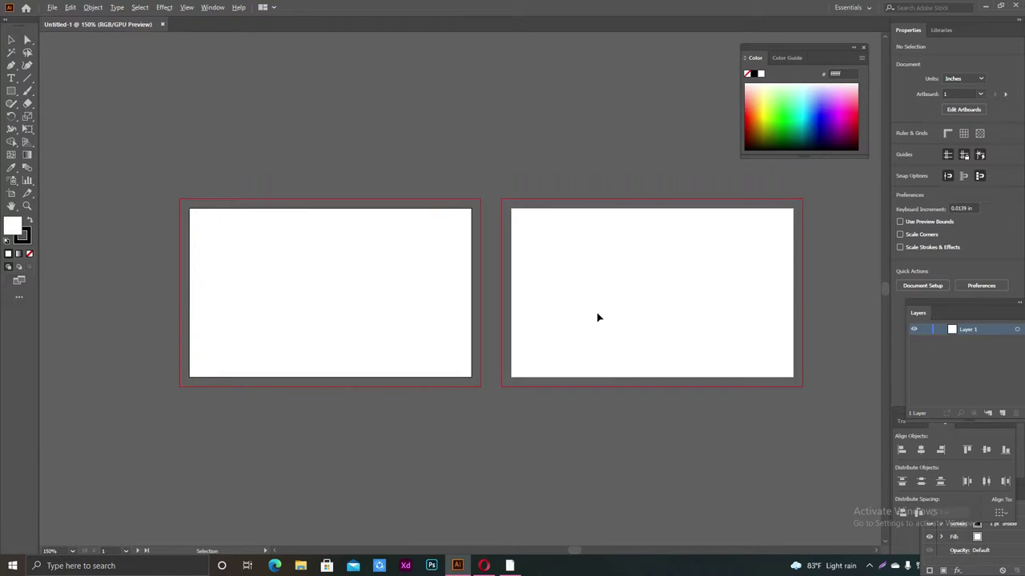
pyautogui.scroll(1, 597, 316)
pyautogui.scroll(-1, 596, 318)
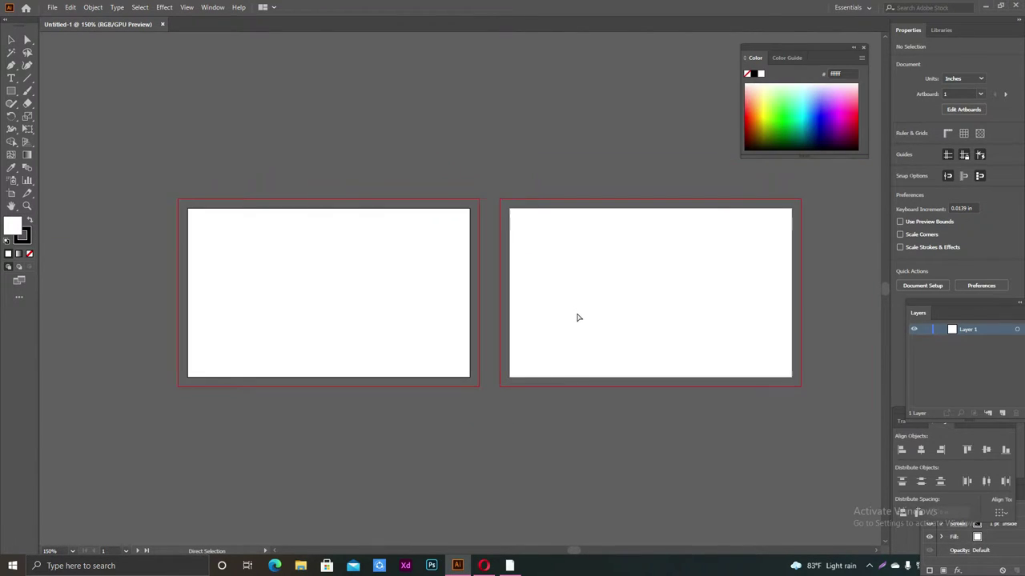
pyautogui.hscroll(2, 578, 318)
pyautogui.hscroll(1, 558, 290)
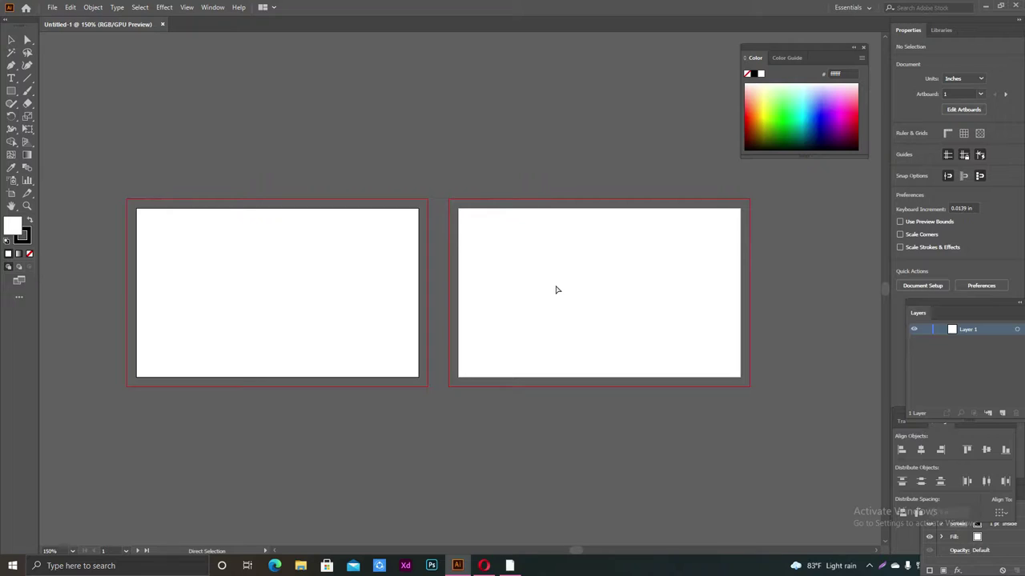
pyautogui.press('v')
# Draw a white rectangle covering the left artboard and remove its stroke
pyautogui.click(11, 91)
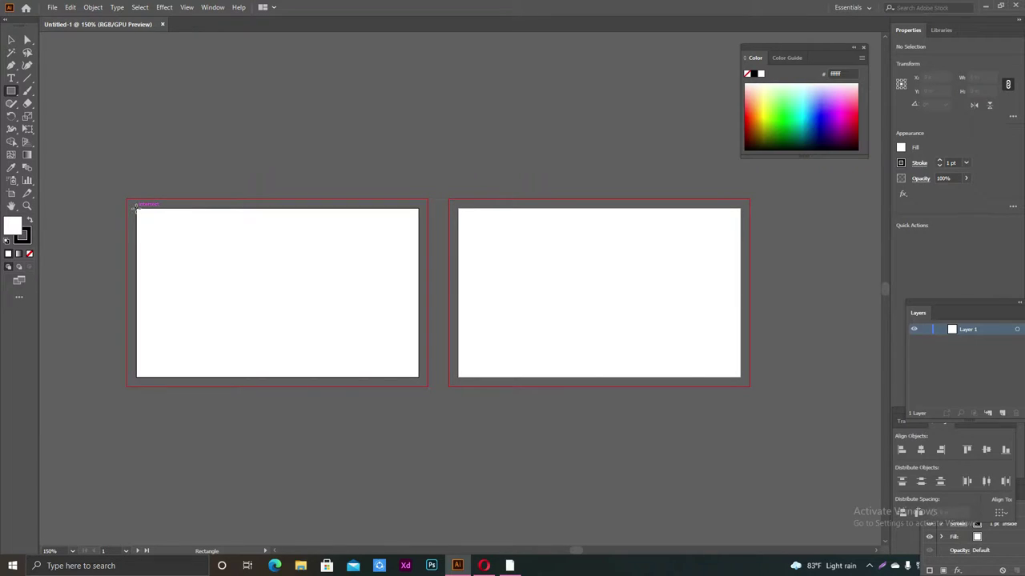
pyautogui.moveTo(136, 208)
pyautogui.mouseDown()
pyautogui.moveTo(418, 366)
pyautogui.moveTo(418, 377)
pyautogui.mouseUp()
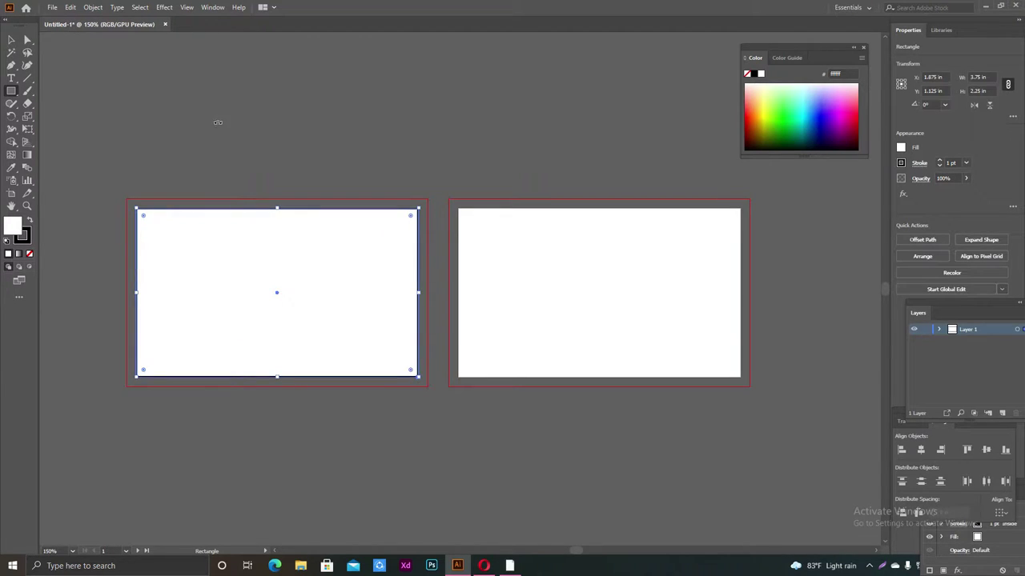
pyautogui.click(12, 40)
pyautogui.click(900, 164)
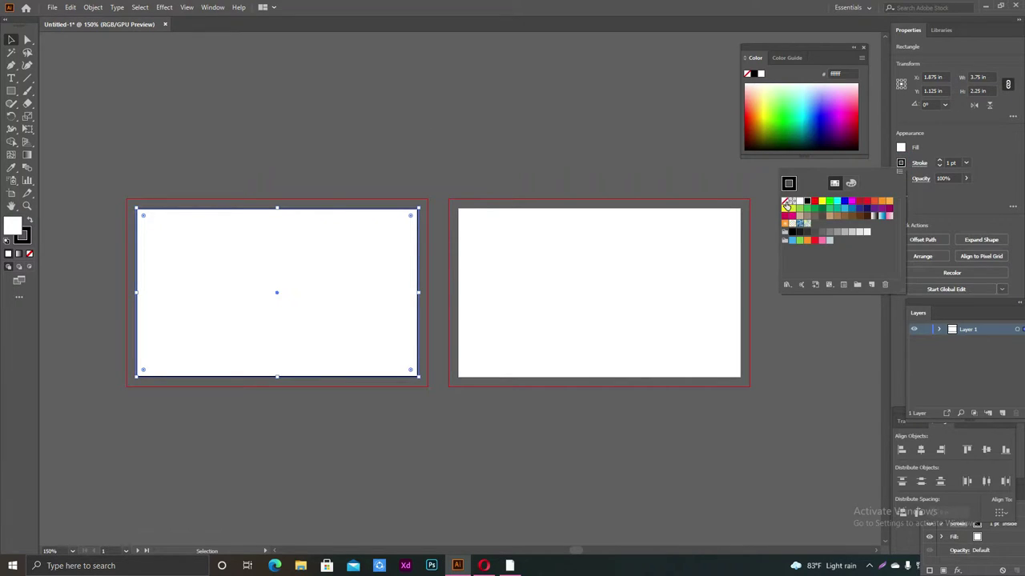
pyautogui.click(785, 200)
pyautogui.click(668, 164)
pyautogui.click(579, 122)
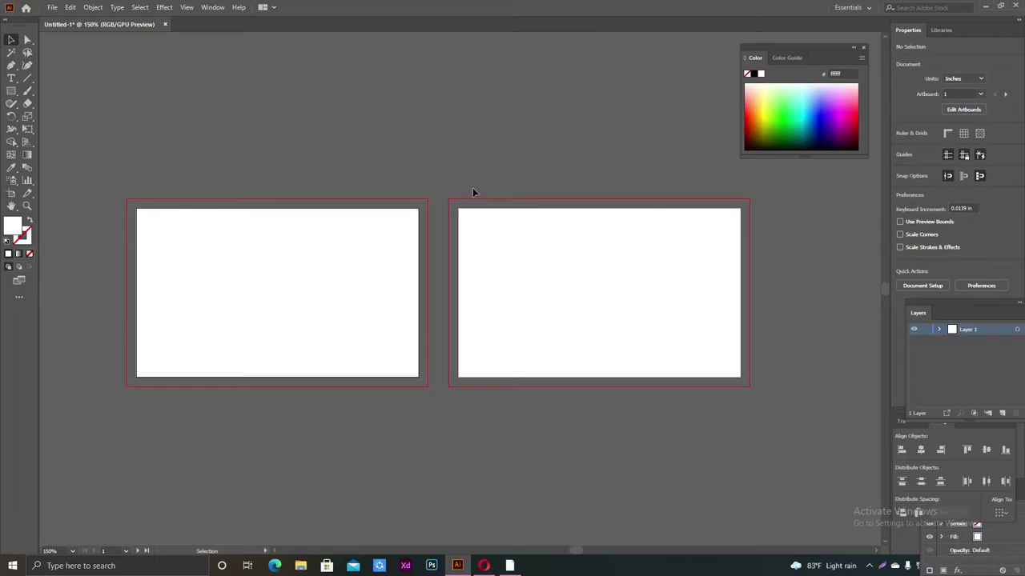
# Alt-drag a copy of the left card rectangle onto the right artboard
pyautogui.click(202, 208)
pyautogui.click(183, 148)
pyautogui.scroll(2, 182, 149)
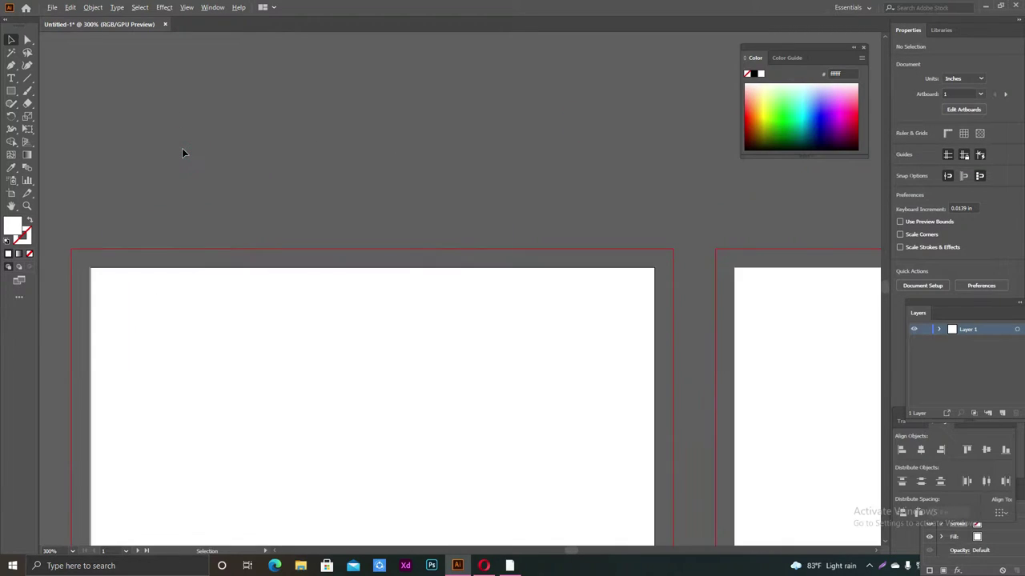
pyautogui.click(130, 284)
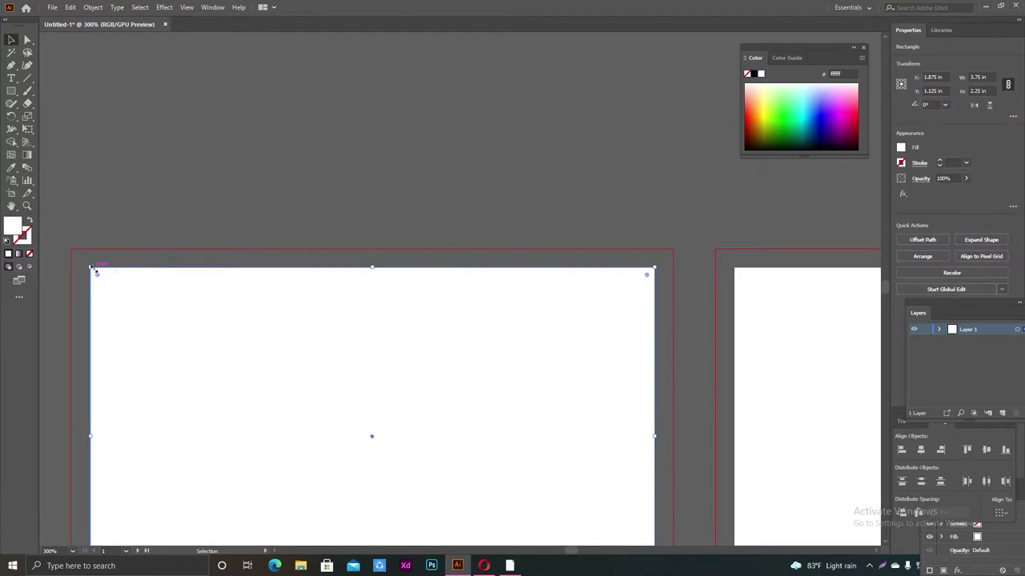
pyautogui.click(114, 223)
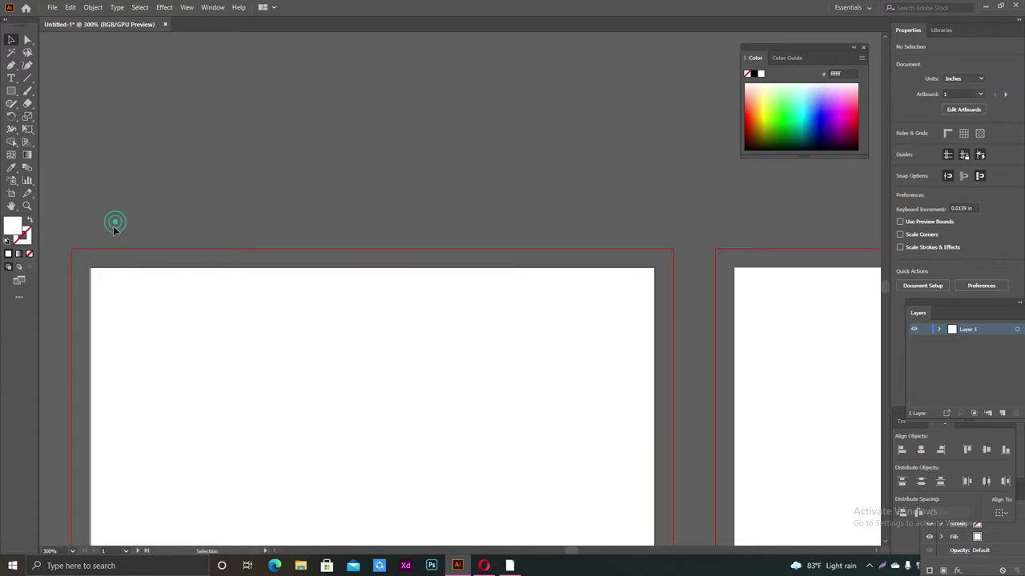
pyautogui.click(92, 292)
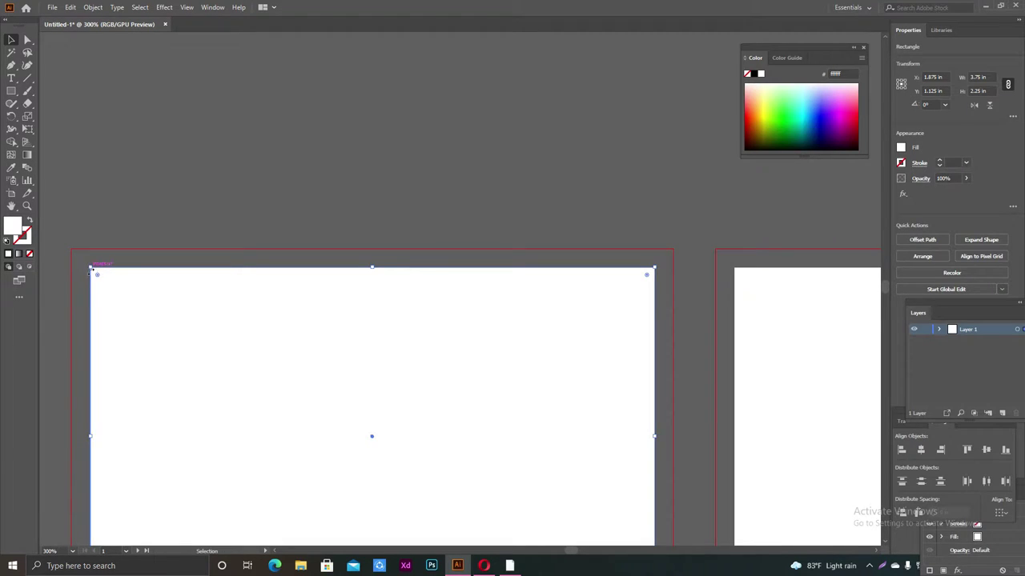
pyautogui.click(263, 181)
pyautogui.scroll(-2, 480, 133)
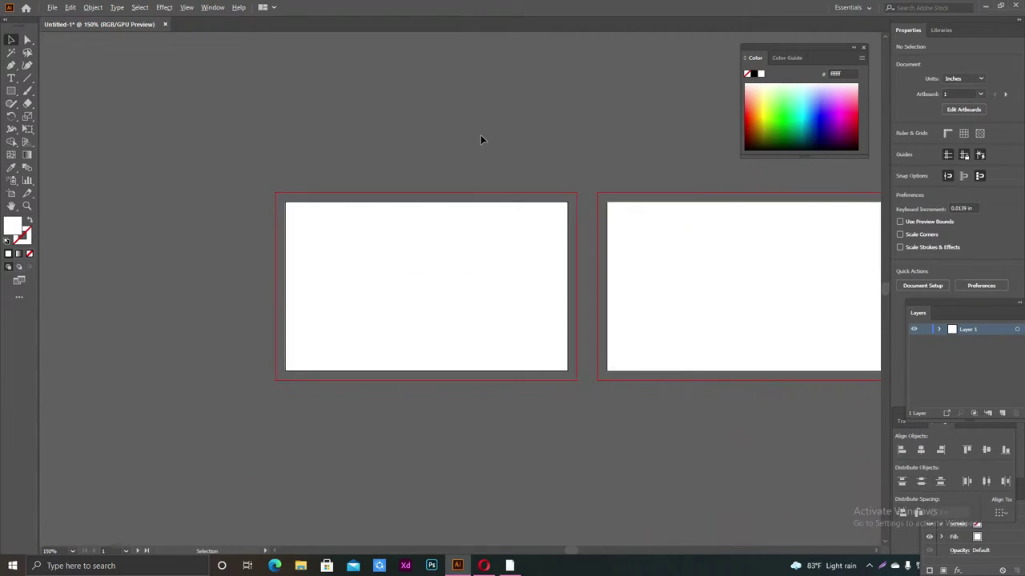
pyautogui.hscroll(1, 490, 197)
pyautogui.hscroll(2, 291, 256)
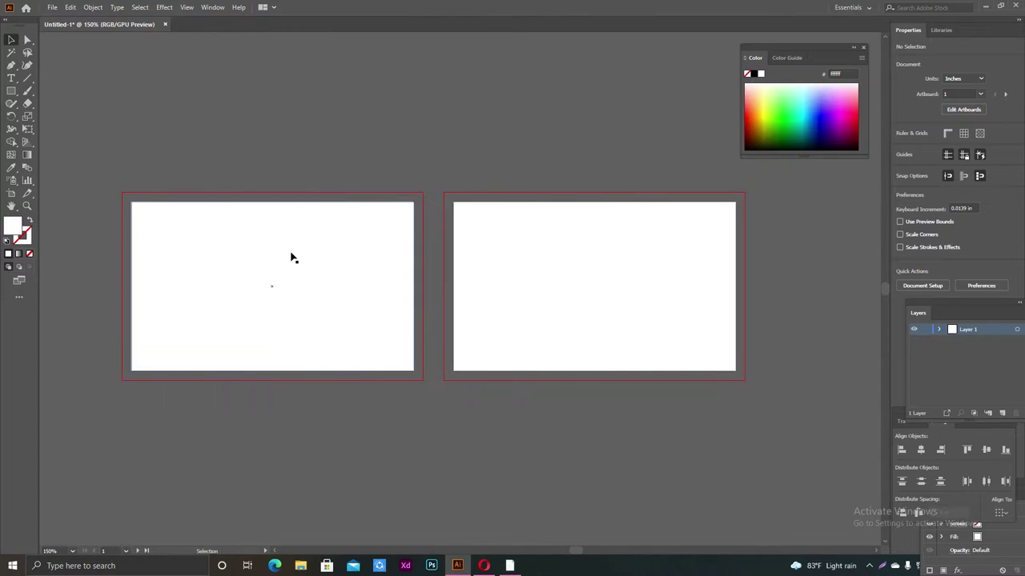
pyautogui.click(291, 255)
pyautogui.moveTo(290, 256); pyautogui.dragTo(615, 255)
pyautogui.click(546, 152)
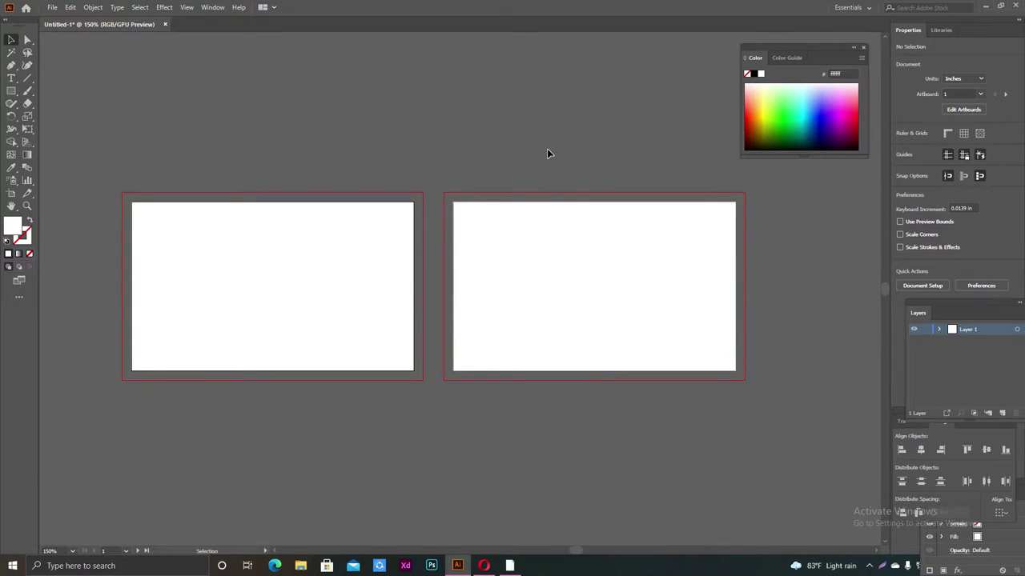
# Select both card rectangles and apply Object > Path > Offset Path of -0.125 in
pyautogui.scroll(1, 543, 149)
pyautogui.moveTo(724, 453); pyautogui.dragTo(193, 179)
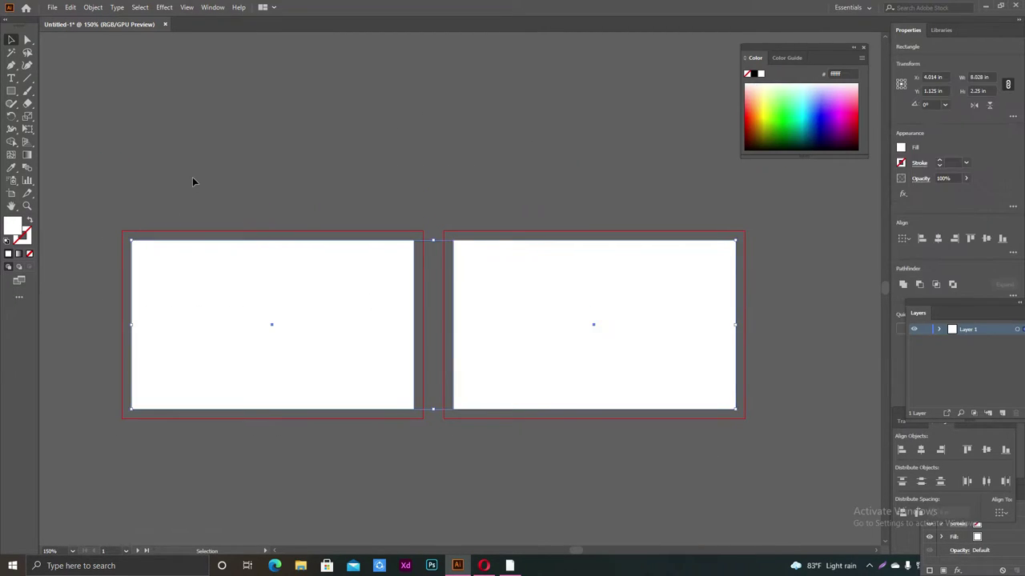
pyautogui.click(100, 6)
pyautogui.moveTo(104, 261)
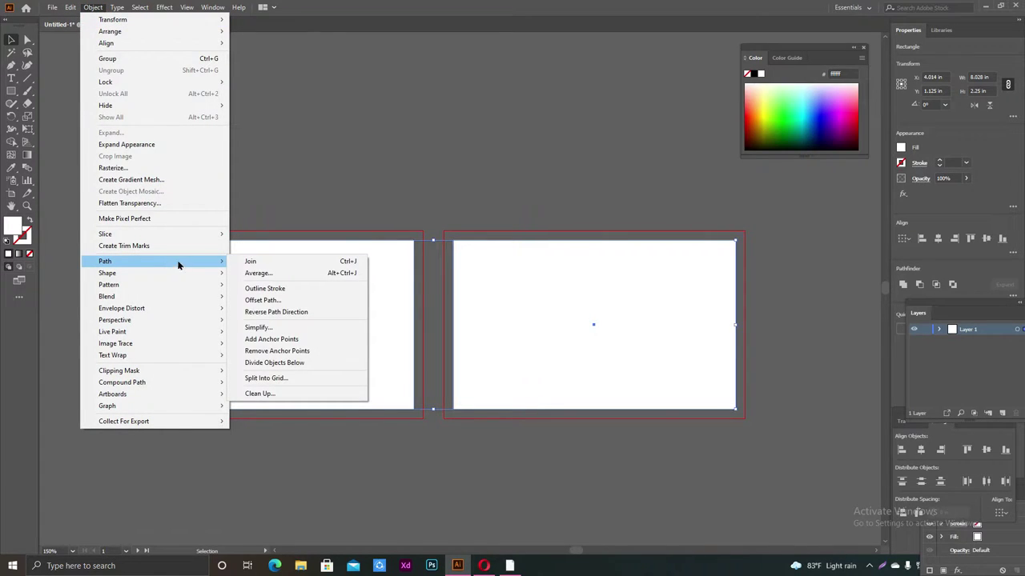
pyautogui.click(307, 299)
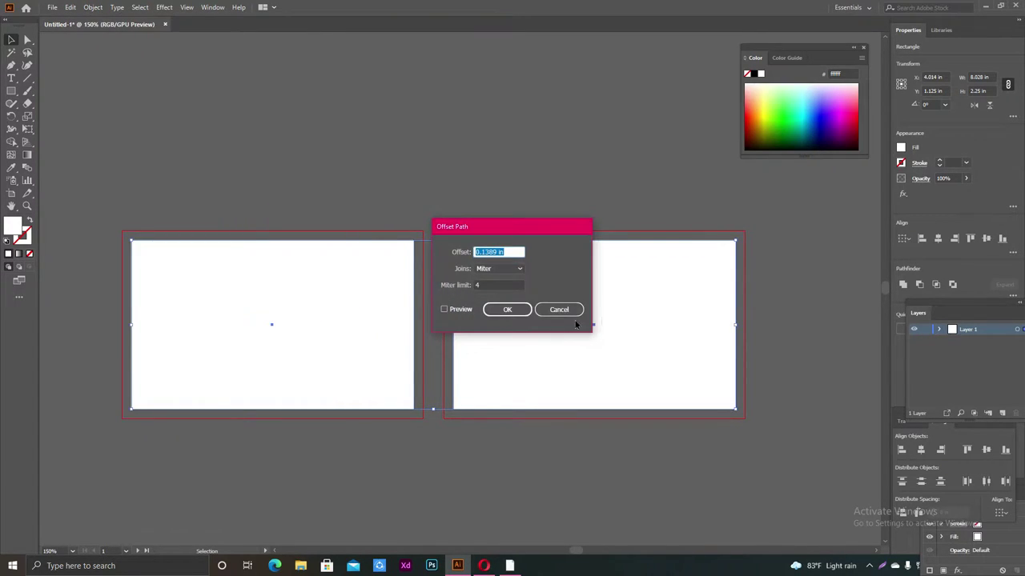
pyautogui.click(444, 309)
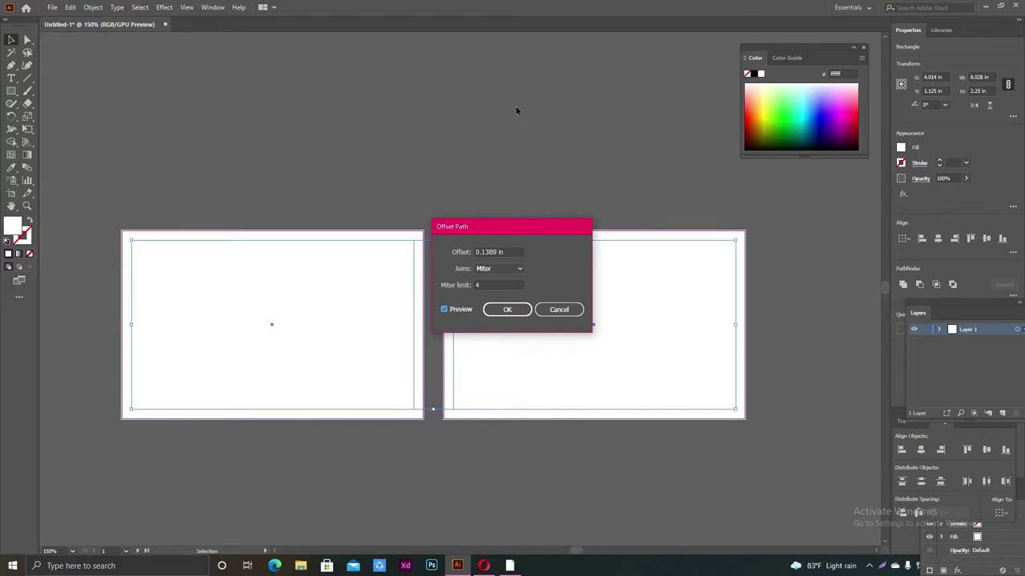
pyautogui.doubleClick(518, 251)
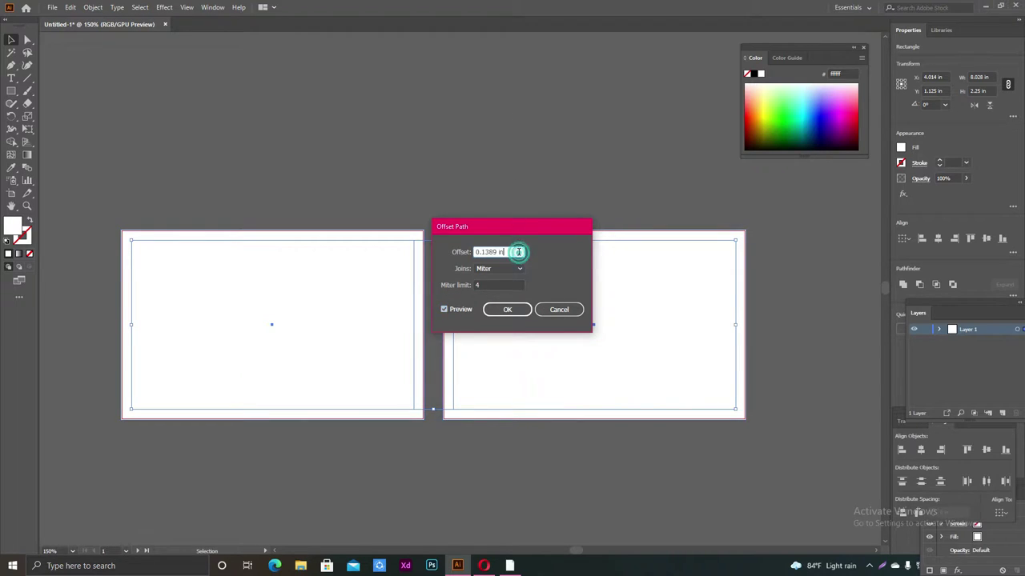
pyautogui.write('0.25')
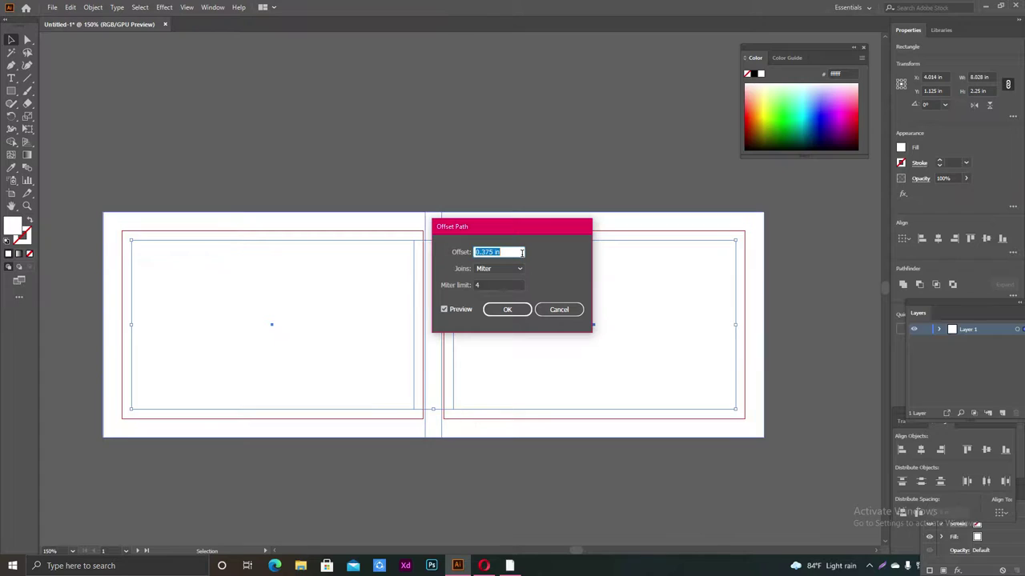
pyautogui.write('0')
pyautogui.press('Down')
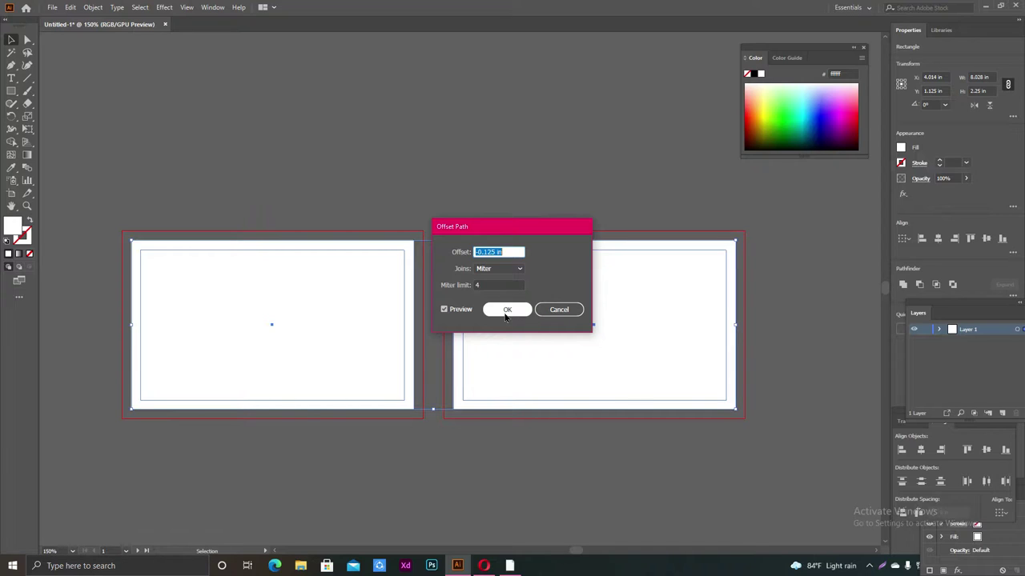
pyautogui.click(505, 310)
# Convert the left and right inset rectangles into guides with Make Guides
pyautogui.click(437, 210)
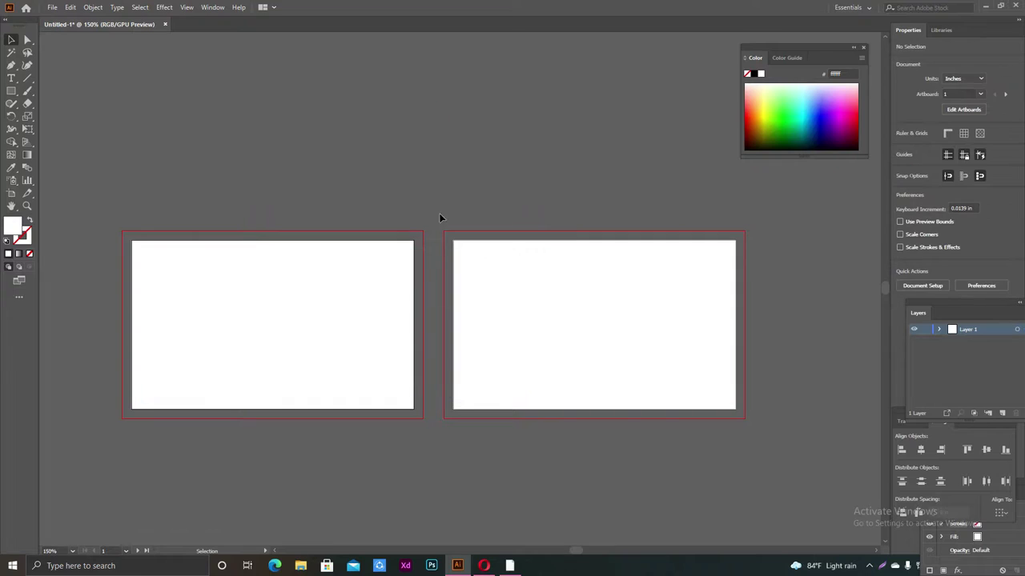
pyautogui.click(421, 123)
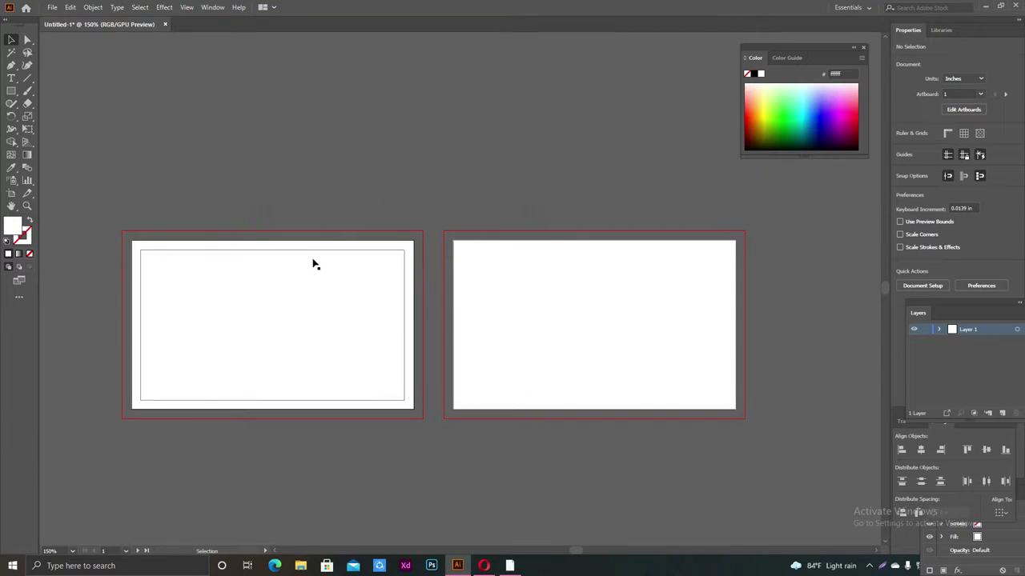
pyautogui.rightClick(308, 250)
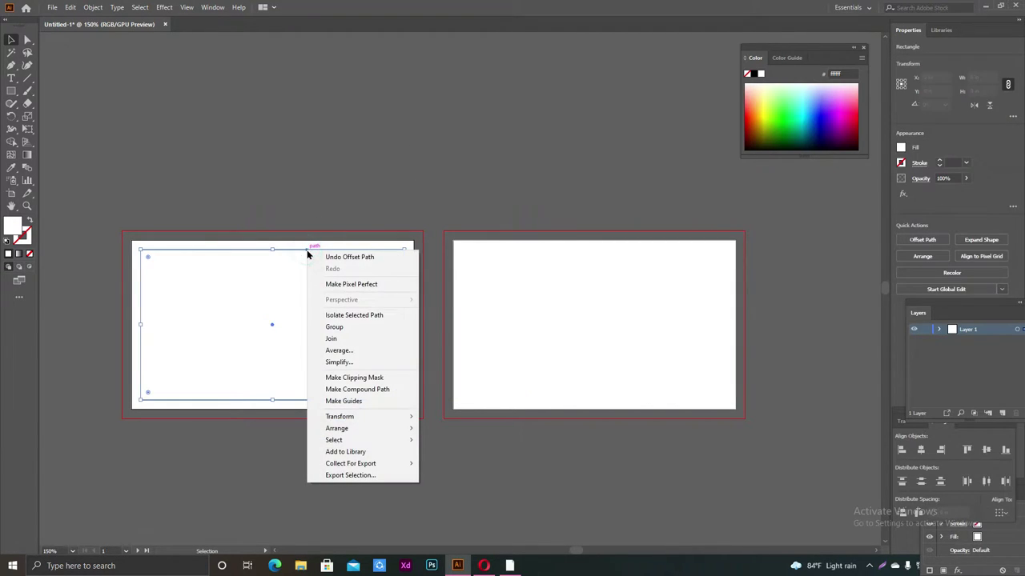
pyautogui.click(370, 401)
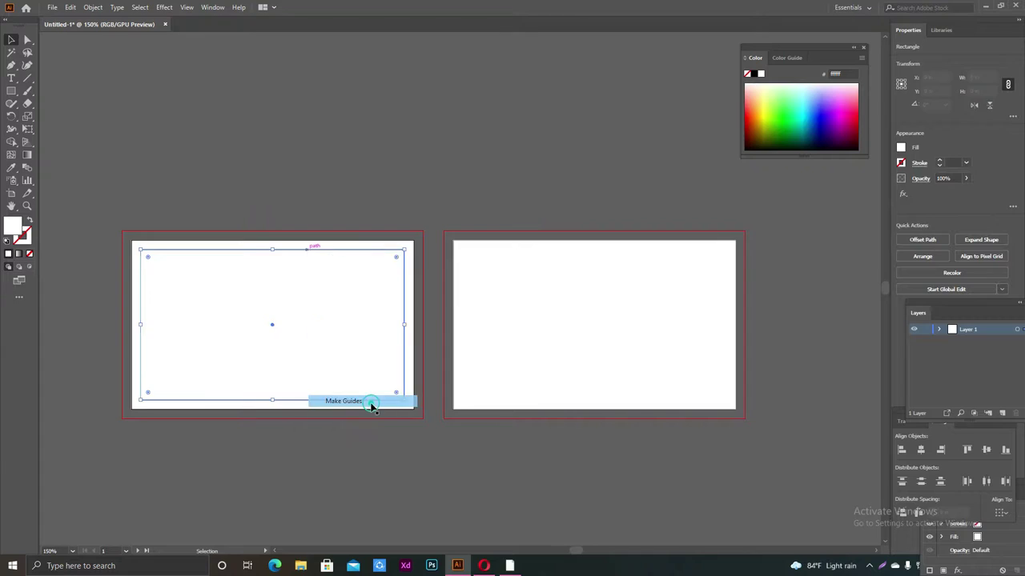
pyautogui.rightClick(517, 253)
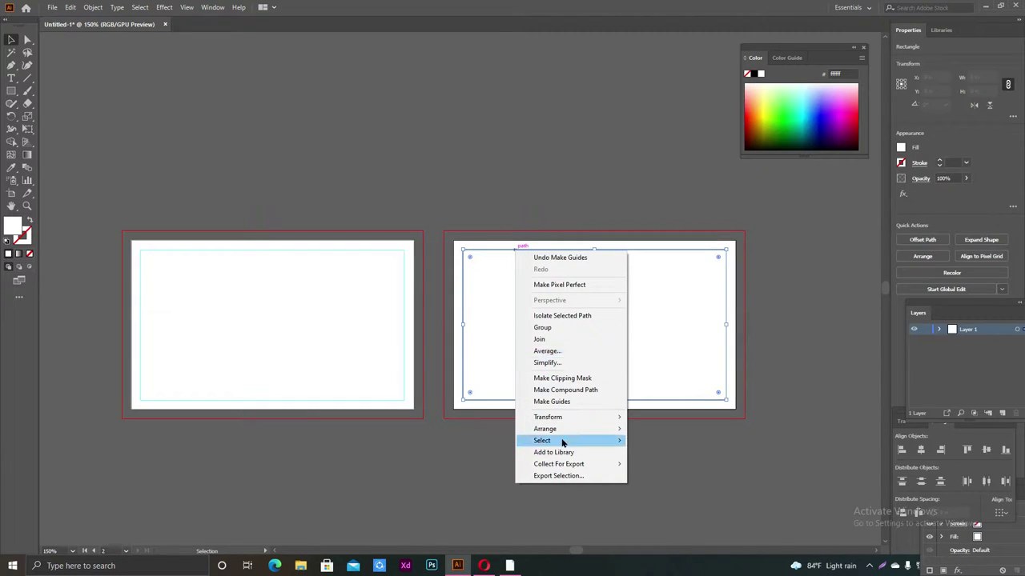
pyautogui.click(558, 402)
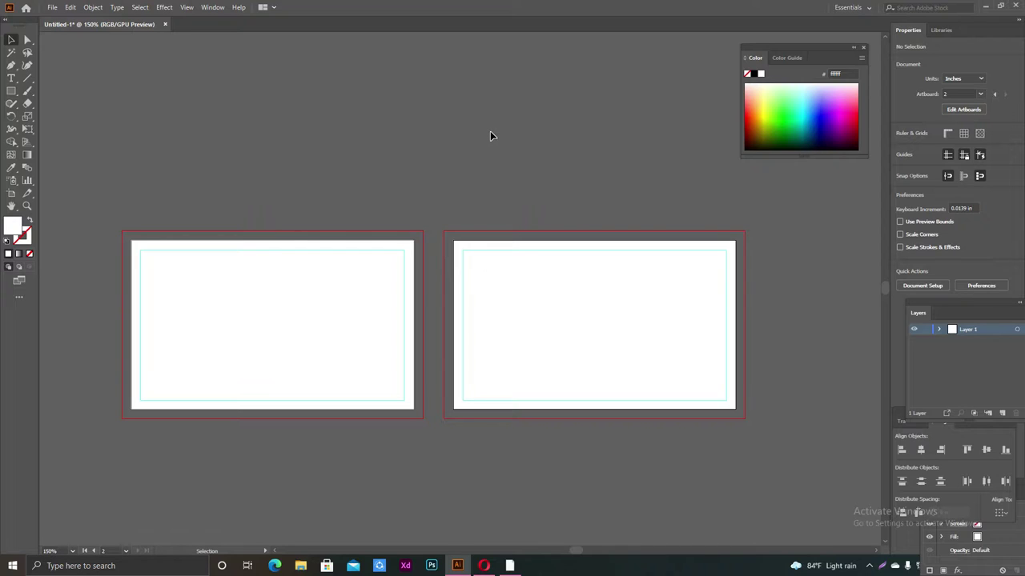
# Select the left card rectangle and lock it via Object > Lock > Selection
pyautogui.click(138, 247)
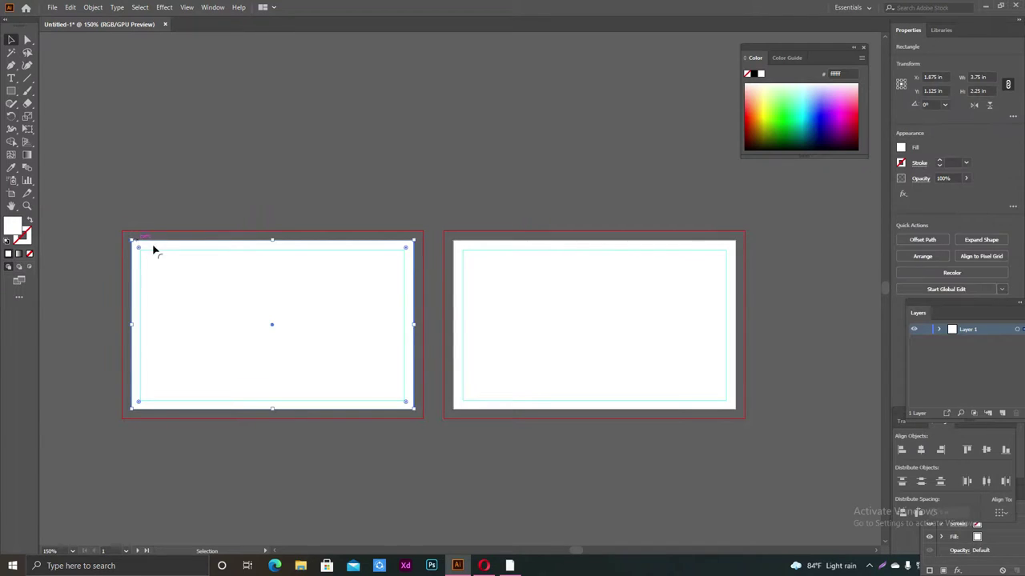
pyautogui.click(445, 128)
pyautogui.click(506, 244)
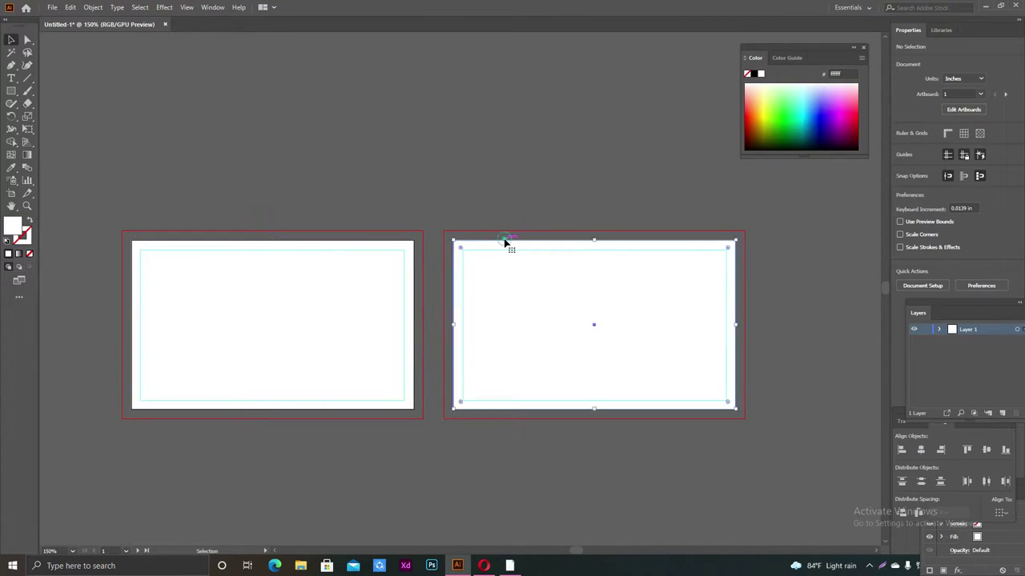
pyautogui.click(504, 157)
pyautogui.click(147, 240)
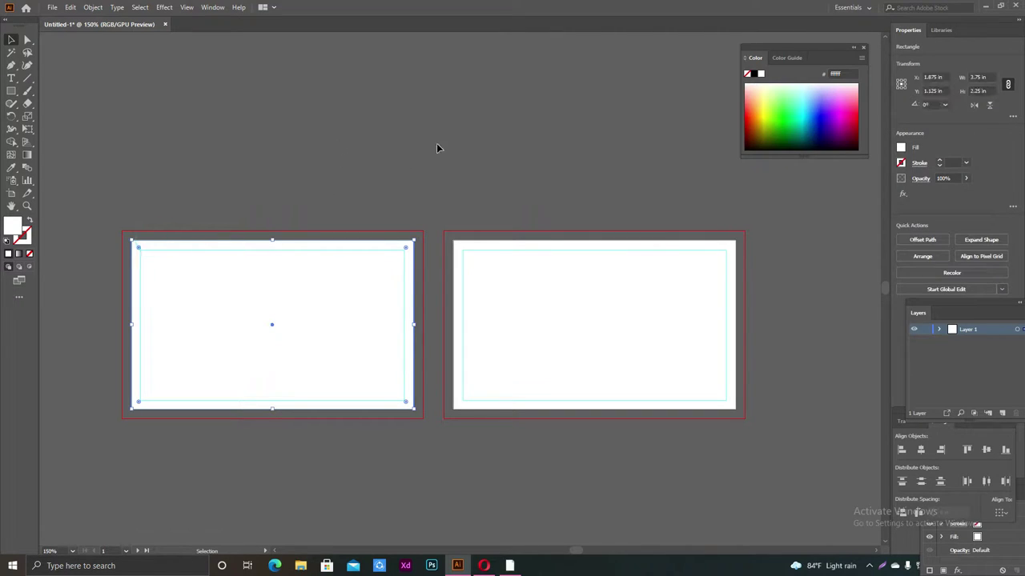
pyautogui.click(512, 242)
pyautogui.click(447, 168)
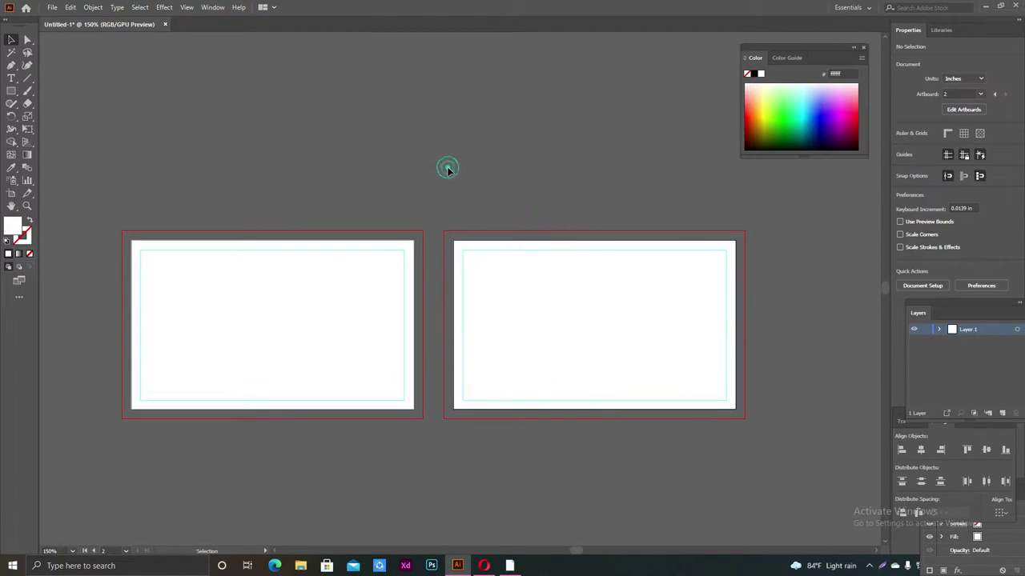
pyautogui.click(446, 168)
pyautogui.click(164, 242)
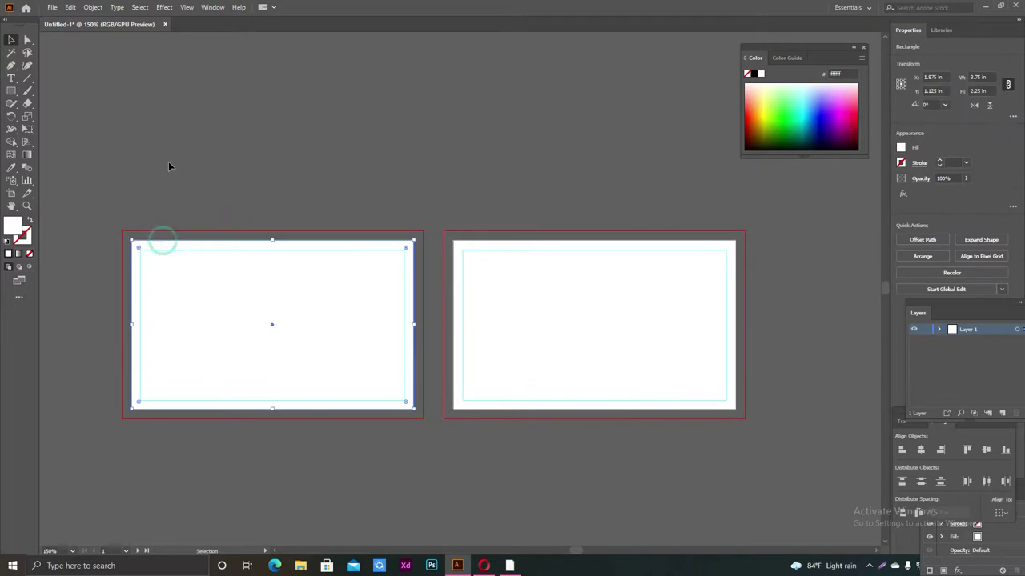
pyautogui.click(94, 7)
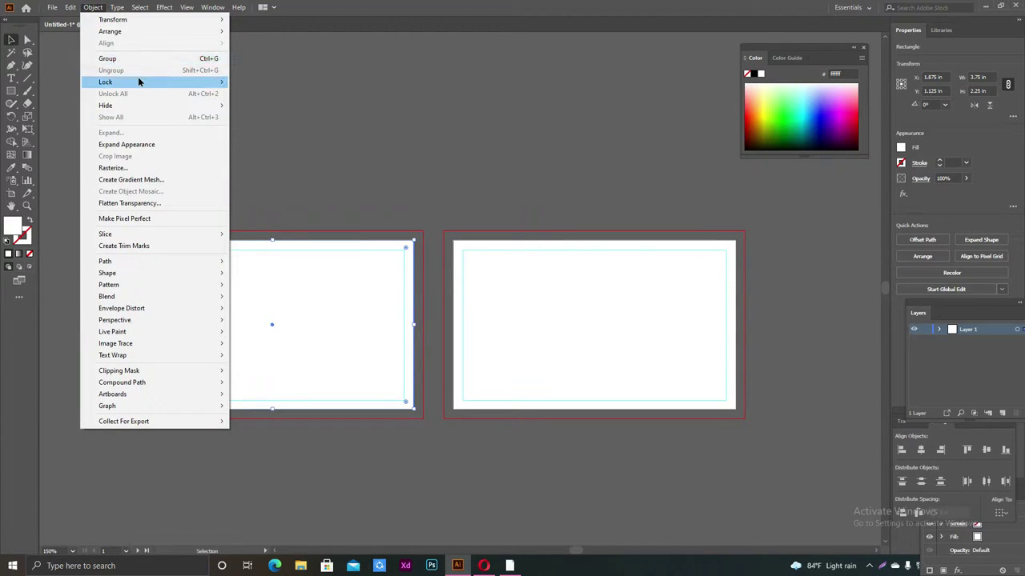
pyautogui.moveTo(105, 82)
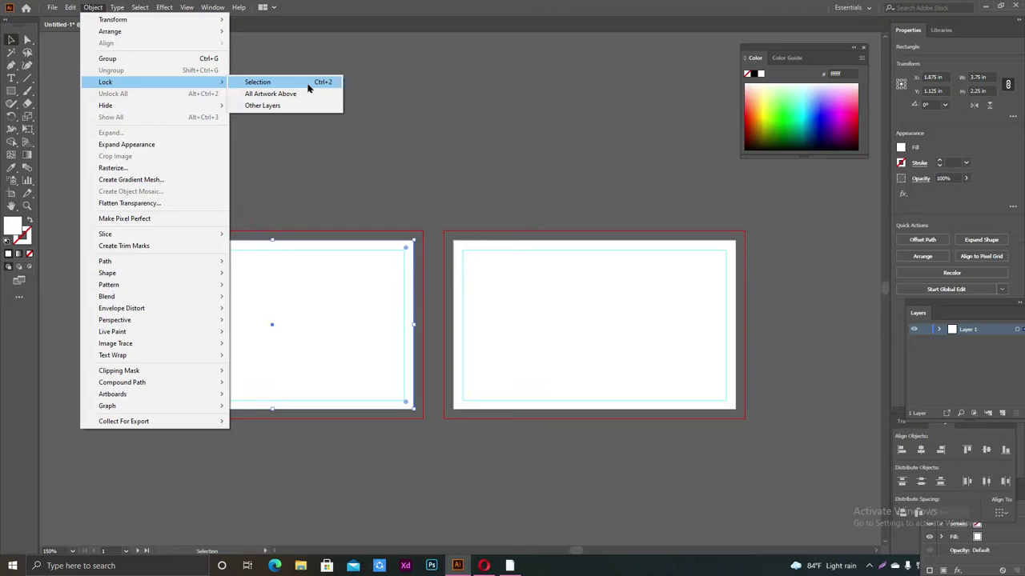
pyautogui.click(308, 86)
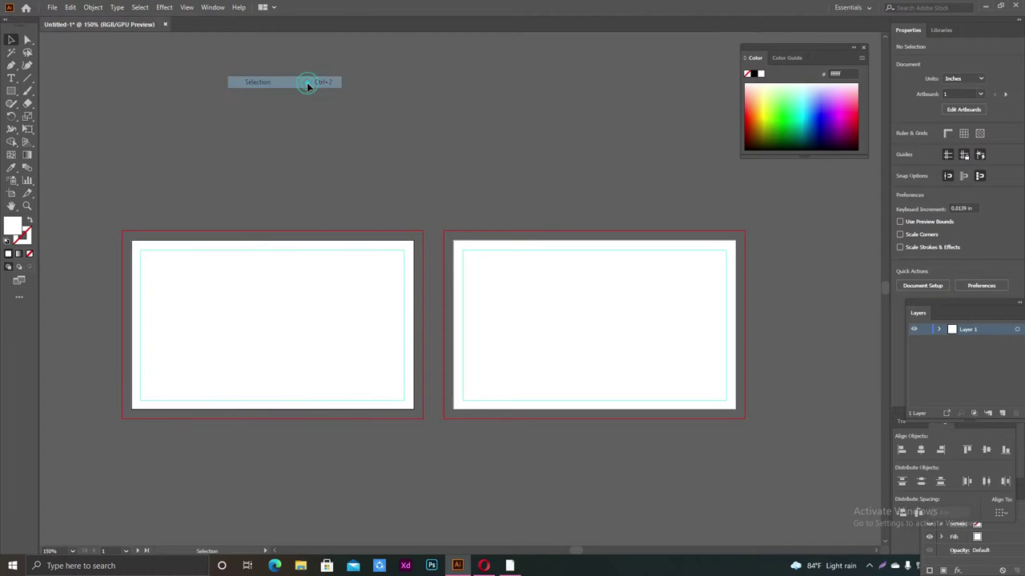
# Marquee over the left artboard to confirm the locked rectangle won't select, then open the File menu
pyautogui.click(530, 243)
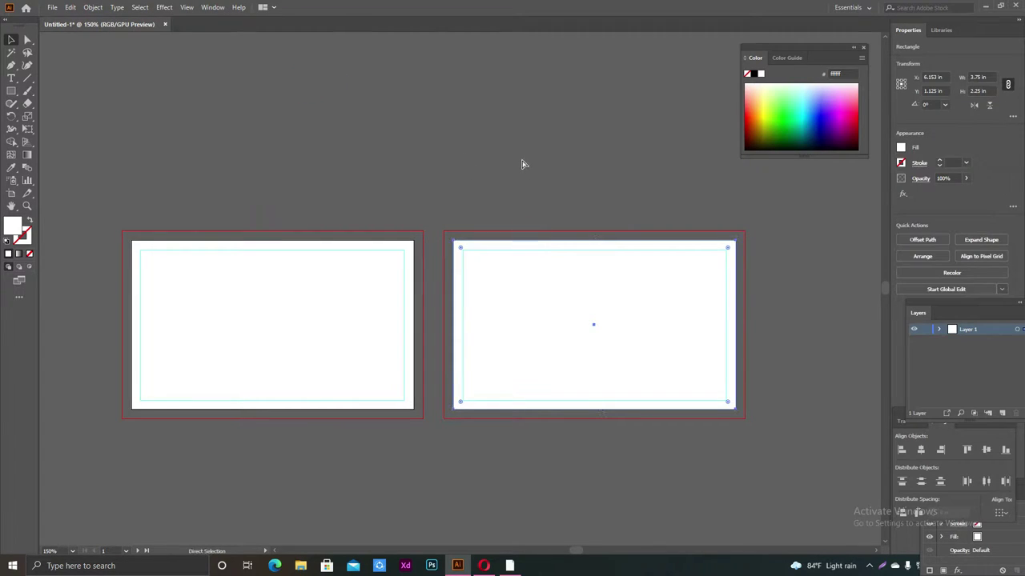
pyautogui.click(522, 163)
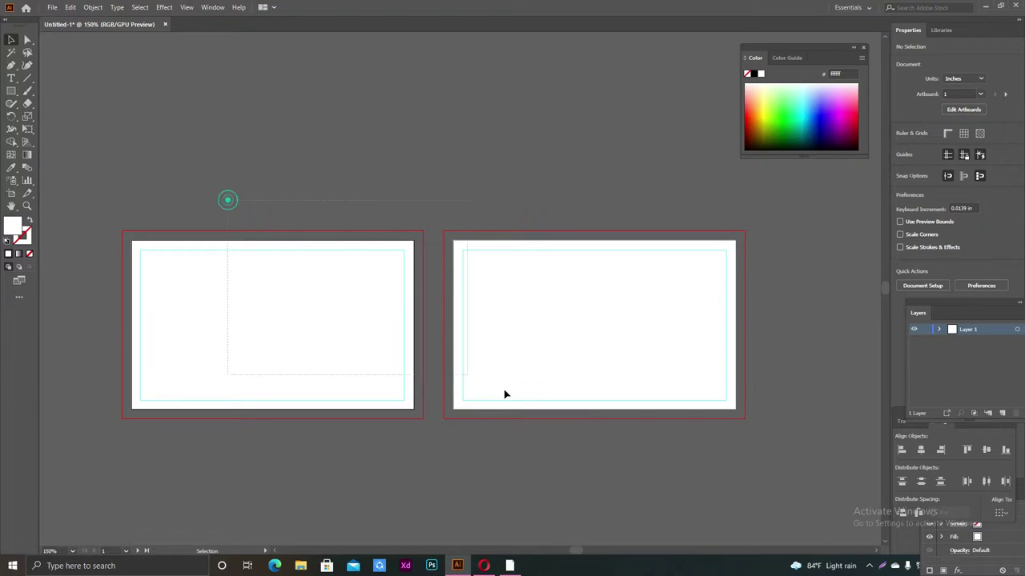
pyautogui.moveTo(194, 352)
pyautogui.mouseDown()
pyautogui.moveTo(663, 239)
pyautogui.moveTo(404, 255)
pyautogui.mouseUp()
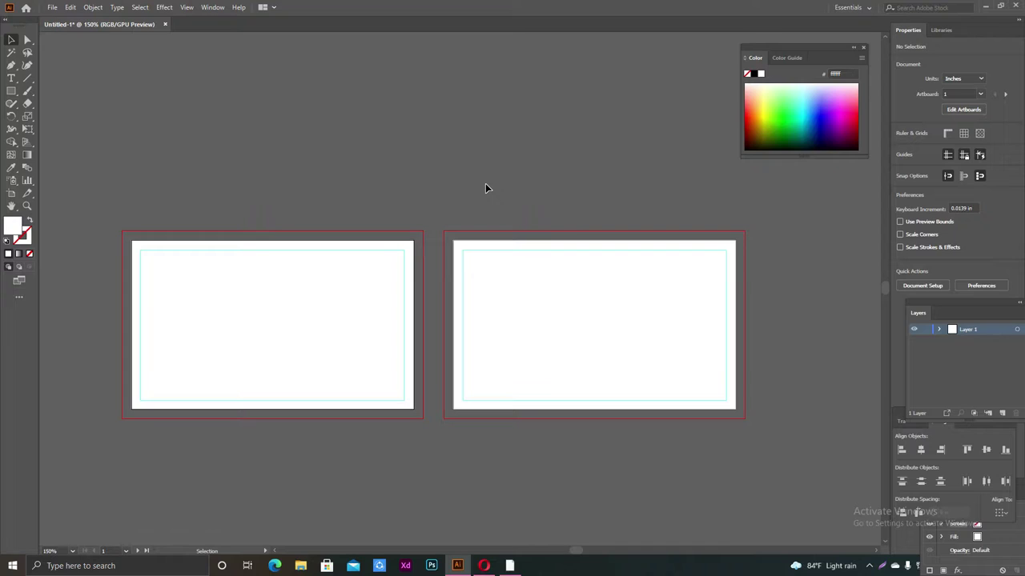
pyautogui.hscroll(-2, 326, 254)
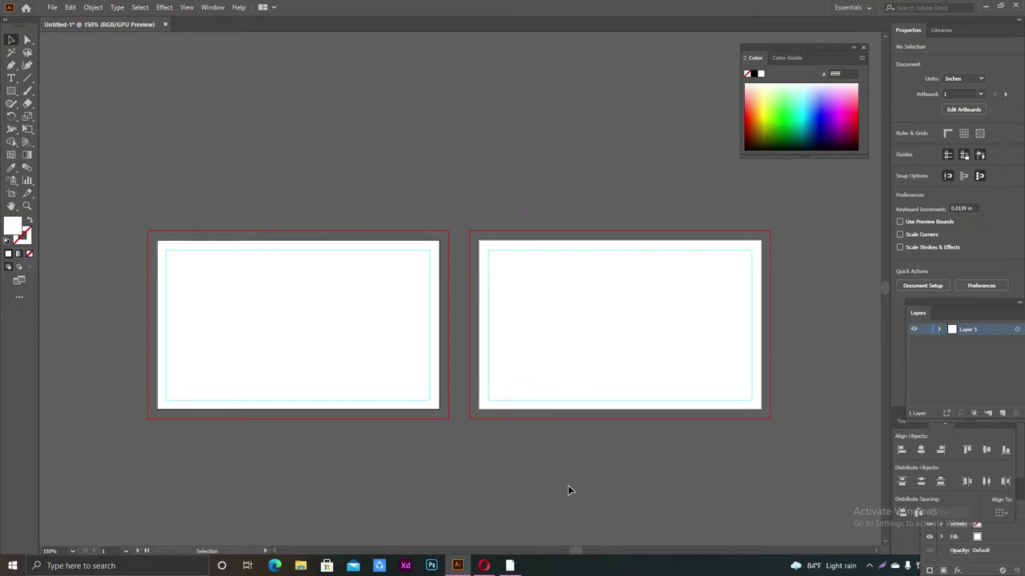
pyautogui.keyDown('alt'); pyautogui.scroll(3, 509, 168); pyautogui.keyUp('alt')
pyautogui.click(71, 7)
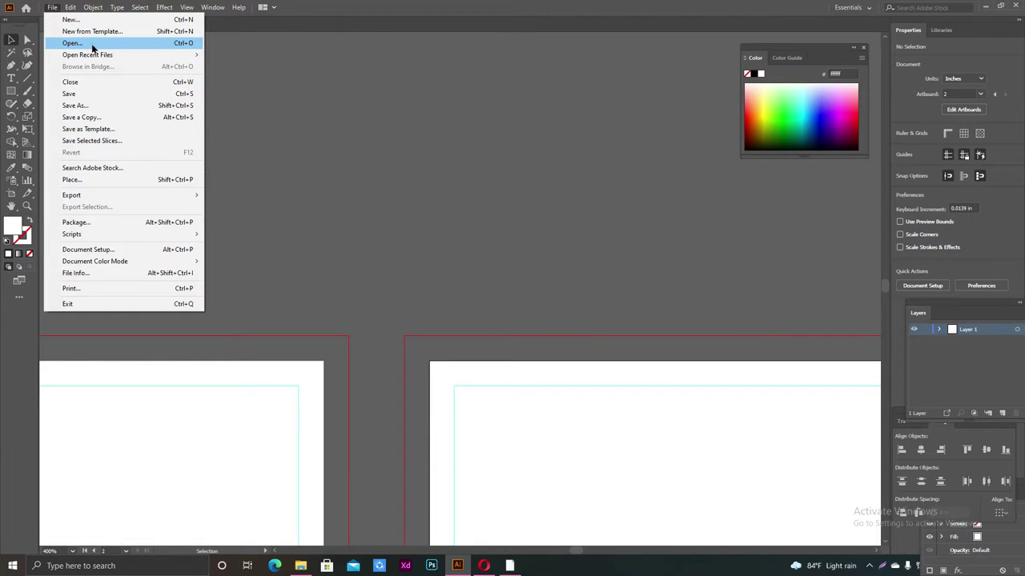
# Open 'ICZ - kopie.pdf' from the business card logo folder
pyautogui.click(70, 43)
pyautogui.doubleClick(126, 88)
pyautogui.doubleClick(122, 78)
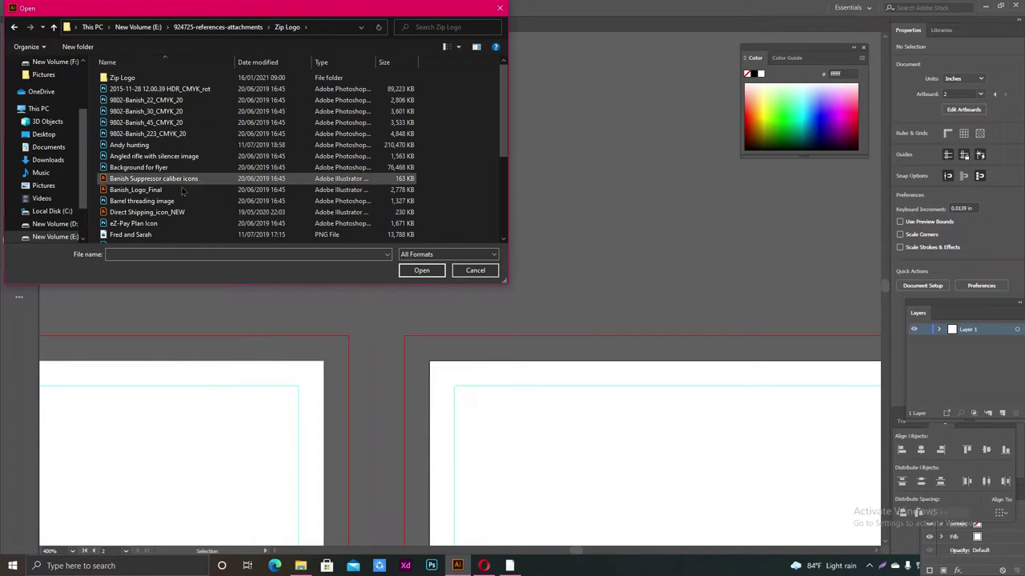
pyautogui.click(13, 26)
pyautogui.click(14, 26)
pyautogui.click(243, 92)
pyautogui.click(422, 270)
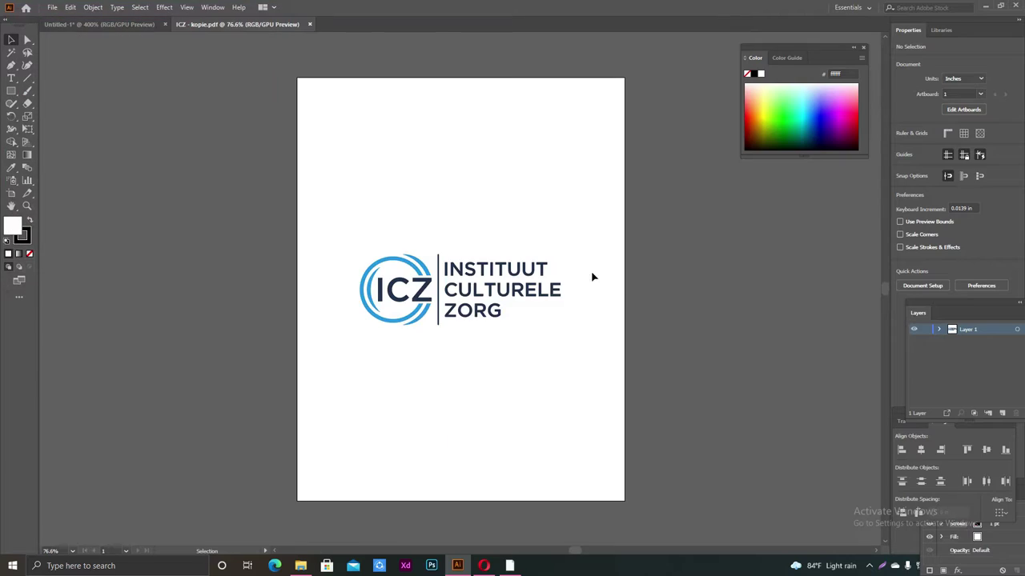
# Move the ICZ logo toward the top-left, copy it, and return to Untitled-1
pyautogui.click(453, 272)
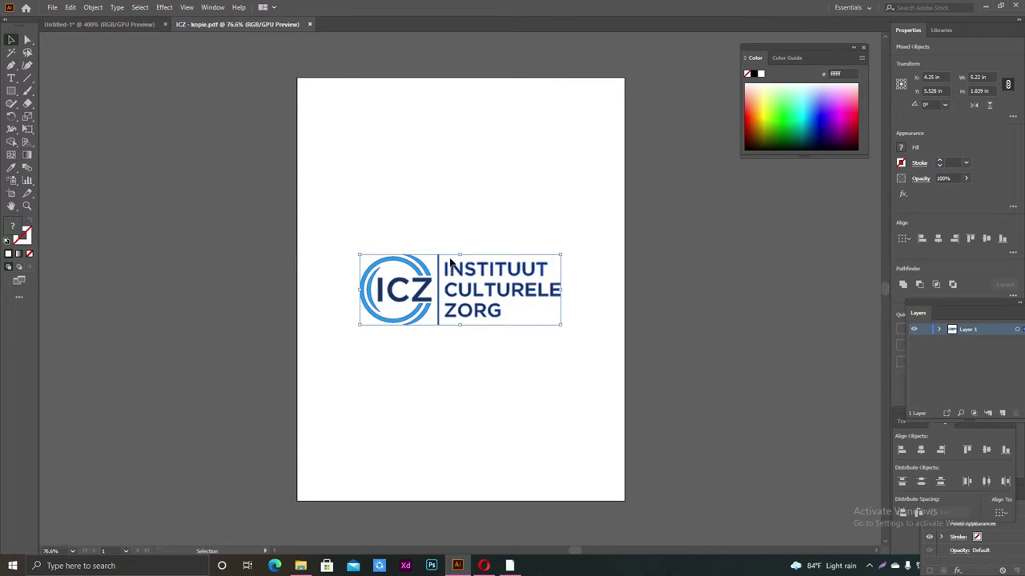
pyautogui.moveTo(453, 271); pyautogui.dragTo(411, 152)
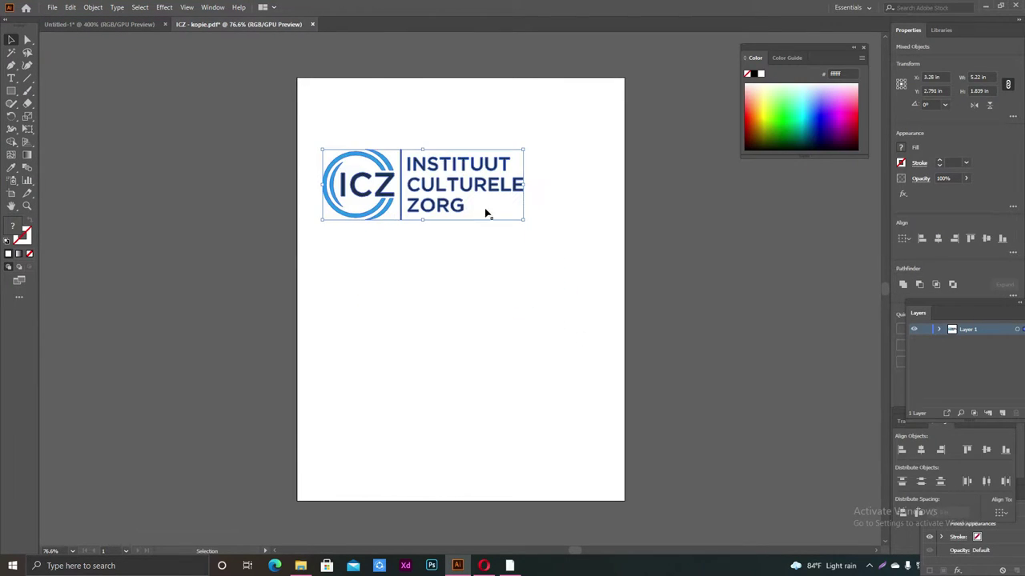
pyautogui.click(643, 185)
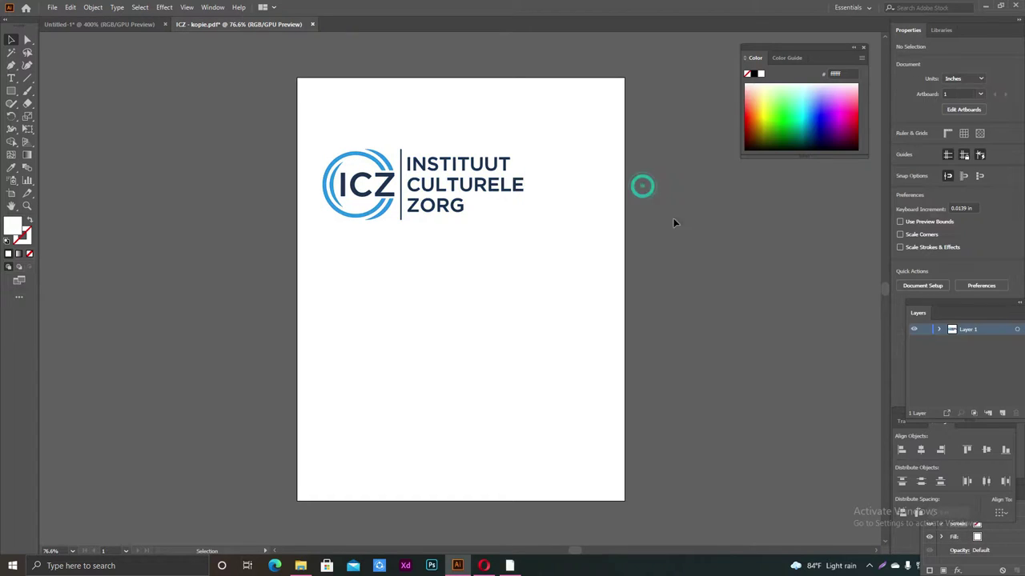
pyautogui.moveTo(341, 117); pyautogui.dragTo(534, 287)
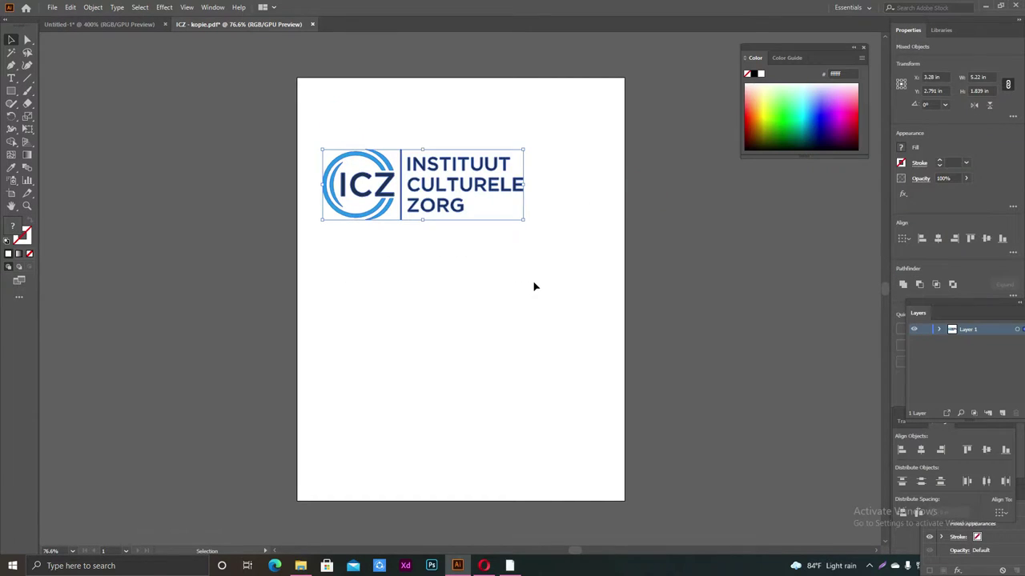
pyautogui.press('a')
pyautogui.press('v')
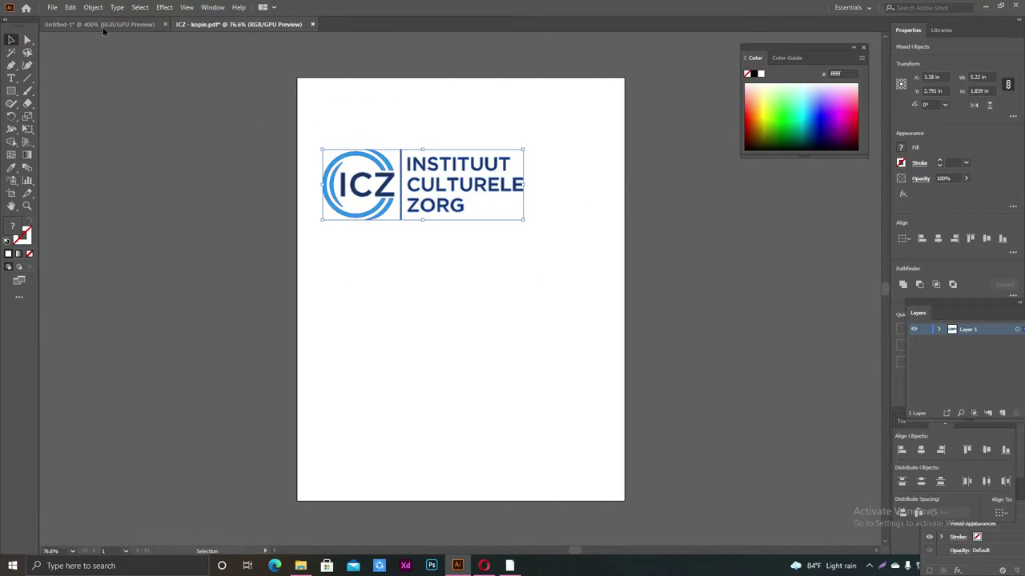
pyautogui.click(99, 25)
pyautogui.scroll(-2, 478, 174)
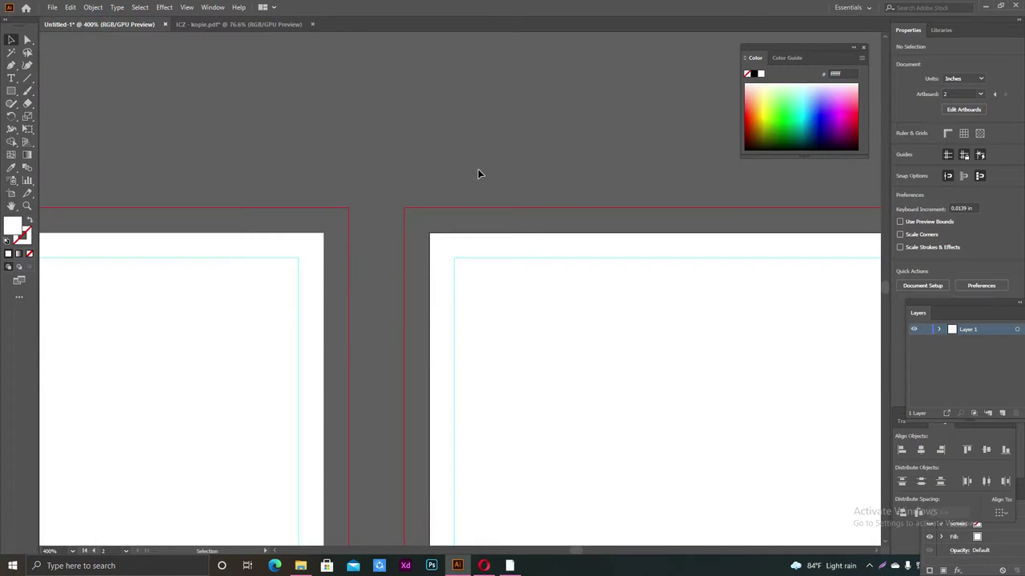
# Paste the ICZ logo, move it above the artboards and shrink it
pyautogui.keyDown('alt'); pyautogui.scroll(-2, 478, 173); pyautogui.keyUp('alt')
pyautogui.keyDown('alt'); pyautogui.scroll(-2, 478, 174); pyautogui.keyUp('alt')
pyautogui.scroll(1, 478, 174)
pyautogui.press('a')
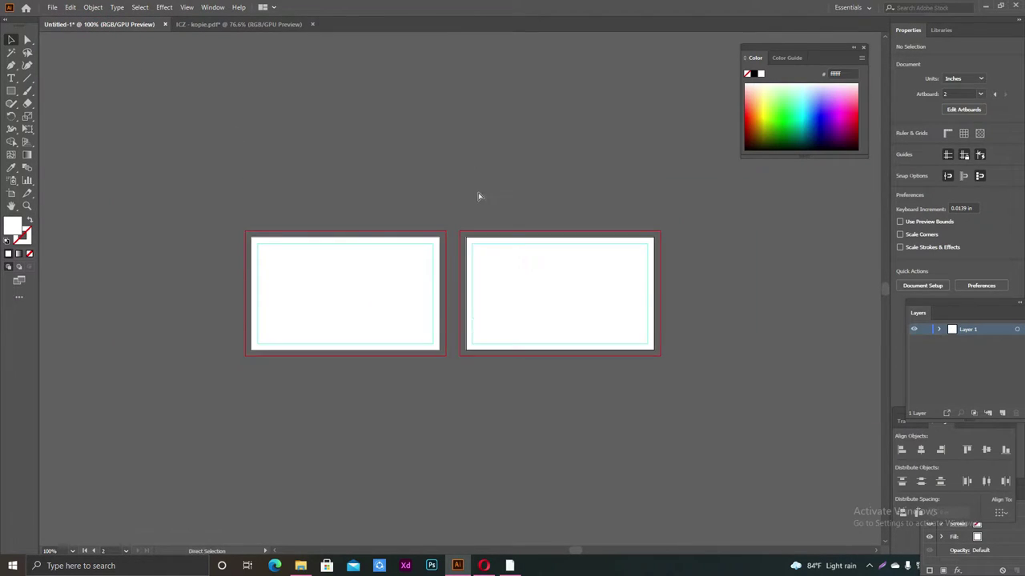
pyautogui.hotkey('ctrl', 'v')
pyautogui.press('v')
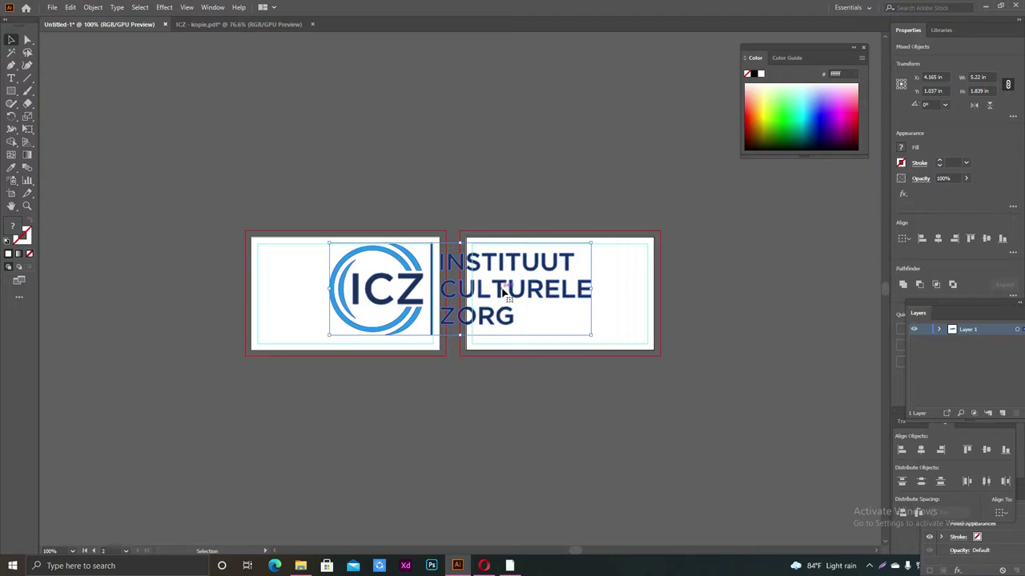
pyautogui.moveTo(502, 291); pyautogui.dragTo(462, 156)
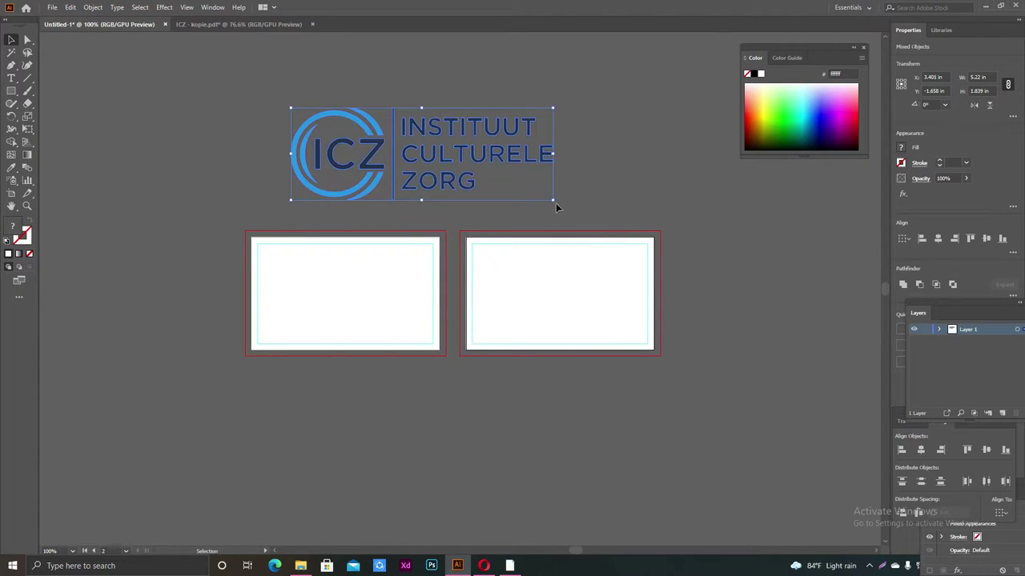
pyautogui.moveTo(554, 202); pyautogui.dragTo(494, 172)
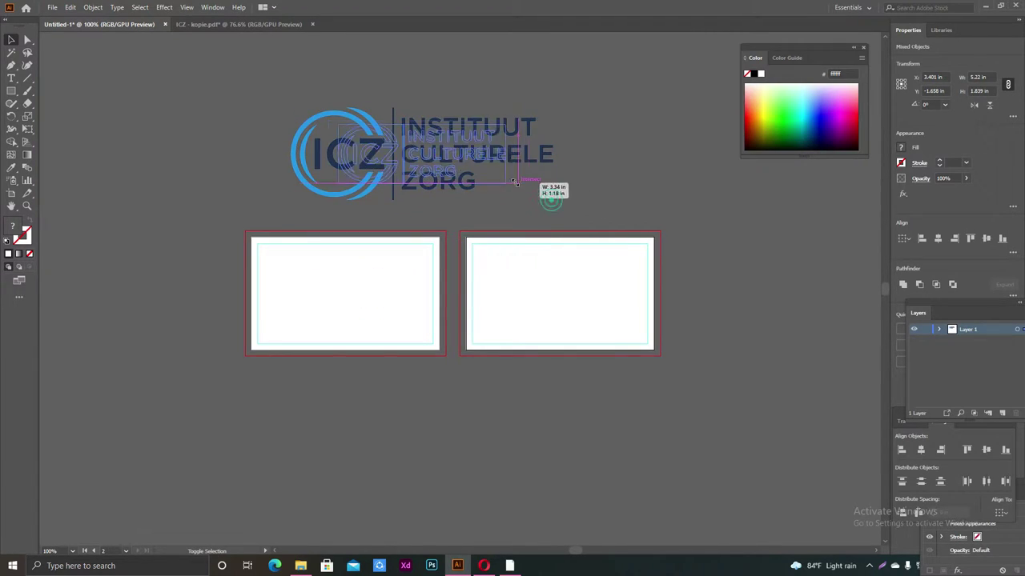
pyautogui.click(542, 148)
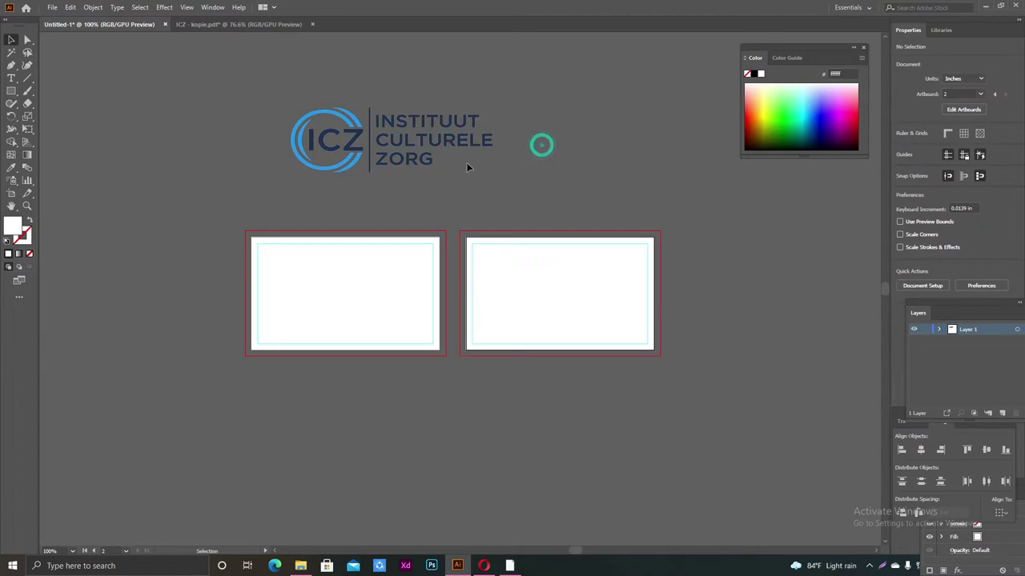
# Select all parts of the ICZ logo and group them into one object
pyautogui.click(436, 121)
pyautogui.click(349, 88)
pyautogui.moveTo(268, 102); pyautogui.dragTo(511, 177)
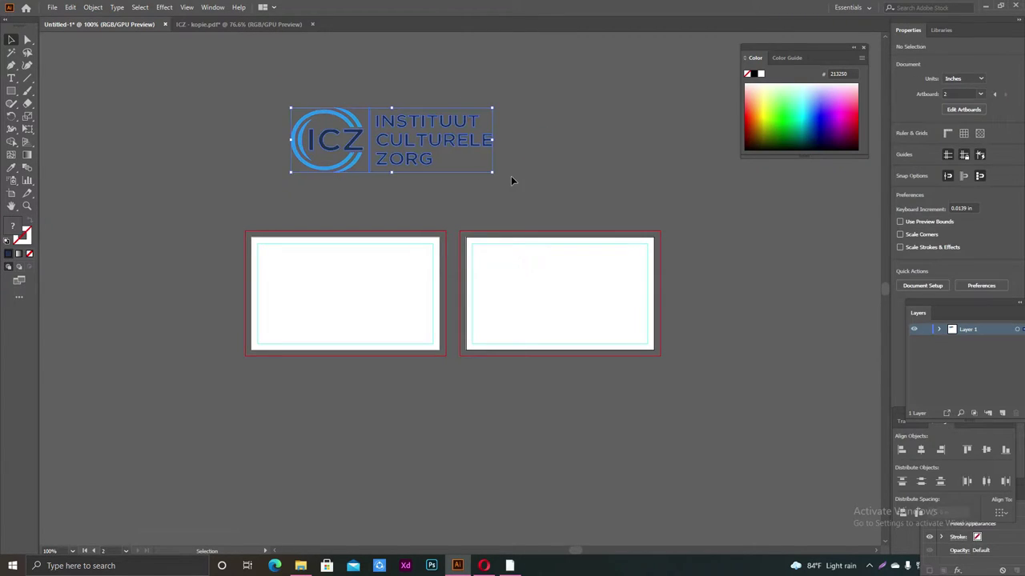
pyautogui.rightClick(514, 114)
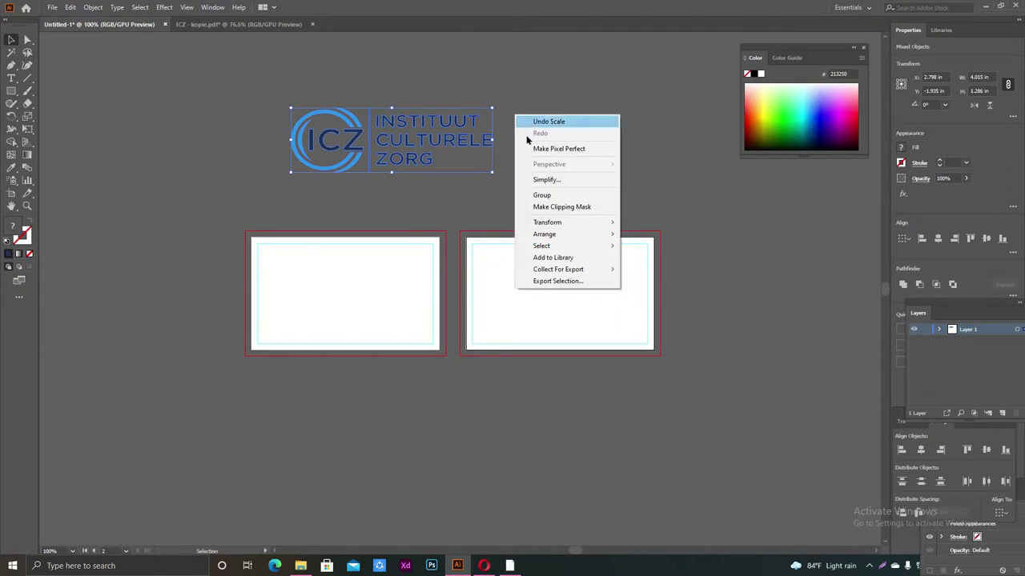
pyautogui.click(553, 195)
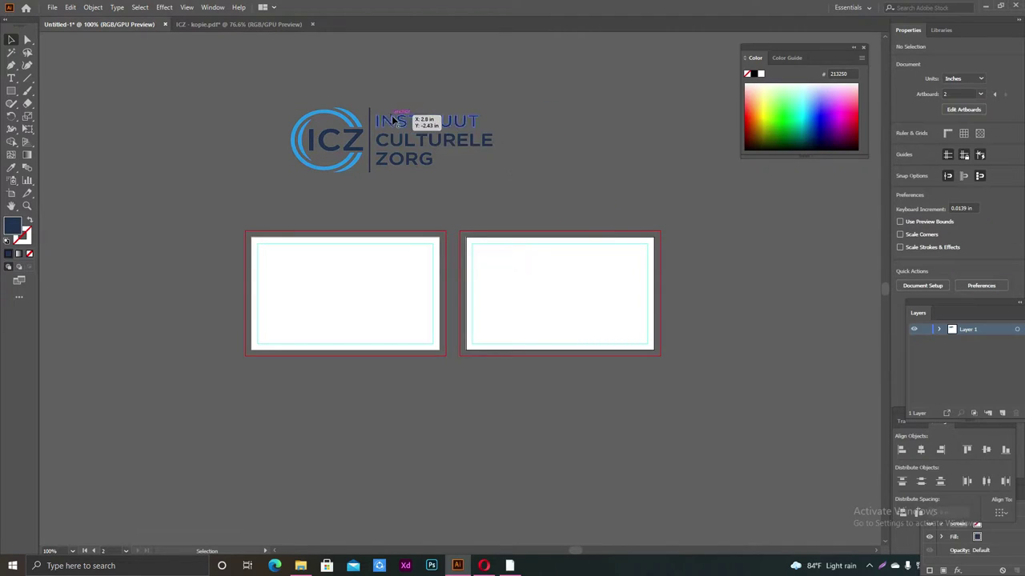
# Move the grouped logo and scale it to about 2.11 by 0.67 in
pyautogui.moveTo(396, 120)
pyautogui.mouseDown()
pyautogui.moveTo(584, 90)
pyautogui.moveTo(373, 129)
pyautogui.mouseUp()
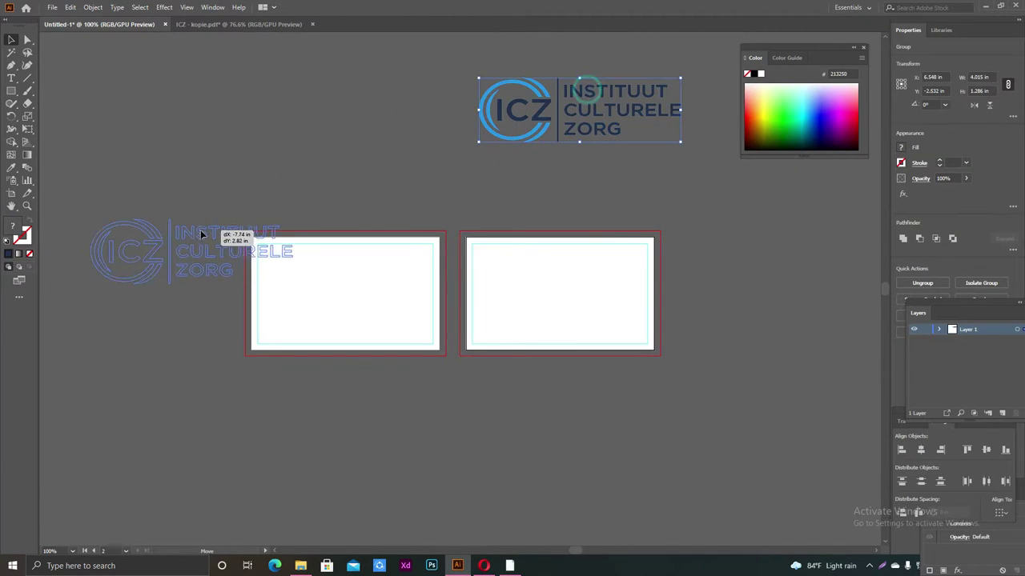
pyautogui.click(384, 77)
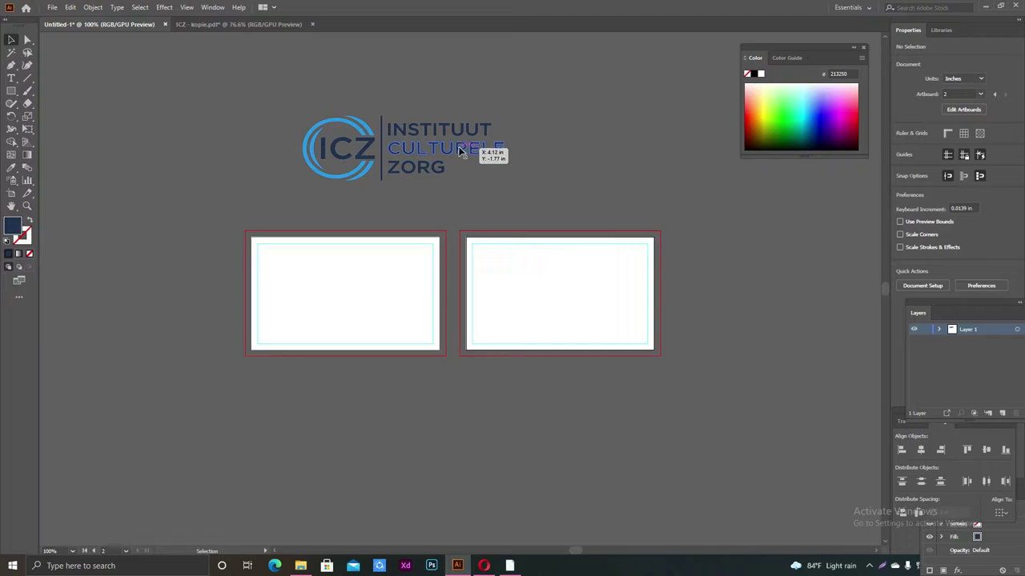
pyautogui.click(485, 161)
pyautogui.moveTo(504, 181); pyautogui.dragTo(458, 165)
pyautogui.click(519, 125)
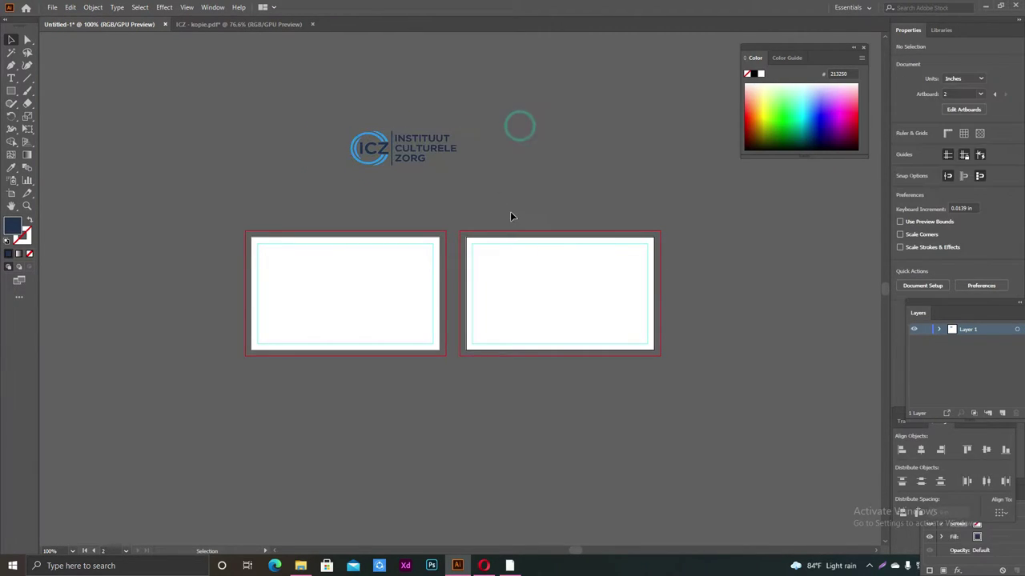
# Select and deselect the logo group several times to confirm it is grouped
pyautogui.scroll(1, 508, 202)
pyautogui.moveTo(318, 102); pyautogui.dragTo(471, 192)
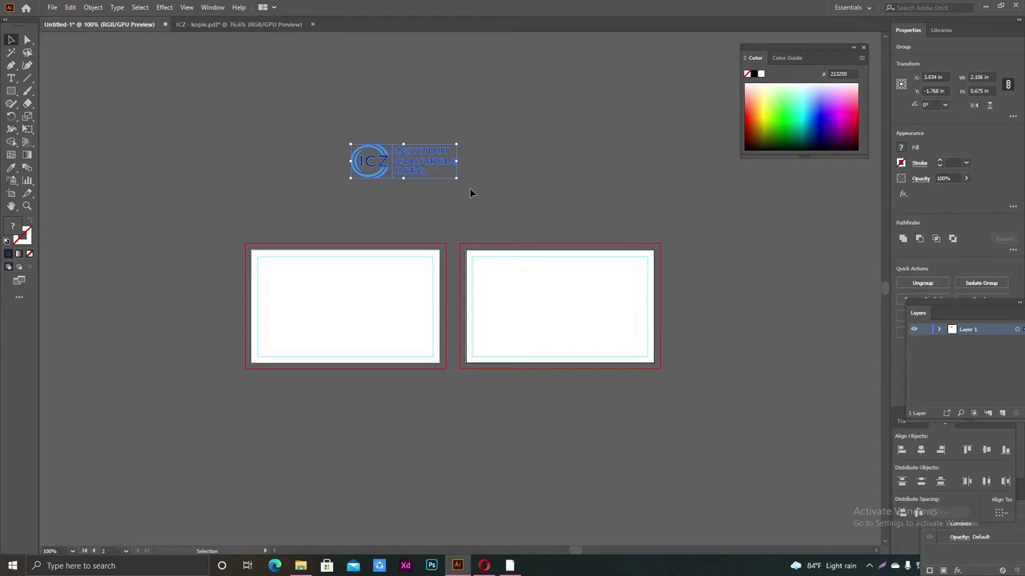
pyautogui.scroll(3, 470, 193)
pyautogui.hscroll(-2, 470, 190)
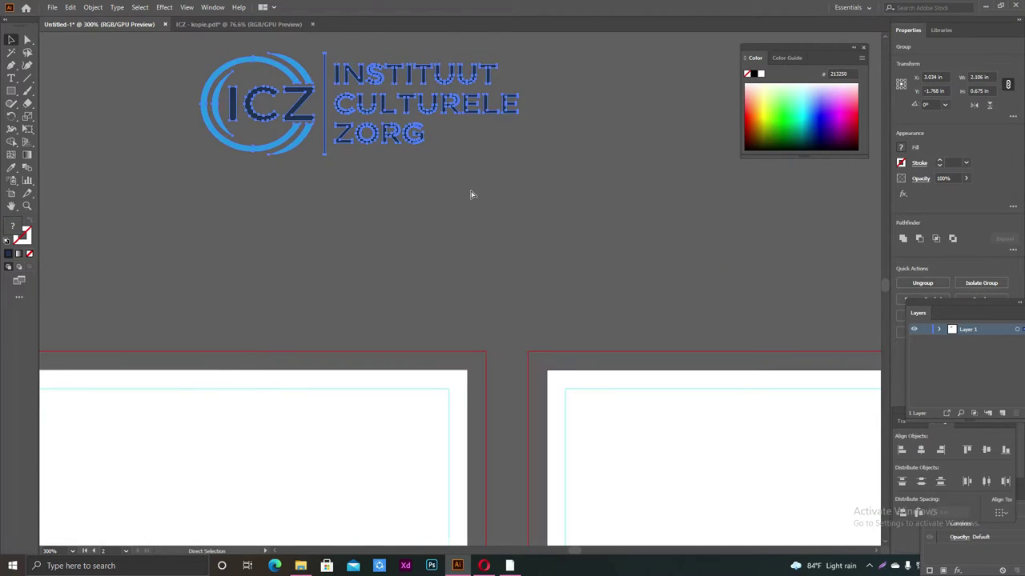
pyautogui.scroll(1, 472, 205)
pyautogui.scroll(1, 472, 208)
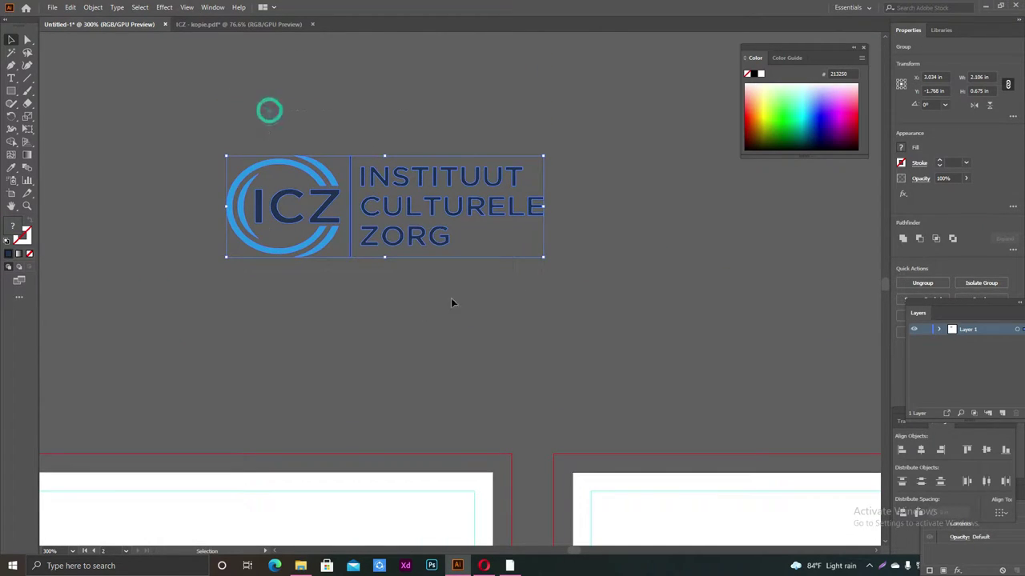
pyautogui.click(675, 202)
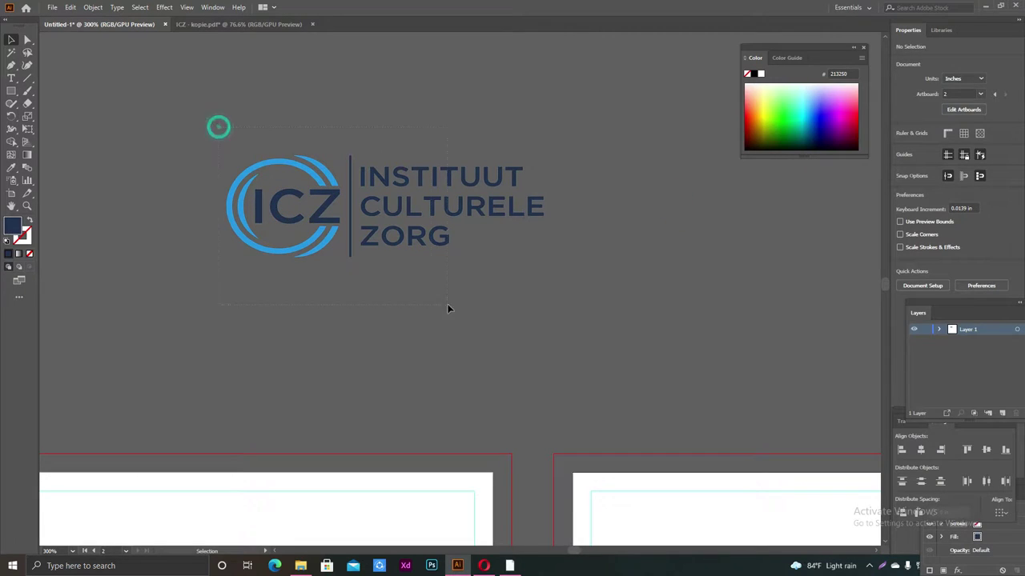
pyautogui.moveTo(218, 126); pyautogui.dragTo(446, 309)
pyautogui.click(606, 252)
pyautogui.click(271, 168)
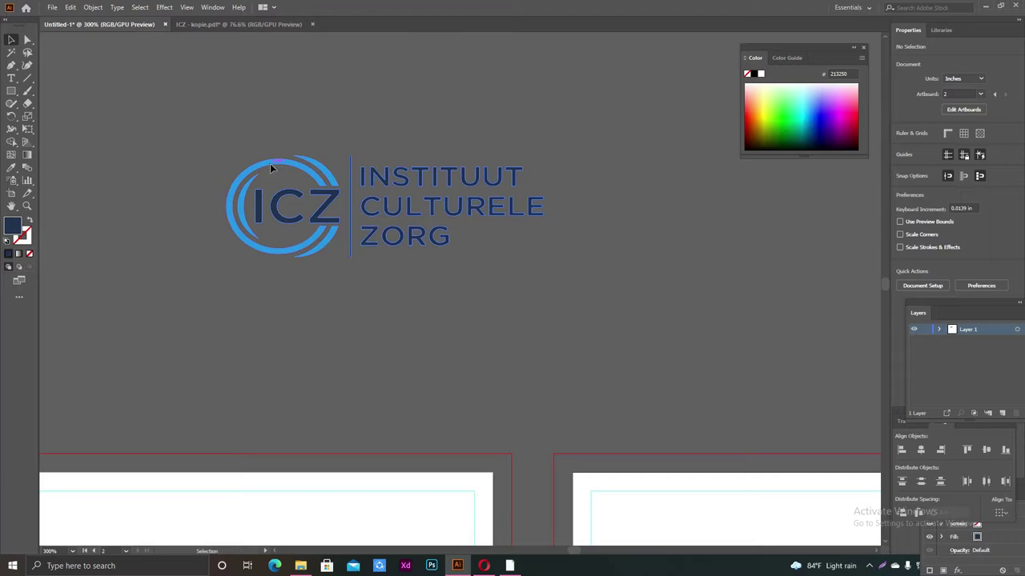
pyautogui.click(221, 113)
pyautogui.moveTo(421, 267); pyautogui.dragTo(631, 208)
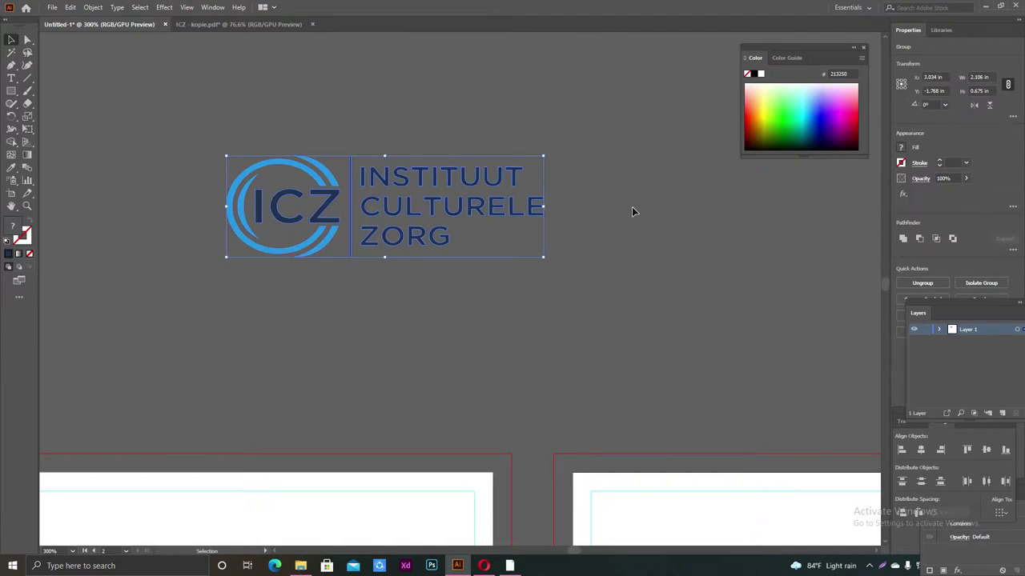
pyautogui.click(633, 208)
pyautogui.moveTo(192, 139); pyautogui.dragTo(588, 302)
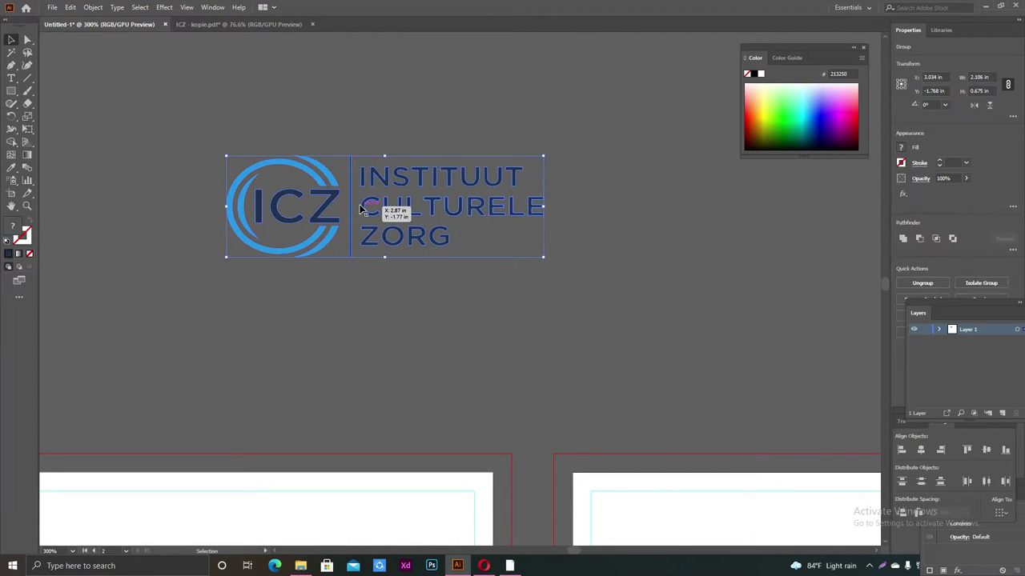
pyautogui.click(357, 110)
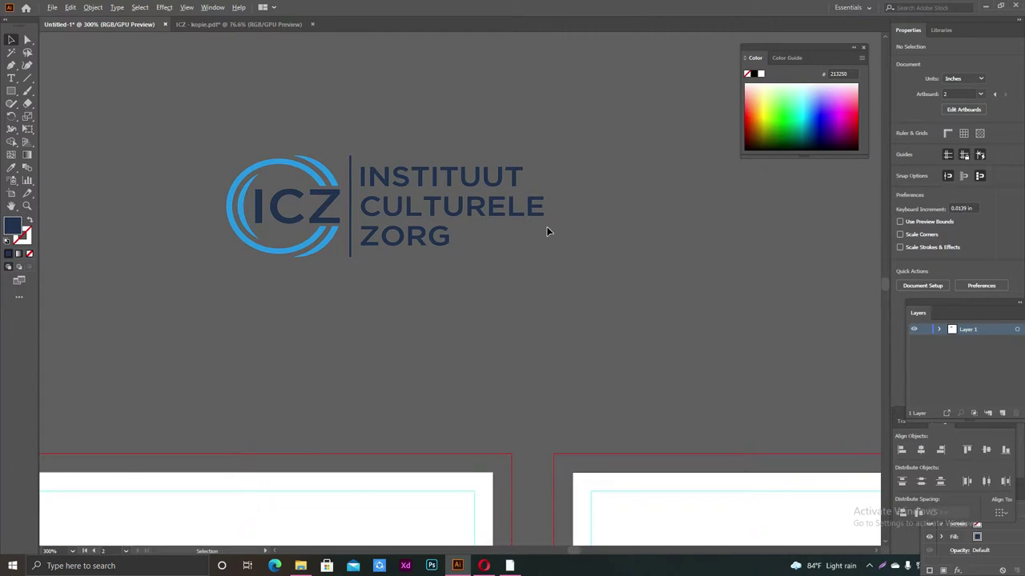
# Move the logo group down, closer to the top of the artboards
pyautogui.keyDown('alt'); pyautogui.scroll(-2, 547, 232); pyautogui.keyUp('alt')
pyautogui.scroll(-2, 544, 240)
pyautogui.scroll(-1, 539, 213)
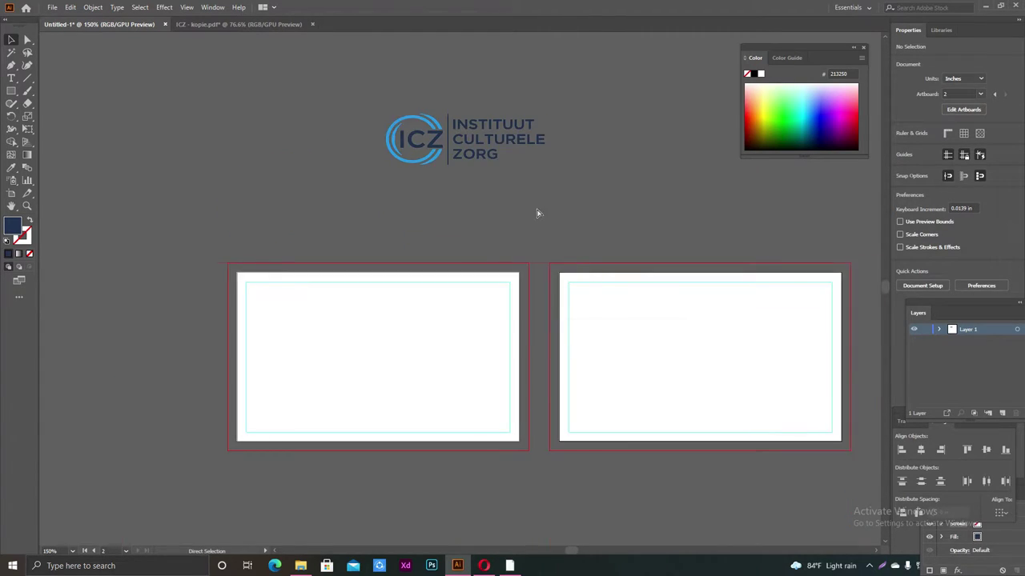
pyautogui.hscroll(2, 537, 213)
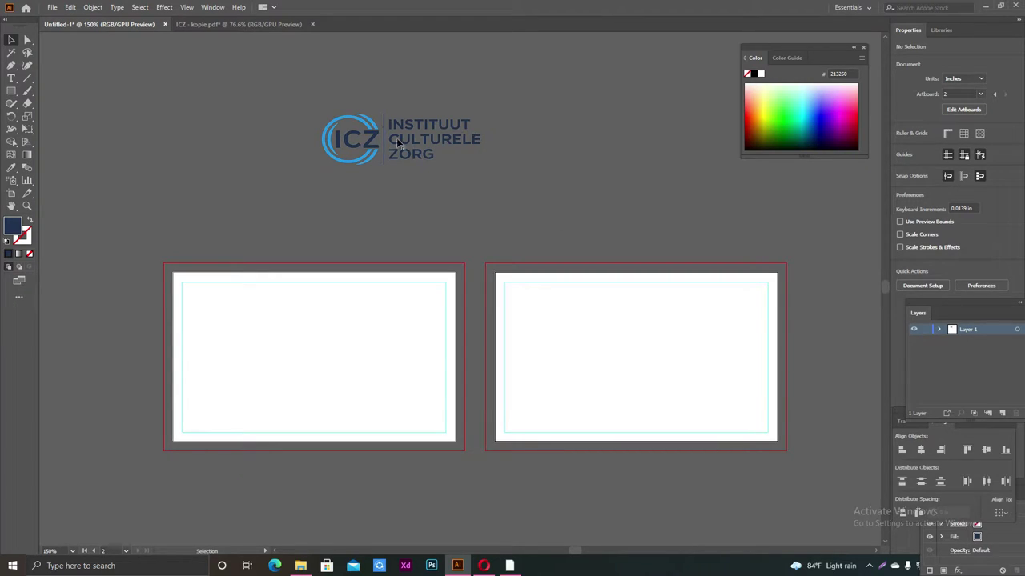
pyautogui.scroll(1, 365, 157)
pyautogui.scroll(-1, 365, 158)
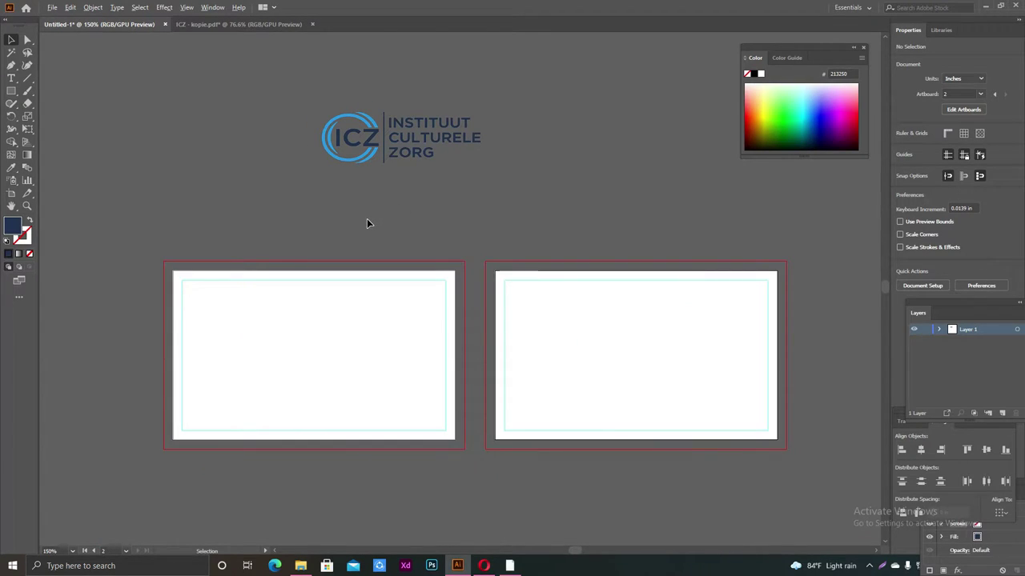
pyautogui.scroll(1, 368, 223)
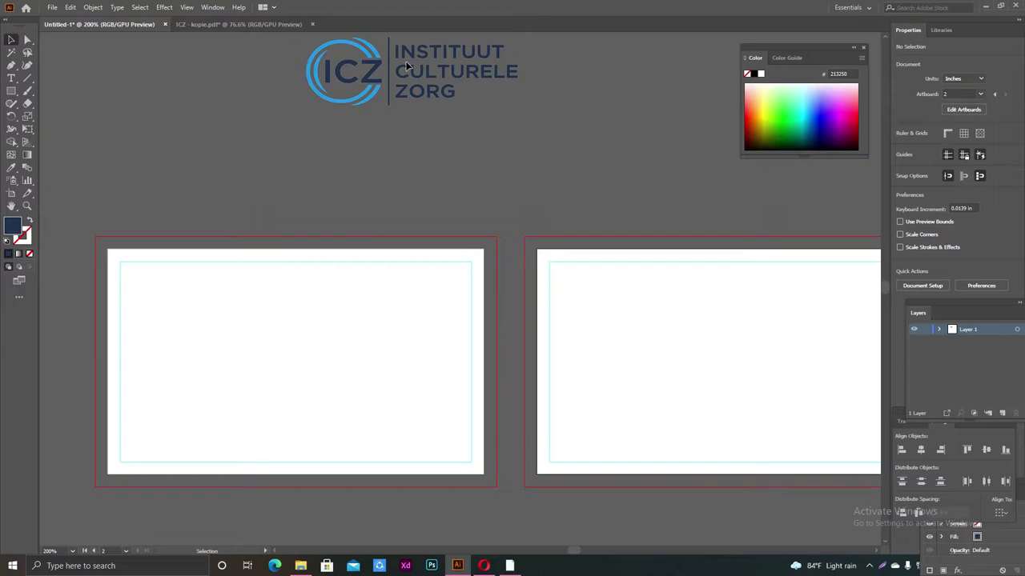
pyautogui.moveTo(403, 52); pyautogui.dragTo(394, 137)
pyautogui.click(538, 101)
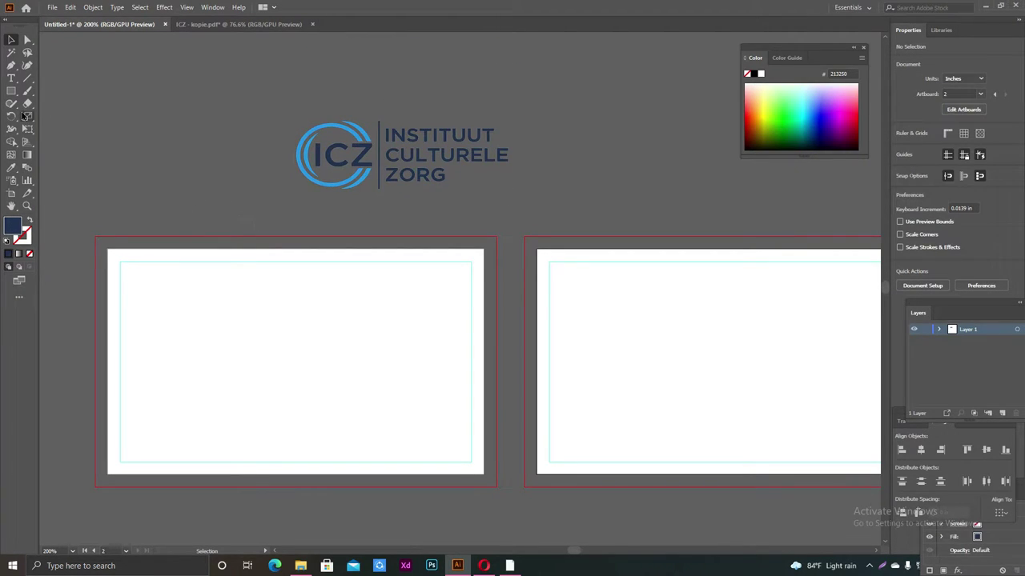
# Draw a rectangle across the top of the front card
pyautogui.click(12, 94)
pyautogui.scroll(5, 96, 119)
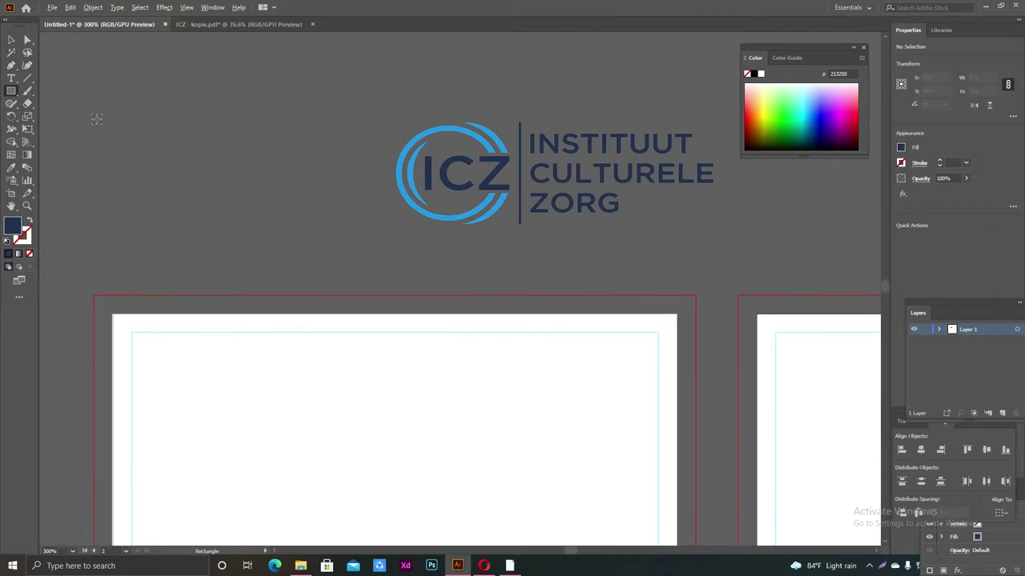
pyautogui.scroll(-2, 96, 119)
pyautogui.hscroll(2, 96, 119)
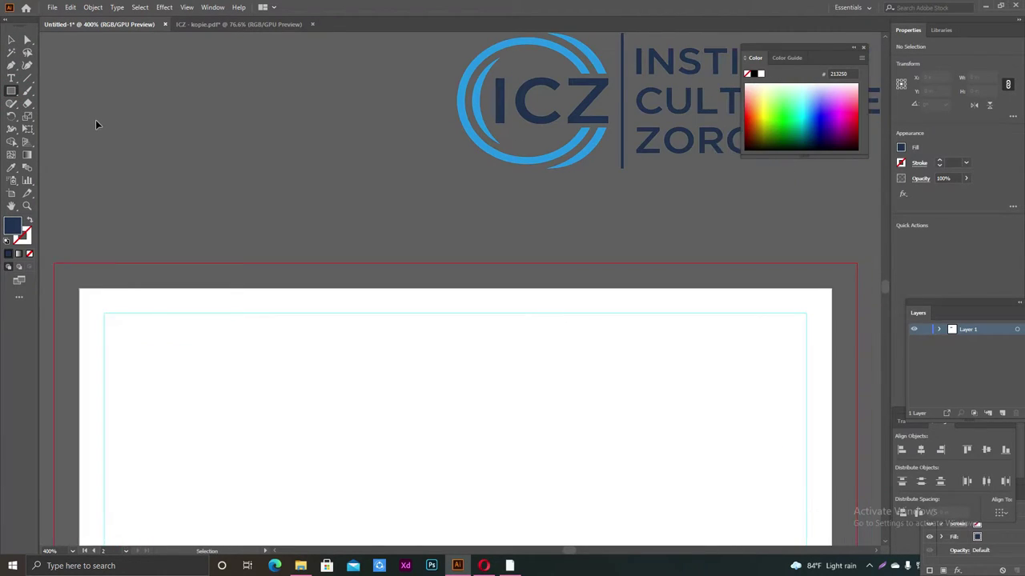
pyautogui.hscroll(1, 96, 118)
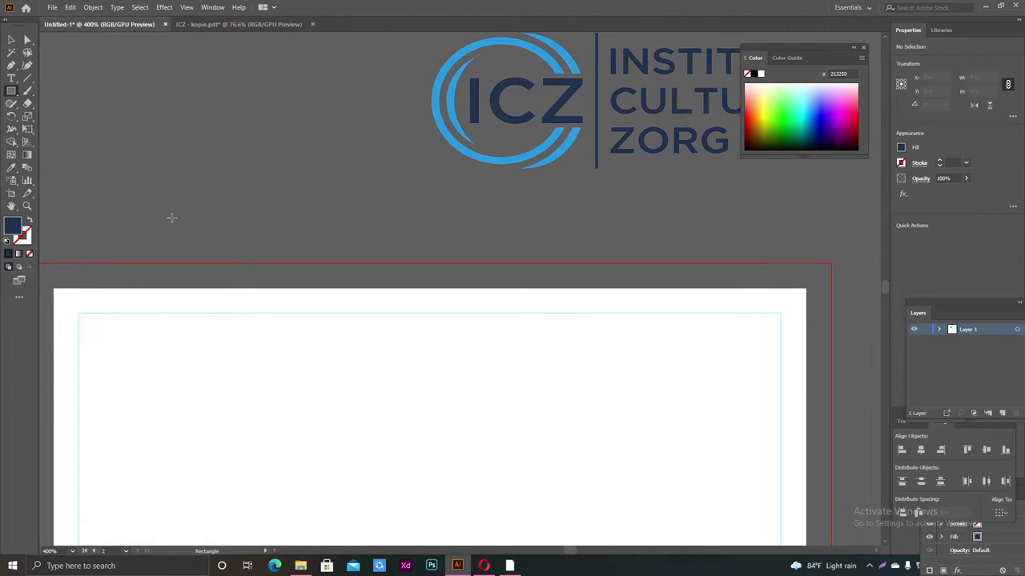
pyautogui.hscroll(-2, 172, 213)
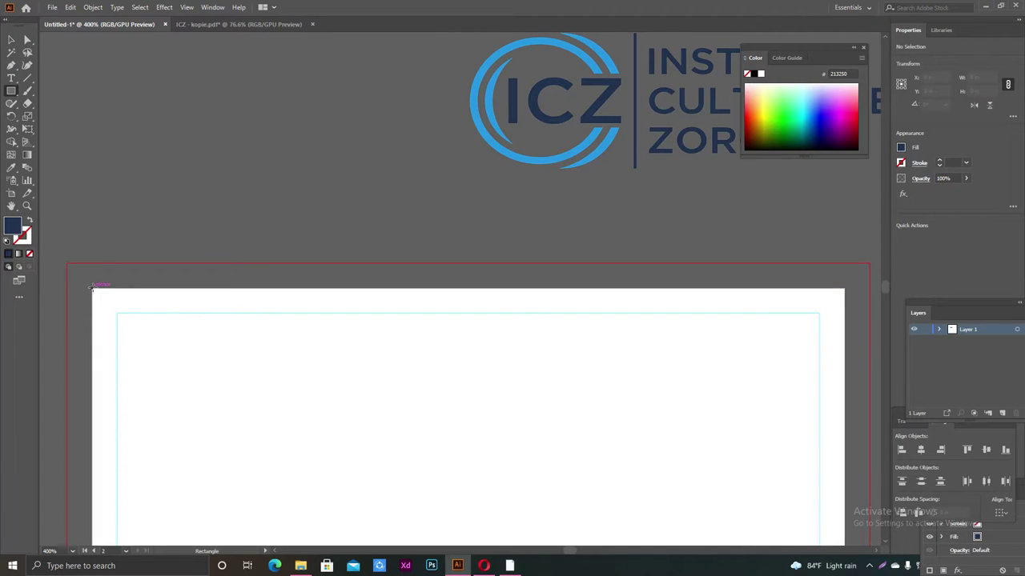
pyautogui.moveTo(93, 289)
pyautogui.mouseDown()
pyautogui.moveTo(709, 363)
pyautogui.moveTo(845, 341)
pyautogui.mouseUp()
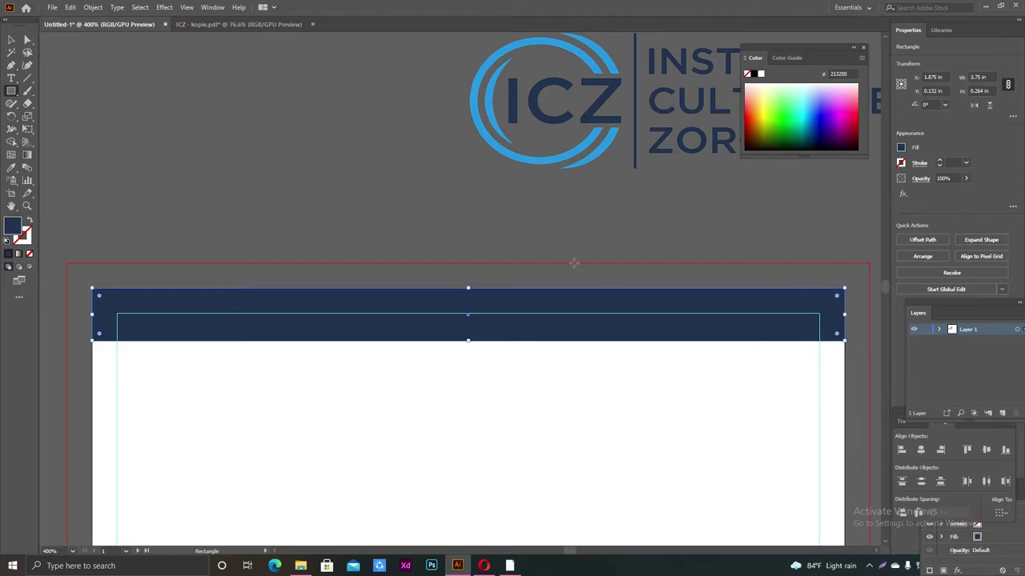
pyautogui.click(11, 39)
pyautogui.click(326, 170)
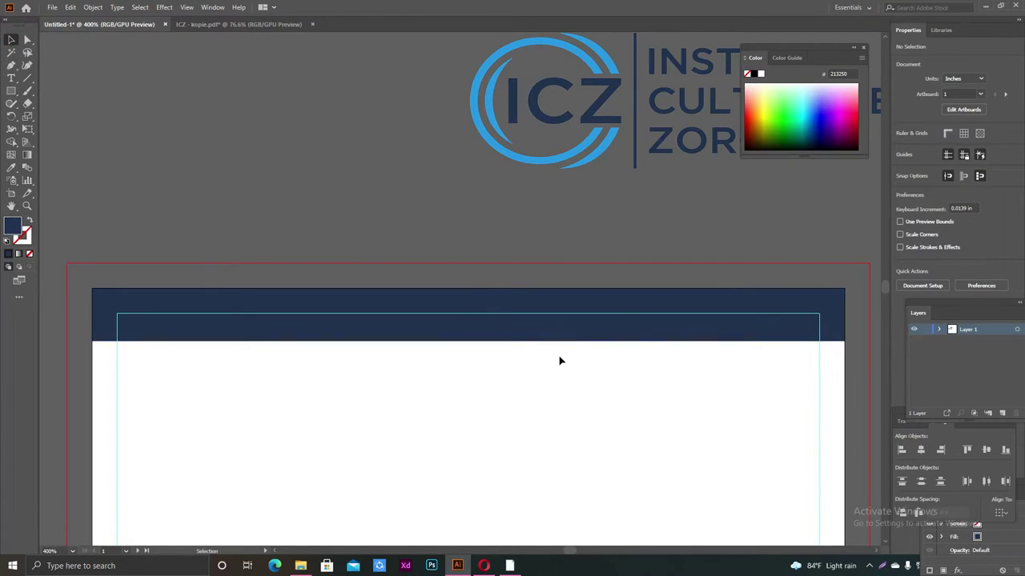
# Make the top band thinner by dragging its bottom edge up
pyautogui.scroll(-2, 560, 361)
pyautogui.scroll(1, 560, 361)
pyautogui.scroll(1, 561, 361)
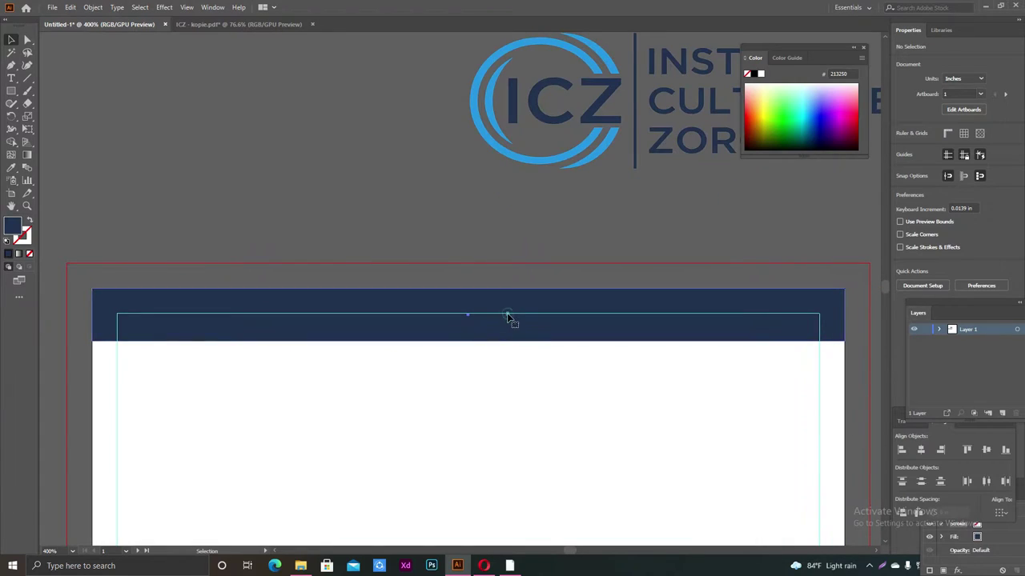
pyautogui.click(469, 338)
pyautogui.moveTo(469, 338)
pyautogui.mouseDown()
pyautogui.moveTo(469, 324)
pyautogui.moveTo(468, 333)
pyautogui.mouseUp()
pyautogui.click(415, 216)
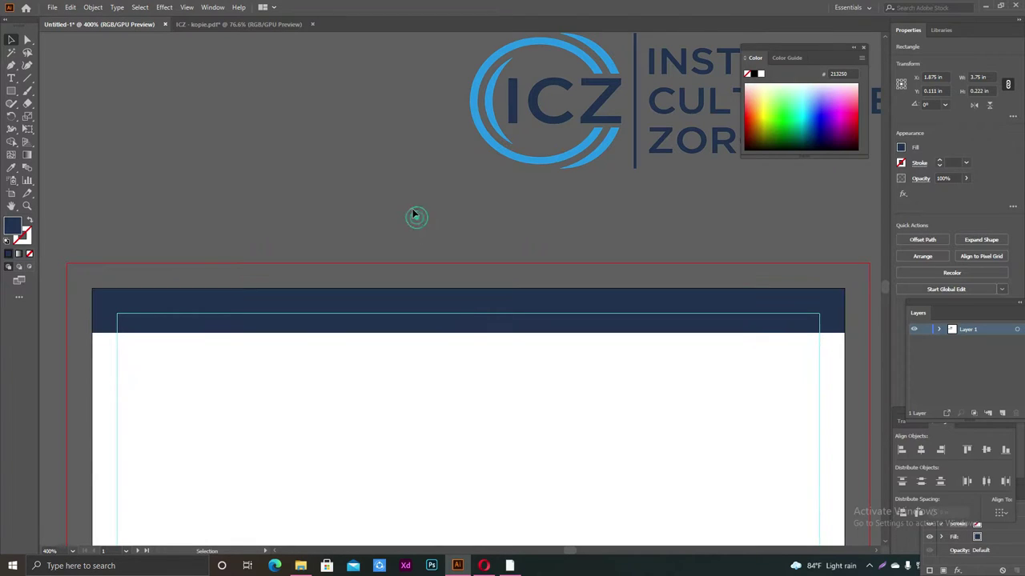
# Fill the band with the logo ring's light blue using the Eyedropper
pyautogui.scroll(-2, 415, 216)
pyautogui.scroll(-1, 398, 158)
pyautogui.scroll(2, 412, 192)
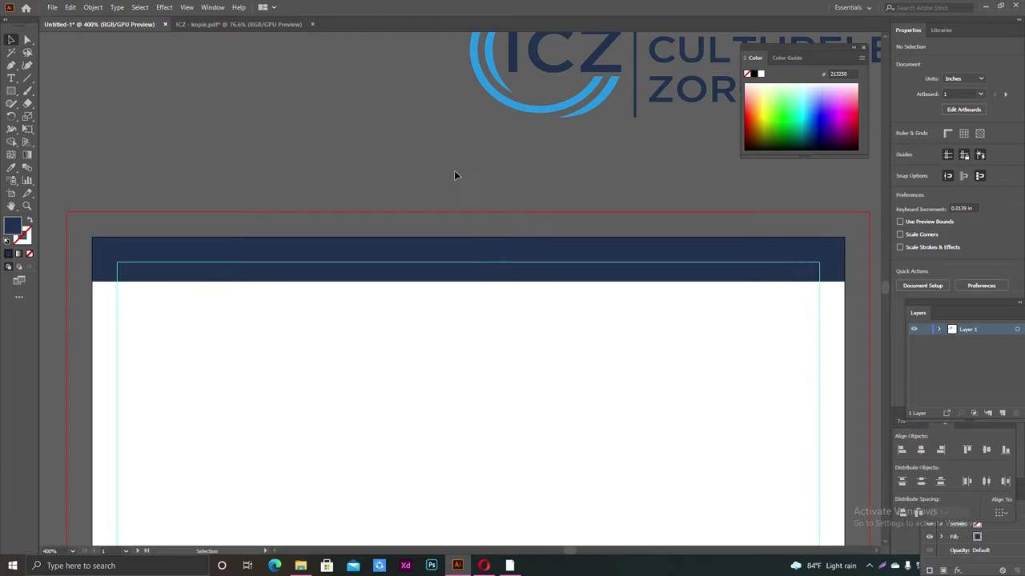
pyautogui.hscroll(1, 441, 177)
pyautogui.click(387, 255)
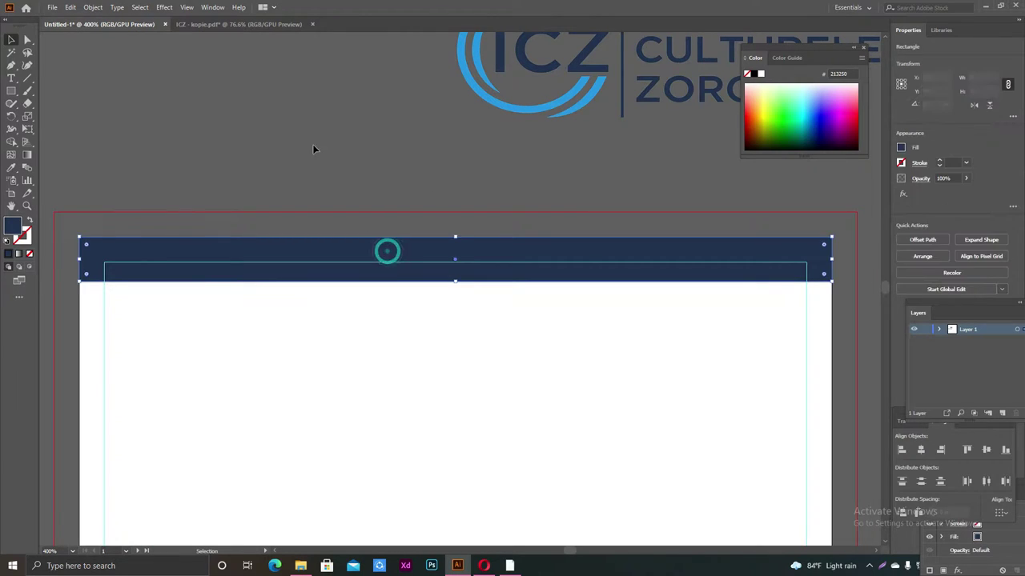
pyautogui.click(11, 168)
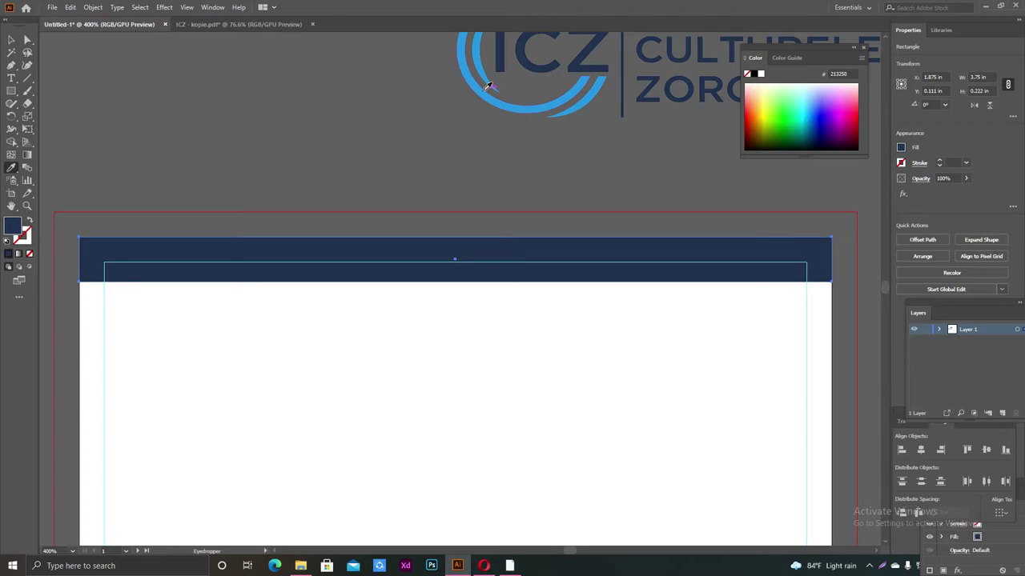
pyautogui.click(486, 87)
pyautogui.click(25, 42)
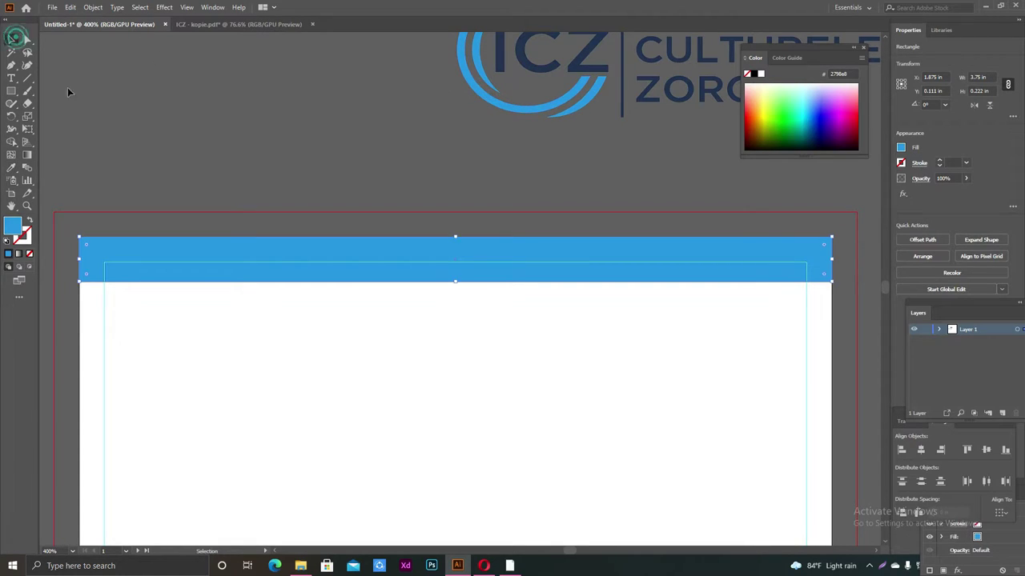
pyautogui.click(248, 117)
pyautogui.scroll(-5, 343, 185)
pyautogui.scroll(1, 342, 185)
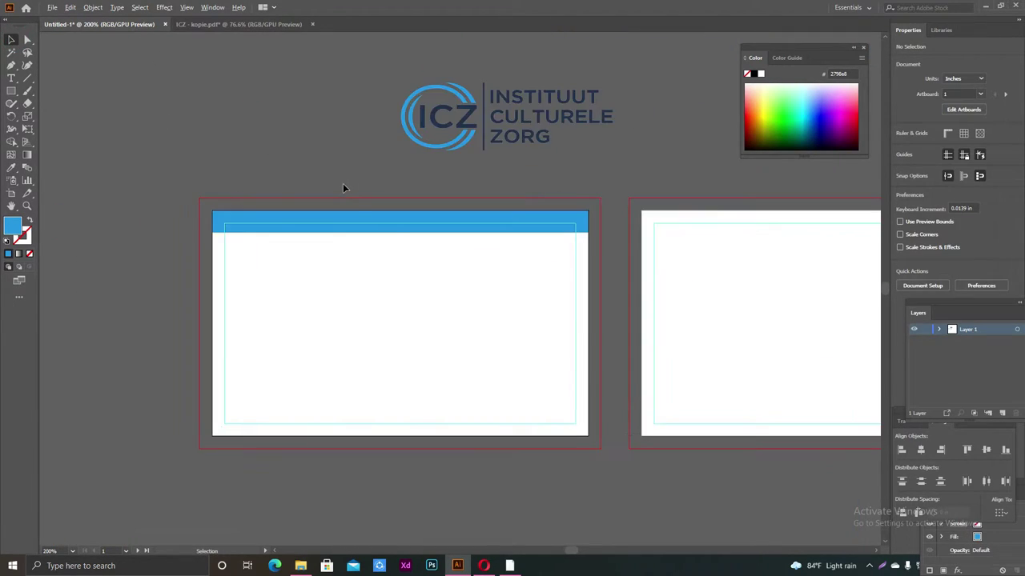
# Alt-drag a copy of the blue header band down to the card's bottom edge
pyautogui.click(404, 232)
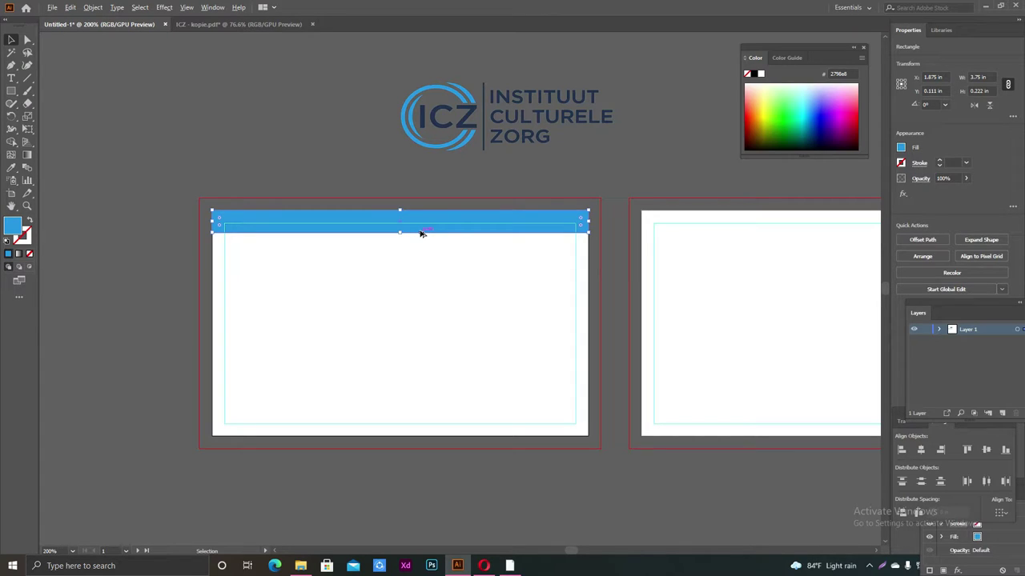
pyautogui.moveTo(422, 233); pyautogui.dragTo(417, 409)
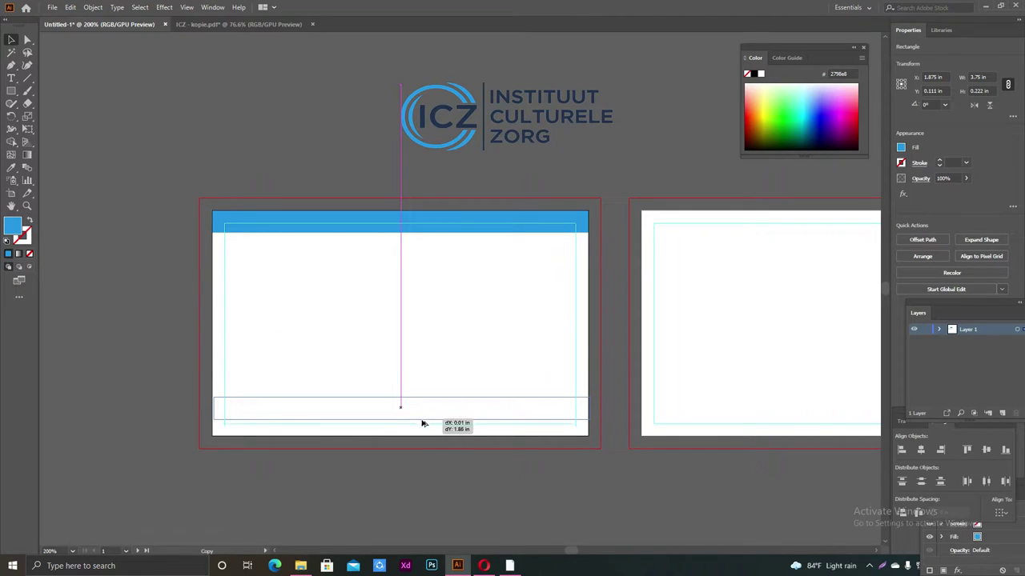
pyautogui.moveTo(417, 408); pyautogui.dragTo(417, 438)
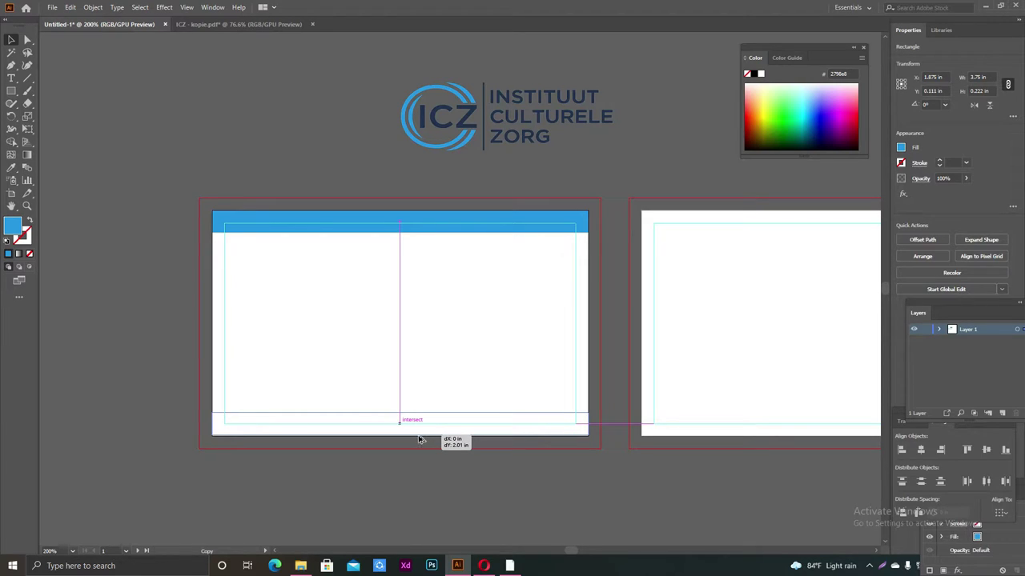
pyautogui.moveTo(419, 439); pyautogui.dragTo(420, 440)
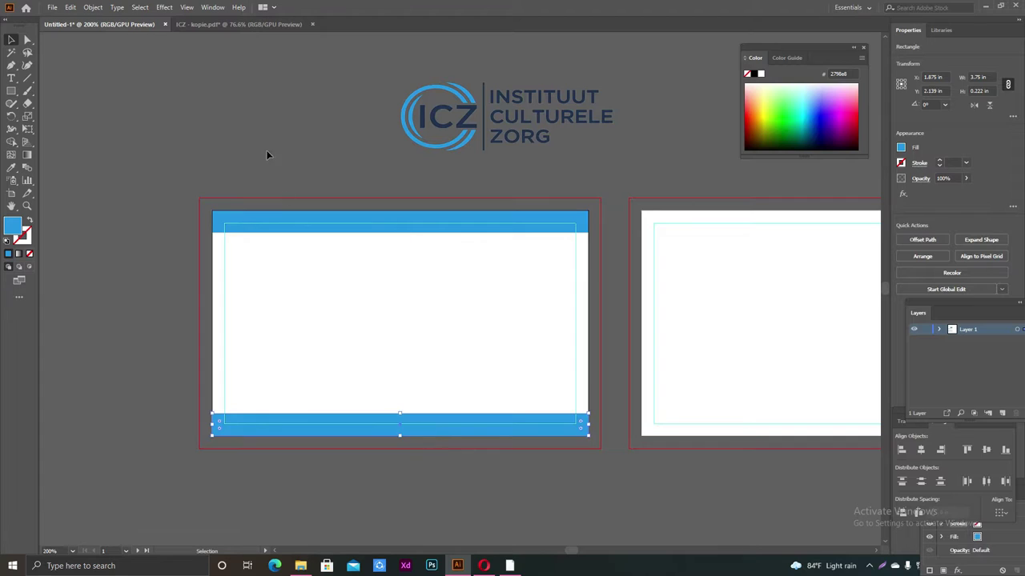
pyautogui.click(262, 132)
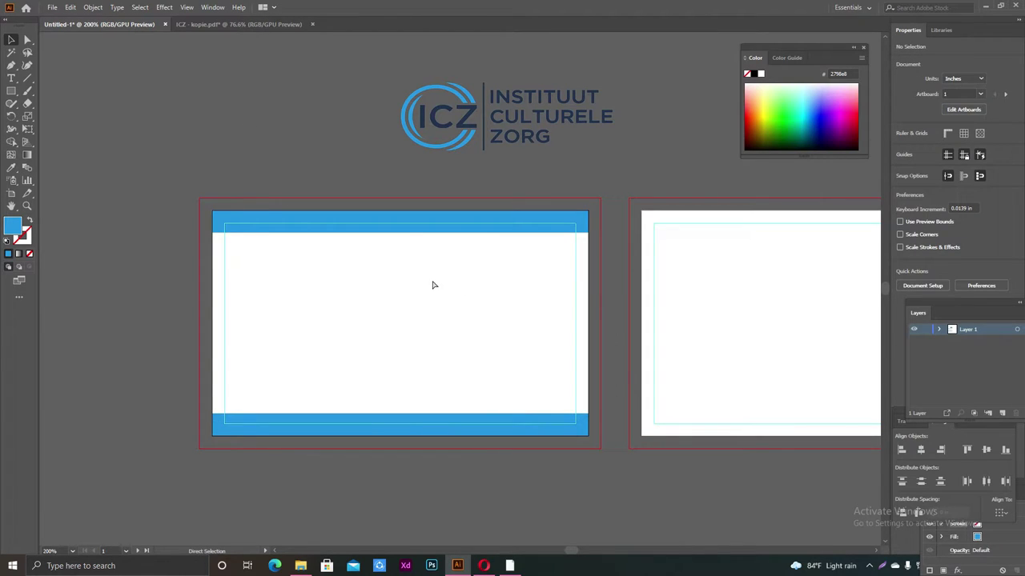
pyautogui.hscroll(1, 433, 283)
pyautogui.hscroll(2, 436, 290)
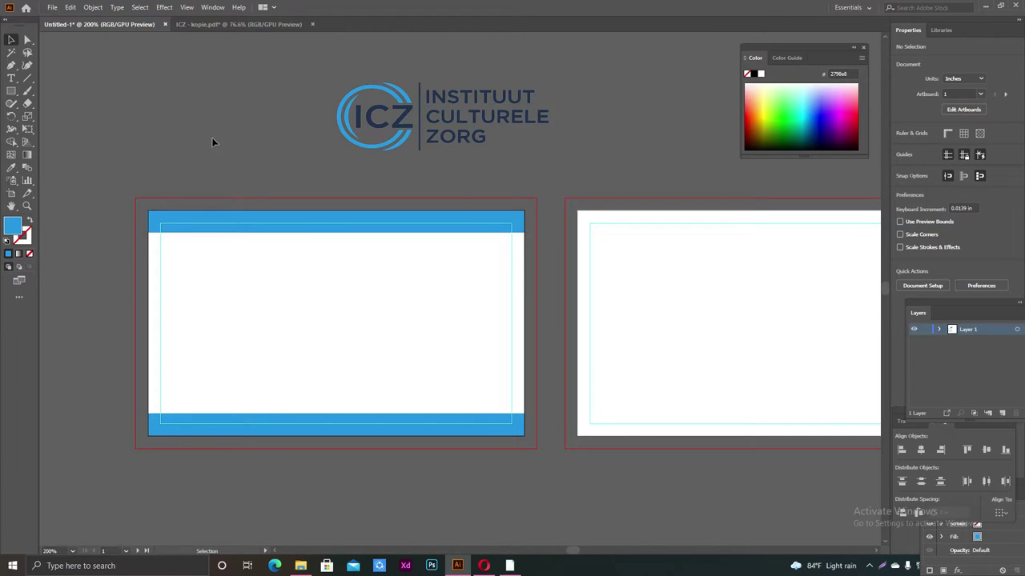
# Move the ICZ logo group down onto the centre of the front card
pyautogui.scroll(1, 271, 171)
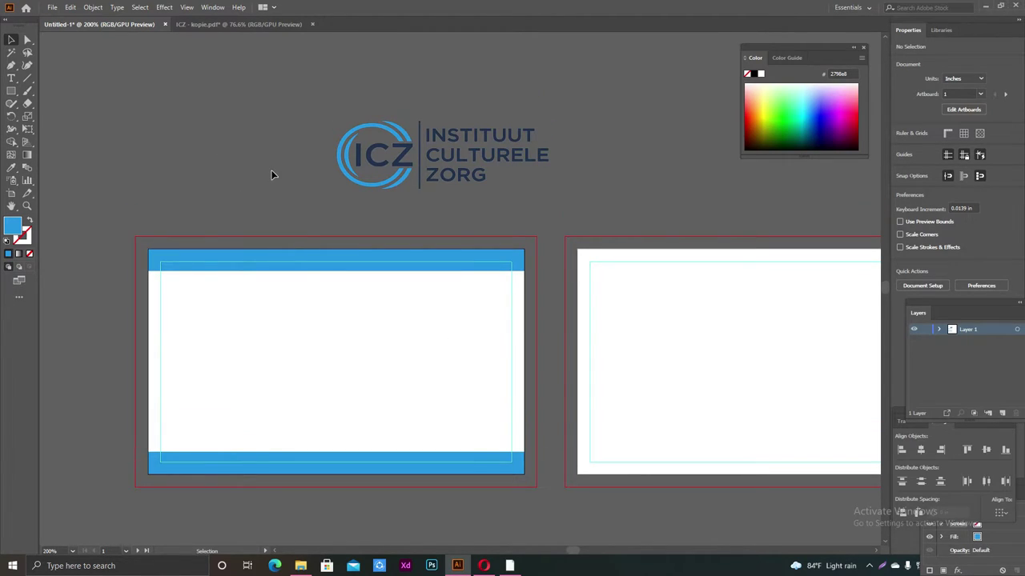
pyautogui.scroll(-1, 271, 172)
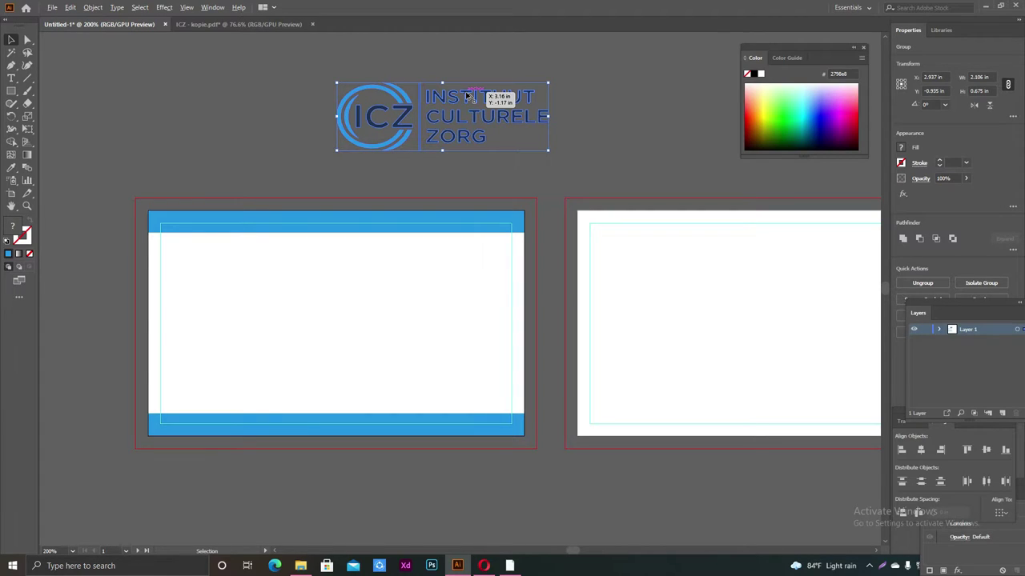
pyautogui.moveTo(467, 96); pyautogui.dragTo(359, 307)
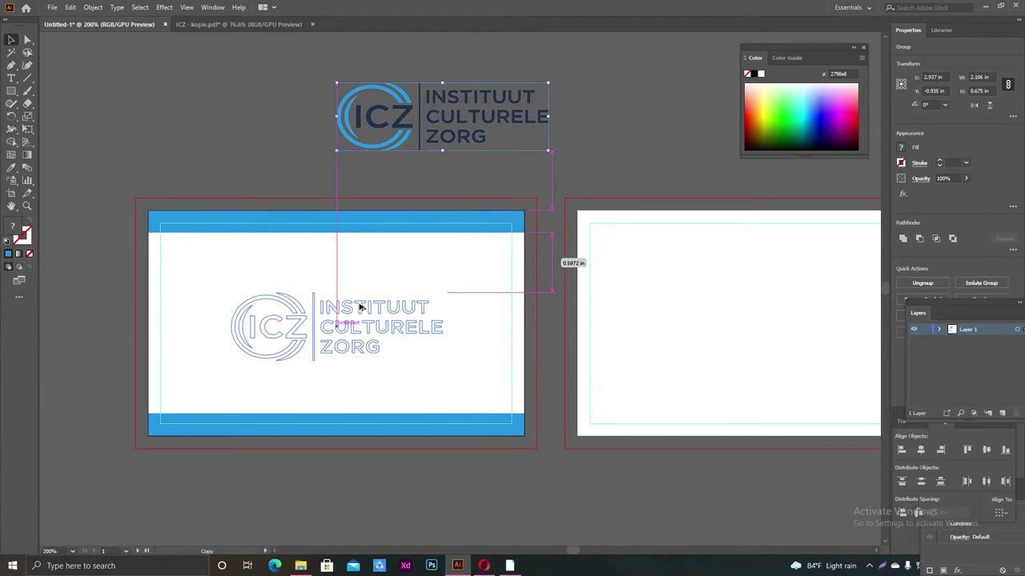
pyautogui.moveTo(359, 307); pyautogui.dragTo(359, 307)
pyautogui.click(602, 145)
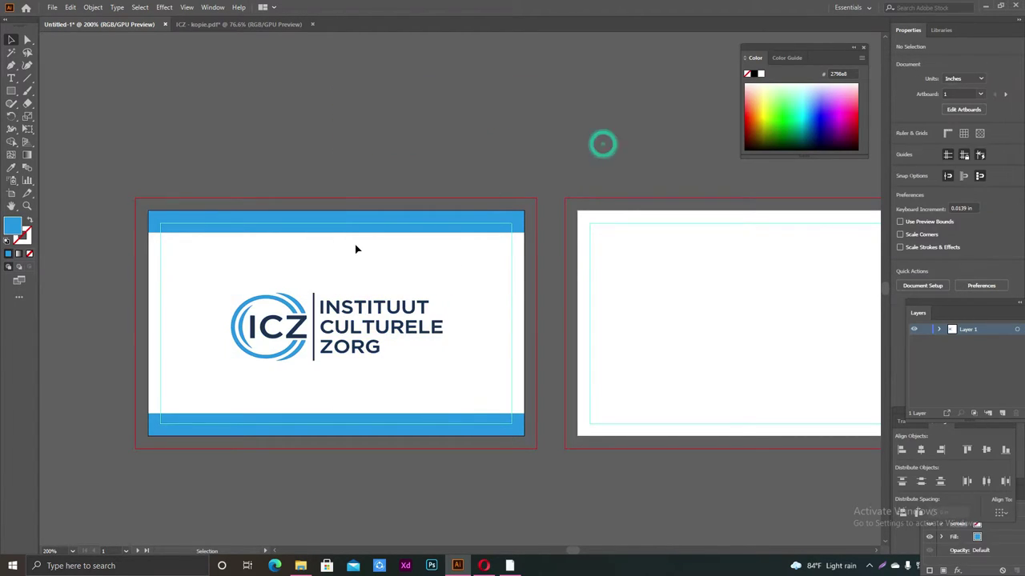
# Shrink the ICZ logo to about 1.5 inches wide
pyautogui.click(358, 342)
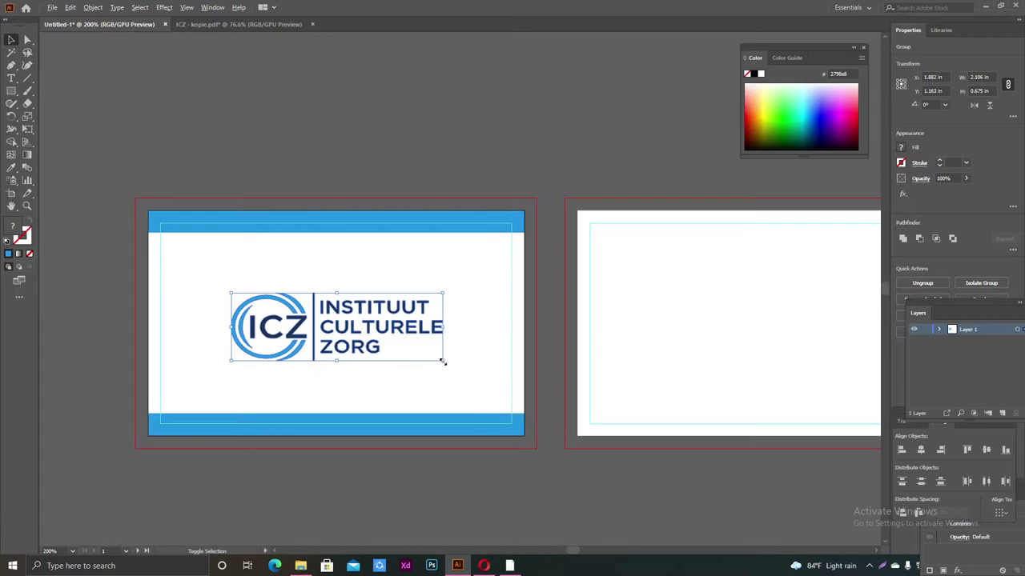
pyautogui.moveTo(443, 362); pyautogui.dragTo(424, 350)
pyautogui.click(434, 100)
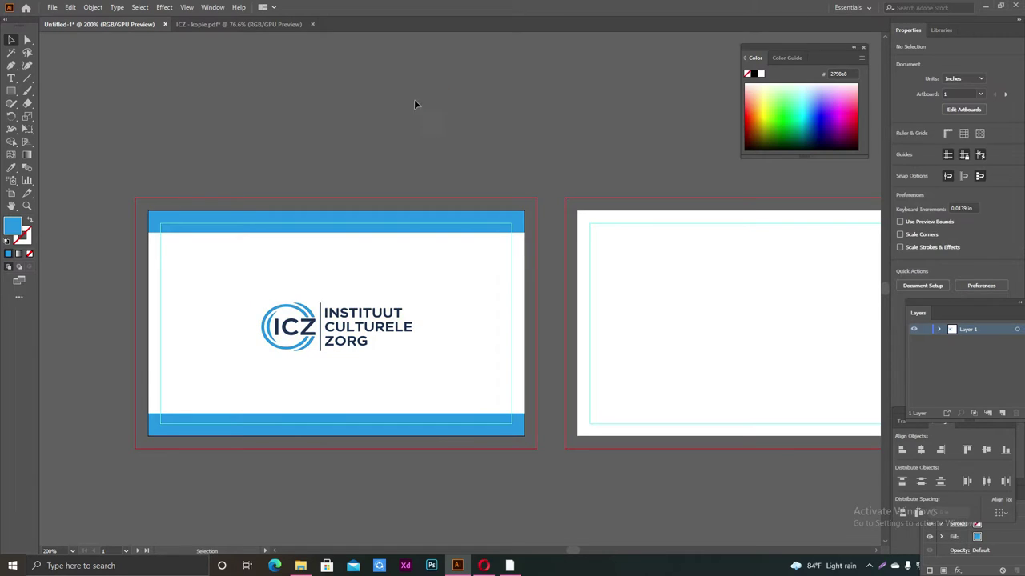
pyautogui.scroll(1, 438, 169)
# Scroll around the front card to check the logo sits centred between the blue bands
pyautogui.scroll(-3, 438, 169)
pyautogui.scroll(1, 437, 168)
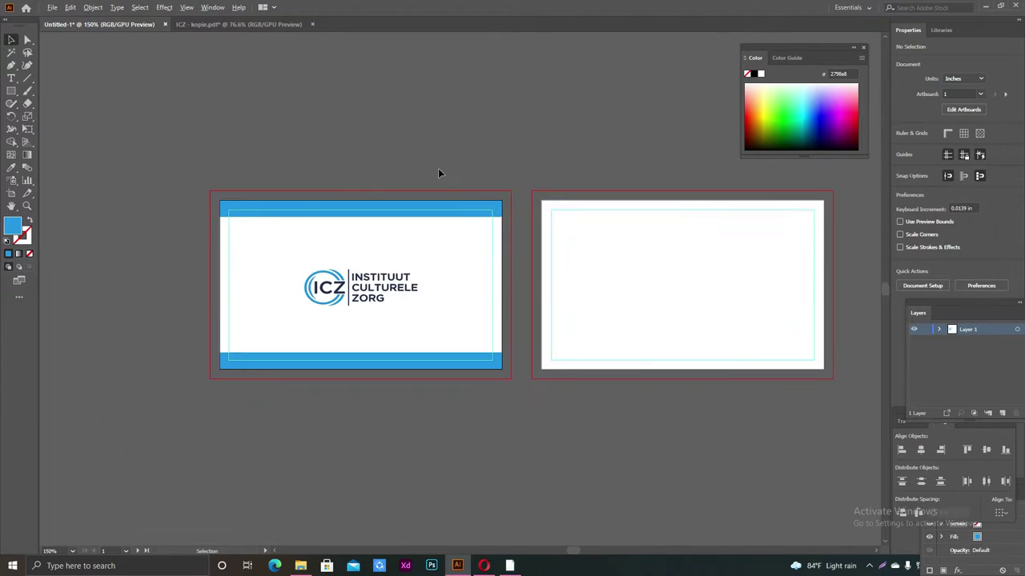
pyautogui.scroll(1, 438, 168)
pyautogui.scroll(1, 438, 173)
pyautogui.scroll(-1, 438, 173)
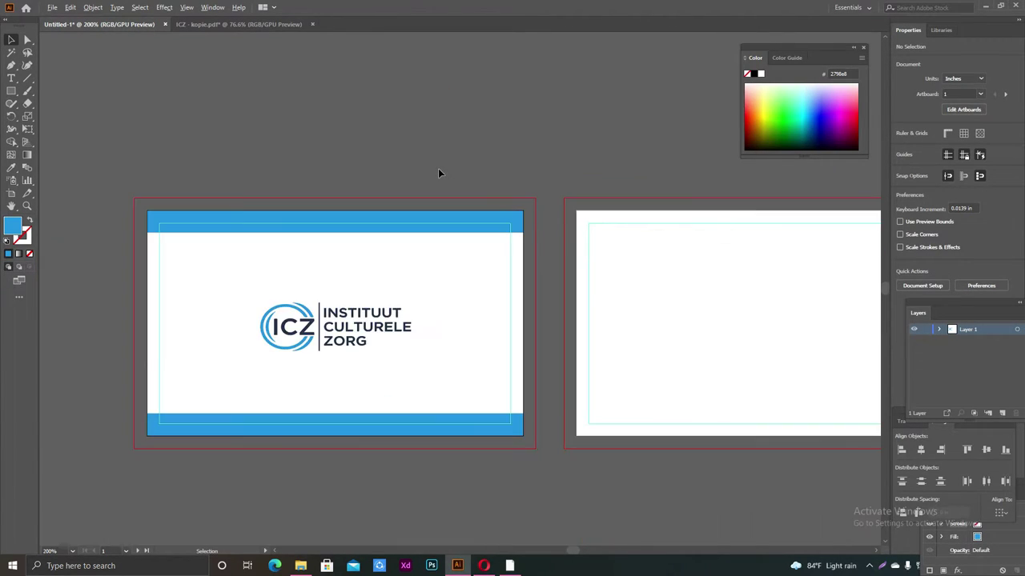
pyautogui.scroll(1, 438, 173)
pyautogui.scroll(-1, 438, 173)
pyautogui.scroll(1, 438, 173)
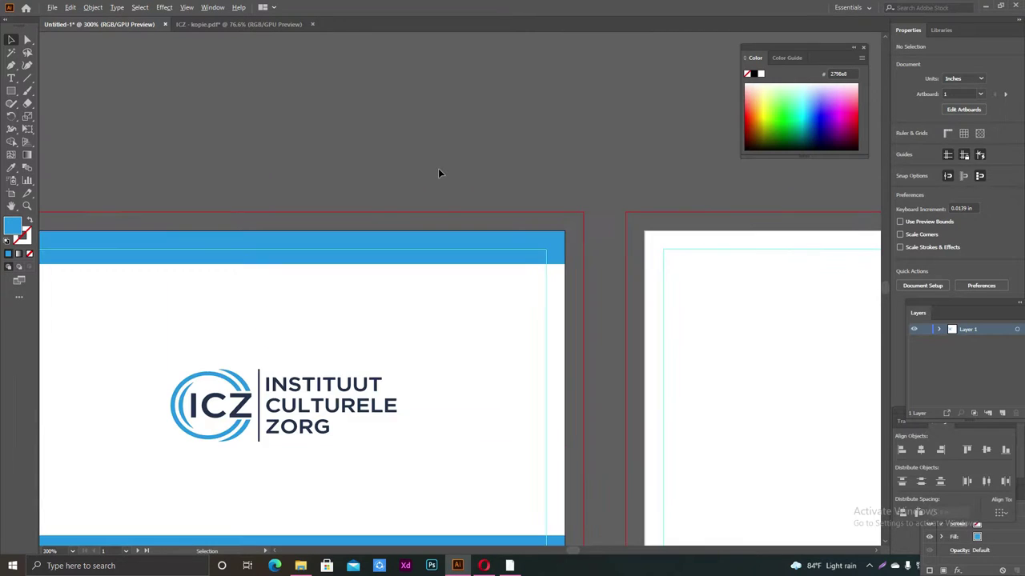
pyautogui.scroll(-1, 438, 173)
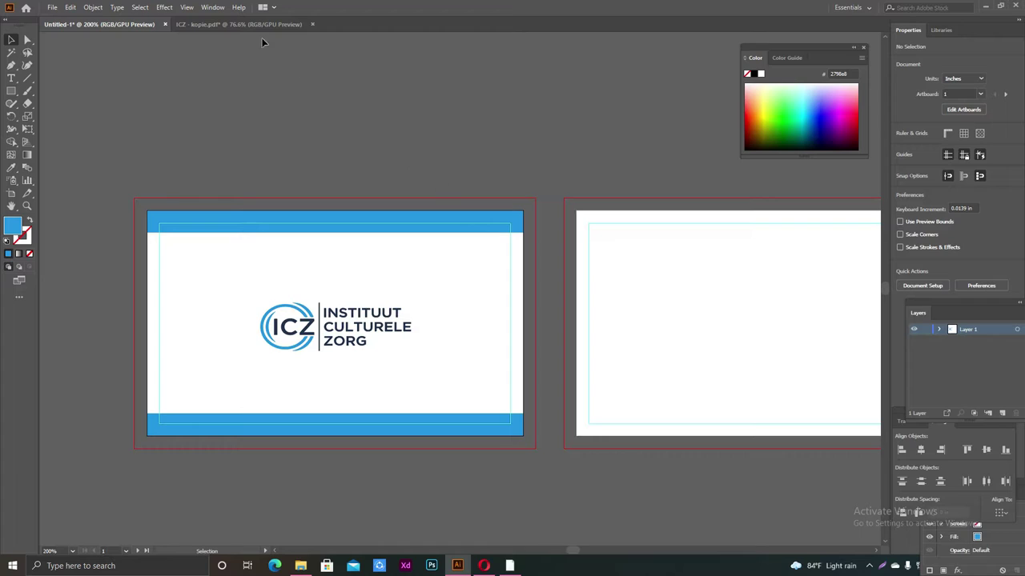
pyautogui.scroll(1, 474, 171)
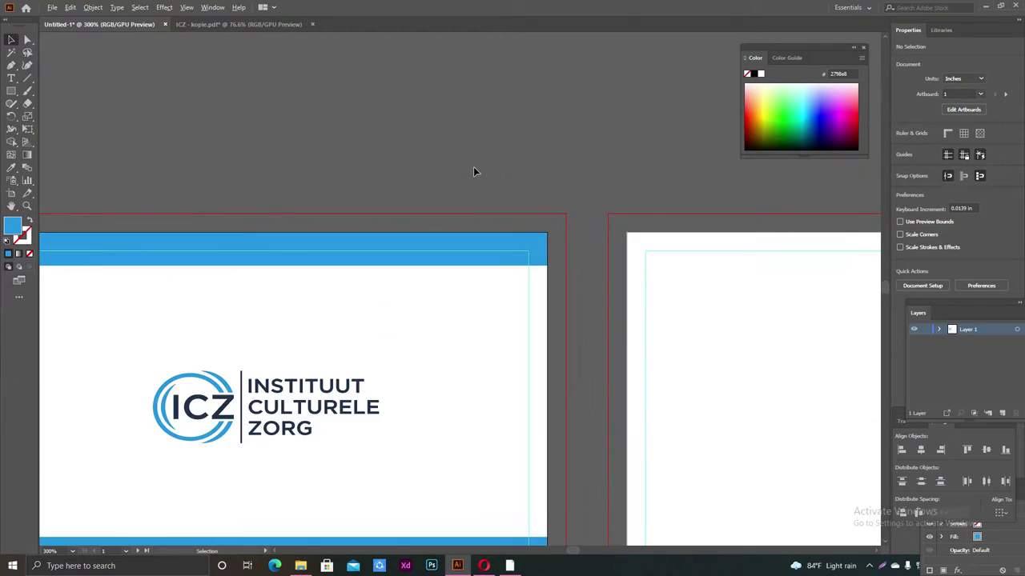
pyautogui.scroll(1, 473, 172)
pyautogui.scroll(-1, 473, 171)
pyautogui.scroll(-1, 474, 171)
pyautogui.hscroll(-1, 473, 171)
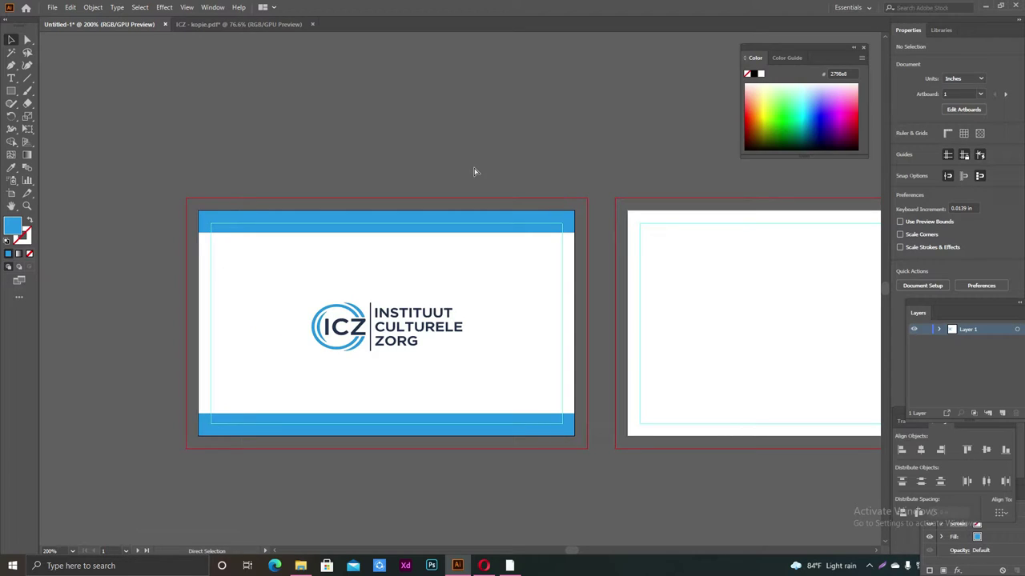
pyautogui.scroll(1, 473, 171)
pyautogui.scroll(-1, 473, 171)
pyautogui.scroll(1, 473, 171)
pyautogui.scroll(-3, 473, 172)
pyautogui.scroll(-3, 473, 172)
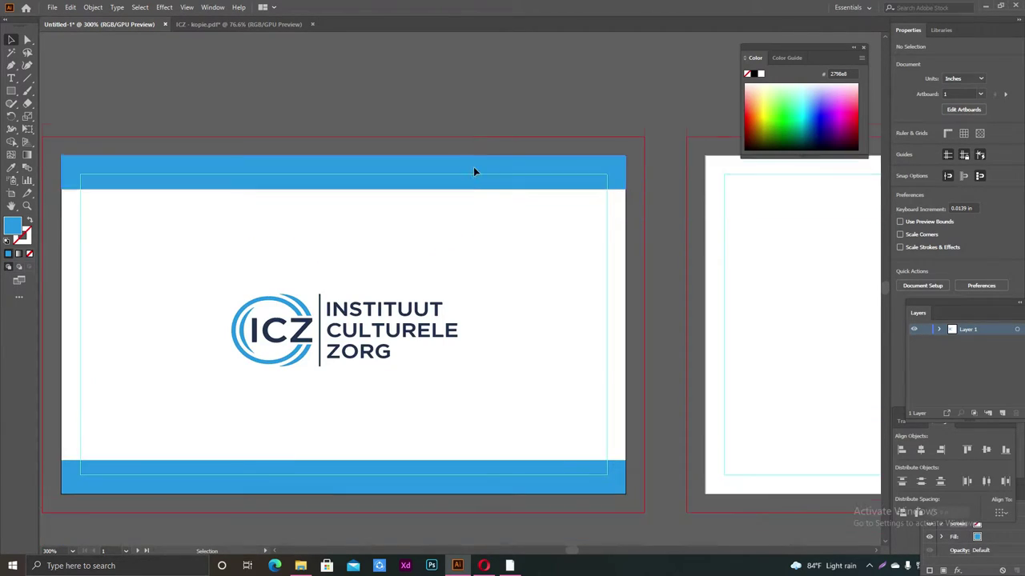
pyautogui.scroll(-1, 473, 171)
pyautogui.hscroll(-1, 473, 171)
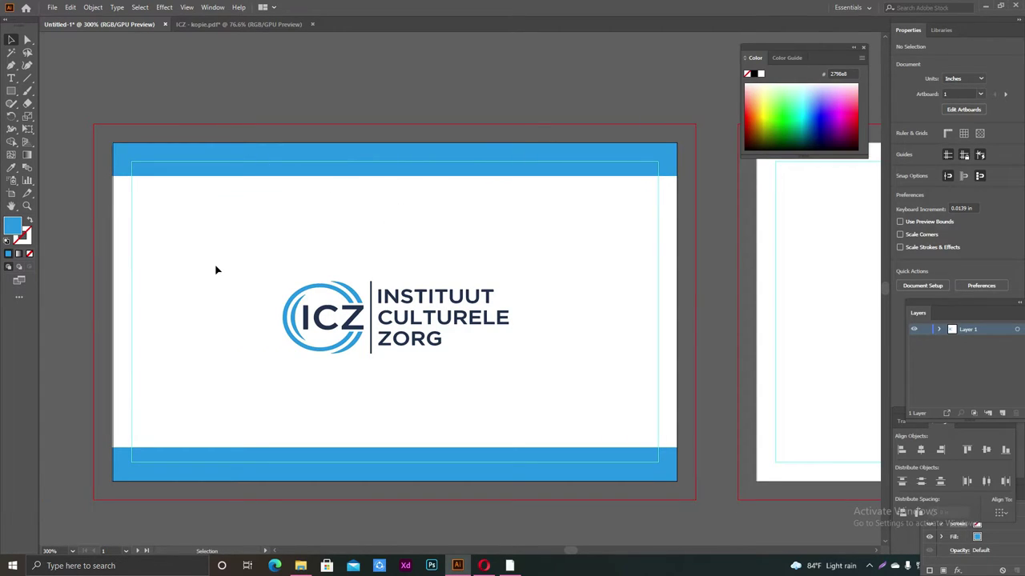
# Turn on rulers (Ctrl+R) and add horizontal guides at the logo's top and bottom edges
pyautogui.click(12, 92)
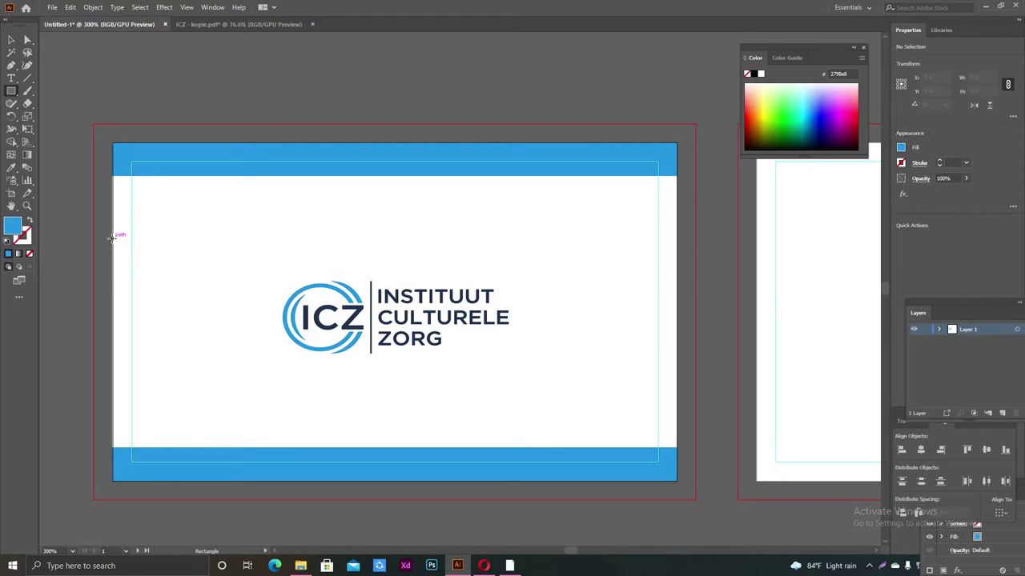
pyautogui.click(12, 40)
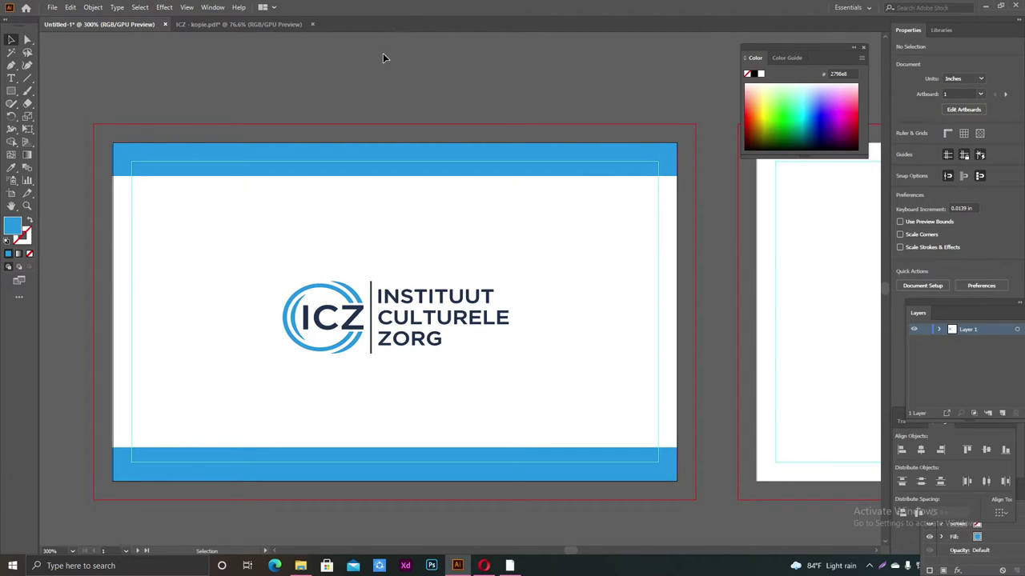
pyautogui.press('a')
pyautogui.hotkey('ctrl', 'r')
pyautogui.moveTo(373, 35); pyautogui.dragTo(402, 279)
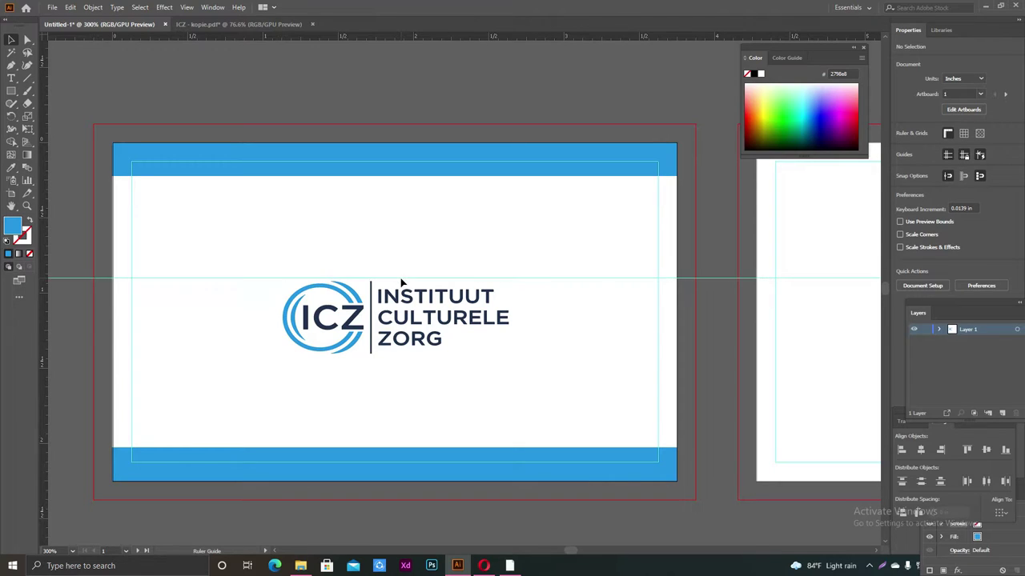
pyautogui.moveTo(410, 37); pyautogui.dragTo(417, 354)
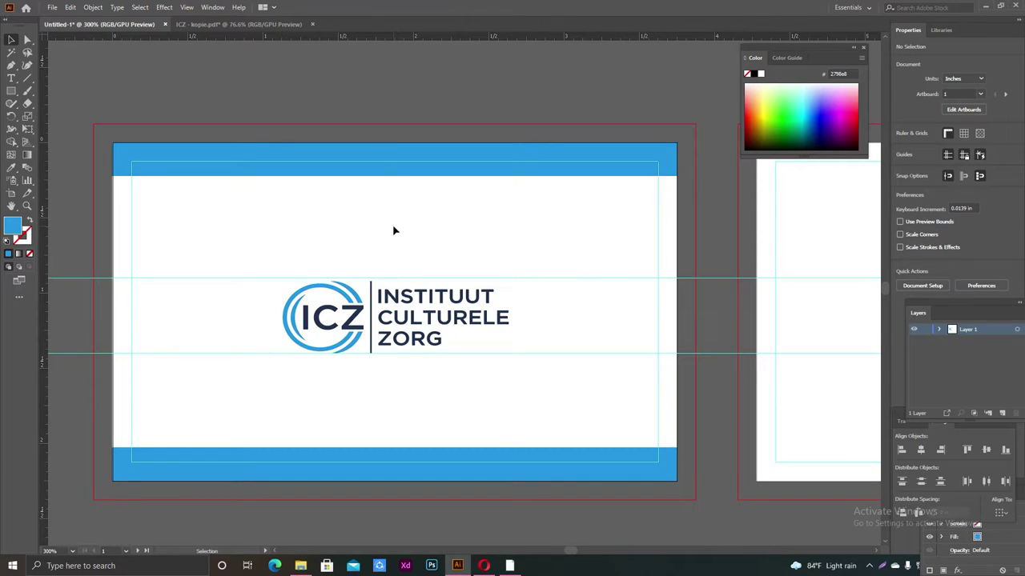
pyautogui.press('a')
pyautogui.press('v')
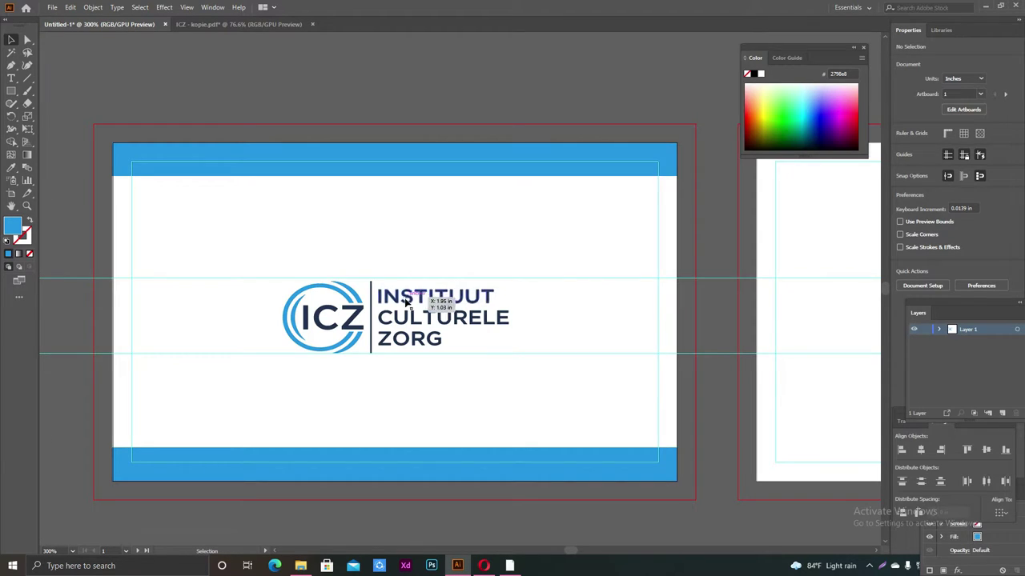
# Draw a narrow 0.125 x 0.5 in blue bar on the card's left edge between the guides
pyautogui.click(11, 91)
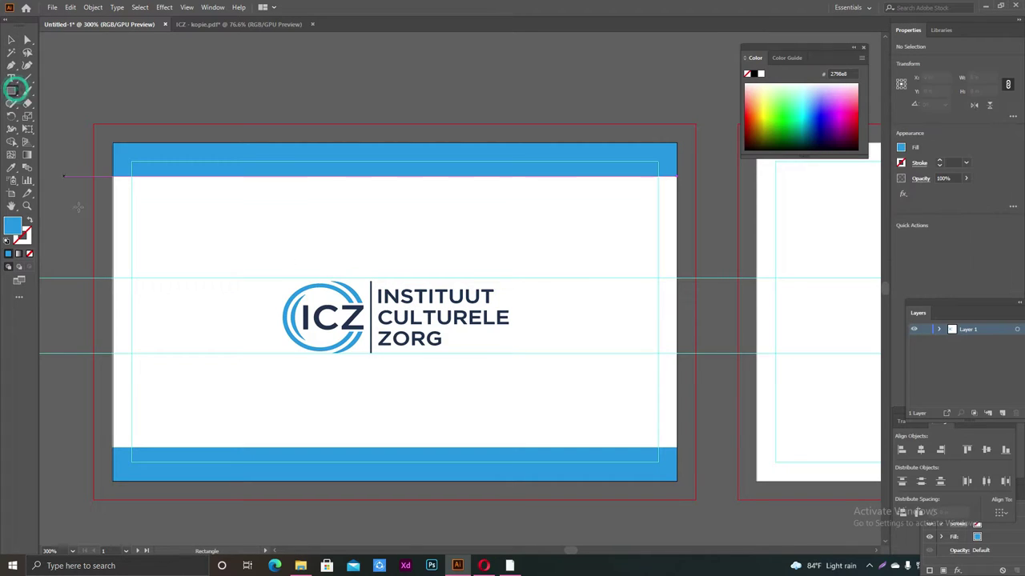
pyautogui.scroll(2, 117, 294)
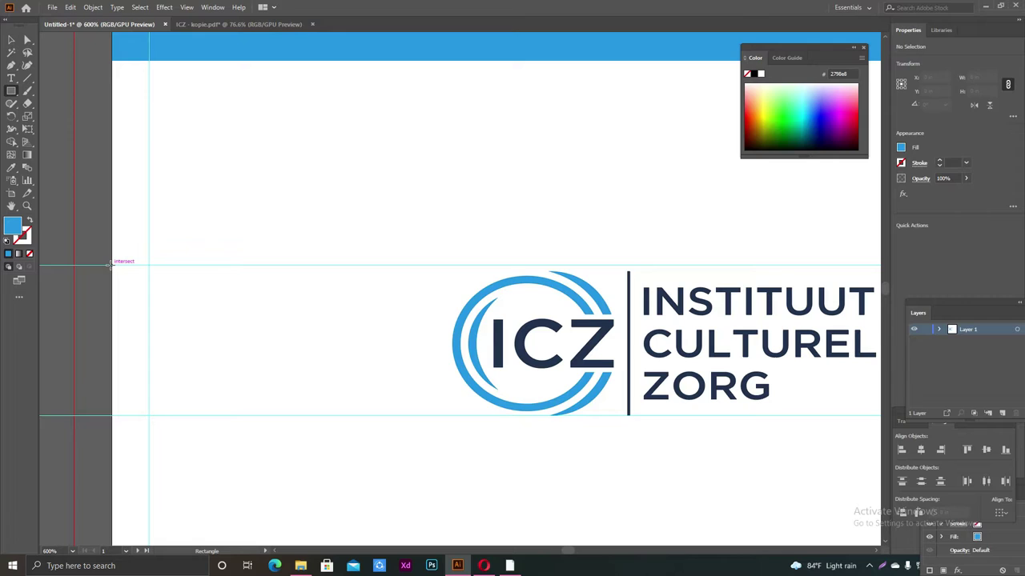
pyautogui.moveTo(111, 265); pyautogui.dragTo(148, 416)
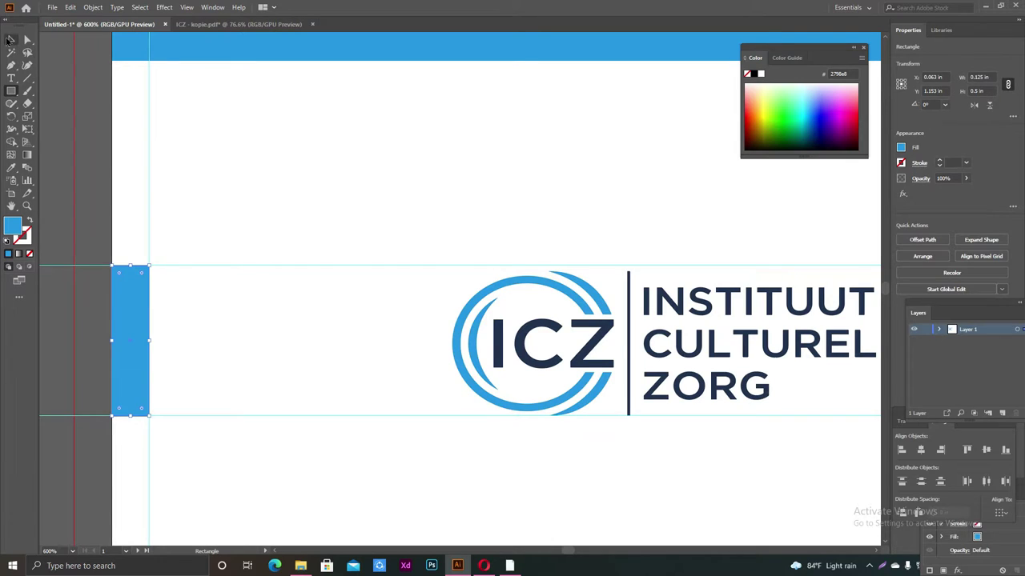
pyautogui.click(11, 39)
pyautogui.click(236, 132)
pyautogui.scroll(-1, 448, 181)
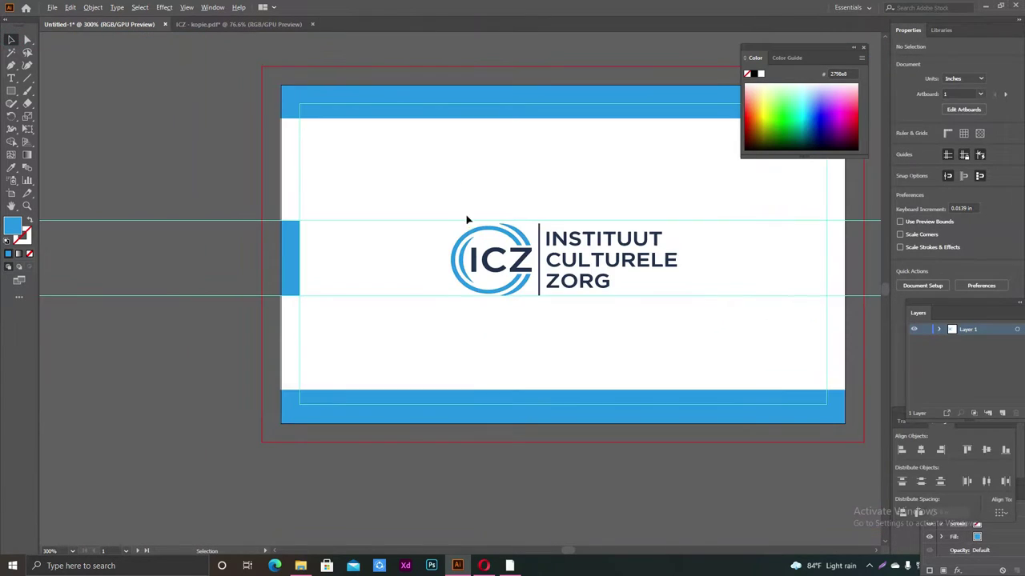
pyautogui.hscroll(3, 475, 222)
pyautogui.hscroll(1, 475, 221)
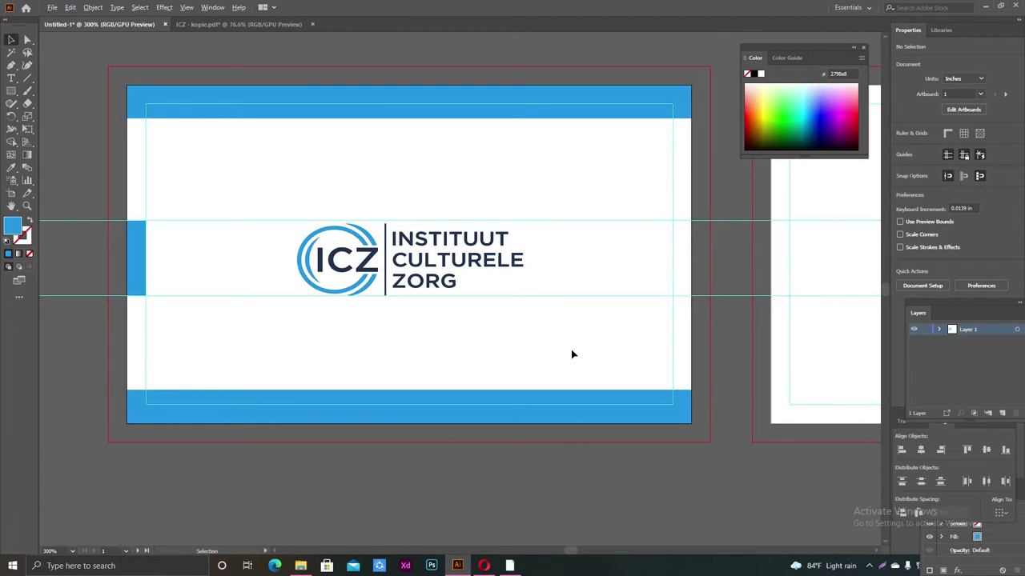
pyautogui.scroll(1, 571, 354)
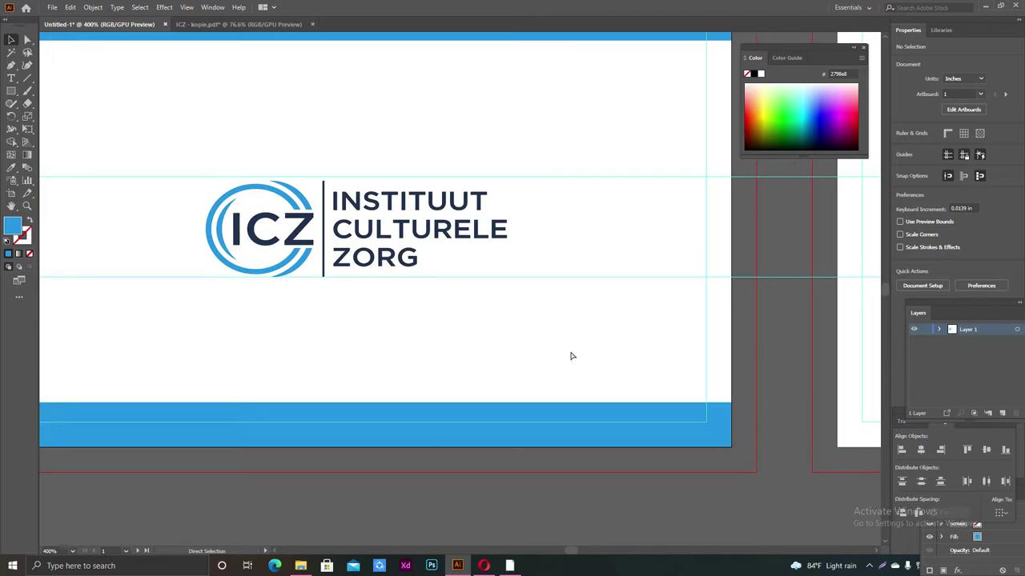
pyautogui.hscroll(3, 572, 355)
pyautogui.scroll(2, 572, 356)
pyautogui.scroll(2, 572, 356)
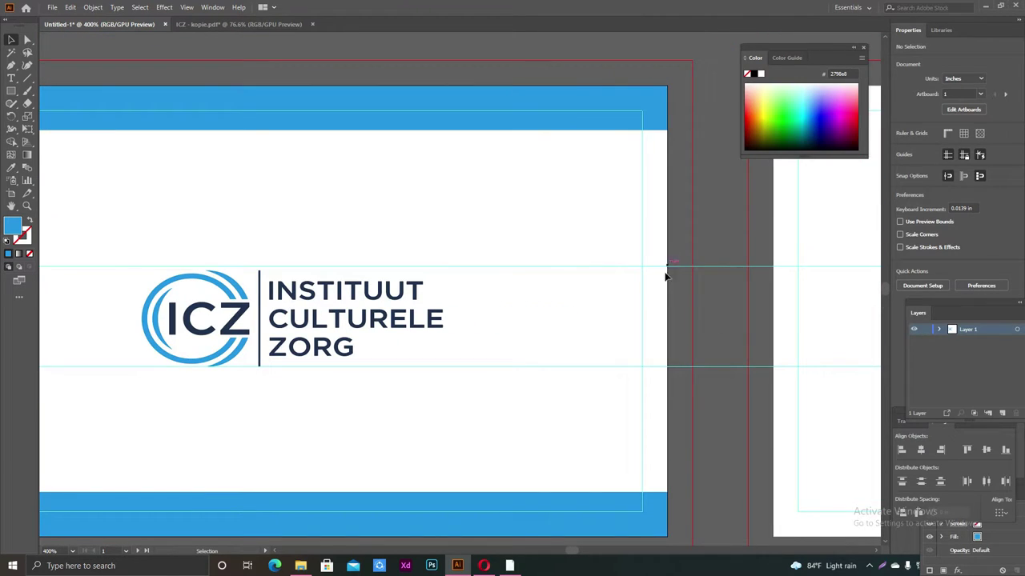
pyautogui.scroll(2, 377, 270)
pyautogui.hscroll(-2, 378, 270)
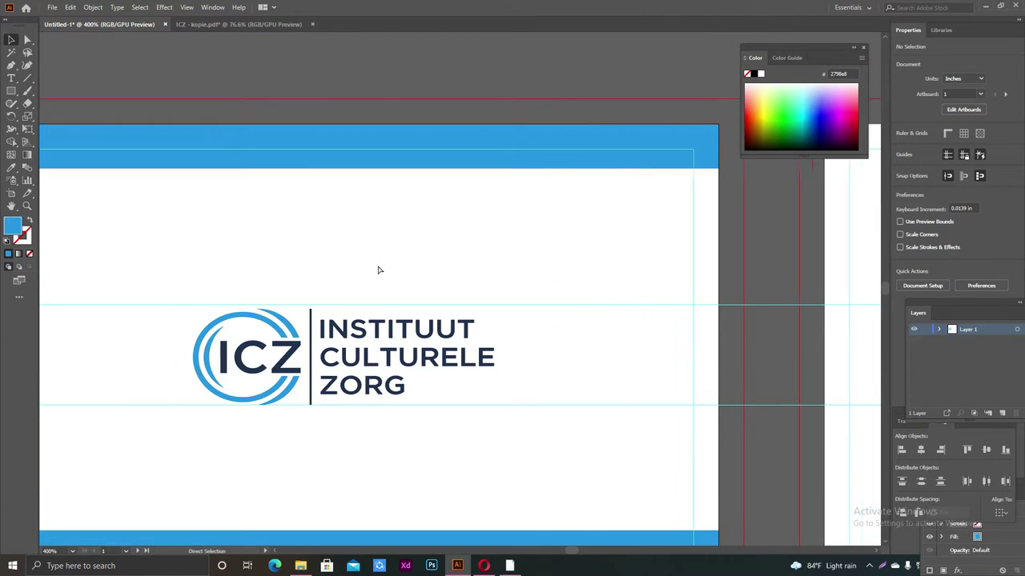
pyautogui.hscroll(-3, 380, 270)
# Alt-drag a copy of the left blue bar to the front card's right edge
pyautogui.press('v')
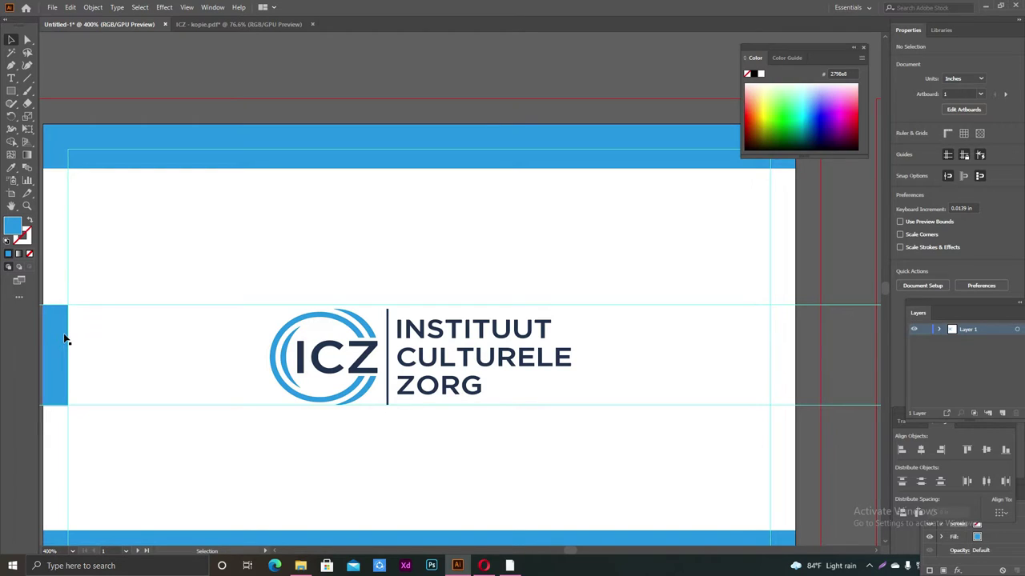
pyautogui.click(55, 334)
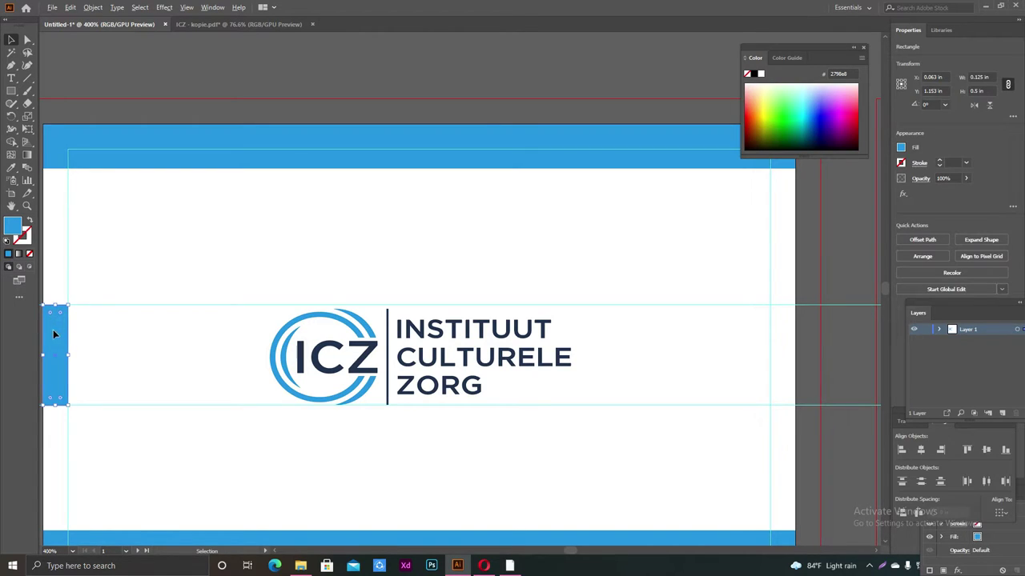
pyautogui.moveTo(53, 330)
pyautogui.mouseDown()
pyautogui.moveTo(406, 343)
pyautogui.moveTo(783, 332)
pyautogui.mouseUp()
pyautogui.click(545, 79)
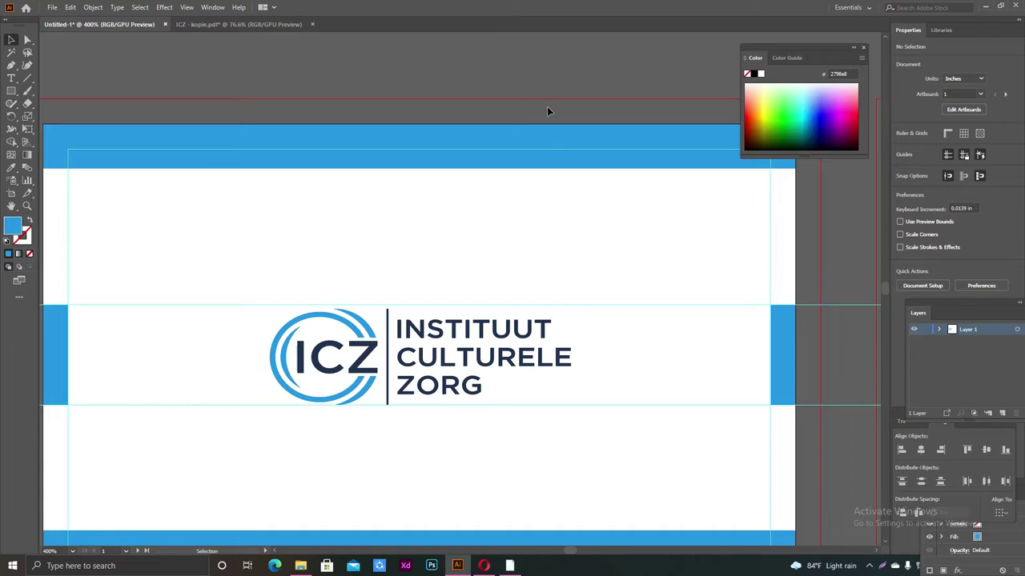
# Check that the copied right bar sits correctly on the card's right edge
pyautogui.keyDown('alt'); pyautogui.scroll(-1, 536, 212); pyautogui.keyUp('alt')
pyautogui.keyDown('alt'); pyautogui.scroll(-1, 536, 211); pyautogui.keyUp('alt')
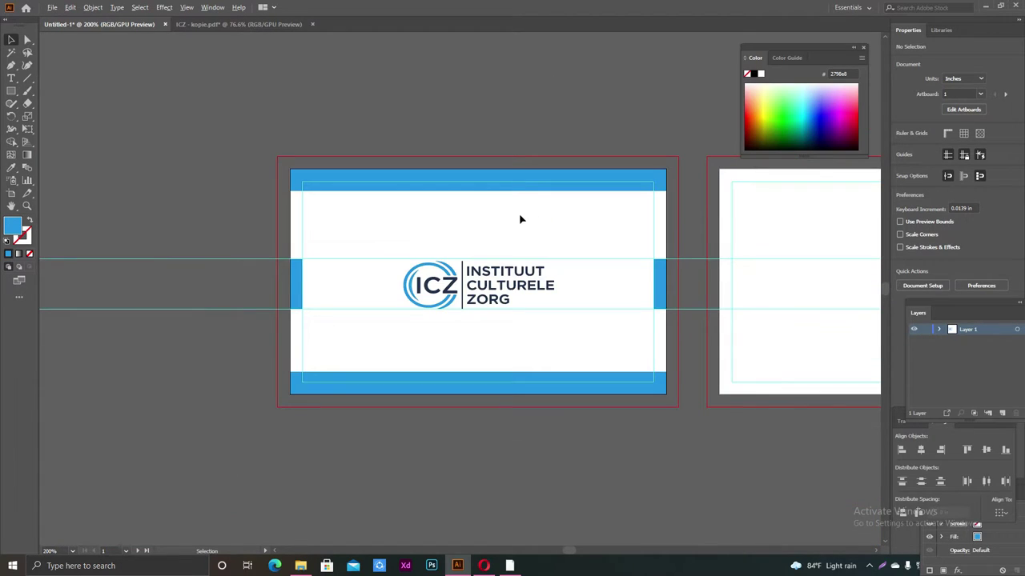
pyautogui.keyDown('alt'); pyautogui.scroll(1, 518, 224); pyautogui.keyUp('alt')
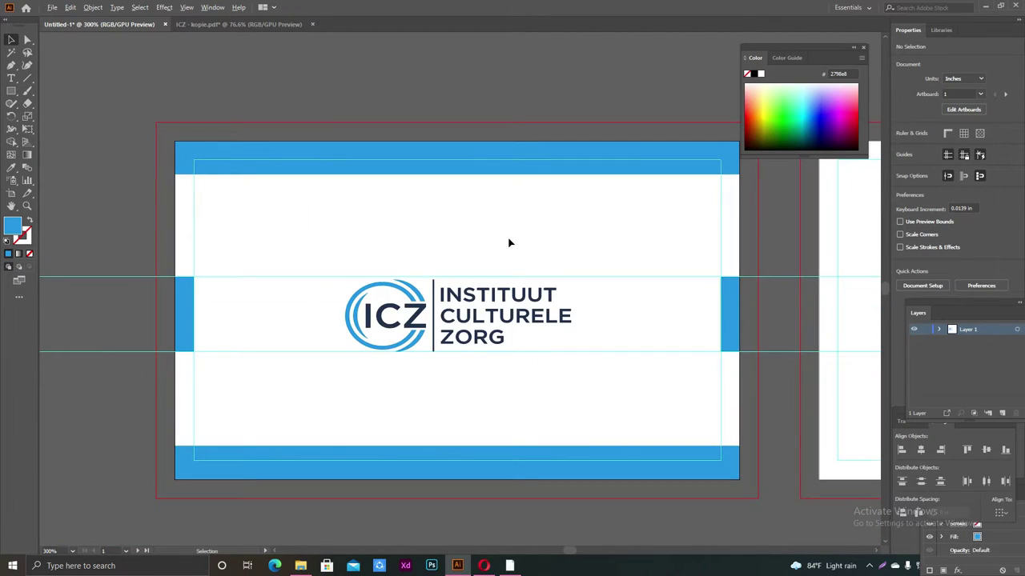
pyautogui.keyDown('ctrl'); pyautogui.hscroll(2, 507, 242); pyautogui.keyUp('ctrl')
pyautogui.keyDown('ctrl'); pyautogui.hscroll(2, 506, 243); pyautogui.keyUp('ctrl')
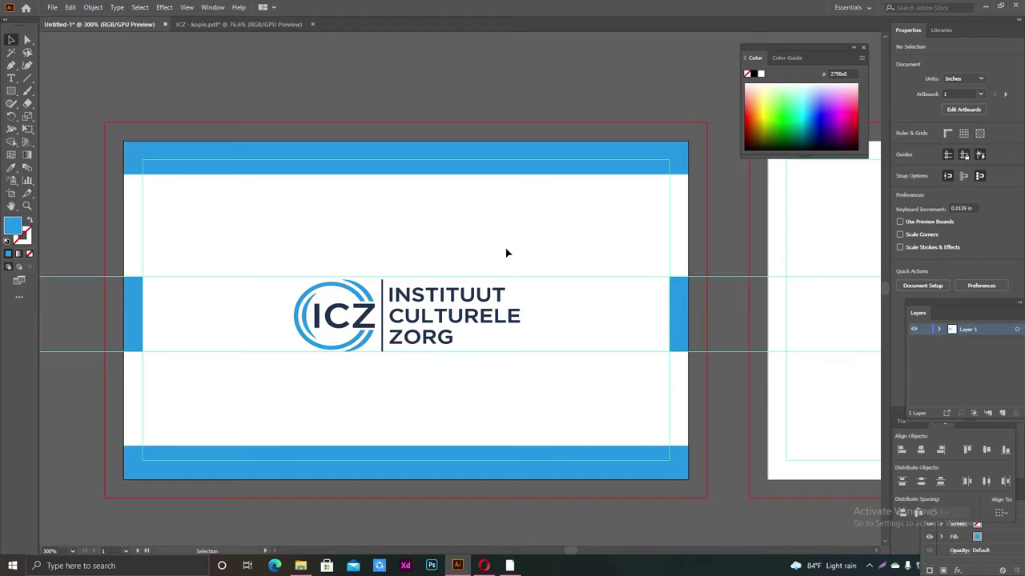
pyautogui.scroll(3, 687, 386)
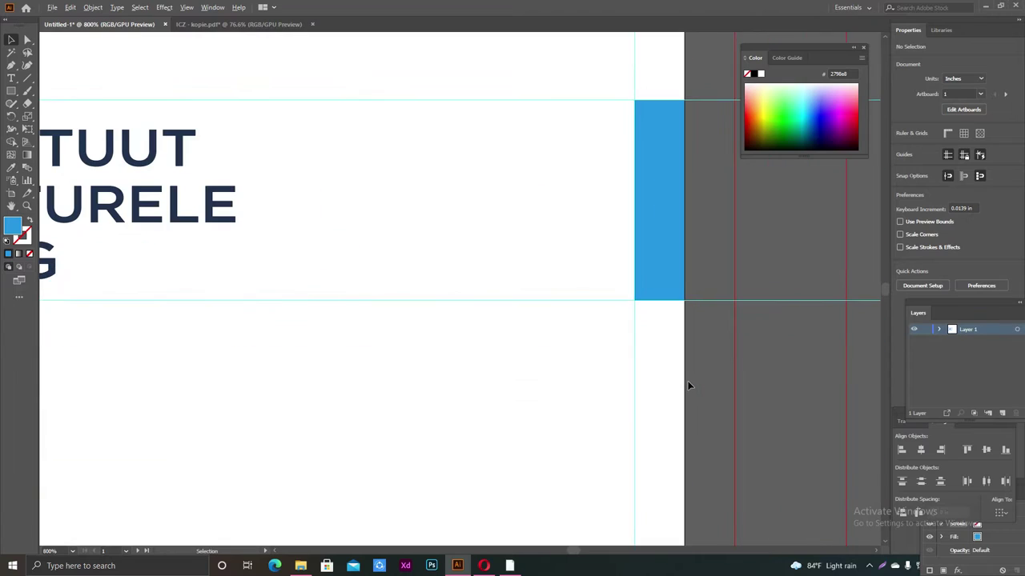
pyautogui.click(650, 161)
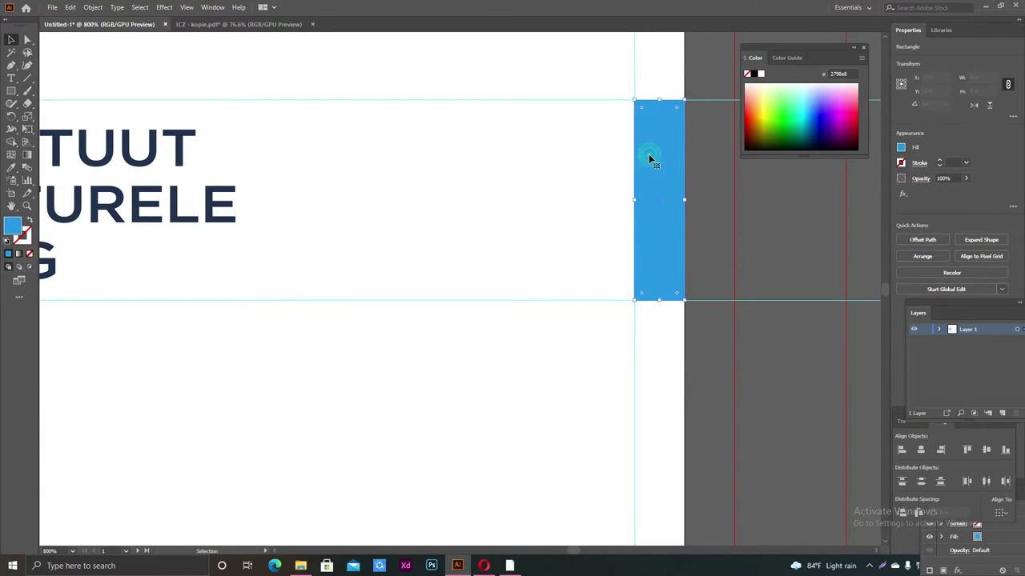
pyautogui.click(709, 153)
pyautogui.scroll(-2, 709, 213)
pyautogui.scroll(2, 723, 312)
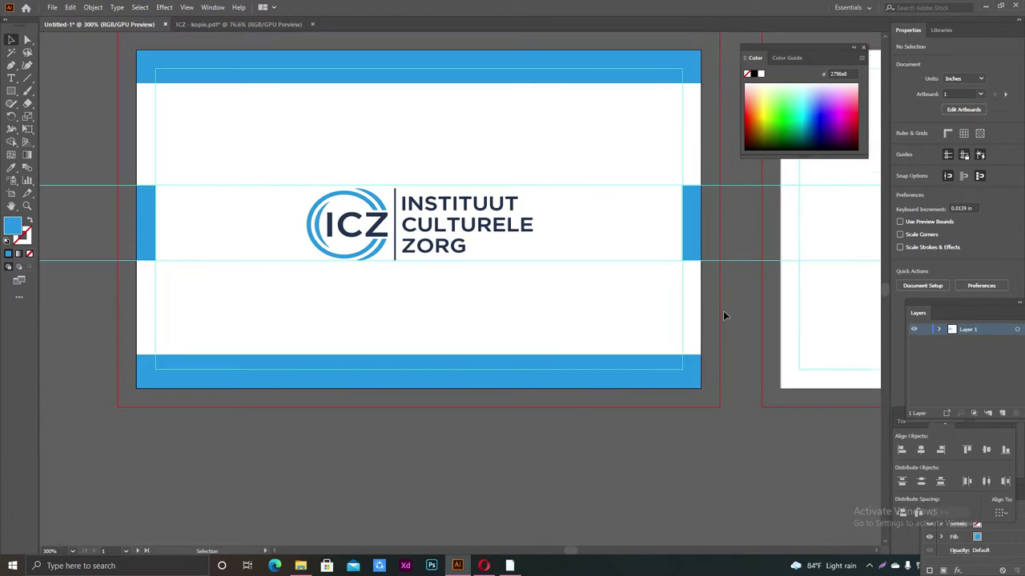
pyautogui.scroll(1, 722, 323)
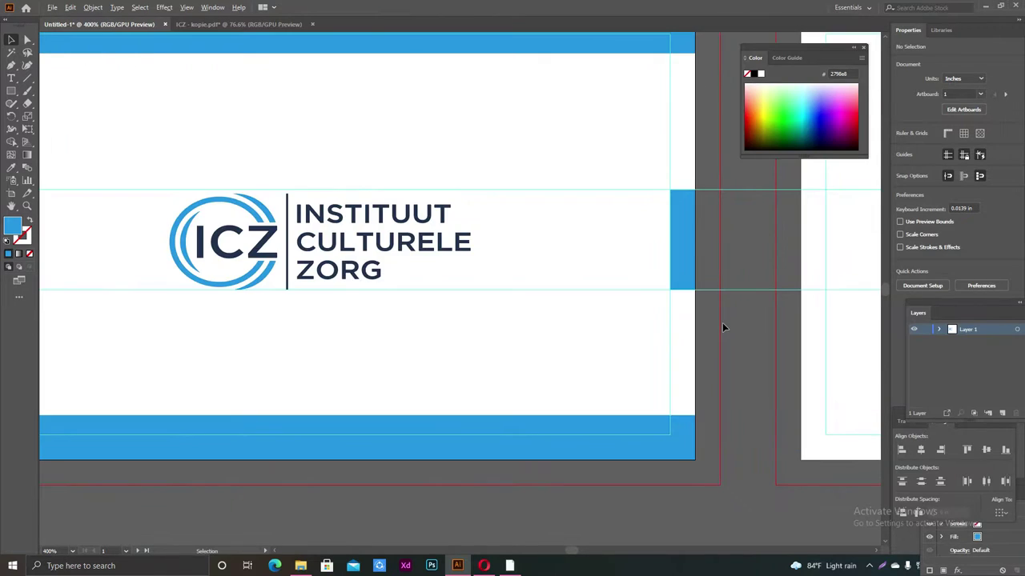
pyautogui.scroll(1, 722, 322)
pyautogui.scroll(-2, 722, 323)
pyautogui.hscroll(-1, 722, 323)
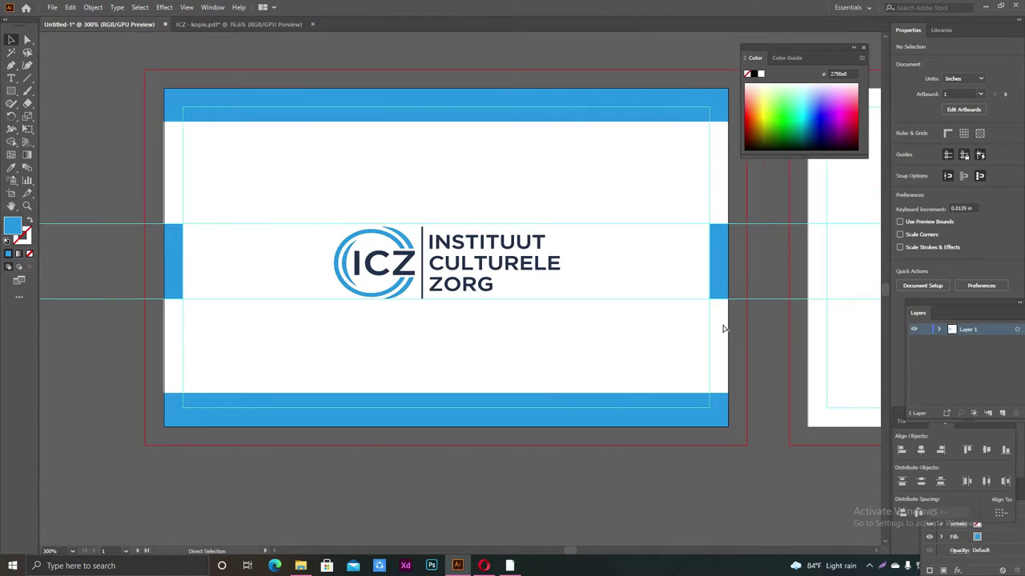
pyautogui.hscroll(2, 722, 323)
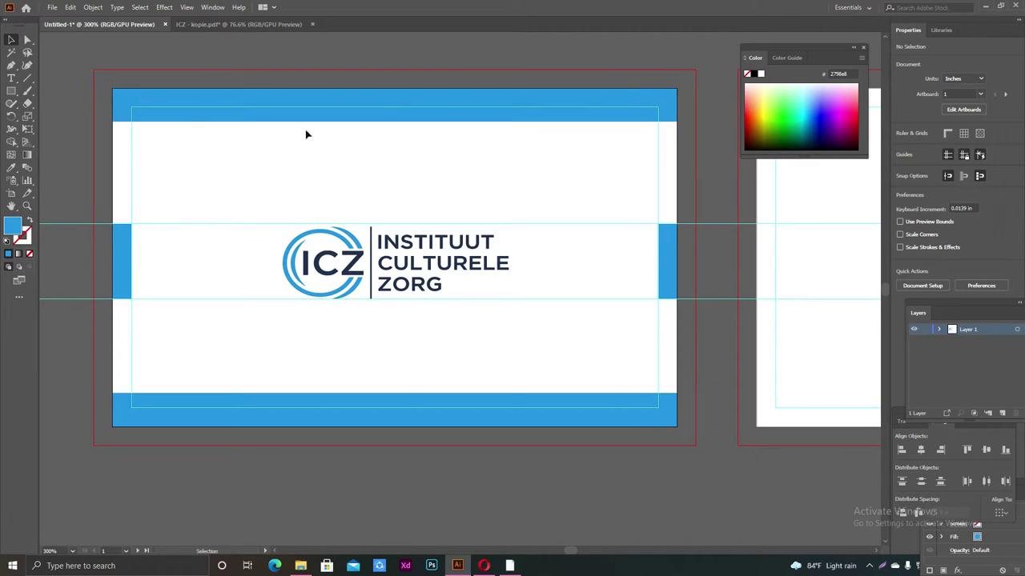
# Draw a square at the right corner of the front card's top bar
pyautogui.click(12, 90)
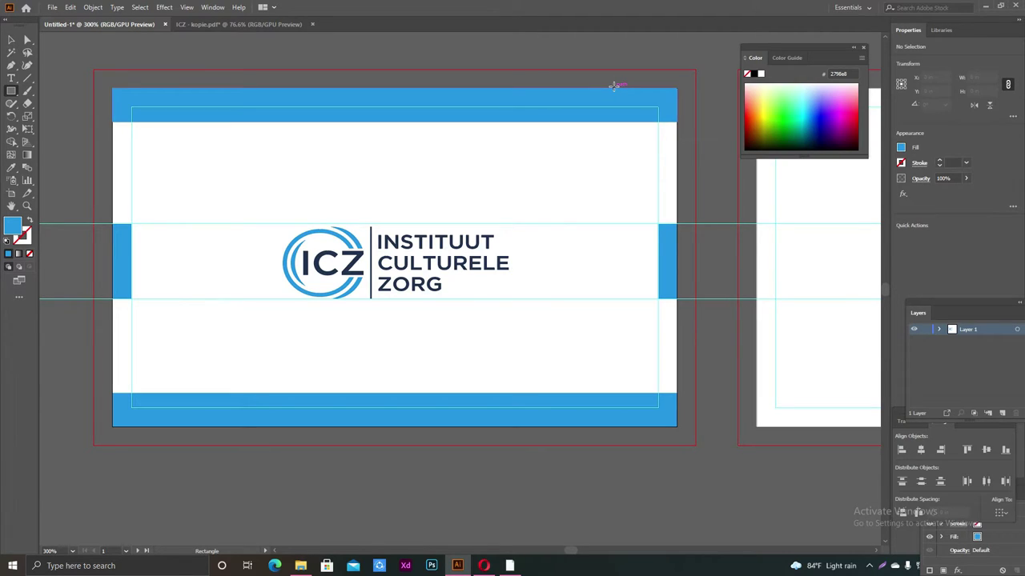
pyautogui.moveTo(614, 88); pyautogui.dragTo(677, 150)
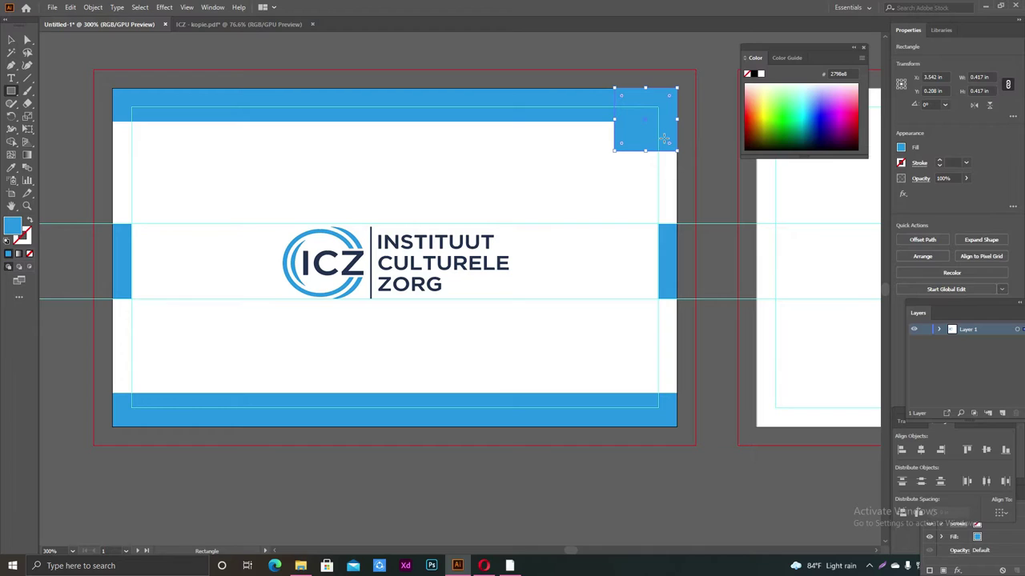
pyautogui.click(11, 39)
pyautogui.click(384, 41)
# Fill the new corner square with black
pyautogui.scroll(1, 562, 209)
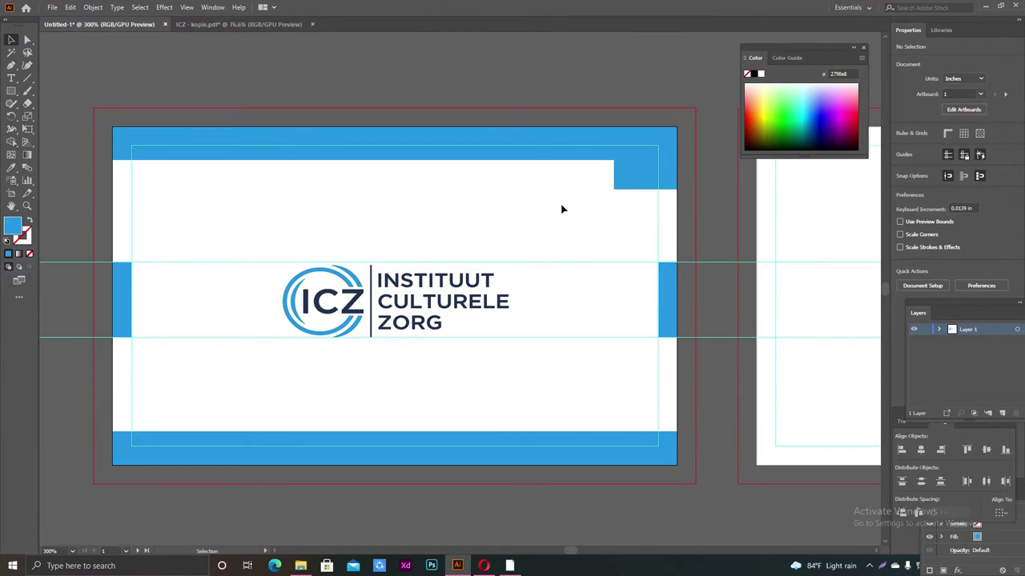
pyautogui.click(632, 183)
pyautogui.keyDown('alt'); pyautogui.scroll(2, 629, 204); pyautogui.keyUp('alt')
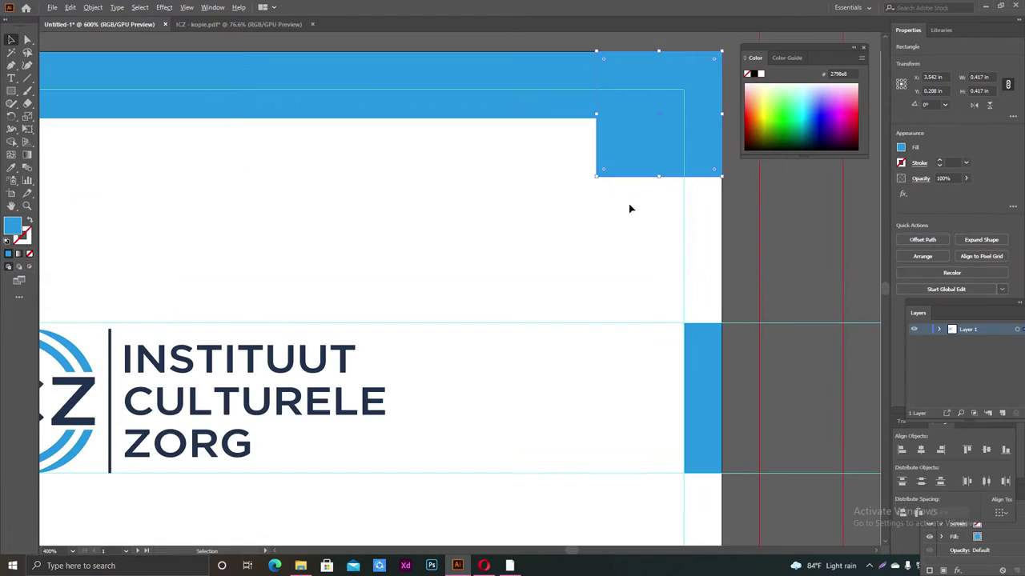
pyautogui.scroll(1, 654, 226)
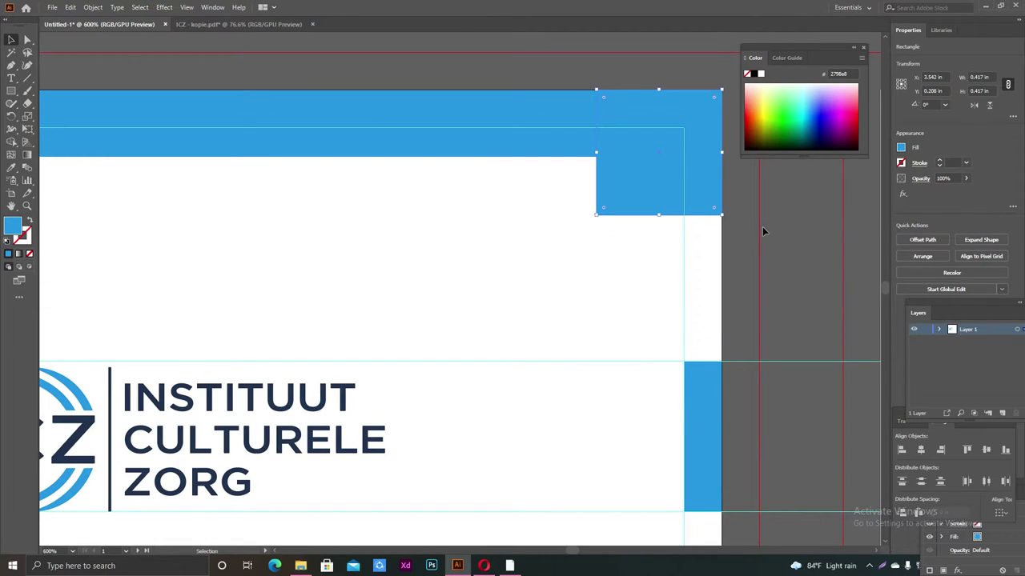
pyautogui.click(753, 74)
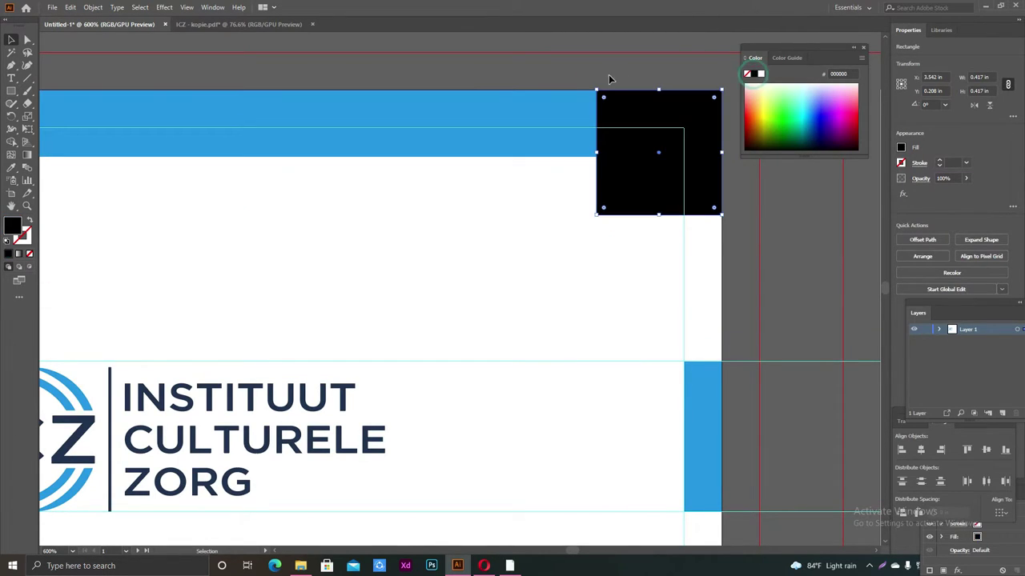
pyautogui.click(609, 78)
# Recolour the corner square navy #213250 by sampling the logo text with the Eyedropper
pyautogui.keyDown('alt'); pyautogui.scroll(-2, 563, 301); pyautogui.keyUp('alt')
pyautogui.scroll(-1, 566, 300)
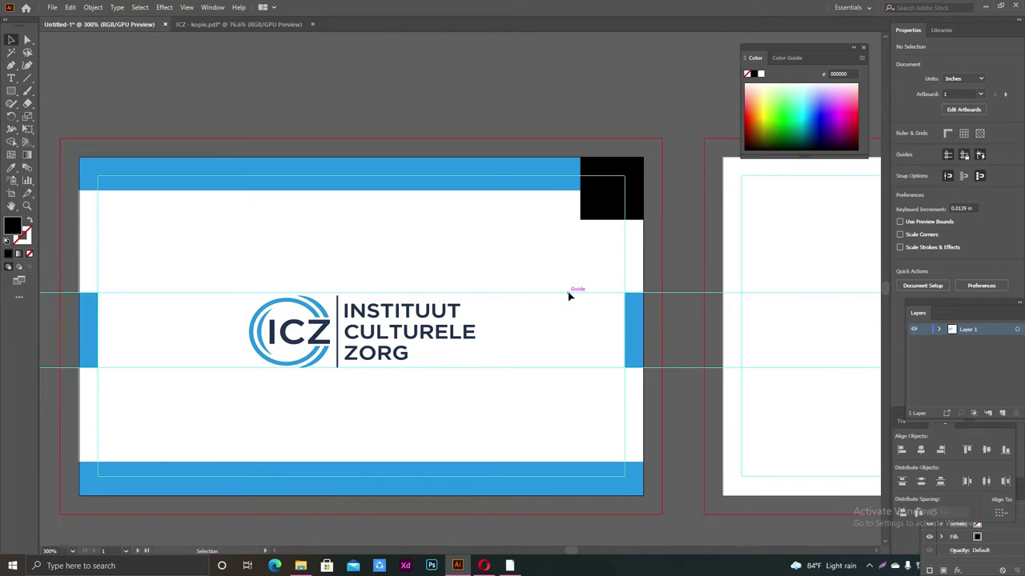
pyautogui.click(605, 213)
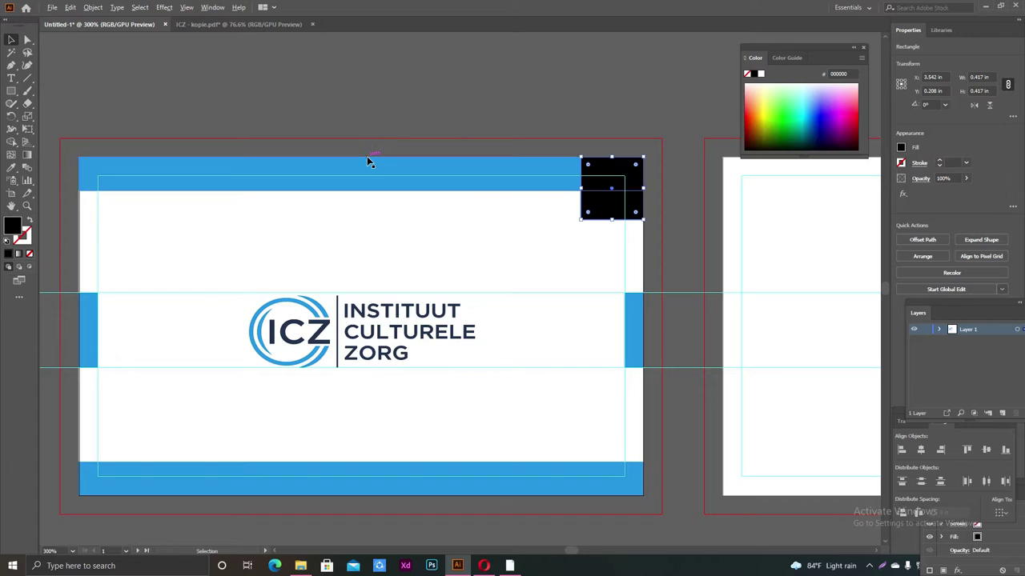
pyautogui.click(12, 168)
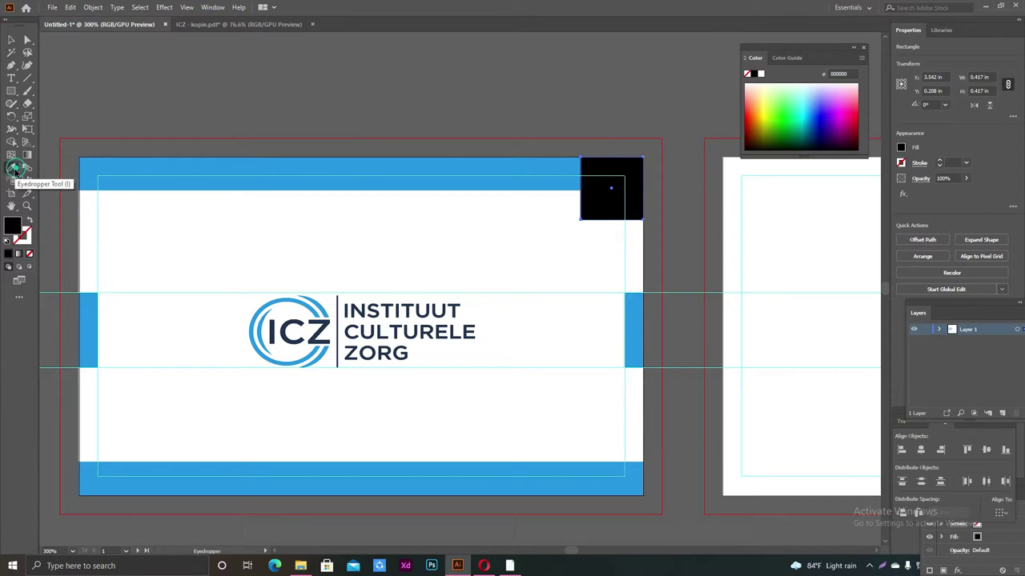
pyautogui.click(414, 304)
pyautogui.press('v')
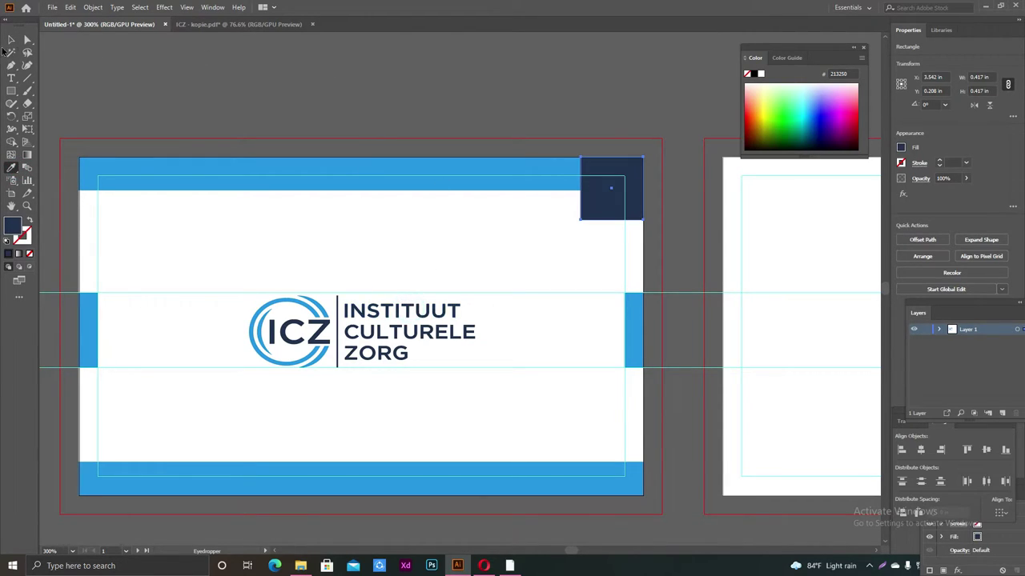
pyautogui.click(235, 74)
pyautogui.keyDown('alt'); pyautogui.scroll(-2, 486, 93); pyautogui.keyUp('alt')
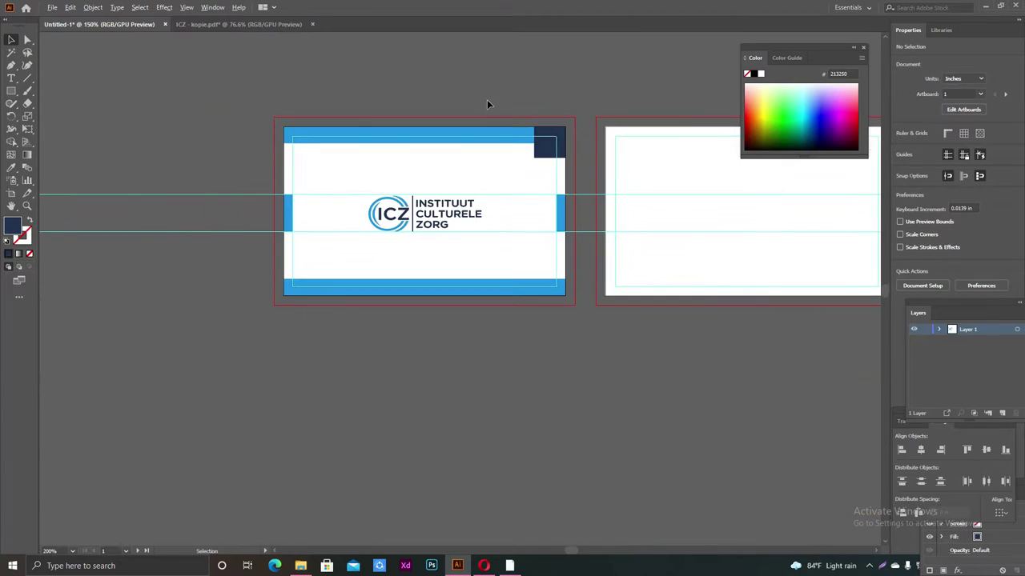
pyautogui.keyDown('alt'); pyautogui.scroll(2, 497, 382); pyautogui.keyUp('alt')
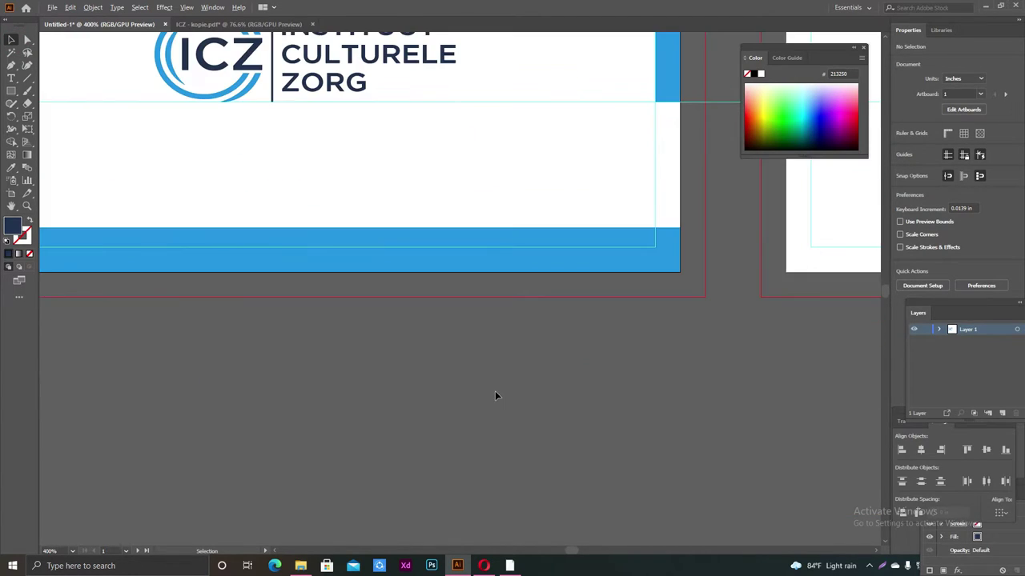
pyautogui.scroll(2, 495, 391)
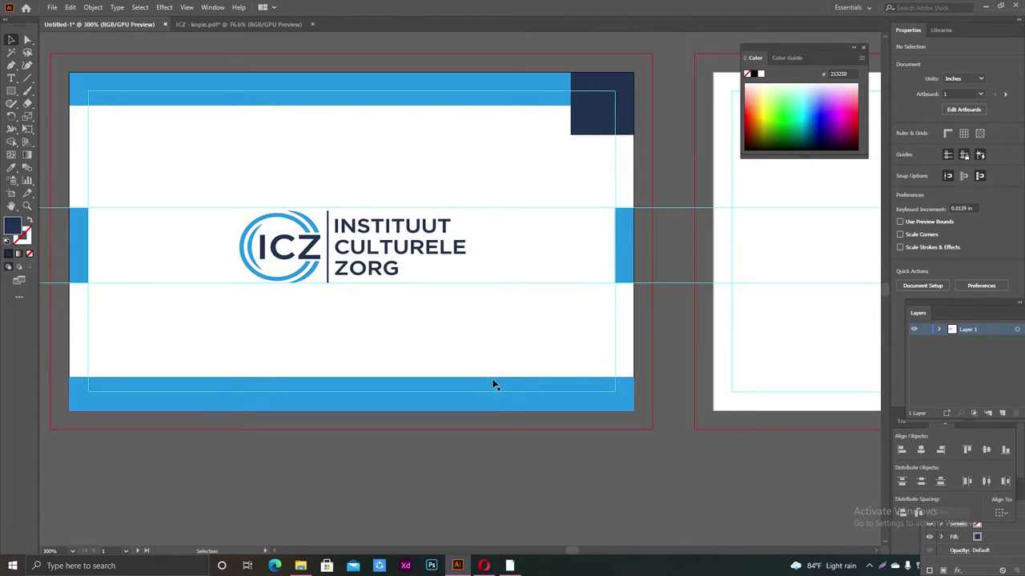
pyautogui.hscroll(-2, 492, 384)
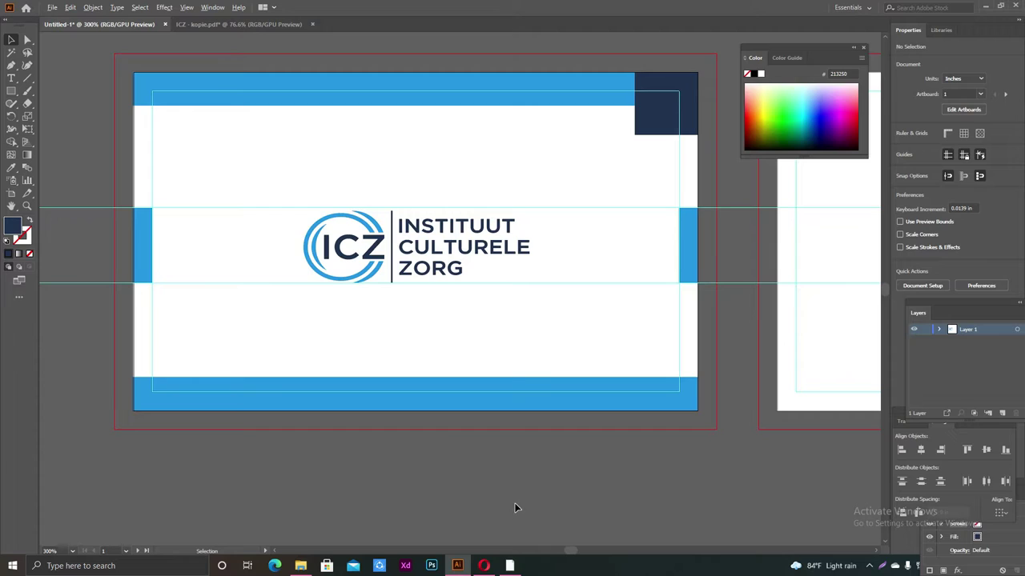
pyautogui.scroll(2, 514, 503)
pyautogui.keyDown('alt'); pyautogui.scroll(1, 514, 503); pyautogui.keyUp('alt')
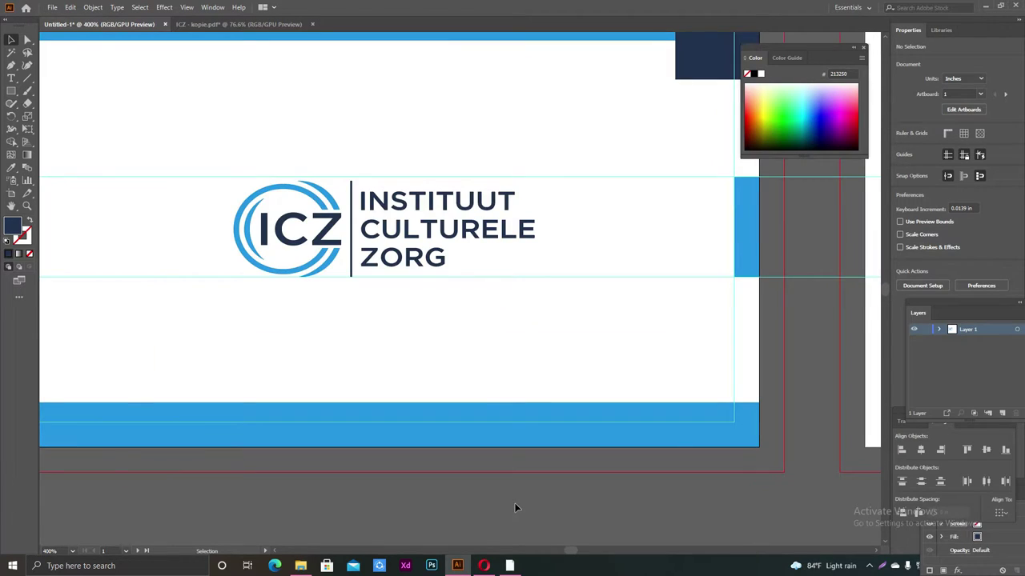
# Alt-drag a copy of the top-right navy square into the front card's bottom-left corner
pyautogui.keyDown('alt'); pyautogui.scroll(-1, 514, 502); pyautogui.keyUp('alt')
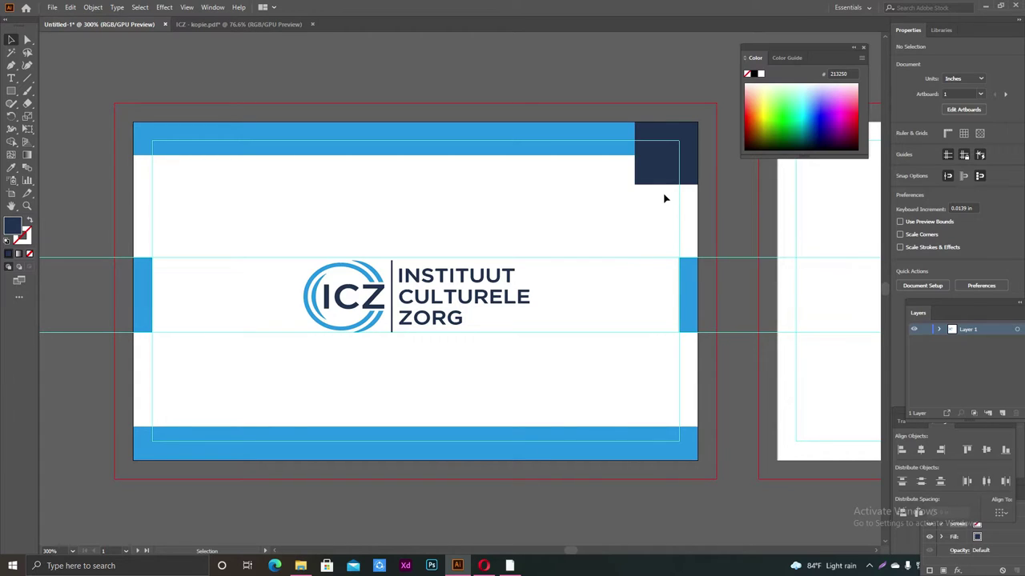
pyautogui.moveTo(663, 168)
pyautogui.keyDown('alt'); pyautogui.mouseDown()
pyautogui.moveTo(266, 390)
pyautogui.moveTo(165, 427)
pyautogui.moveTo(162, 445)
pyautogui.mouseUp(); pyautogui.keyUp('alt')
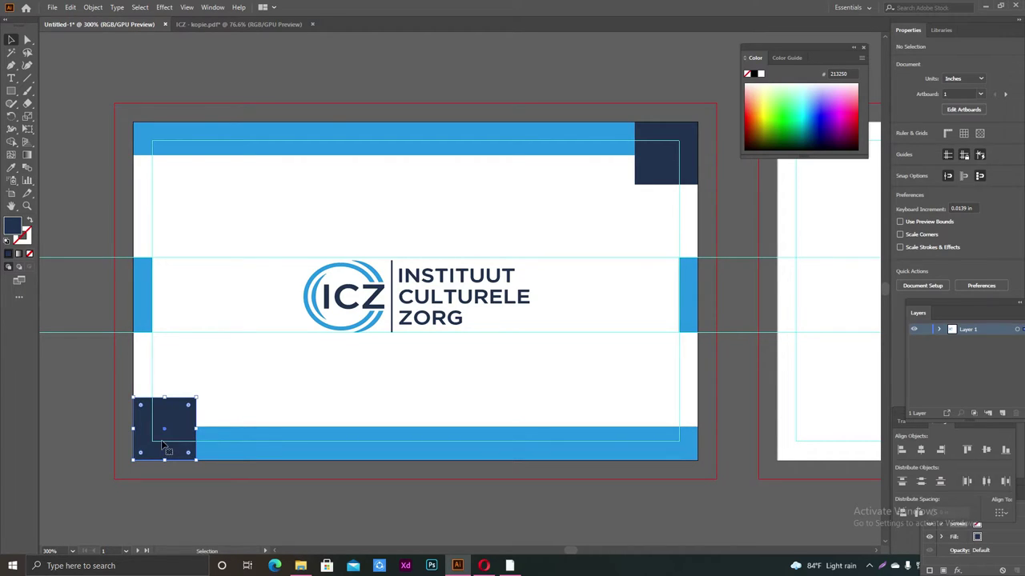
pyautogui.click(407, 66)
# Copy the front card's top blue band onto the back card, aligned with its top edge
pyautogui.hotkey('shift', 'pagedown')
pyautogui.scroll(-2, 387, 238)
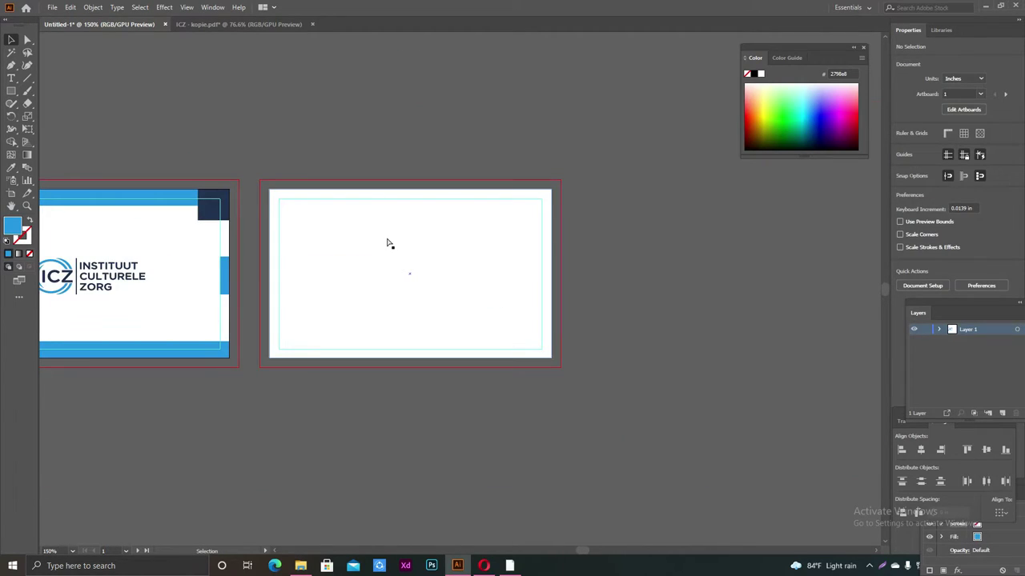
pyautogui.hscroll(-3, 388, 237)
pyautogui.hscroll(-2, 387, 237)
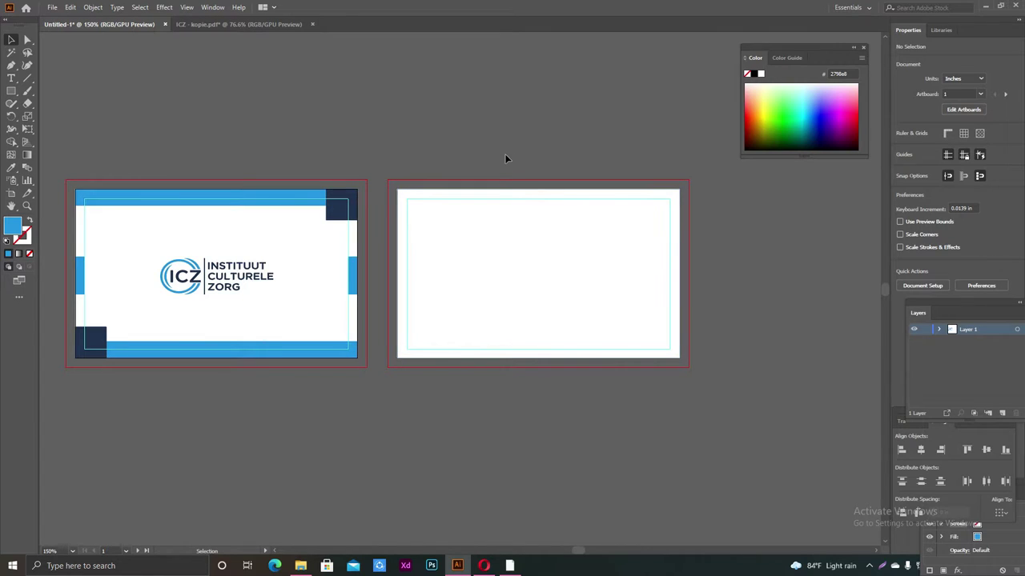
pyautogui.scroll(1, 506, 161)
pyautogui.hscroll(-1, 504, 212)
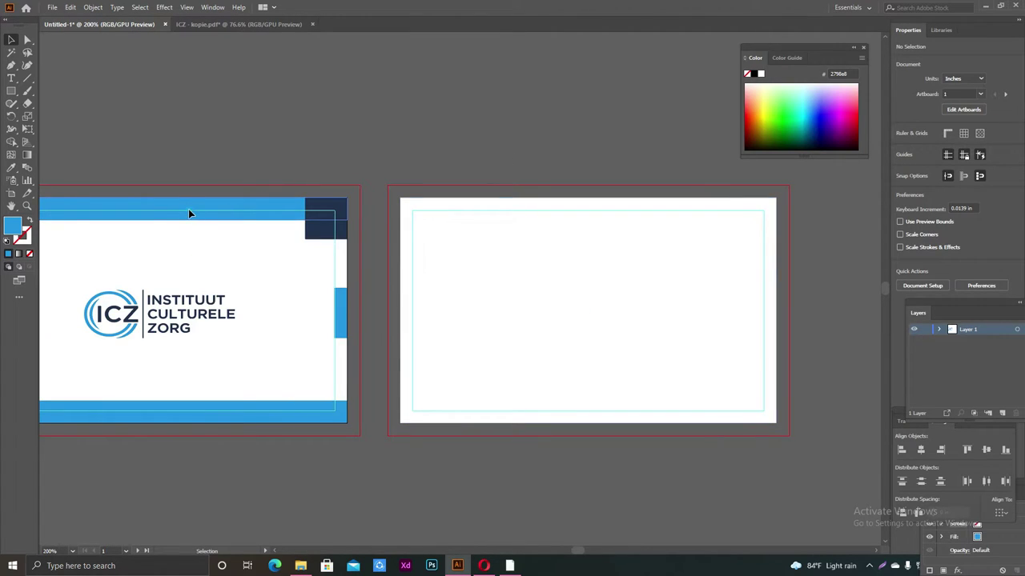
pyautogui.click(187, 209)
pyautogui.moveTo(181, 211); pyautogui.dragTo(611, 214)
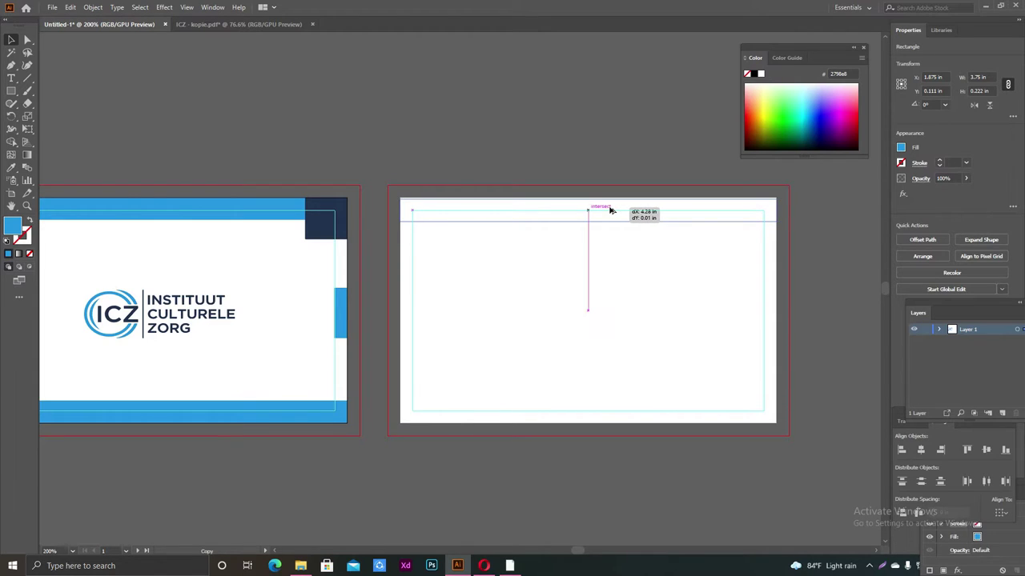
pyautogui.moveTo(611, 214); pyautogui.dragTo(610, 209)
# Copy the navy top-right square to the back card's top-right corner
pyautogui.click(569, 156)
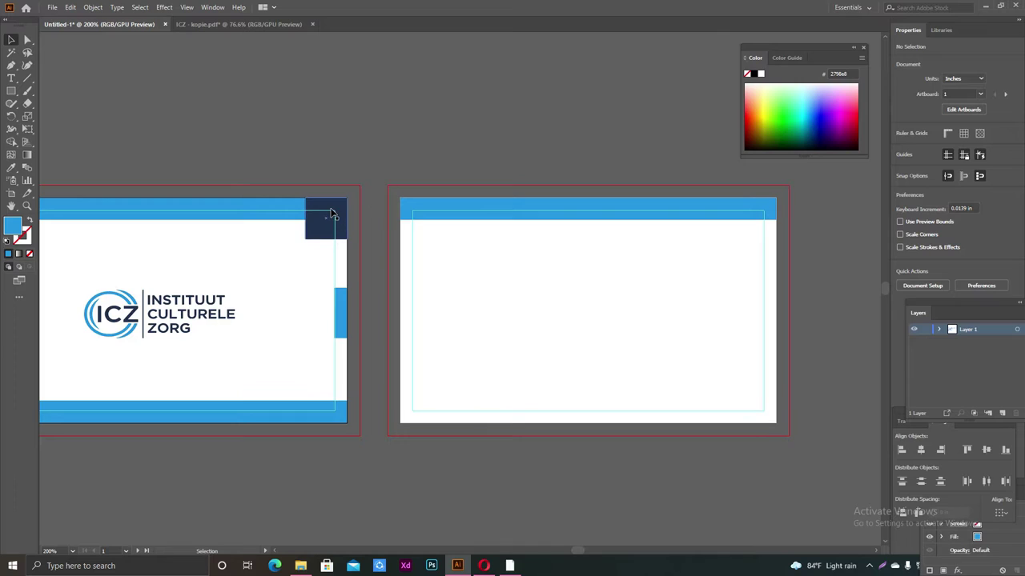
pyautogui.moveTo(331, 216)
pyautogui.mouseDown()
pyautogui.moveTo(431, 226)
pyautogui.moveTo(762, 213)
pyautogui.mouseUp()
pyautogui.click(555, 108)
pyautogui.hscroll(-1, 477, 122)
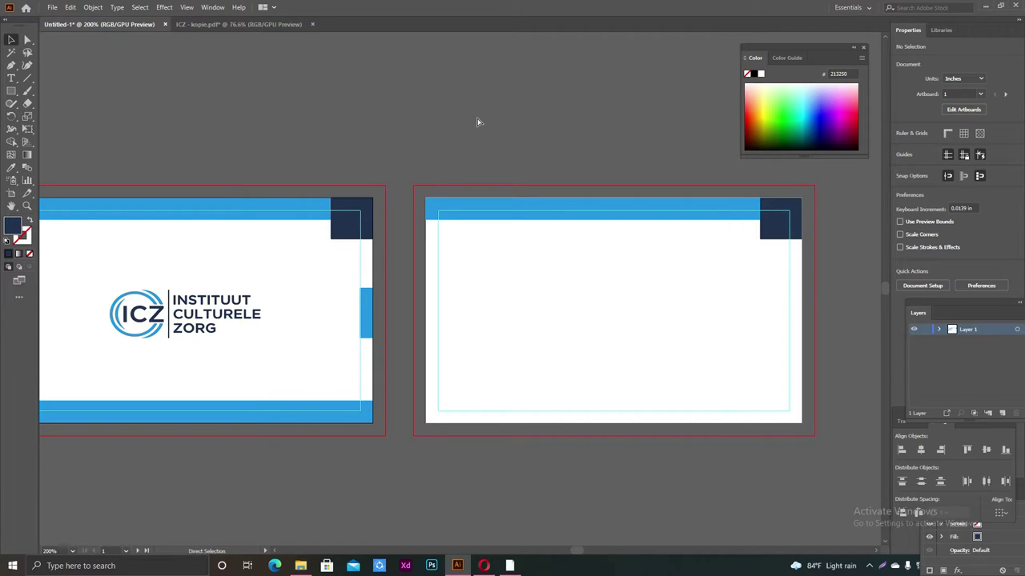
pyautogui.scroll(-2, 365, 315)
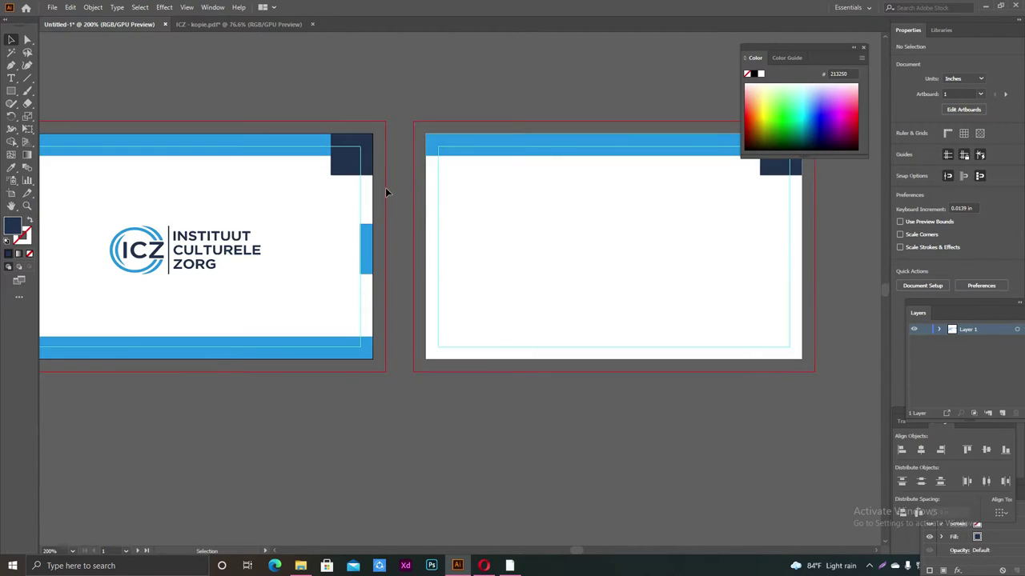
# Copy the front's bottom blue band onto the back card, flush with its bottom edge
pyautogui.moveTo(240, 351); pyautogui.dragTo(685, 344)
pyautogui.click(845, 266)
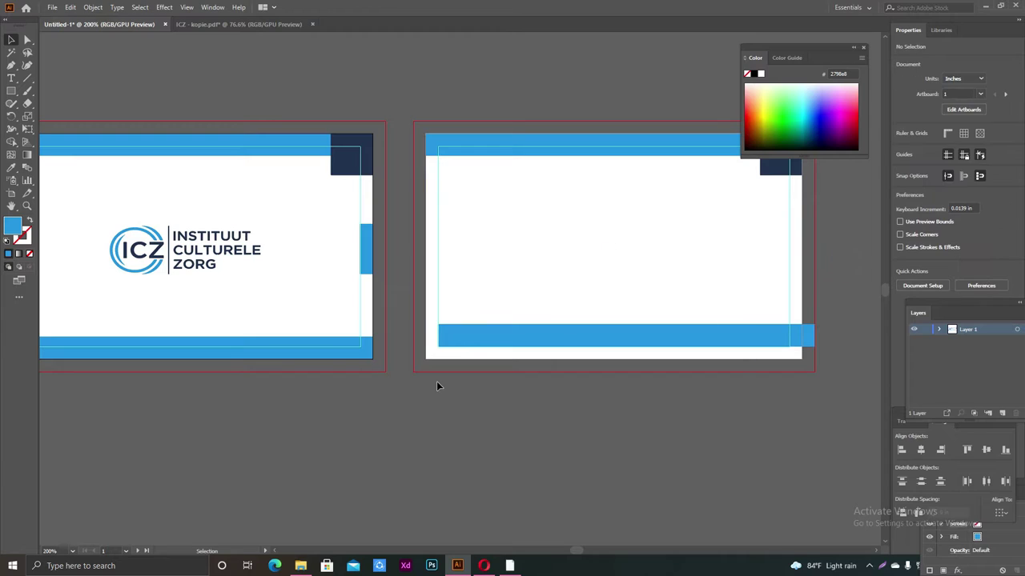
pyautogui.hotkey('ctrl', '-')
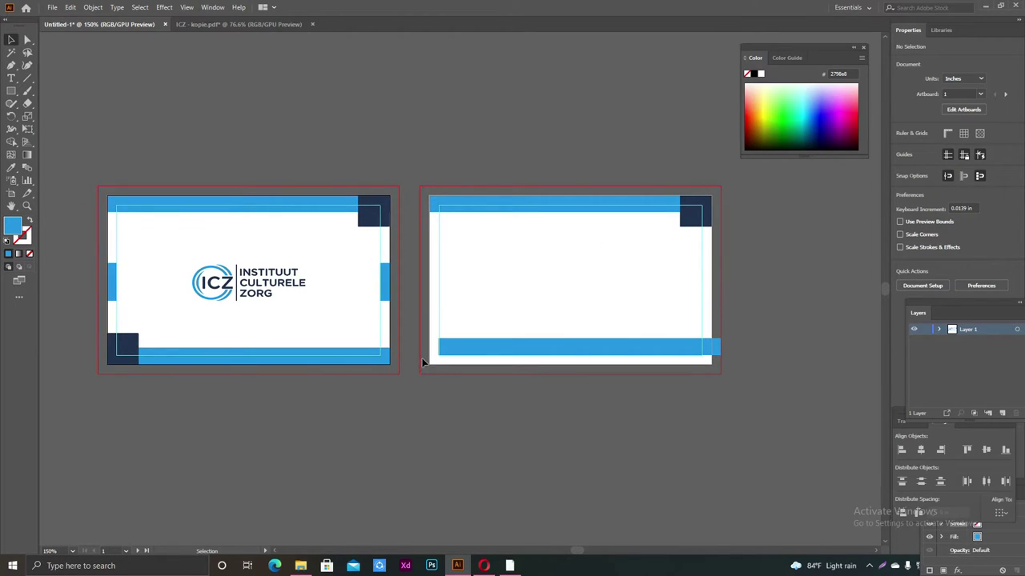
pyautogui.moveTo(616, 346); pyautogui.dragTo(595, 350)
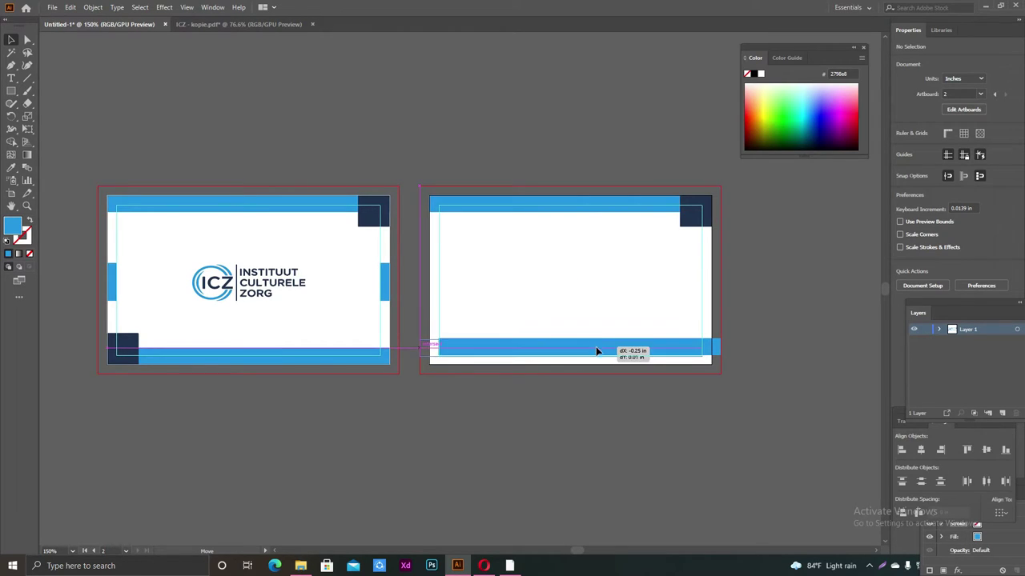
pyautogui.moveTo(596, 350); pyautogui.dragTo(607, 369)
pyautogui.click(755, 281)
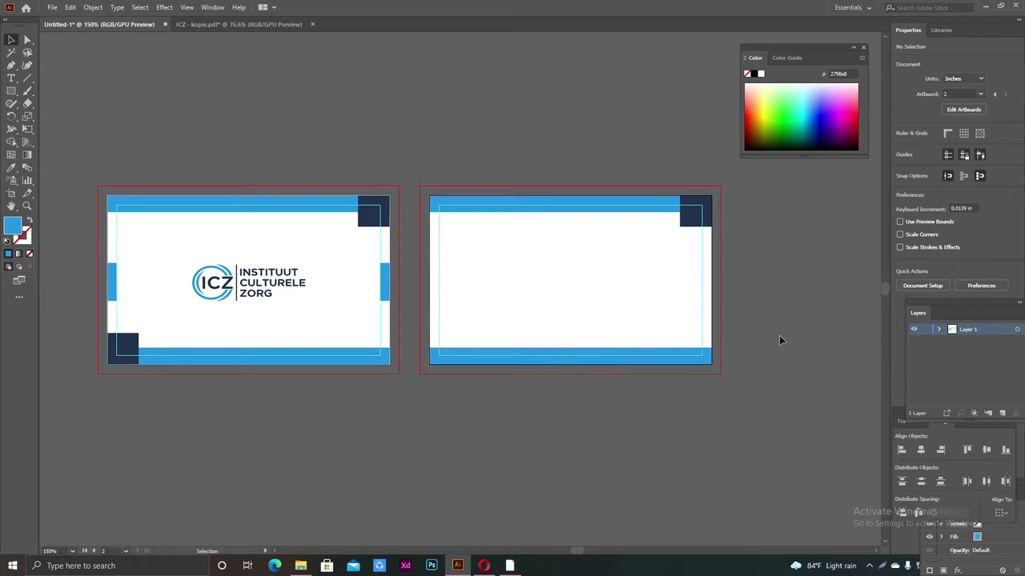
pyautogui.scroll(3, 776, 335)
pyautogui.scroll(1, 750, 344)
pyautogui.hscroll(-1, 574, 349)
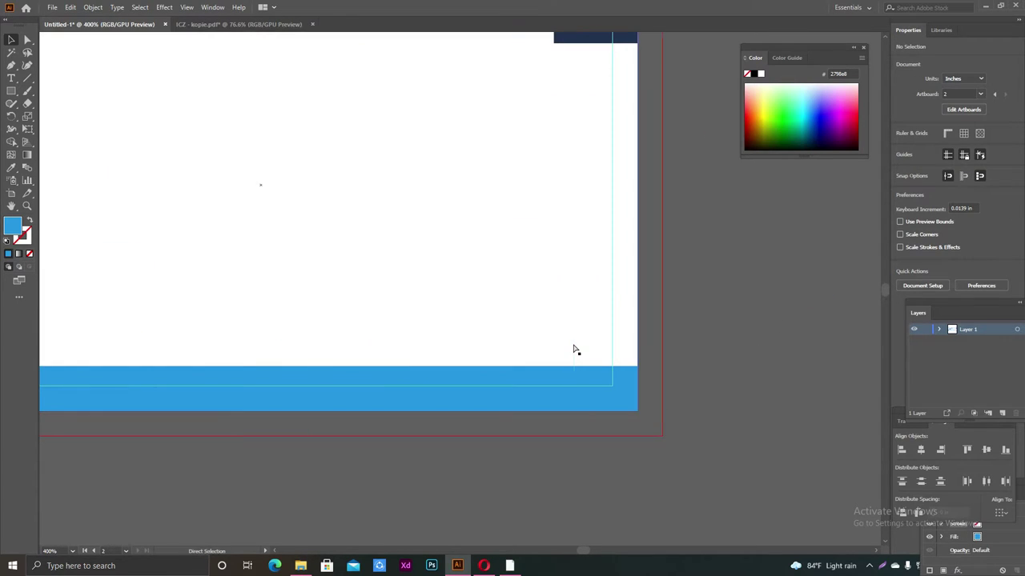
pyautogui.hscroll(-3, 574, 349)
pyautogui.hscroll(-2, 574, 349)
pyautogui.hscroll(-2, 590, 336)
pyautogui.scroll(-3, 616, 311)
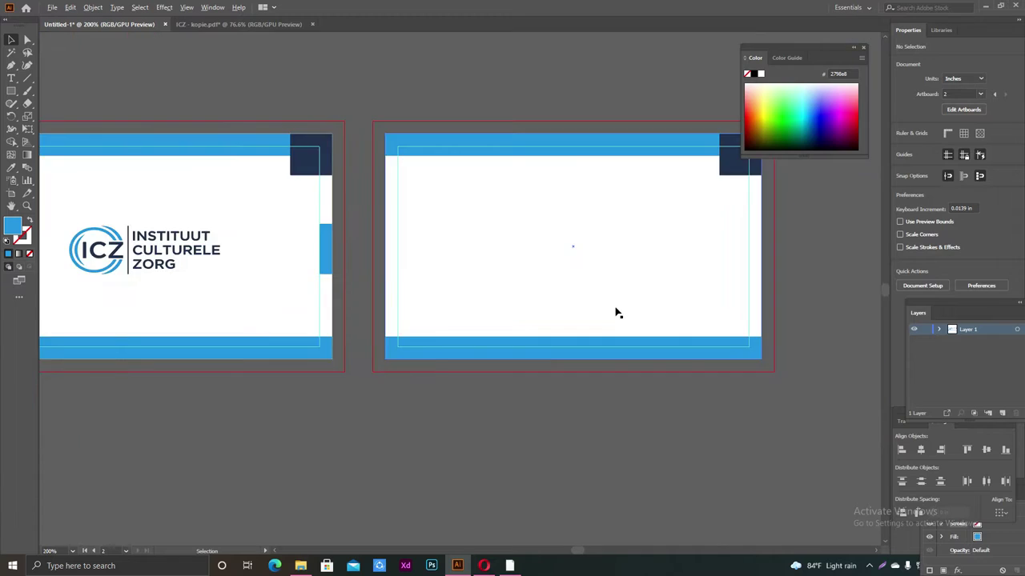
pyautogui.hscroll(-1, 611, 326)
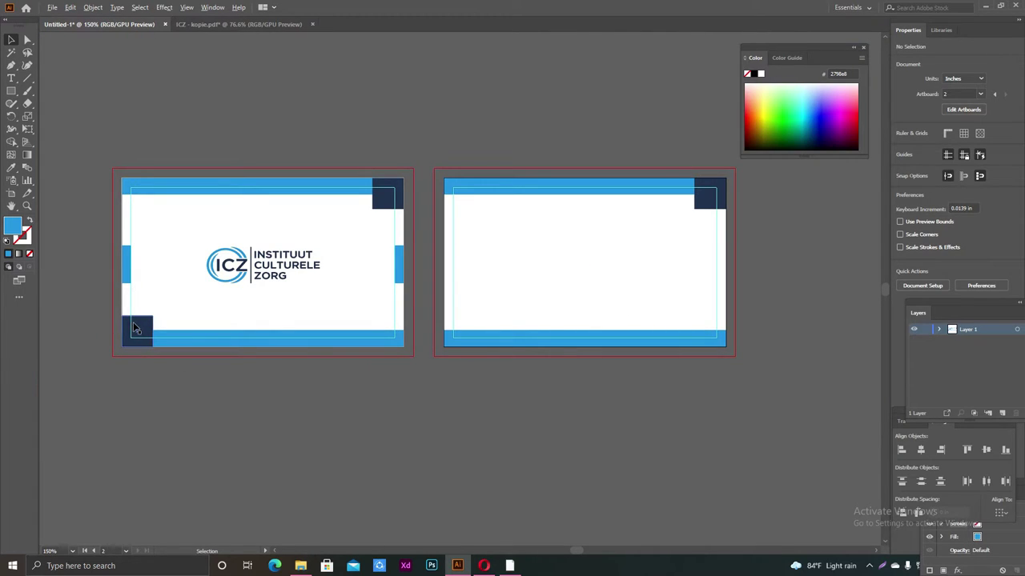
# Copy the navy bottom-left square onto the back card's bottom-left corner
pyautogui.moveTo(133, 321)
pyautogui.mouseDown()
pyautogui.moveTo(449, 305)
pyautogui.moveTo(462, 329)
pyautogui.mouseUp()
pyautogui.click(489, 139)
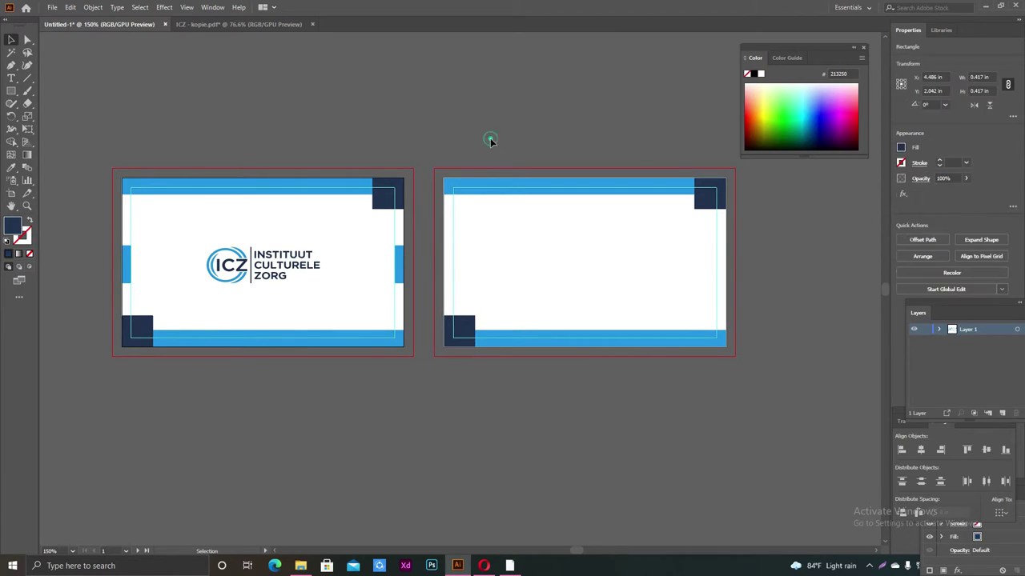
pyautogui.scroll(3, 454, 395)
pyautogui.scroll(1, 454, 395)
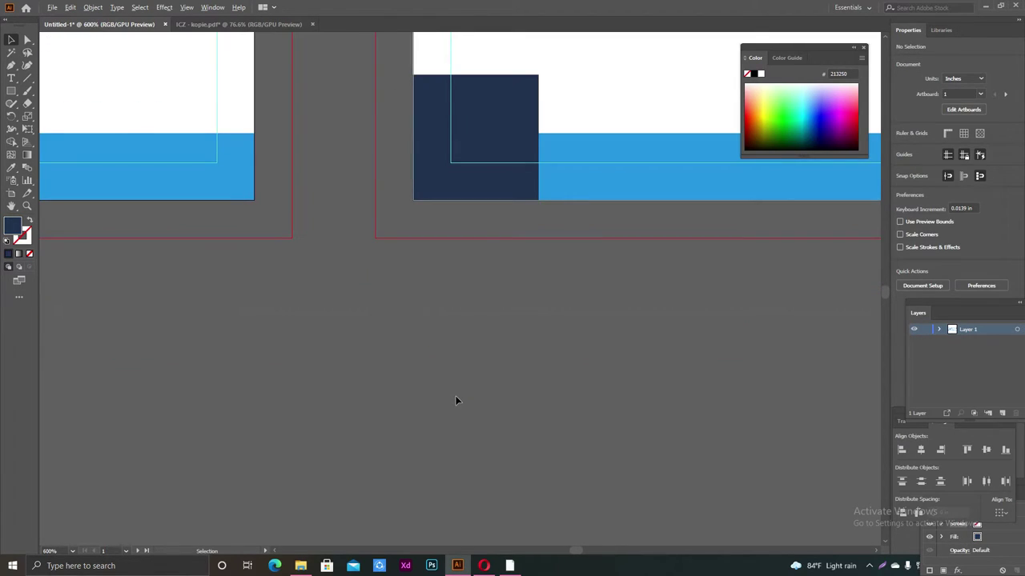
pyautogui.scroll(-4, 455, 395)
pyautogui.scroll(1, 455, 395)
pyautogui.scroll(1, 455, 396)
pyautogui.hscroll(1, 449, 402)
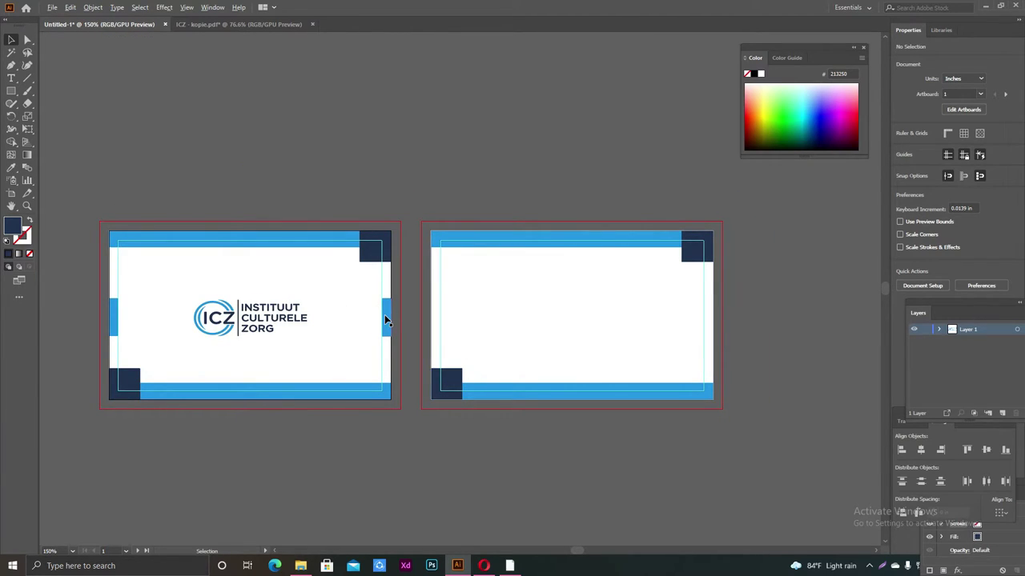
# Copy the right and left blue side tabs onto the back card's matching edges
pyautogui.moveTo(384, 314); pyautogui.dragTo(709, 319)
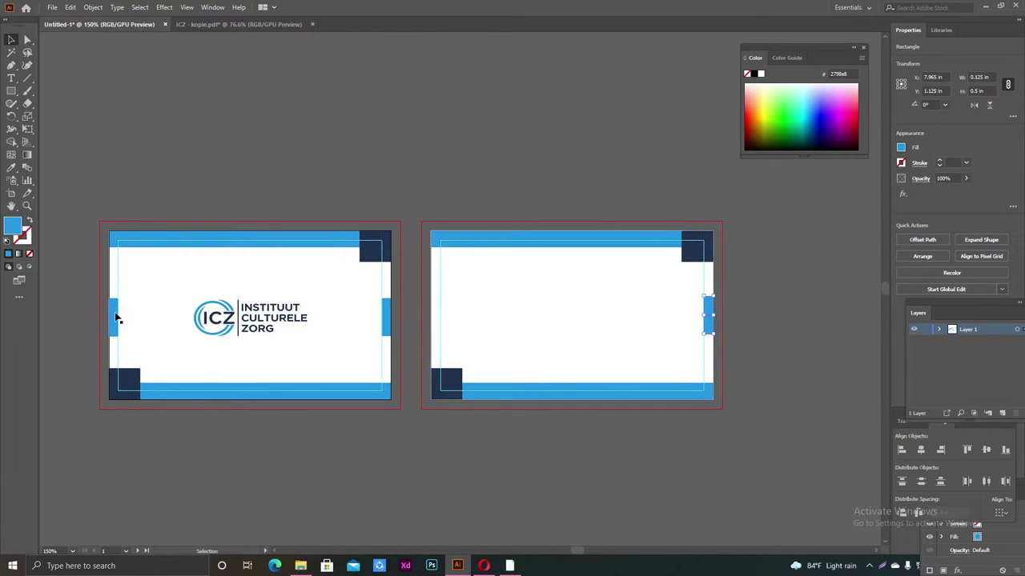
pyautogui.moveTo(116, 319); pyautogui.dragTo(439, 316)
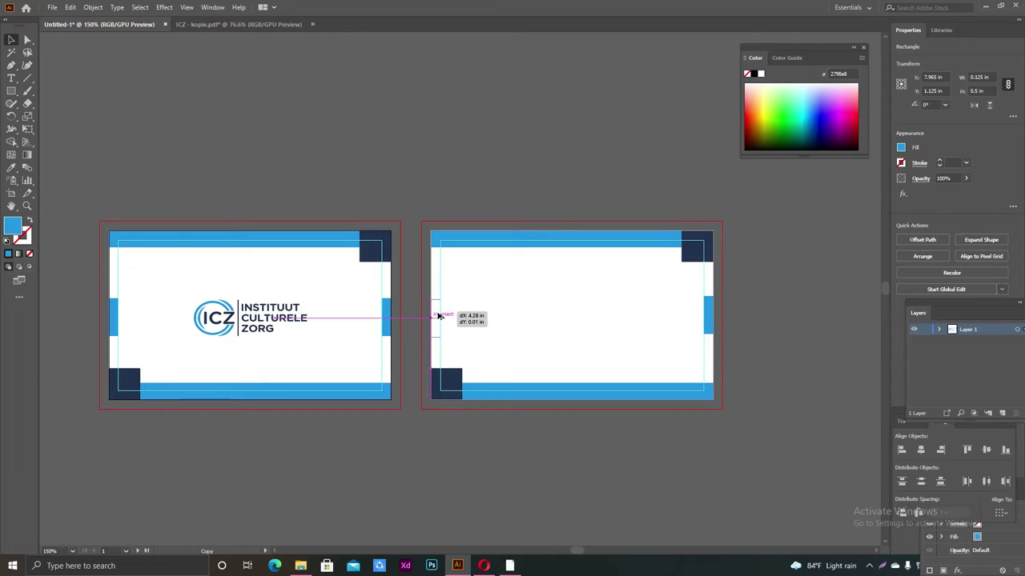
pyautogui.moveTo(439, 316); pyautogui.dragTo(439, 314)
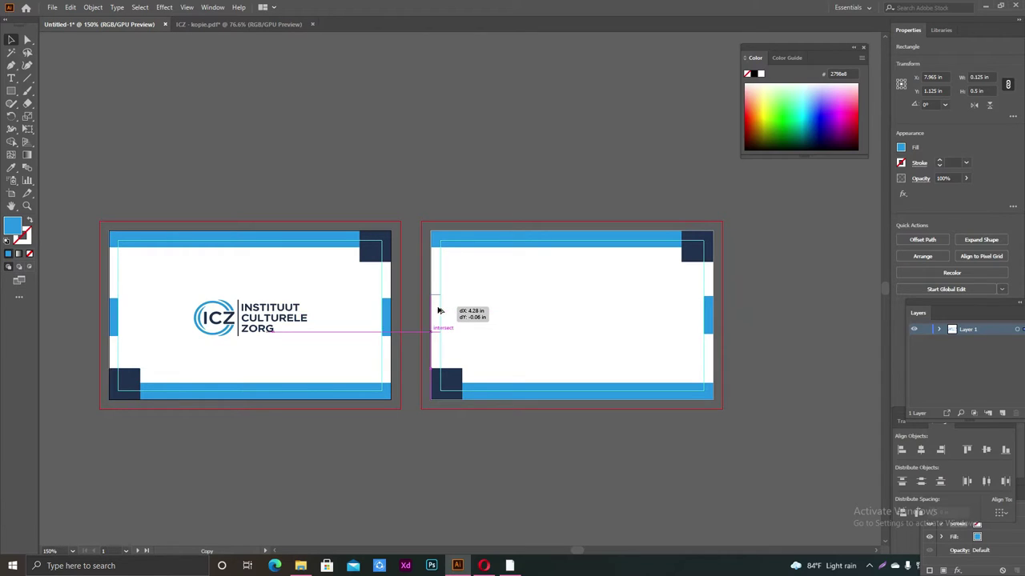
pyautogui.moveTo(438, 312); pyautogui.dragTo(434, 313)
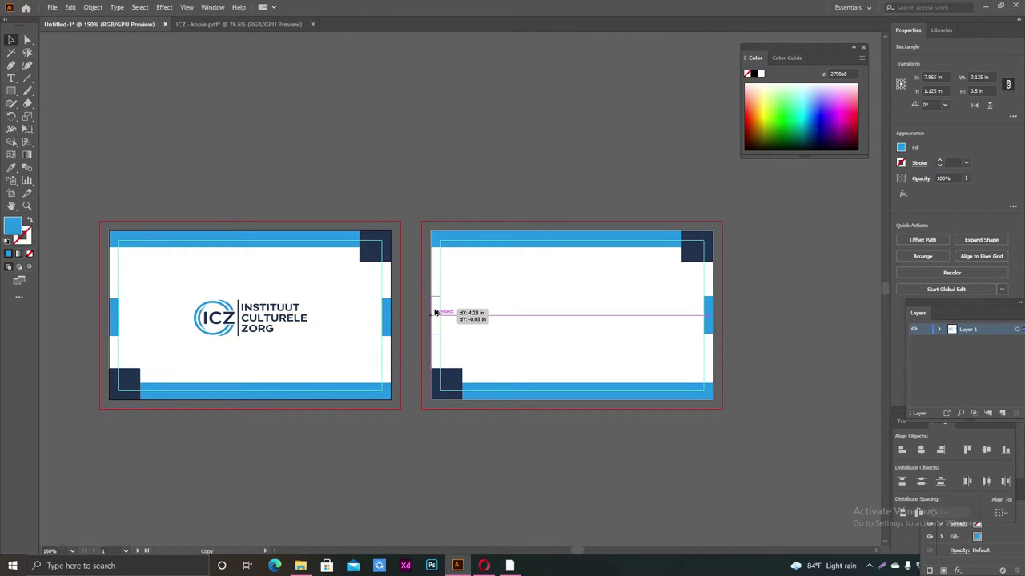
pyautogui.click(373, 171)
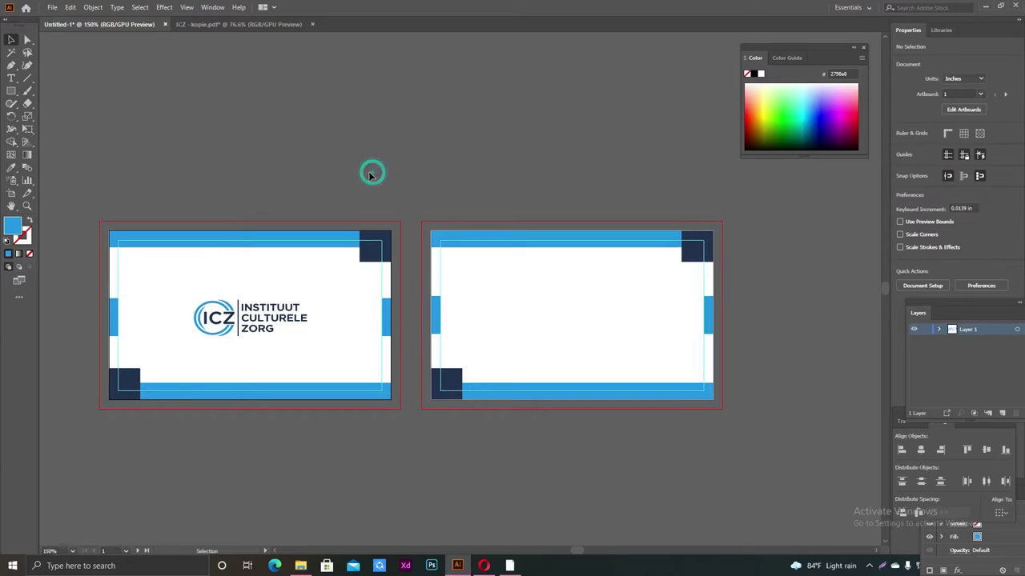
pyautogui.scroll(1, 474, 329)
pyautogui.scroll(2, 475, 328)
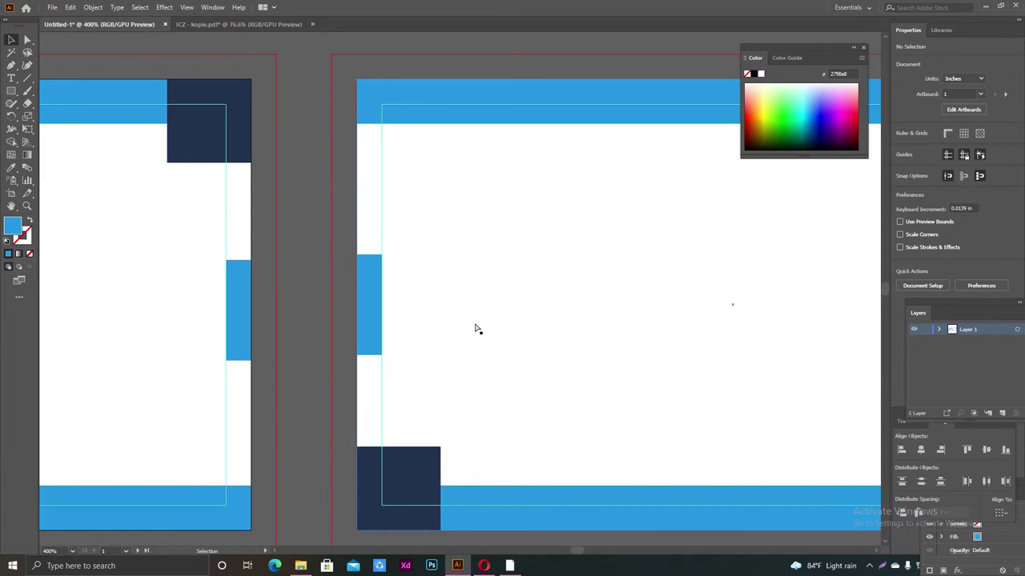
pyautogui.scroll(-1, 475, 328)
pyautogui.scroll(-1, 475, 328)
pyautogui.scroll(-2, 475, 328)
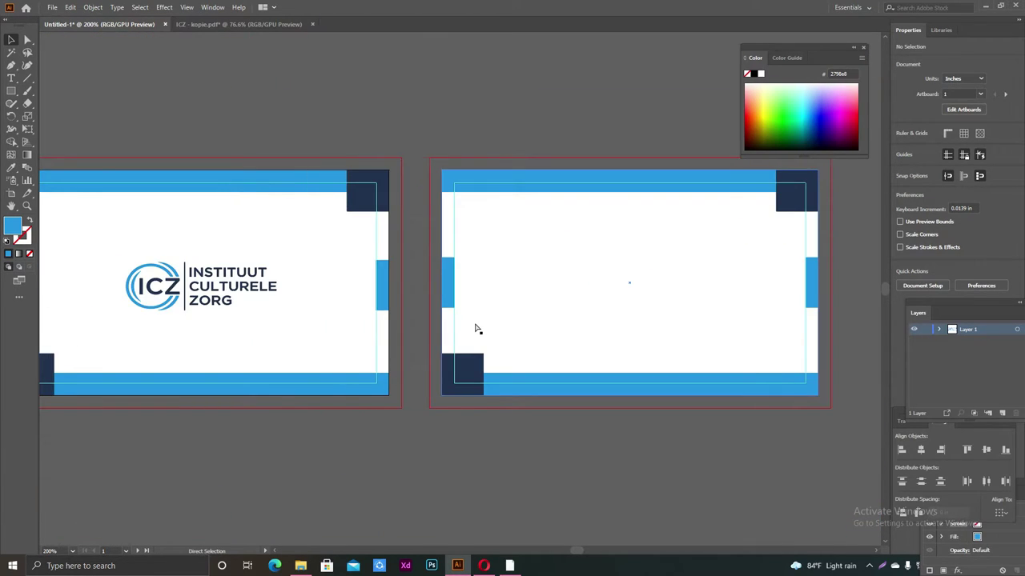
pyautogui.scroll(-1, 475, 329)
pyautogui.scroll(2, 475, 328)
pyautogui.scroll(-3, 474, 328)
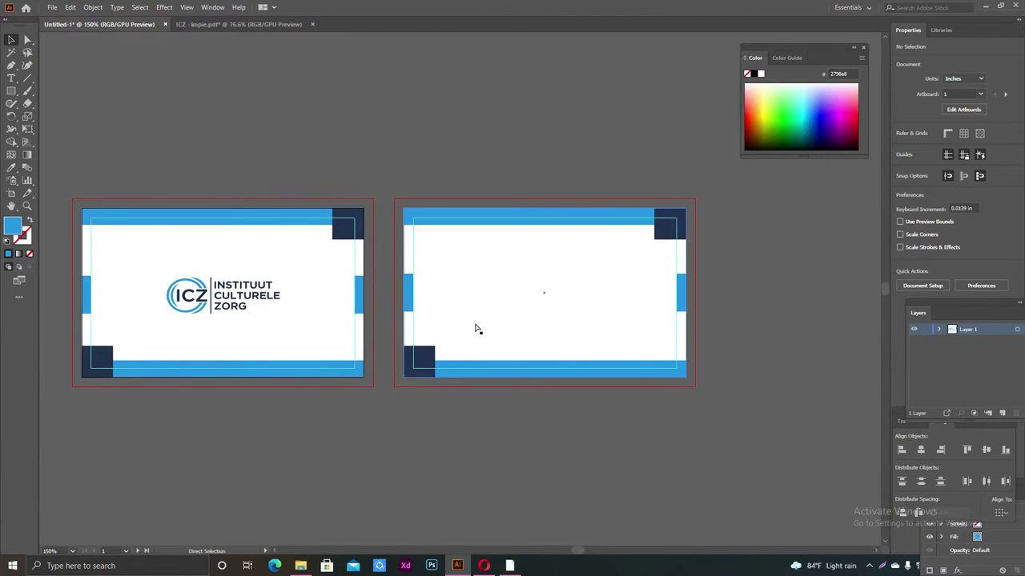
pyautogui.scroll(2, 414, 182)
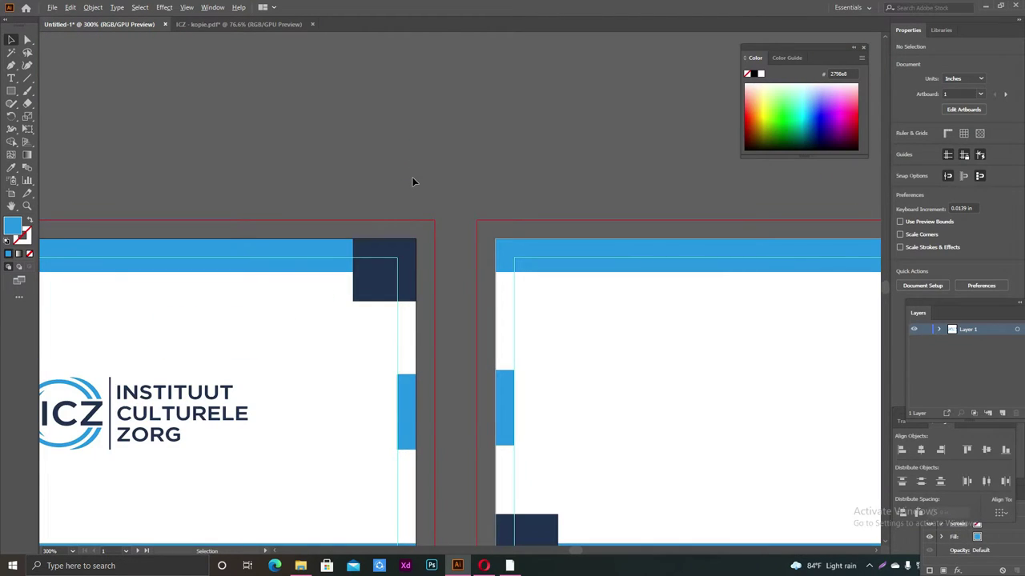
pyautogui.scroll(-2, 355, 201)
pyautogui.scroll(2, 268, 274)
pyautogui.hscroll(-2, 219, 297)
pyautogui.hscroll(-2, 221, 298)
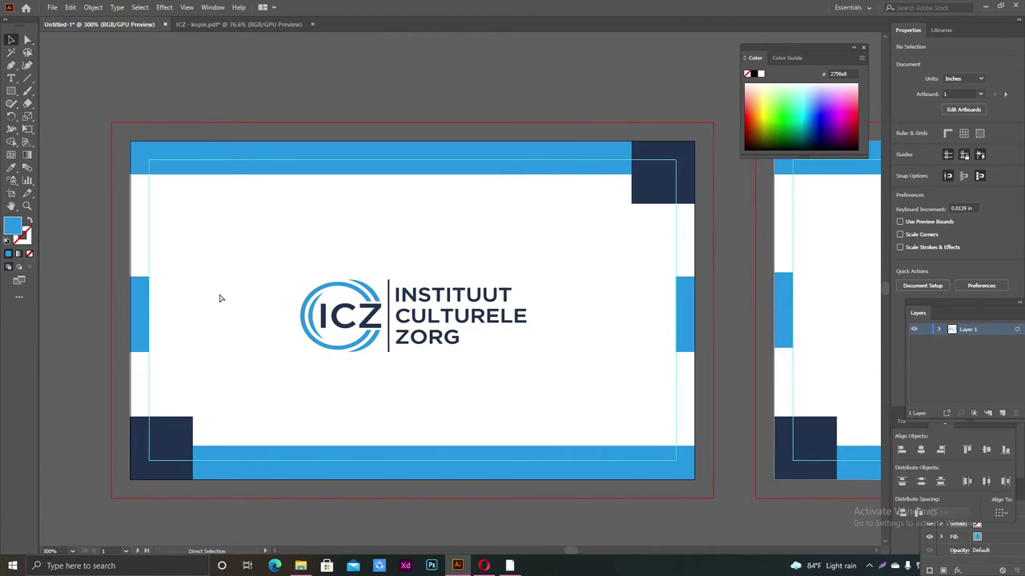
pyautogui.scroll(-2, 439, 218)
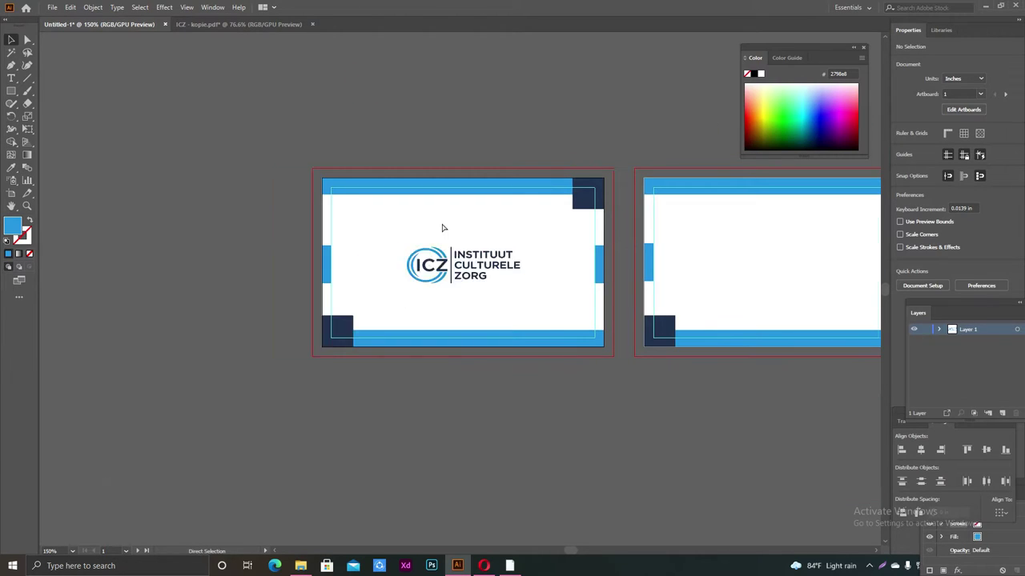
pyautogui.hscroll(2, 442, 228)
pyautogui.hscroll(4, 442, 231)
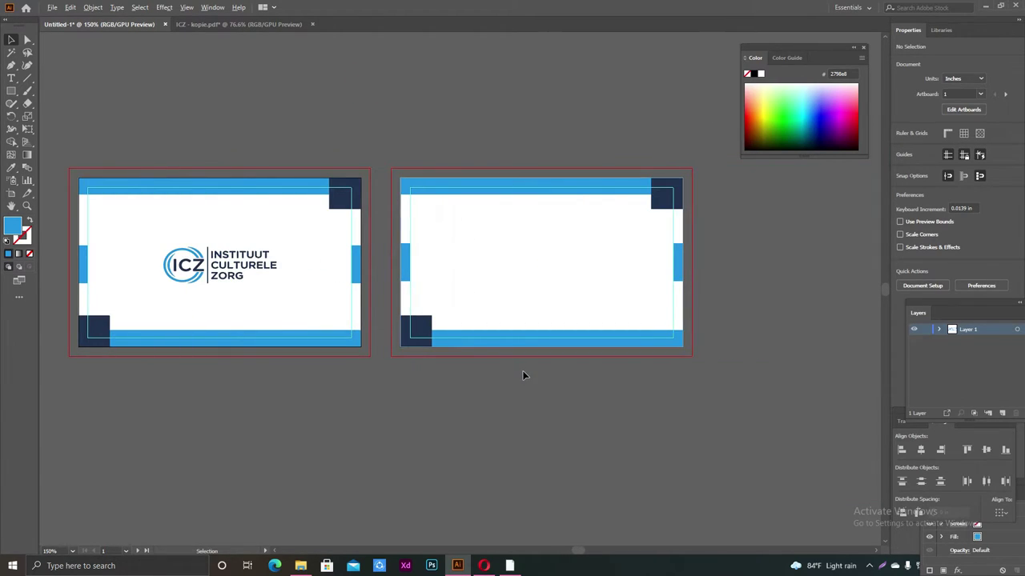
pyautogui.scroll(1, 522, 375)
pyautogui.scroll(2, 522, 374)
pyautogui.hscroll(-1, 522, 373)
pyautogui.hscroll(2, 523, 378)
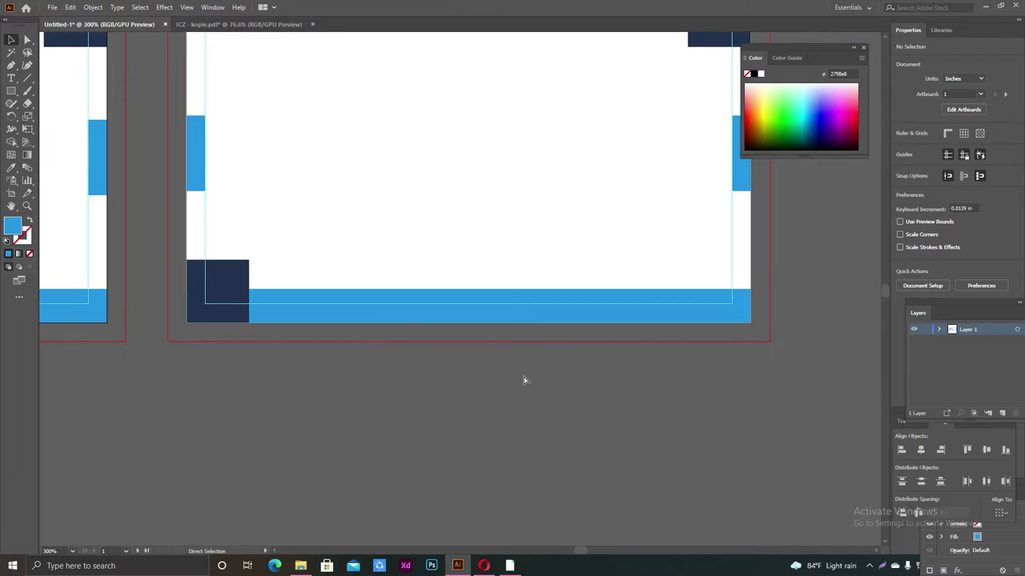
pyautogui.hscroll(1, 525, 378)
pyautogui.scroll(1, 523, 376)
pyautogui.scroll(2, 523, 375)
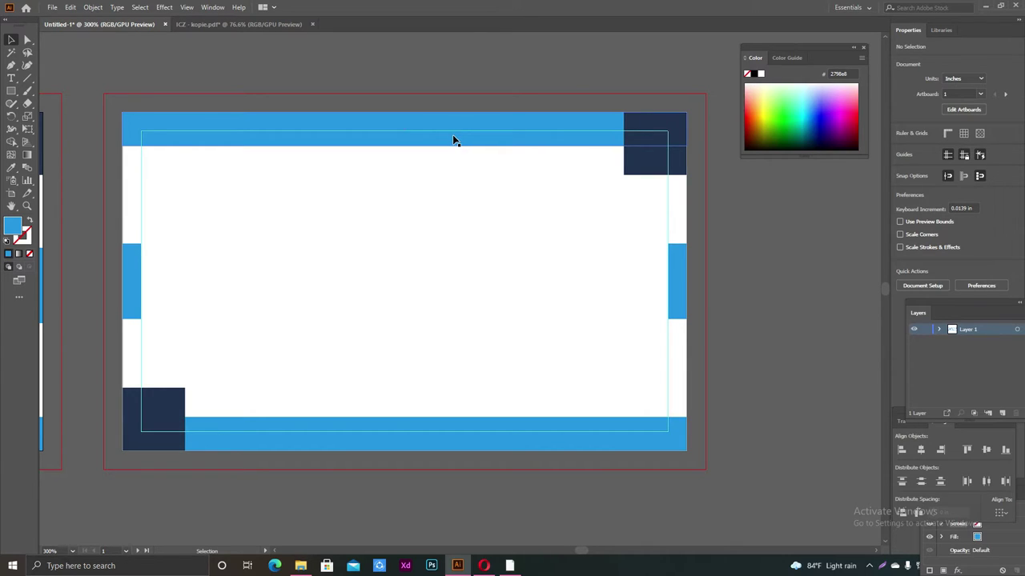
# Type the cardholder's name and place it just below the back card's top blue band
pyautogui.click(11, 77)
pyautogui.click(396, 63)
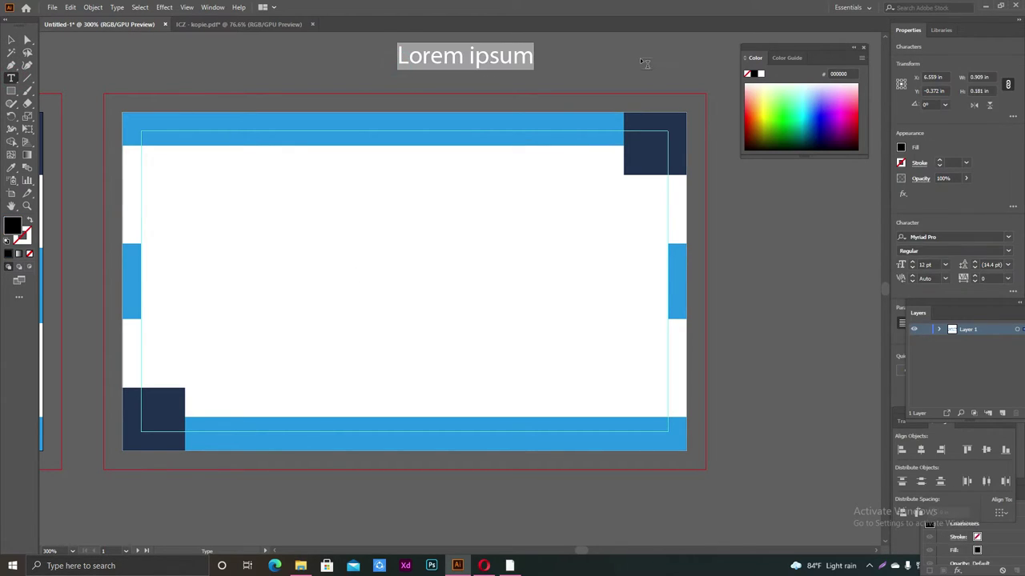
pyautogui.press('BackSpace')
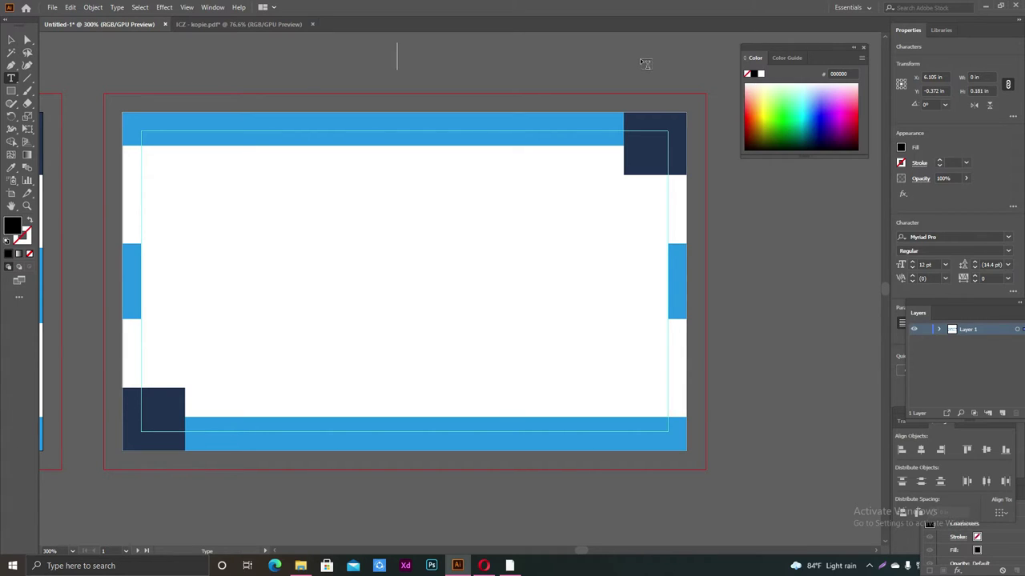
pyautogui.write('Ale')
pyautogui.write('x ')
pyautogui.write('Fer')
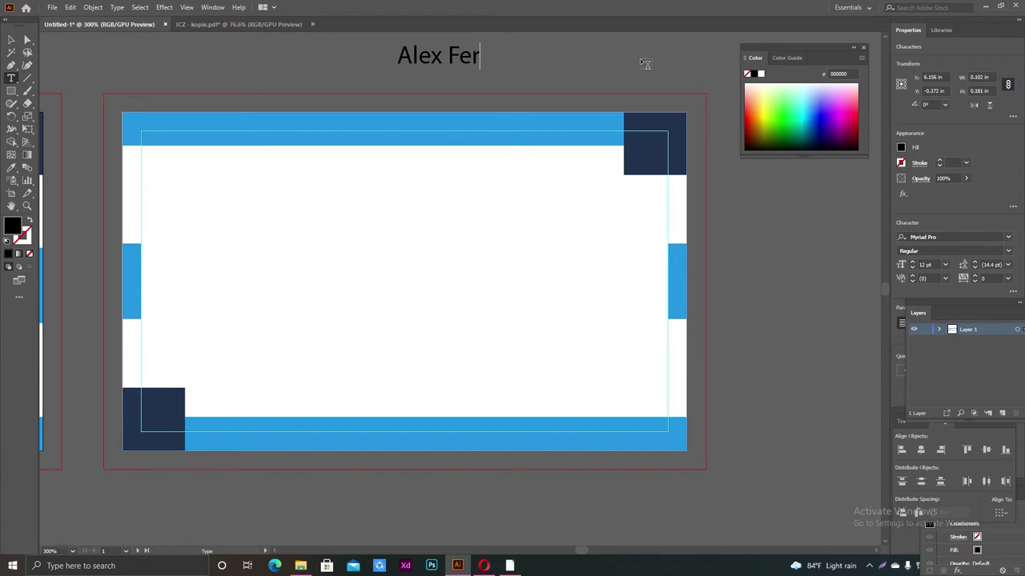
pyautogui.write('guson')
pyautogui.click(12, 39)
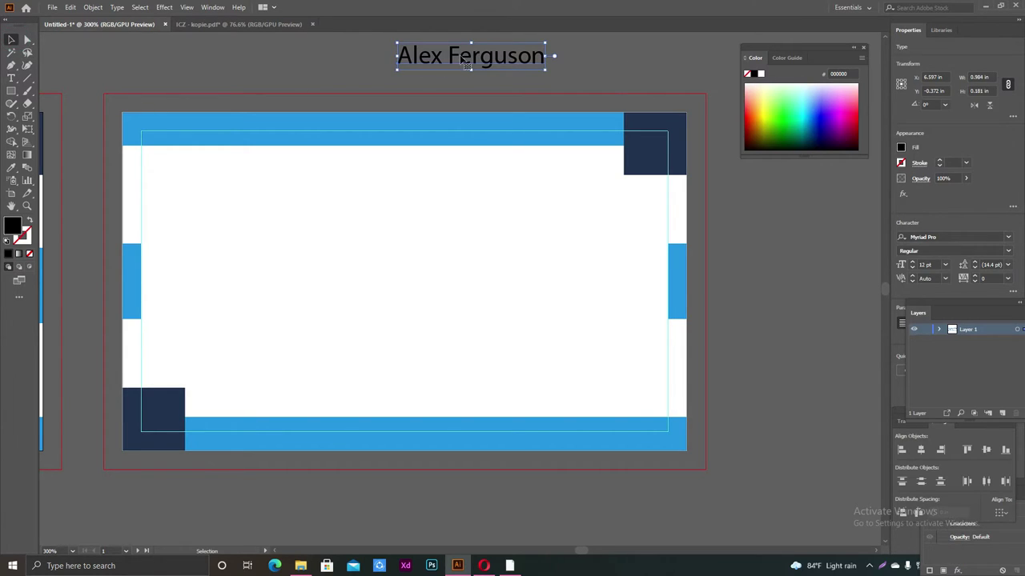
pyautogui.moveTo(474, 59)
pyautogui.mouseDown()
pyautogui.moveTo(413, 171)
pyautogui.moveTo(393, 166)
pyautogui.moveTo(404, 167)
pyautogui.mouseUp()
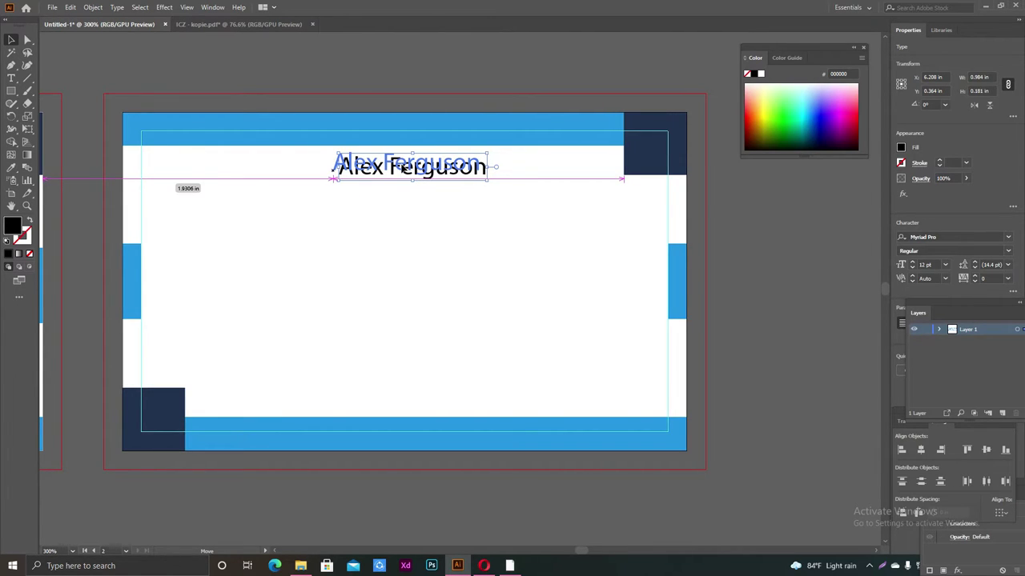
pyautogui.moveTo(404, 167); pyautogui.dragTo(404, 164)
pyautogui.click(461, 67)
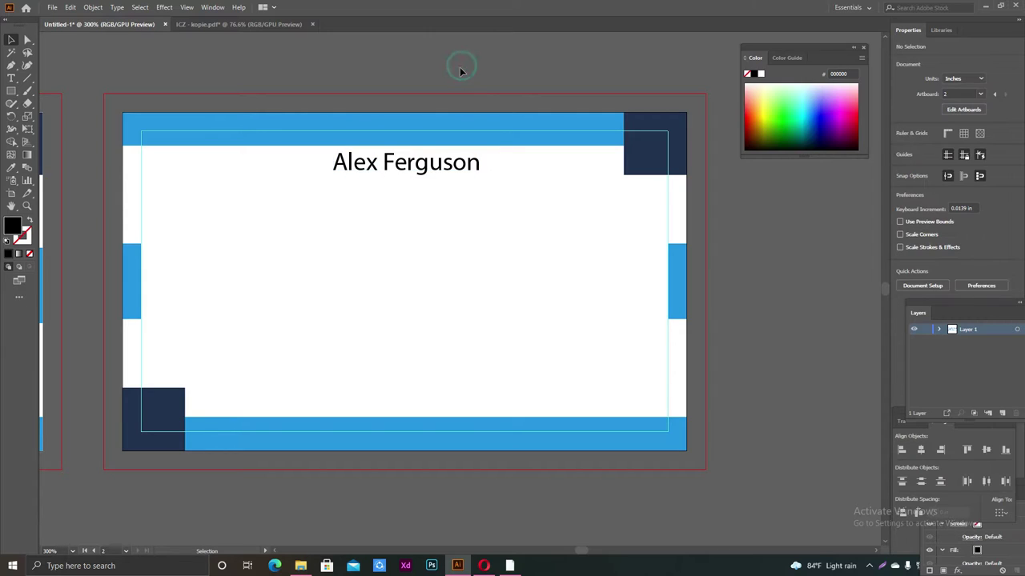
# Increase the name's font size to 14 pt
pyautogui.scroll(-1, 536, 232)
pyautogui.scroll(-1, 536, 232)
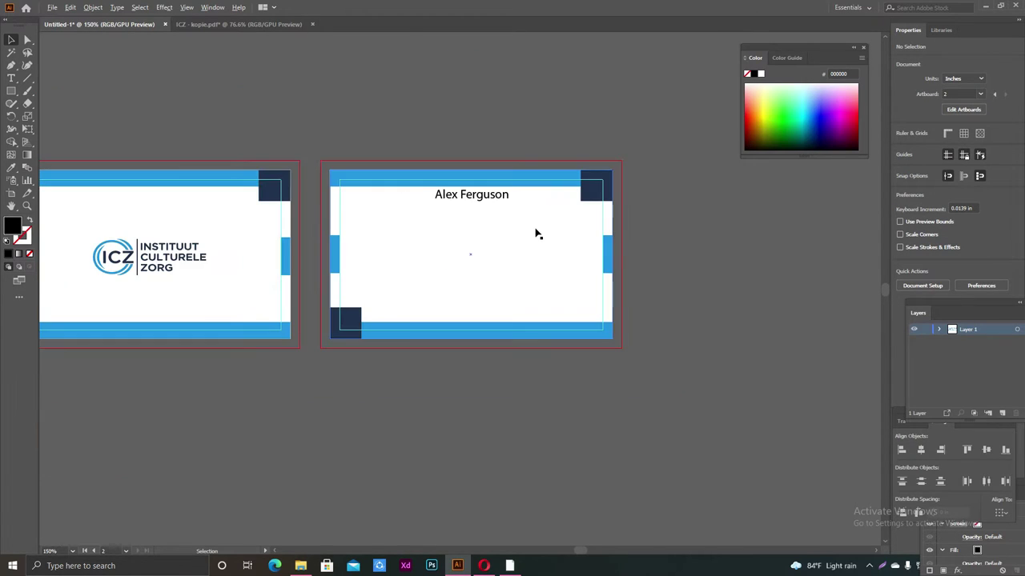
pyautogui.scroll(1, 537, 233)
pyautogui.scroll(2, 536, 233)
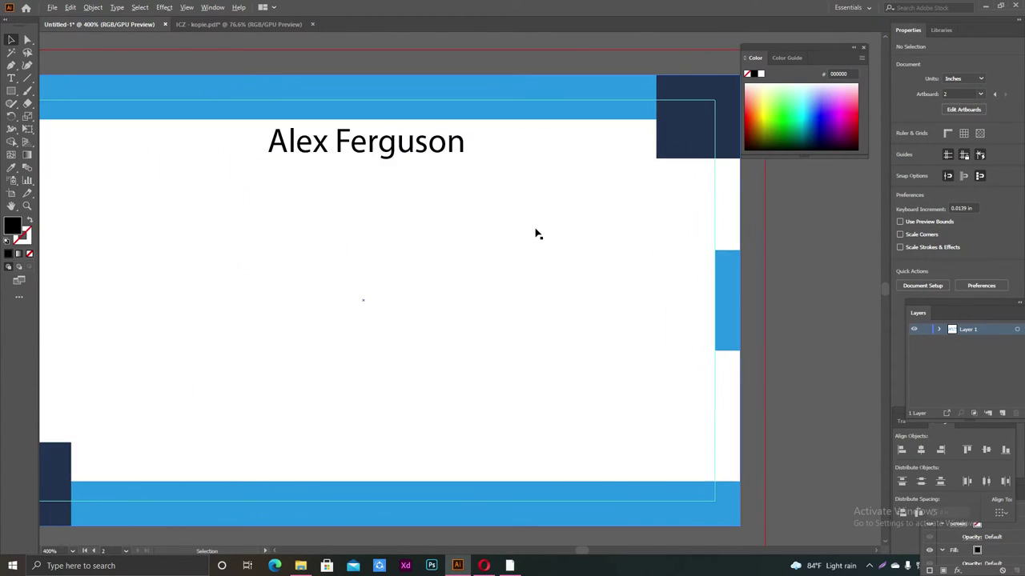
pyautogui.click(411, 156)
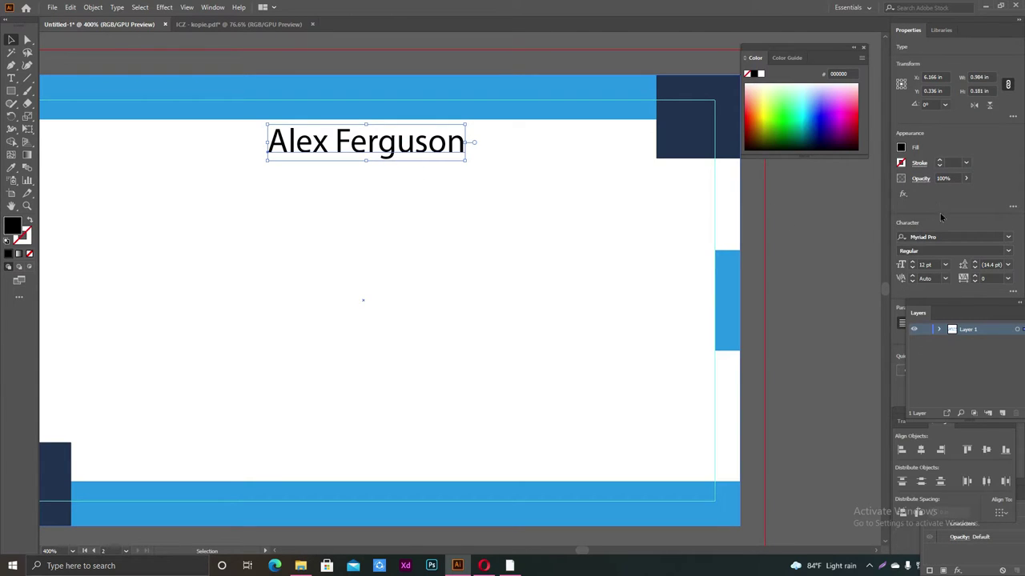
pyautogui.click(912, 262)
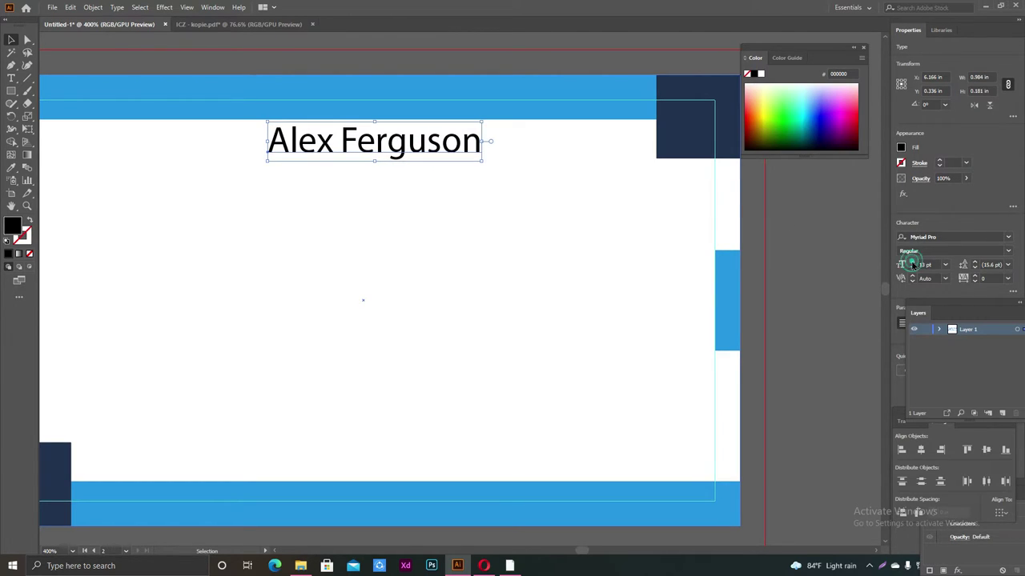
pyautogui.click(911, 262)
pyautogui.click(427, 254)
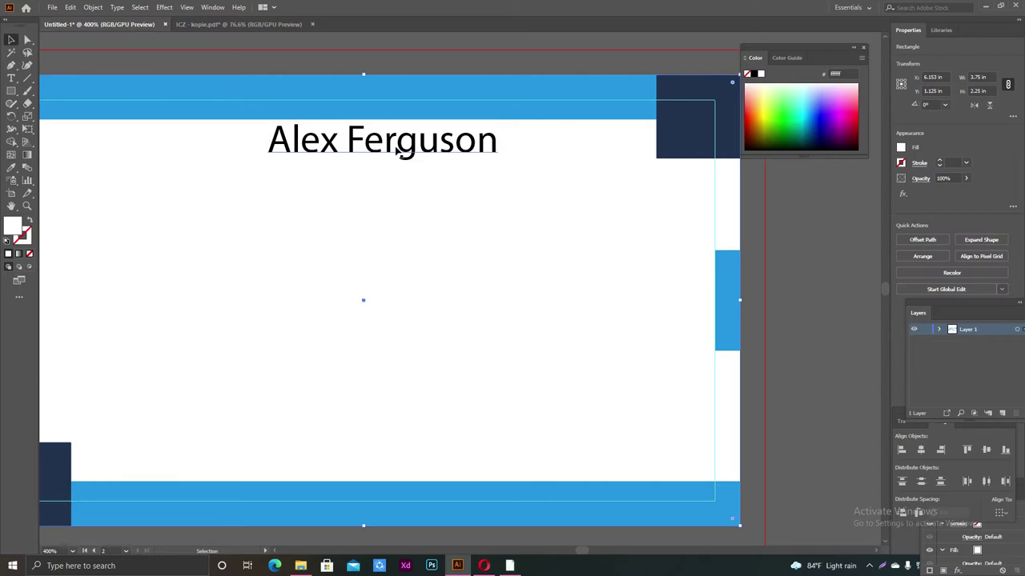
pyautogui.scroll(-1, 405, 188)
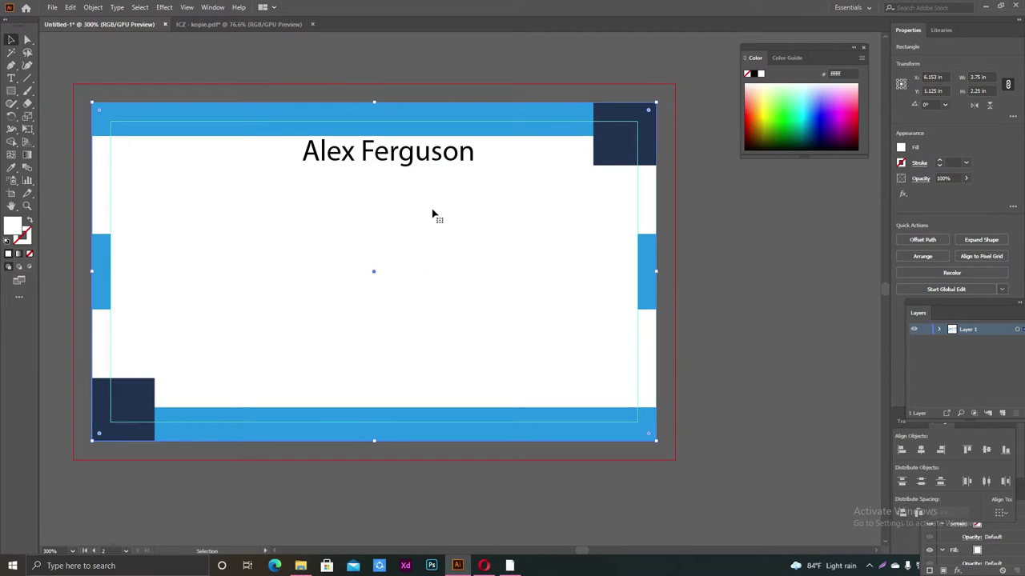
pyautogui.scroll(1, 433, 215)
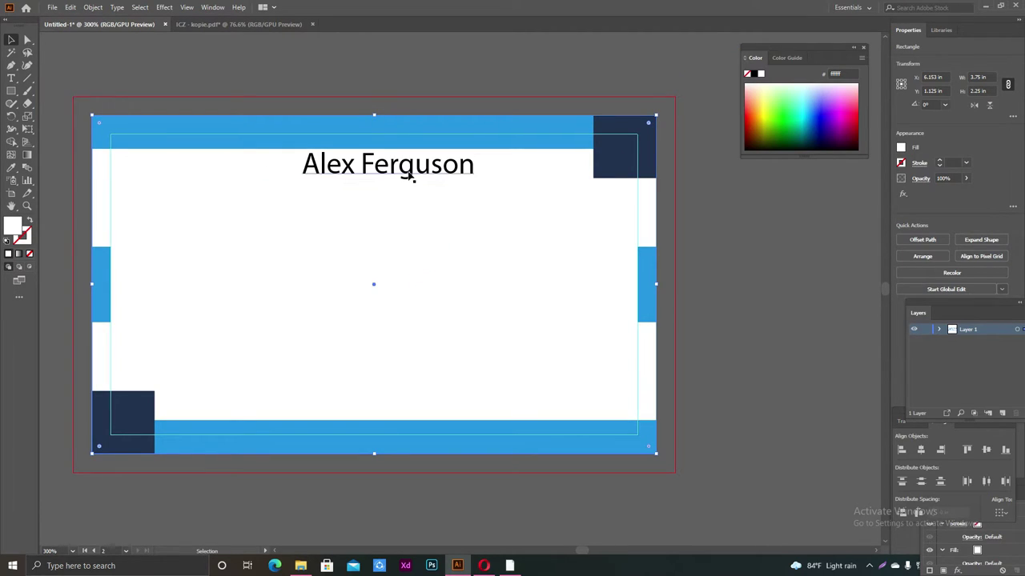
pyautogui.scroll(-1, 427, 238)
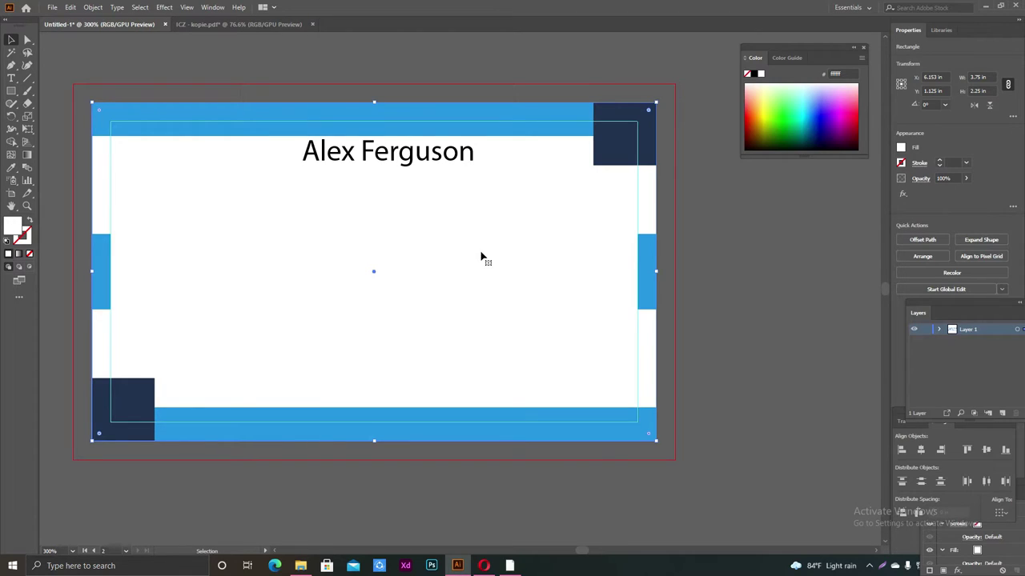
# Change the name's font from Myriad Pro to Minion Variable Concept Regular
pyautogui.click(456, 166)
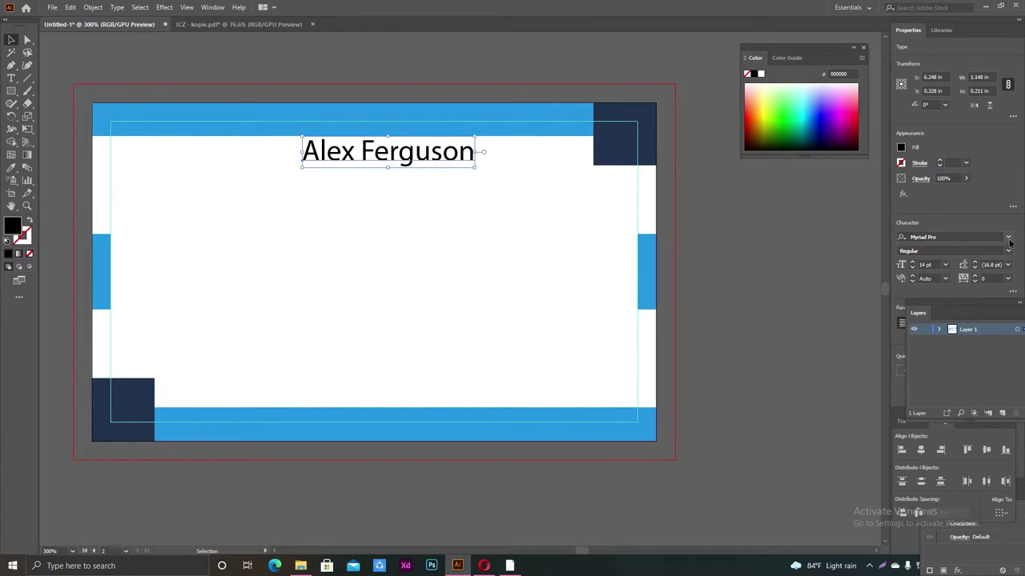
pyautogui.click(1008, 237)
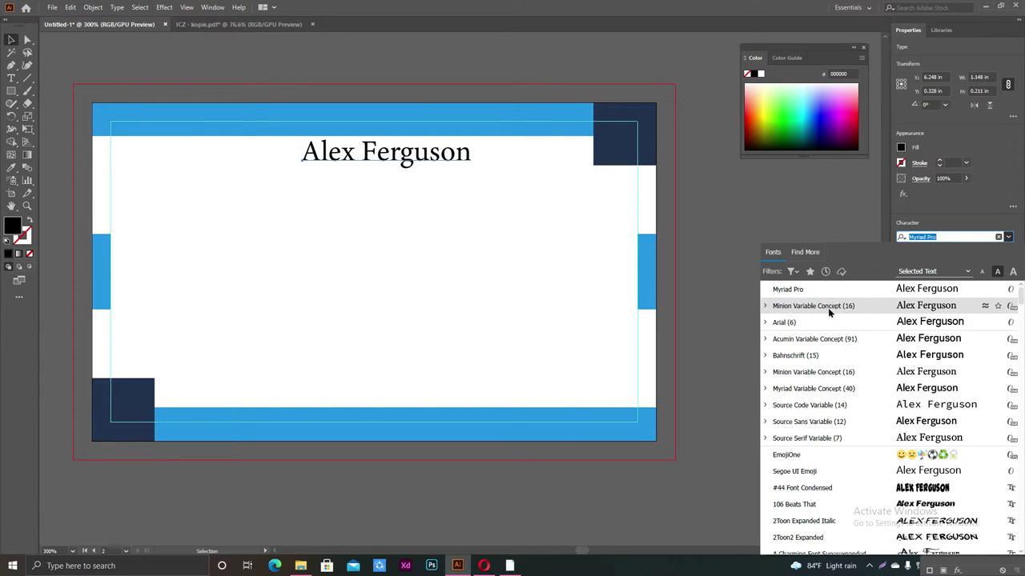
pyautogui.click(765, 306)
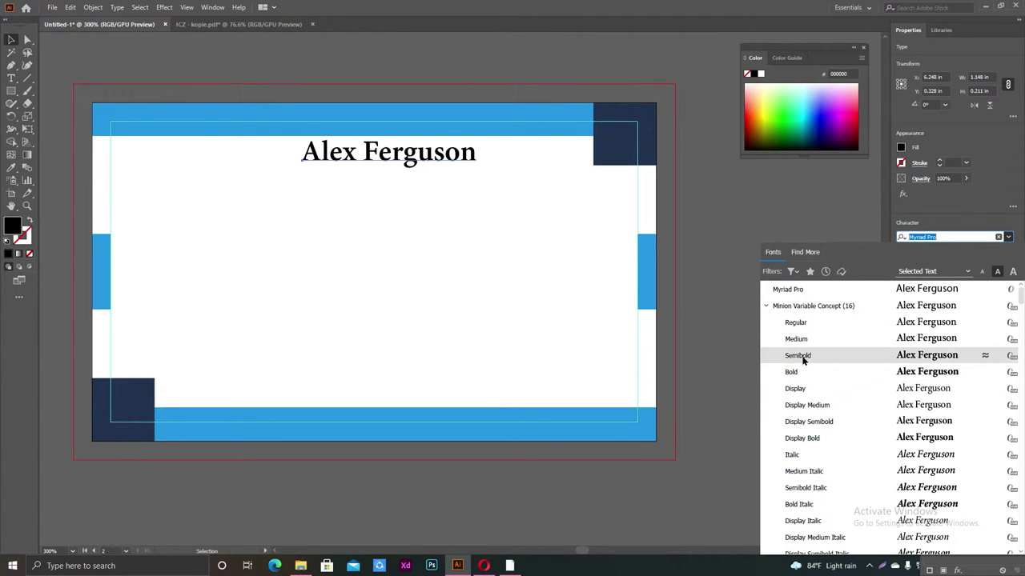
pyautogui.click(796, 323)
pyautogui.click(707, 194)
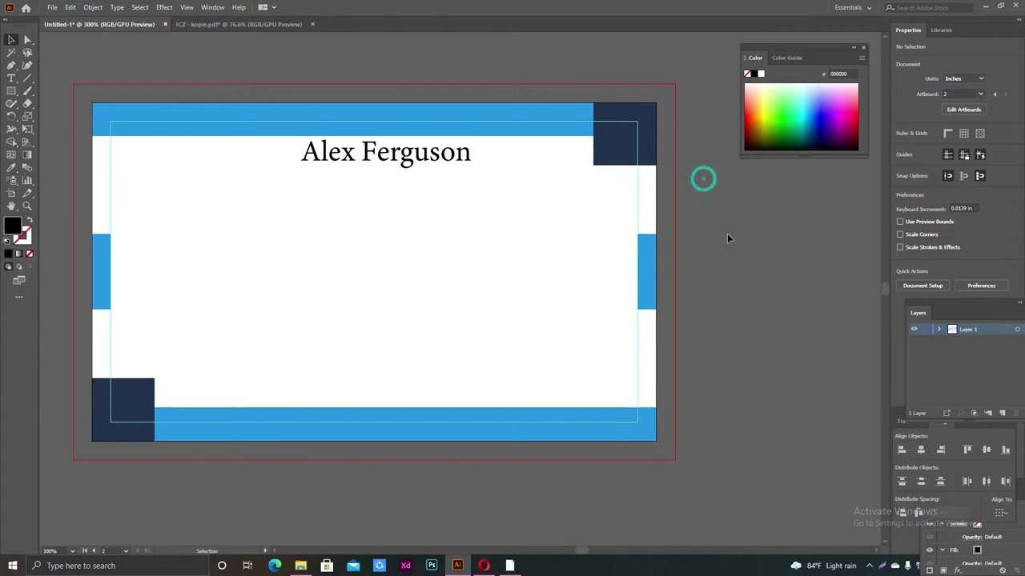
# Duplicate the name line just below it and retype the copy as 'Graphics Designer'
pyautogui.scroll(-1, 521, 210)
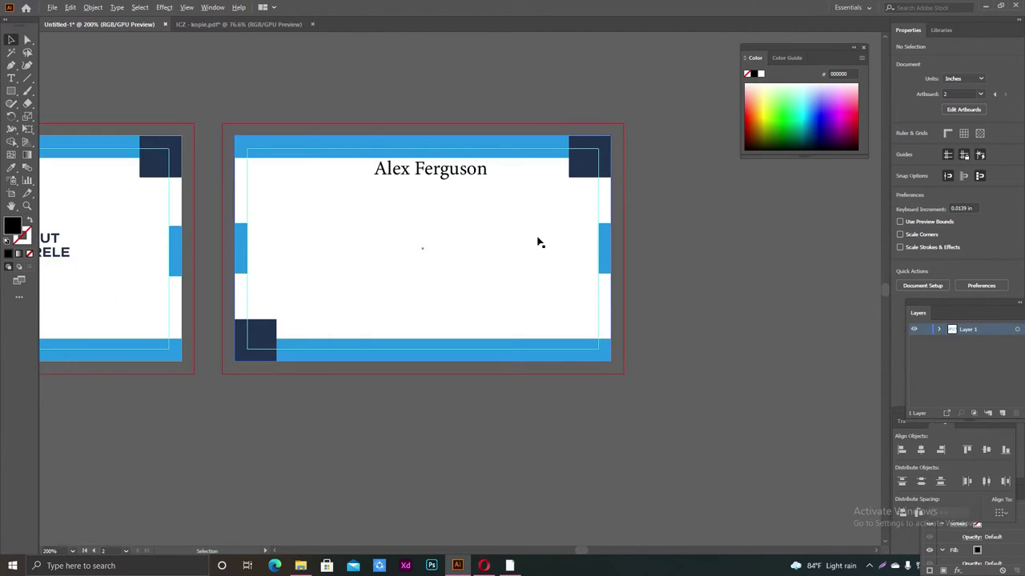
pyautogui.moveTo(453, 172); pyautogui.dragTo(452, 194)
pyautogui.press('t')
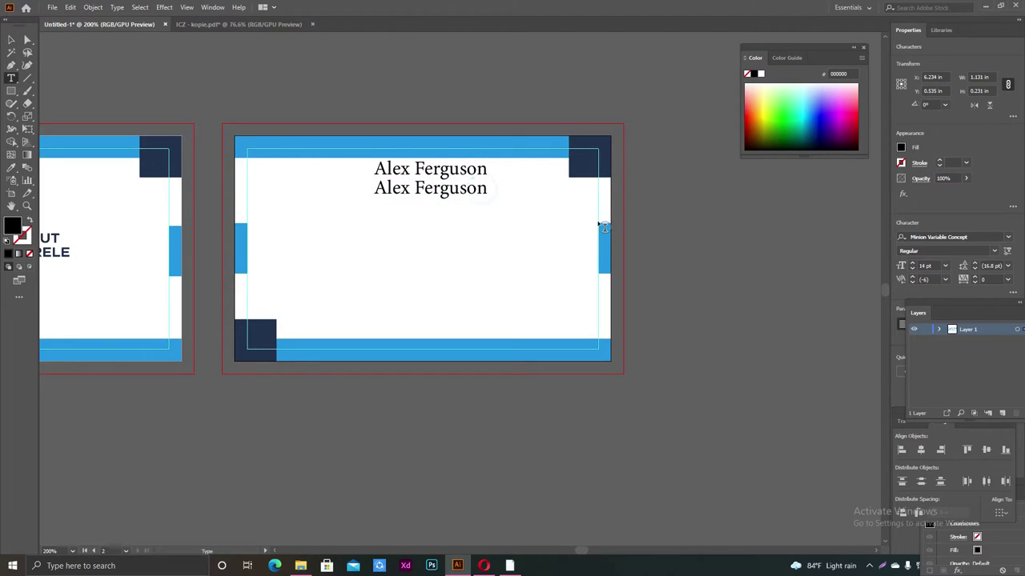
pyautogui.press('Right')
pyautogui.press('BackSpace')
pyautogui.press('BackSpace')
pyautogui.press('BackSpace')
pyautogui.press('BackSpace')
pyautogui.press('BackSpace')
pyautogui.press('BackSpace')
pyautogui.press('BackSpace')
pyautogui.press('BackSpace')
pyautogui.press('BackSpace')
pyautogui.press('BackSpace')
pyautogui.press('BackSpace')
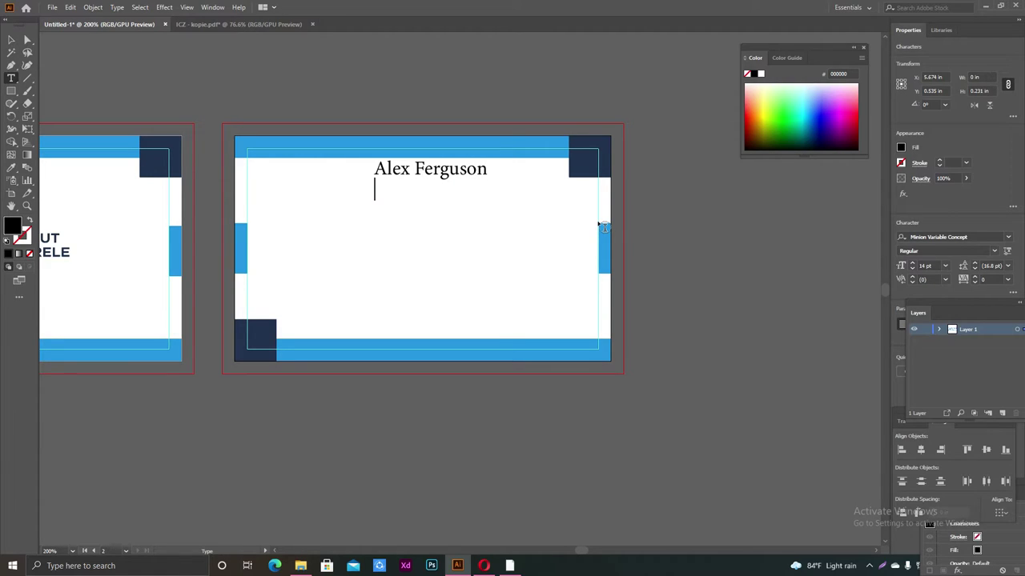
pyautogui.write('Graph')
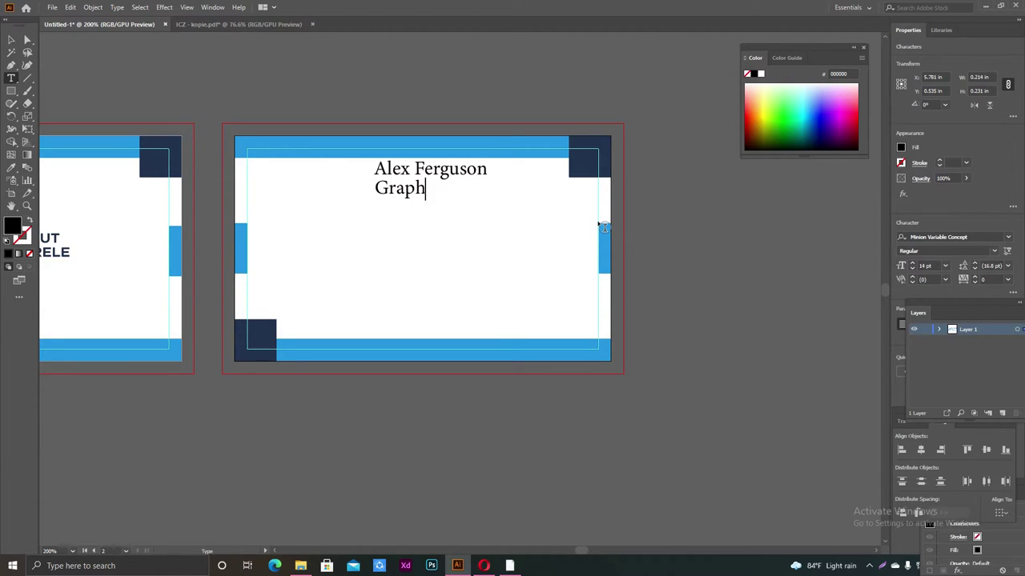
pyautogui.write('ics ')
pyautogui.write('Designer')
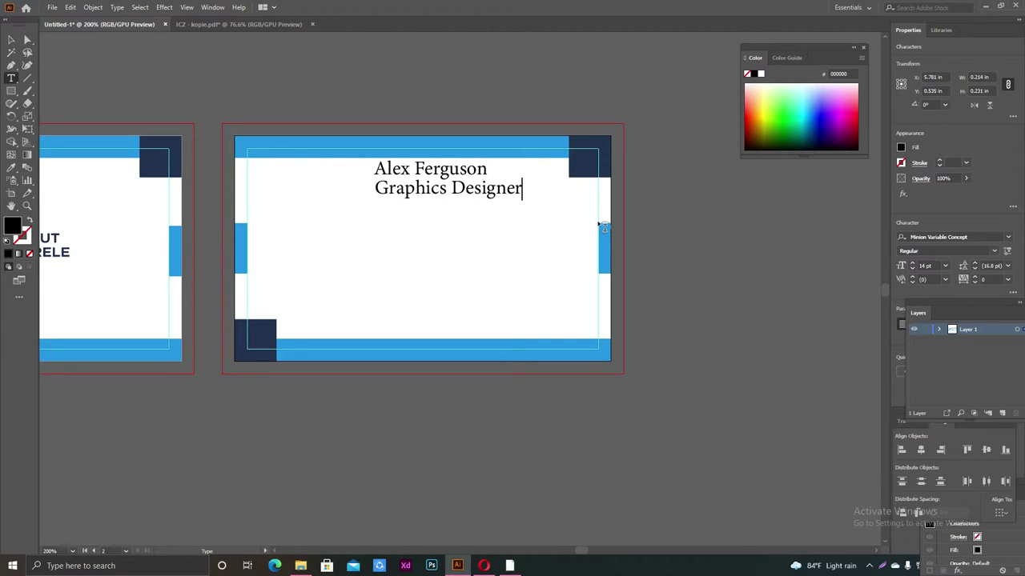
pyautogui.press('Escape')
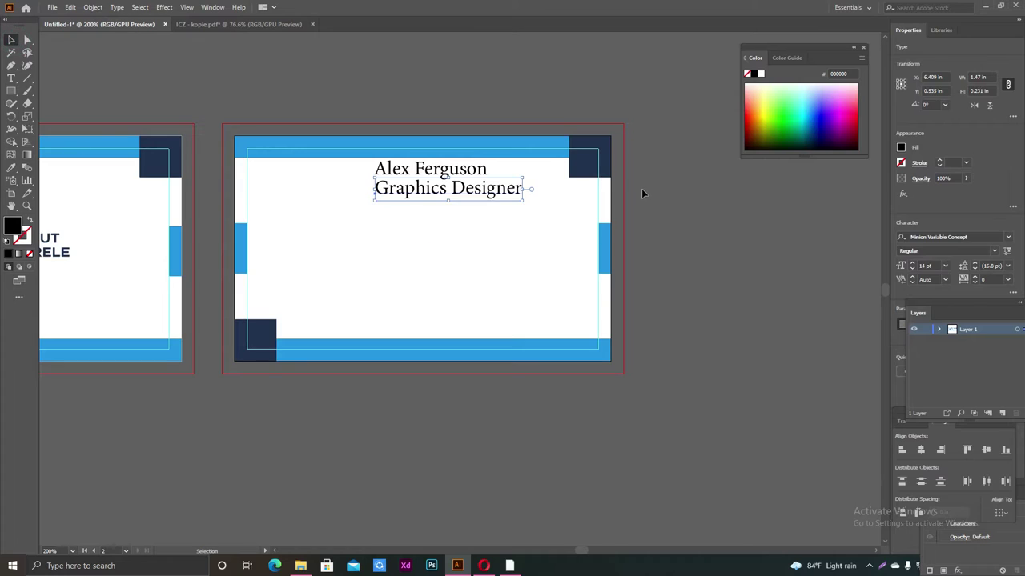
# Reduce the Graphics Designer title's font size from 14 pt to 10 pt
pyautogui.scroll(1, 709, 279)
pyautogui.scroll(2, 709, 278)
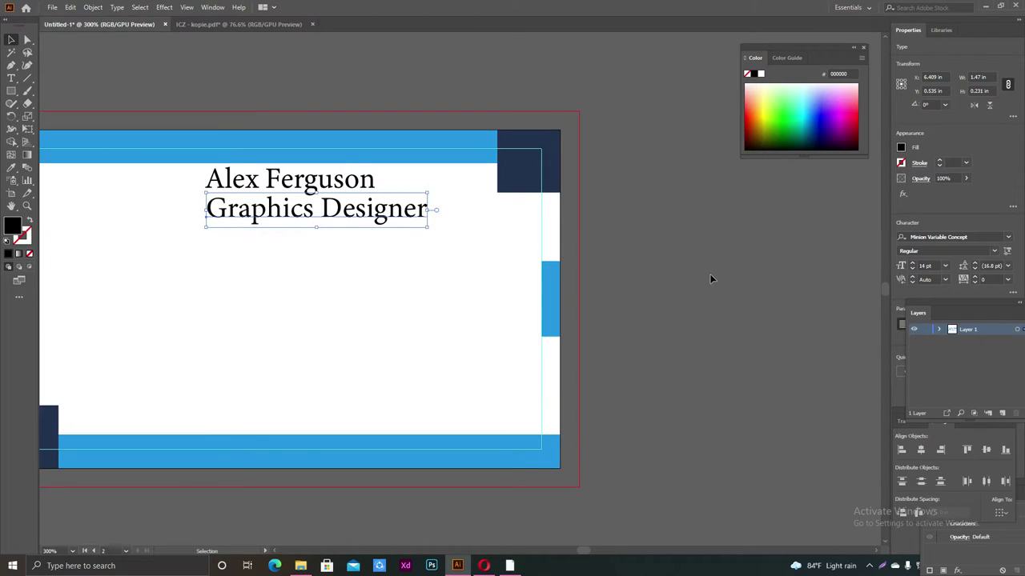
pyautogui.click(1008, 239)
pyautogui.click(1008, 239)
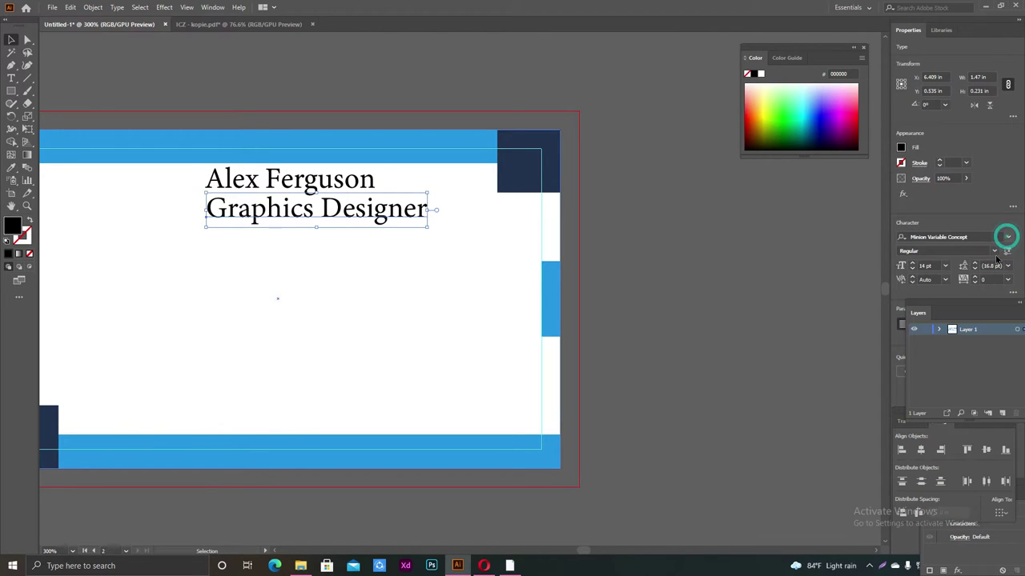
pyautogui.click(913, 270)
pyautogui.click(912, 270)
pyautogui.click(913, 269)
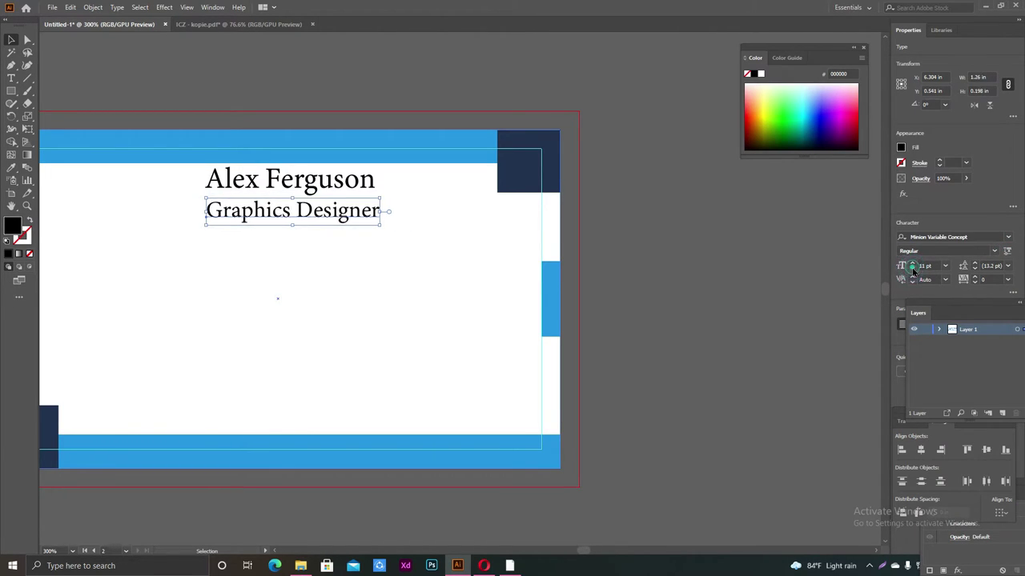
pyautogui.click(912, 270)
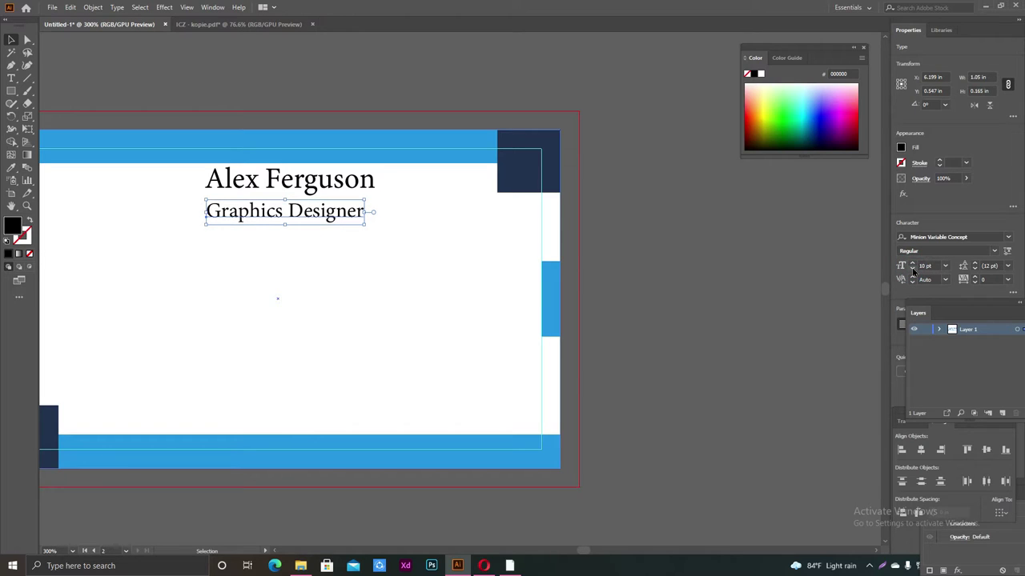
pyautogui.click(642, 313)
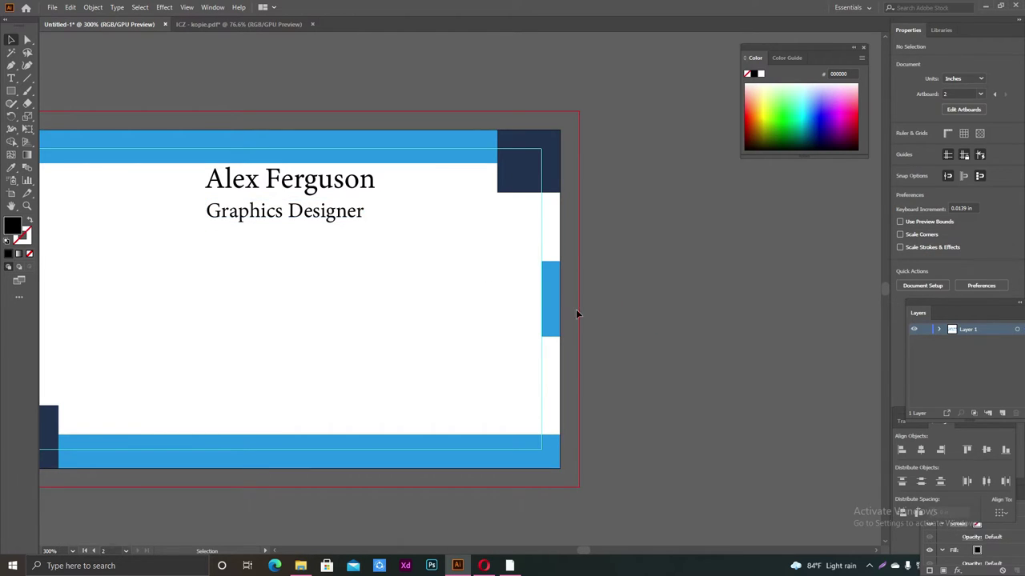
# Set the Graphics Designer title's font style to Display
pyautogui.click(309, 213)
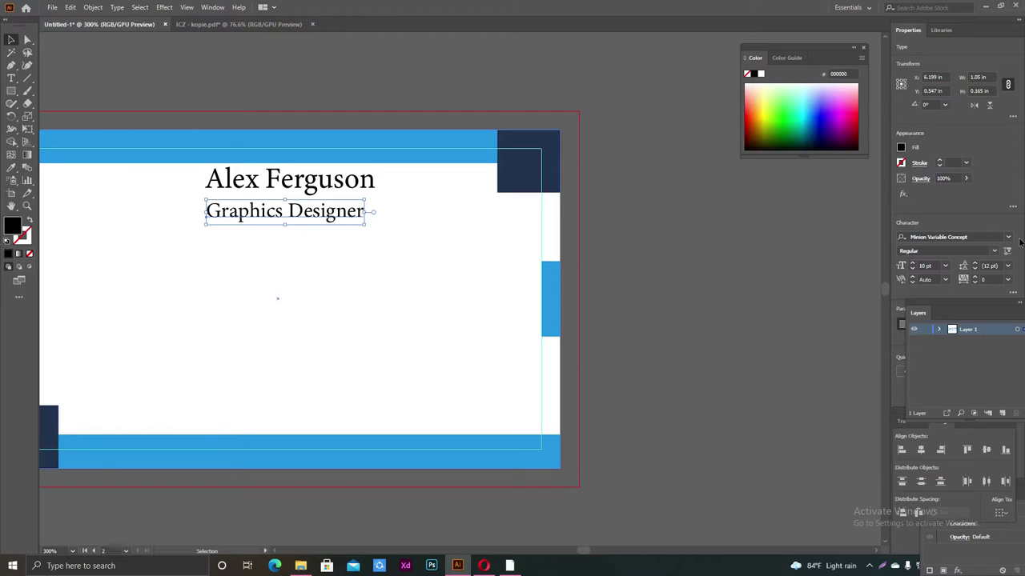
pyautogui.click(995, 251)
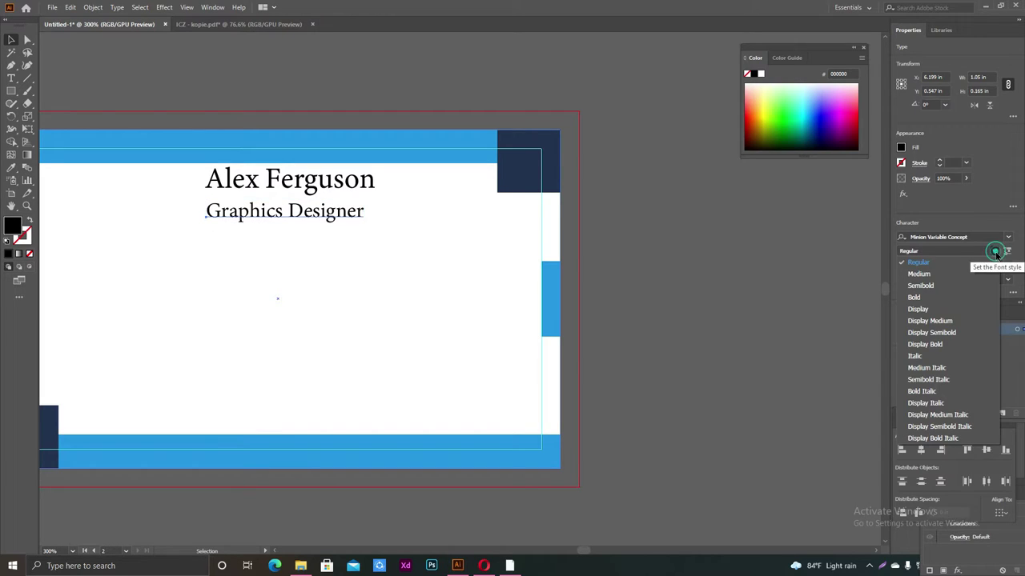
pyautogui.click(932, 310)
pyautogui.click(727, 291)
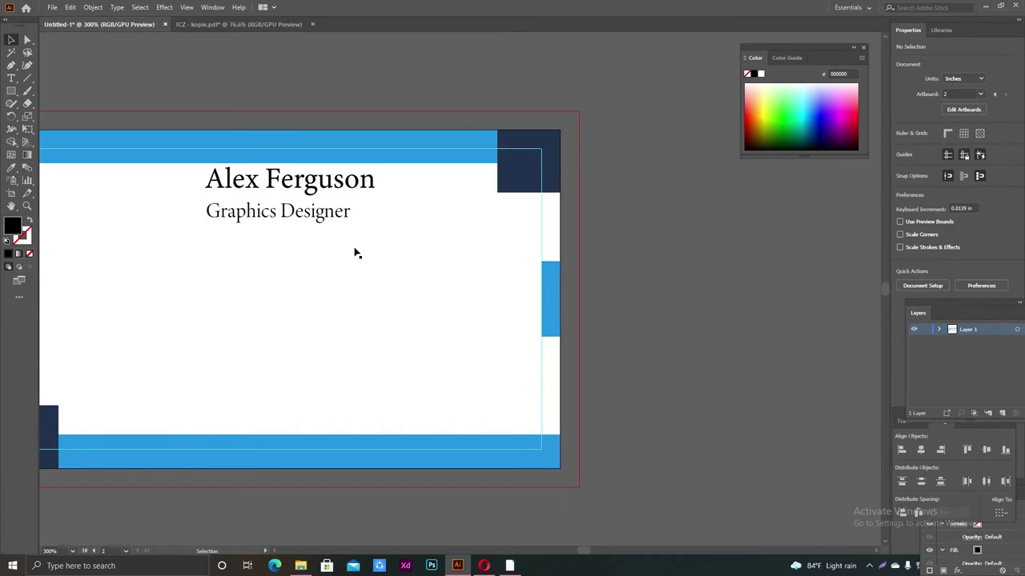
pyautogui.click(301, 218)
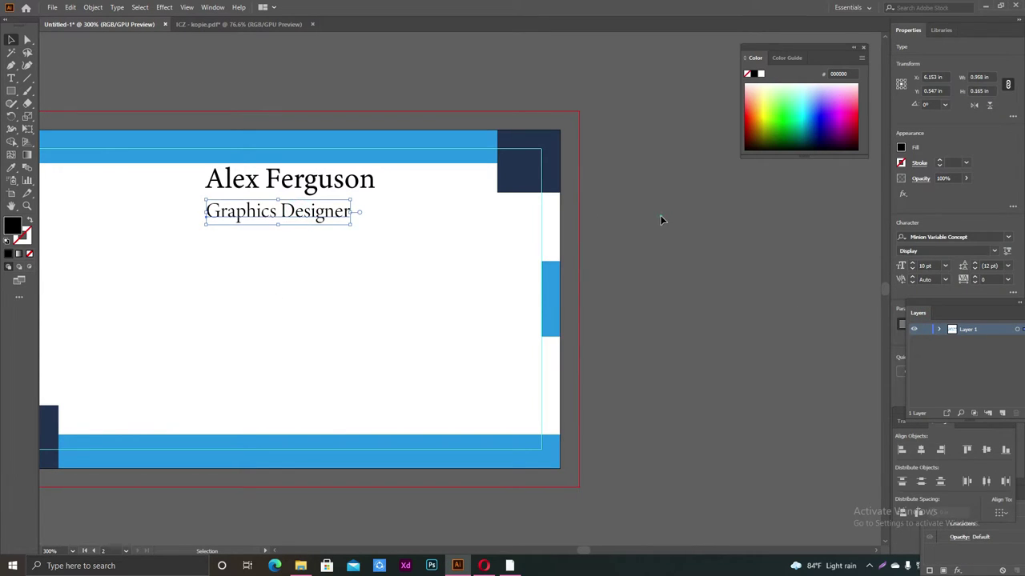
pyautogui.click(400, 229)
# Nudge the Graphics Designer title slightly closer beneath the name
pyautogui.hotkey('ctrl', '-')
pyautogui.hscroll(-3, 401, 237)
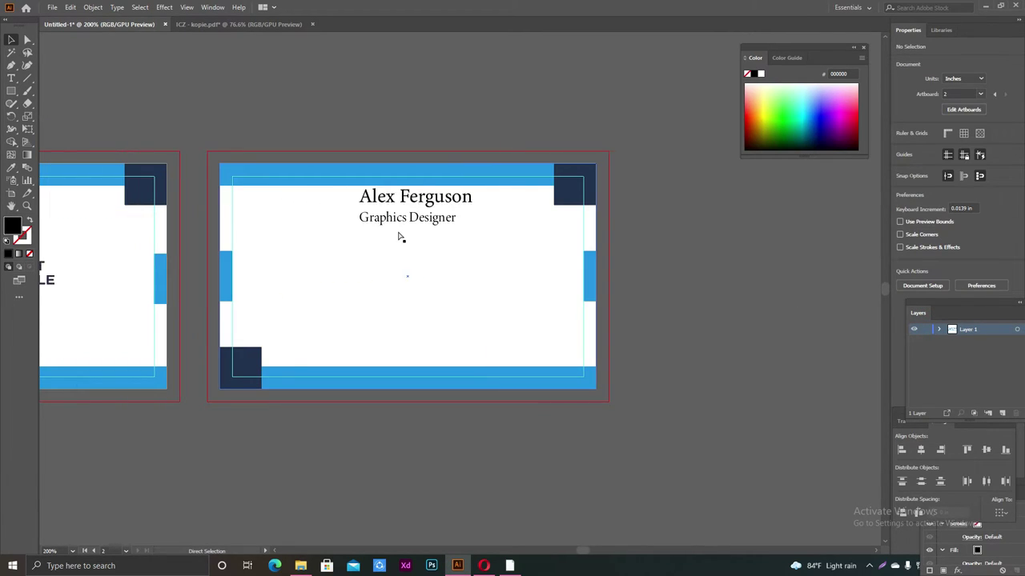
pyautogui.click(411, 219)
pyautogui.hotkey('ctrl', '+')
pyautogui.scroll(1, 427, 254)
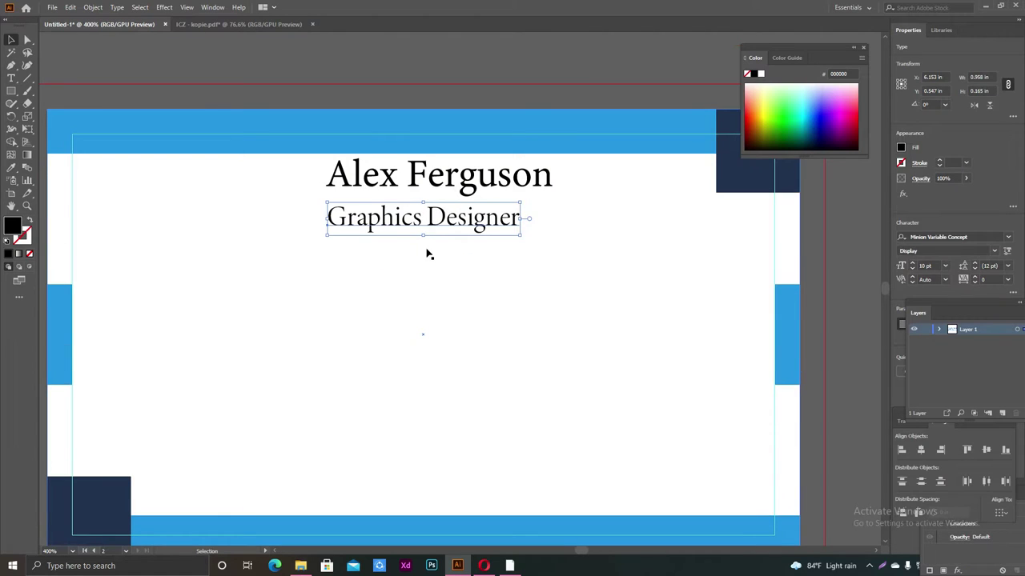
pyautogui.click(521, 267)
pyautogui.moveTo(446, 229)
pyautogui.mouseDown()
pyautogui.moveTo(448, 216)
pyautogui.moveTo(480, 214)
pyautogui.mouseUp()
pyautogui.click(514, 257)
pyautogui.click(498, 221)
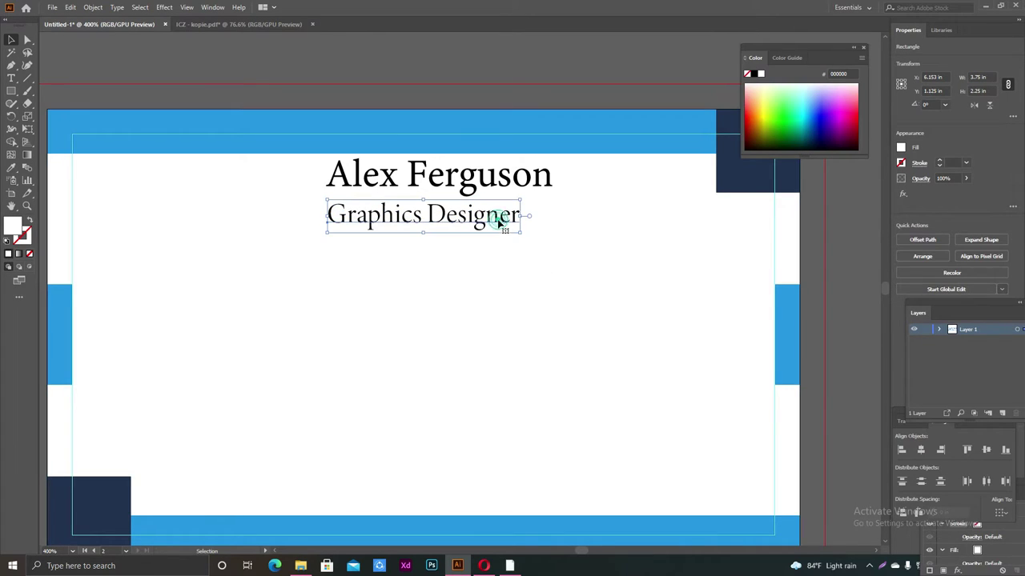
pyautogui.hscroll(1, 736, 301)
pyautogui.hscroll(2, 736, 301)
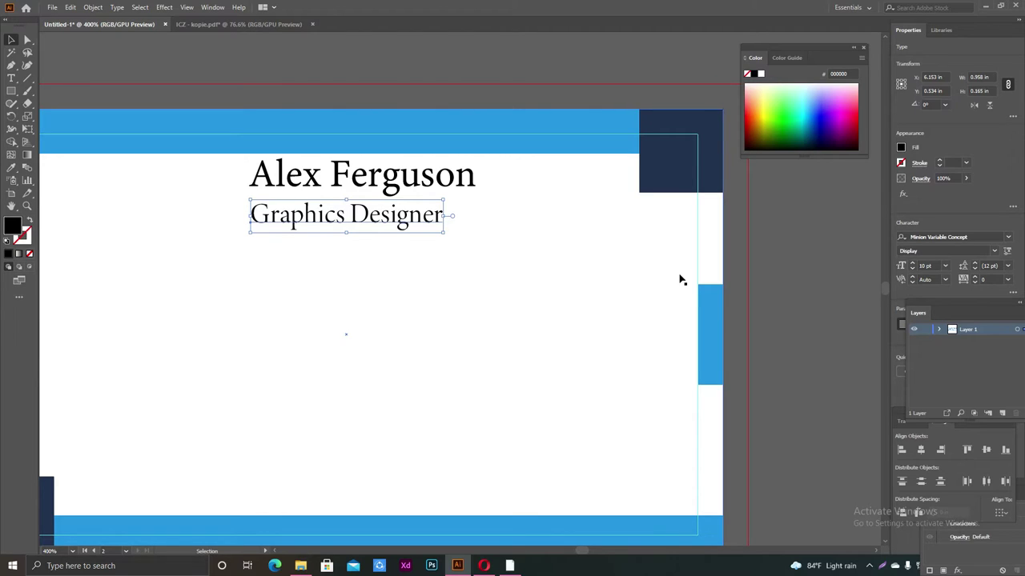
# Reduce the 'Graphics Designer' title's font size to 9 pt
pyautogui.click(912, 267)
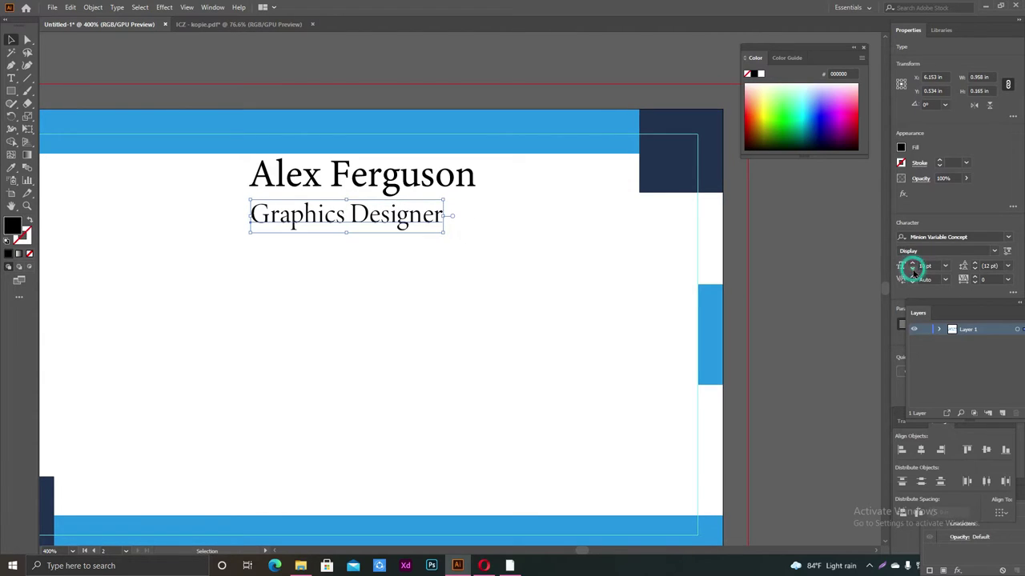
pyautogui.click(912, 273)
pyautogui.click(835, 273)
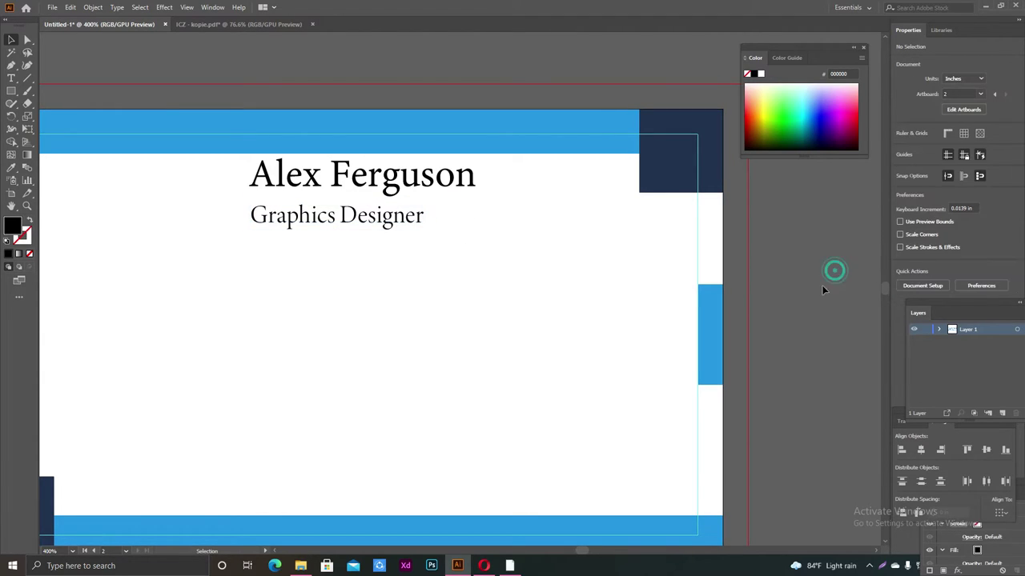
# Widen the title's tracking to around 100 and review the spaced-out letters
pyautogui.click(386, 226)
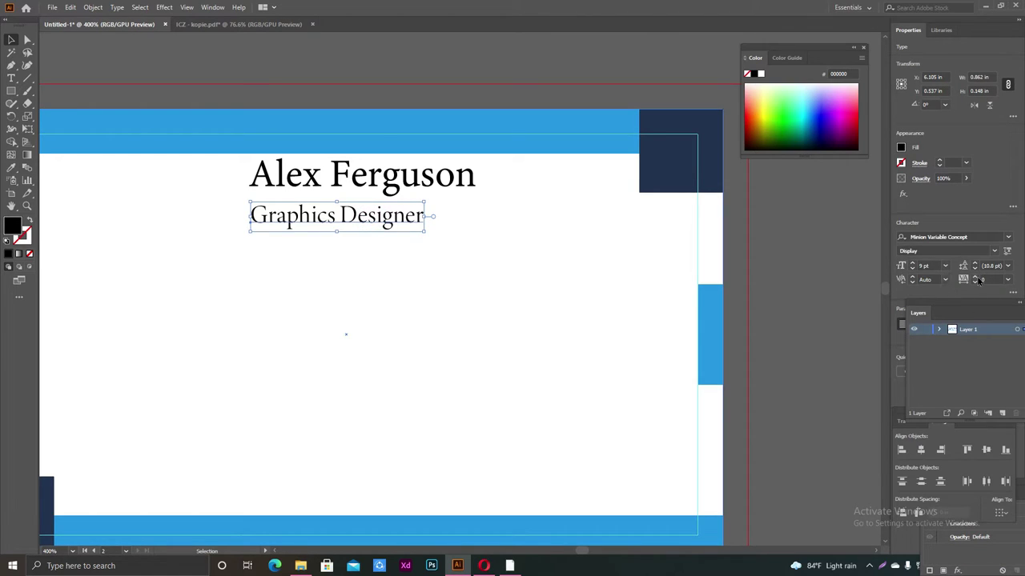
pyautogui.click(976, 277)
pyautogui.click(975, 277)
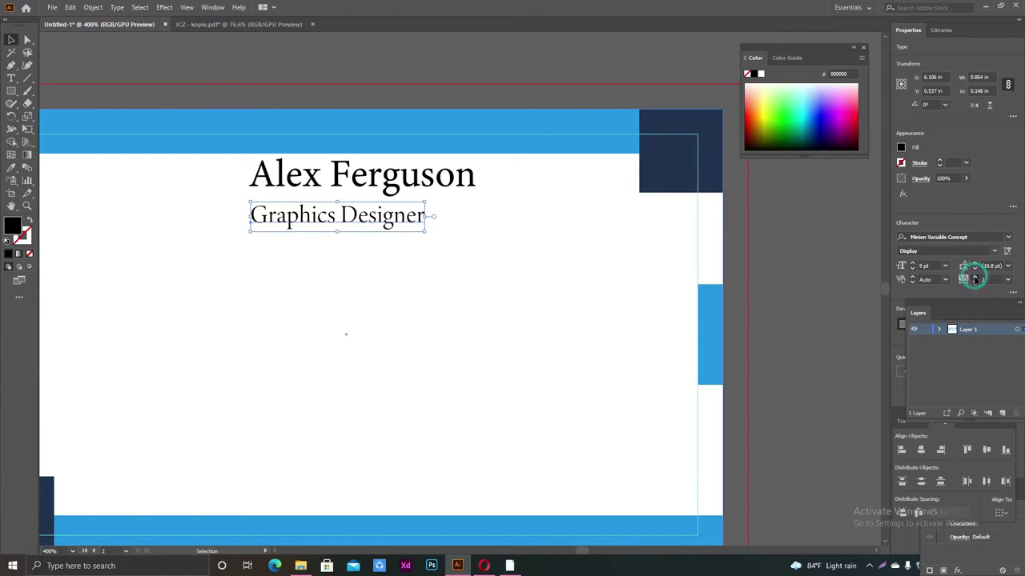
pyautogui.click(975, 278)
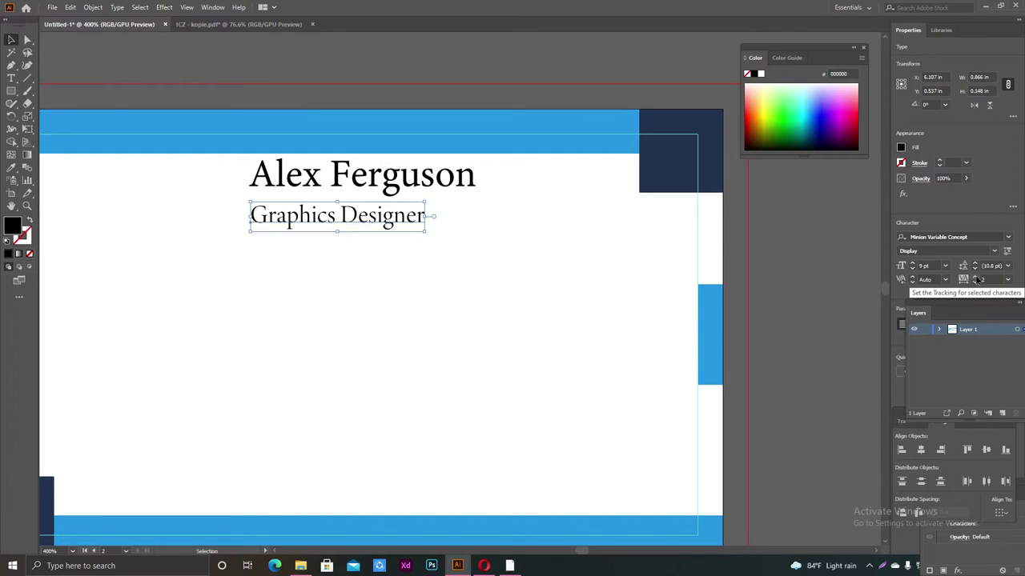
pyautogui.click(975, 278)
pyautogui.click(975, 277)
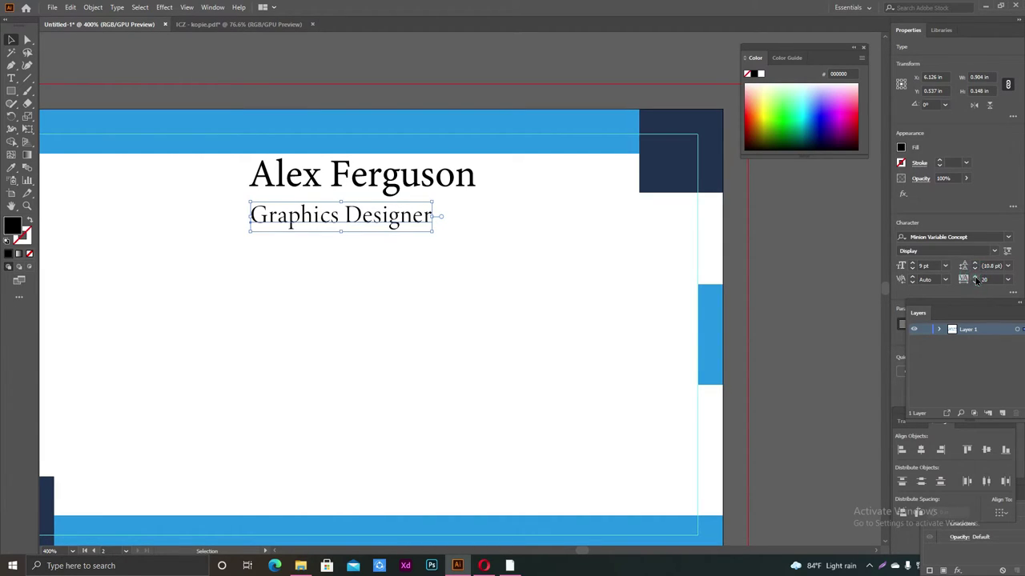
pyautogui.click(975, 277)
pyautogui.click(975, 278)
pyautogui.click(975, 277)
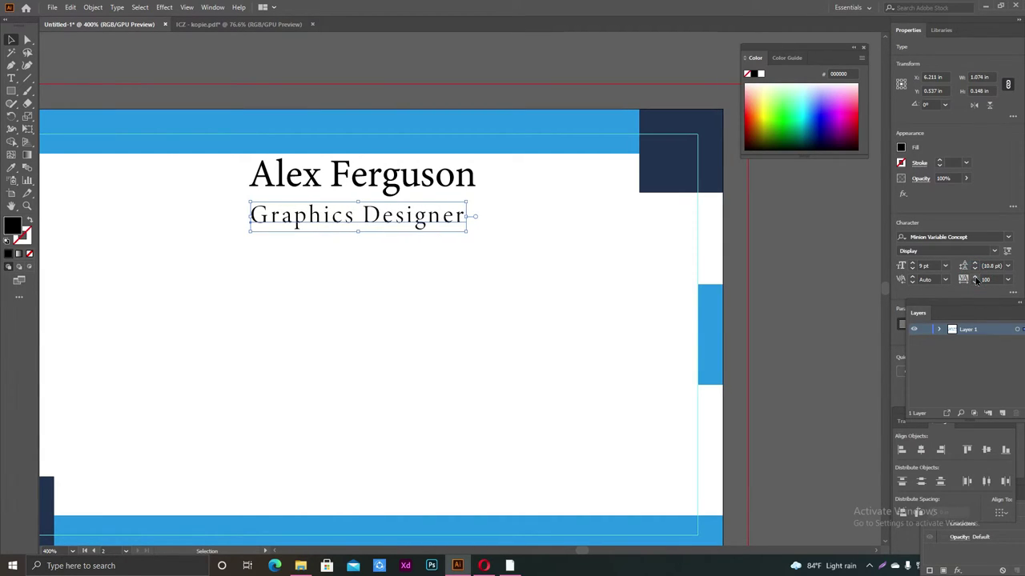
pyautogui.click(974, 282)
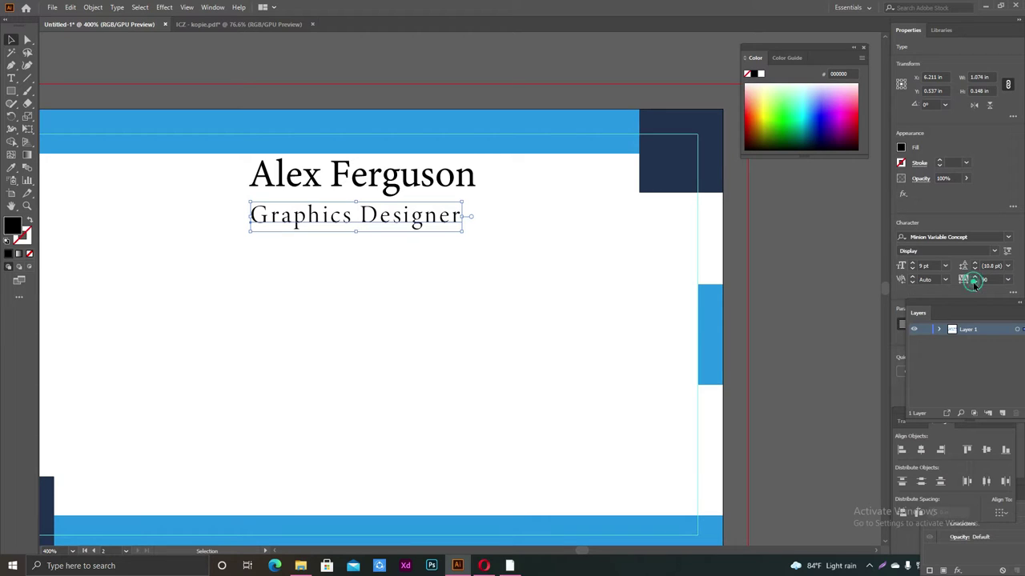
pyautogui.click(843, 293)
pyautogui.scroll(-1, 788, 285)
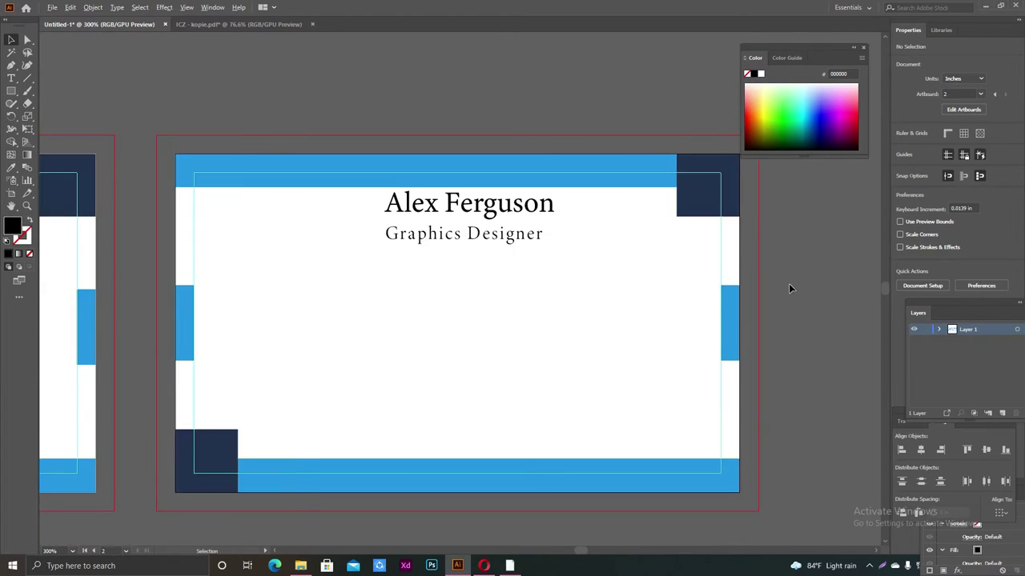
pyautogui.scroll(-1, 789, 283)
pyautogui.scroll(1, 789, 282)
pyautogui.scroll(-1, 789, 288)
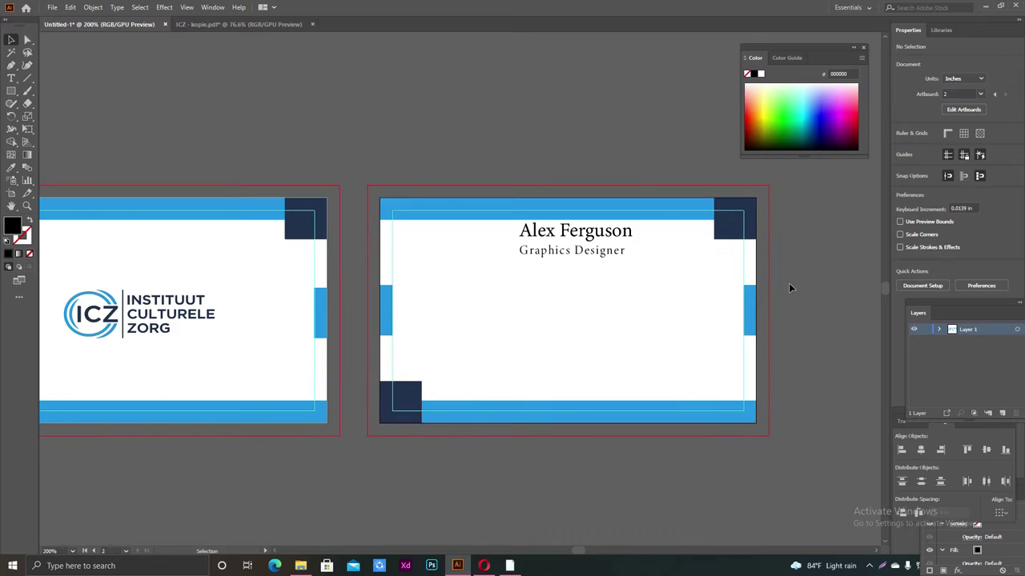
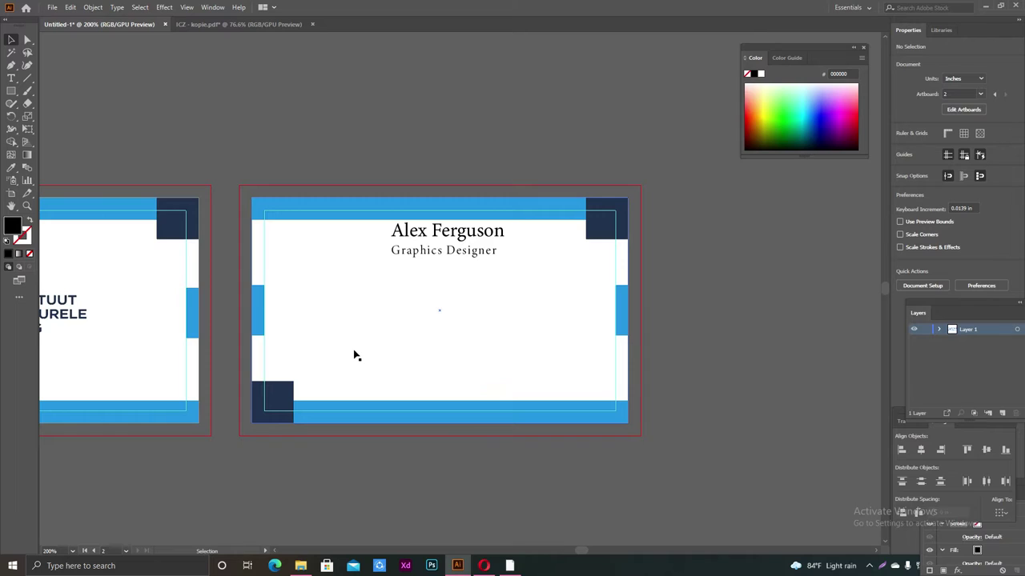
# Duplicate the name text to a spot lower on the back card
pyautogui.hscroll(-3, 348, 347)
pyautogui.hscroll(-1, 348, 347)
pyautogui.hscroll(-1, 348, 347)
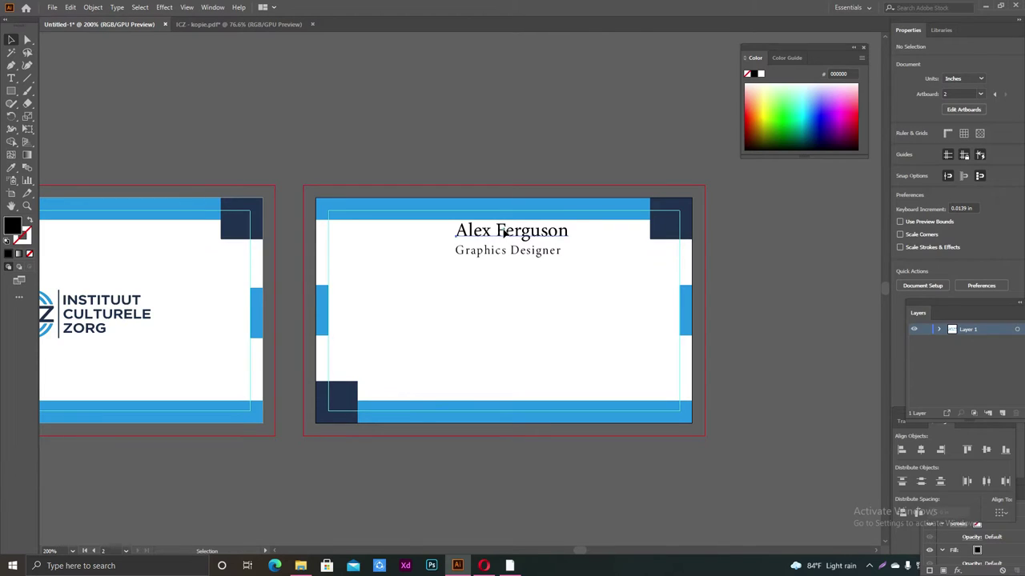
pyautogui.moveTo(505, 232); pyautogui.dragTo(405, 287)
pyautogui.click(410, 128)
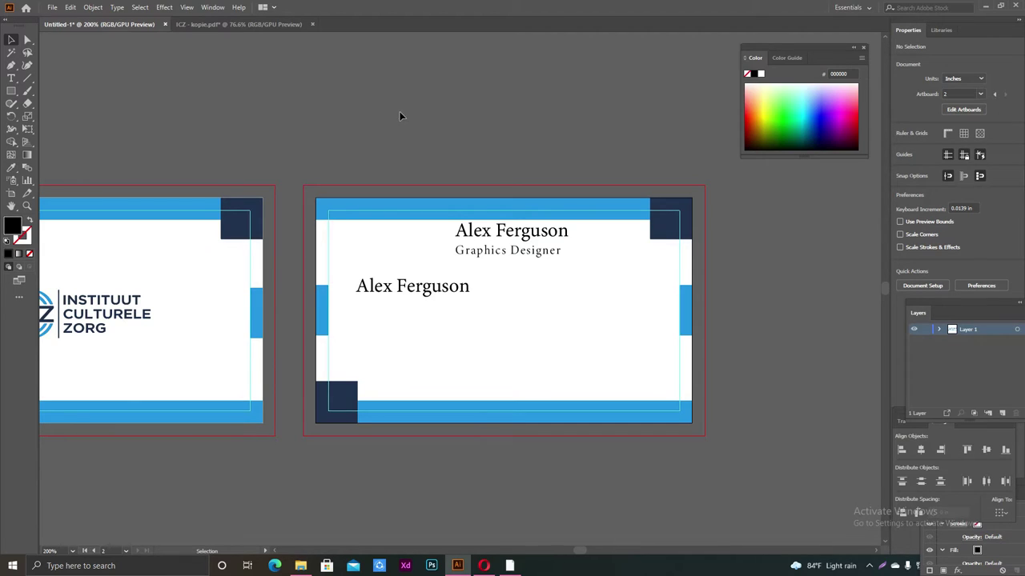
# Paste the black phone icon onto the back card and shrink it to a small size
pyautogui.hotkey('ctrl', 'v')
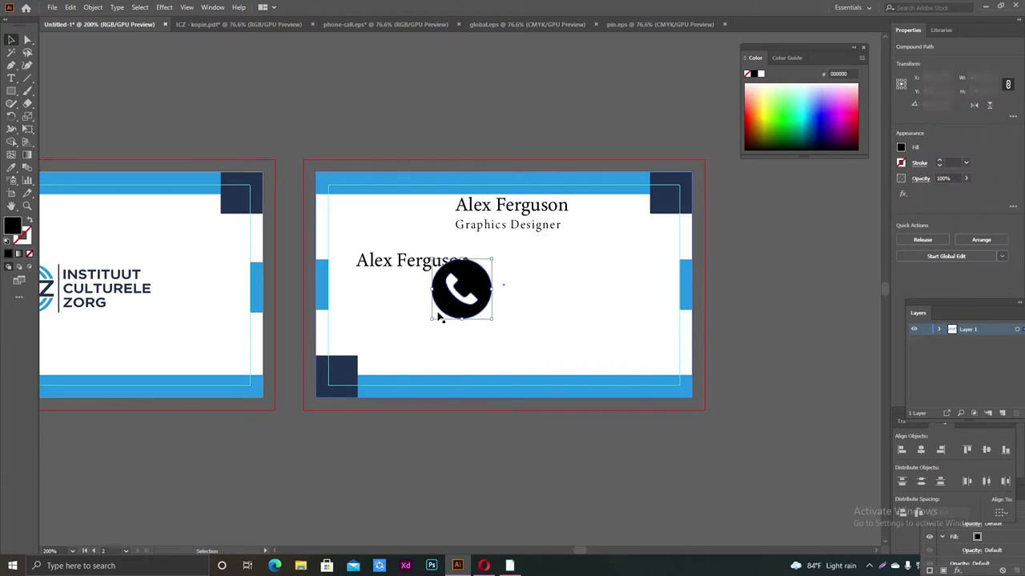
pyautogui.moveTo(472, 288); pyautogui.dragTo(389, 305)
pyautogui.moveTo(411, 338); pyautogui.dragTo(391, 317)
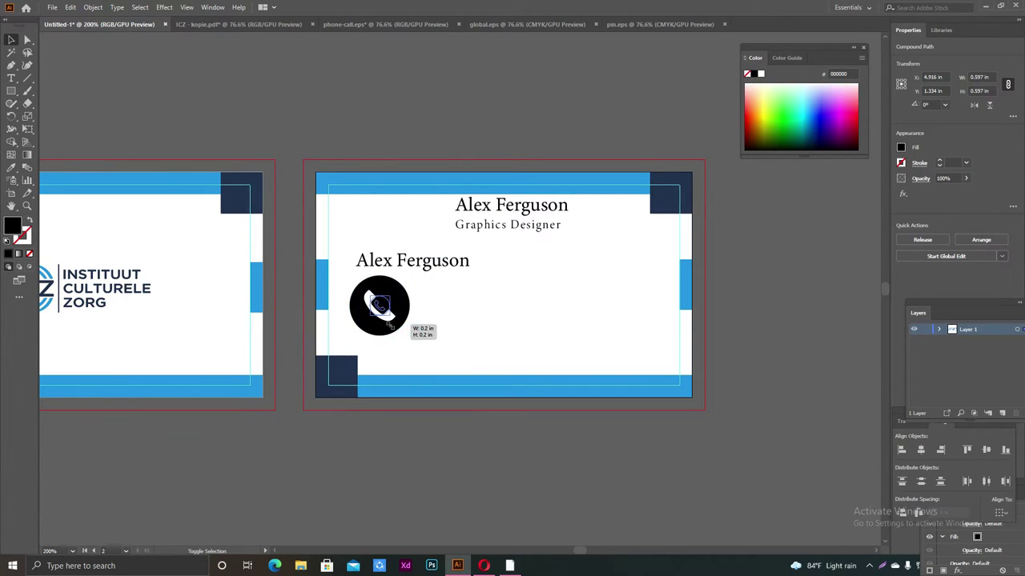
pyautogui.click(434, 289)
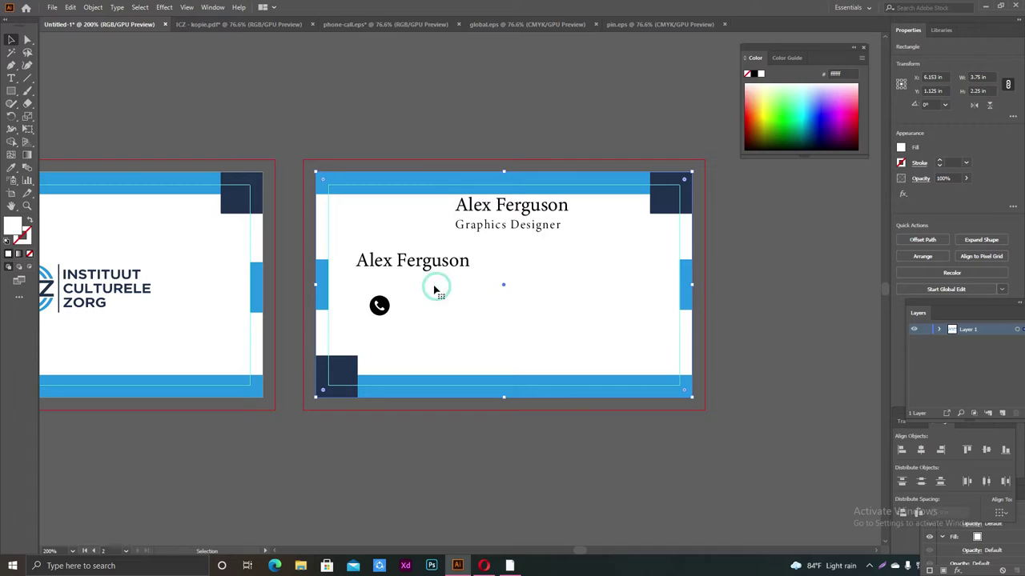
pyautogui.press('a')
pyautogui.click(456, 108)
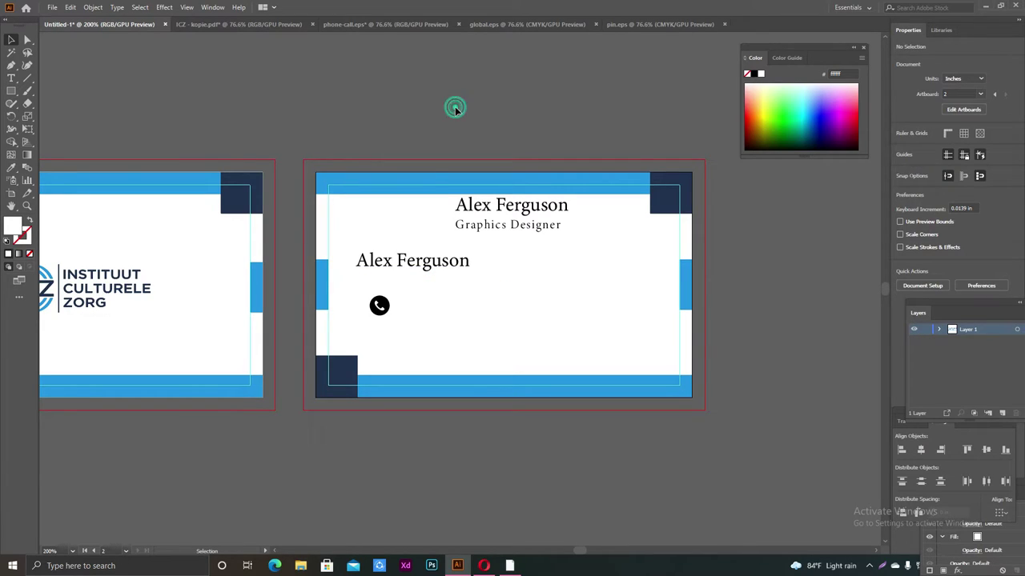
# Move the second name aside and set the phone icon at the card's left margin
pyautogui.moveTo(395, 265); pyautogui.dragTo(492, 270)
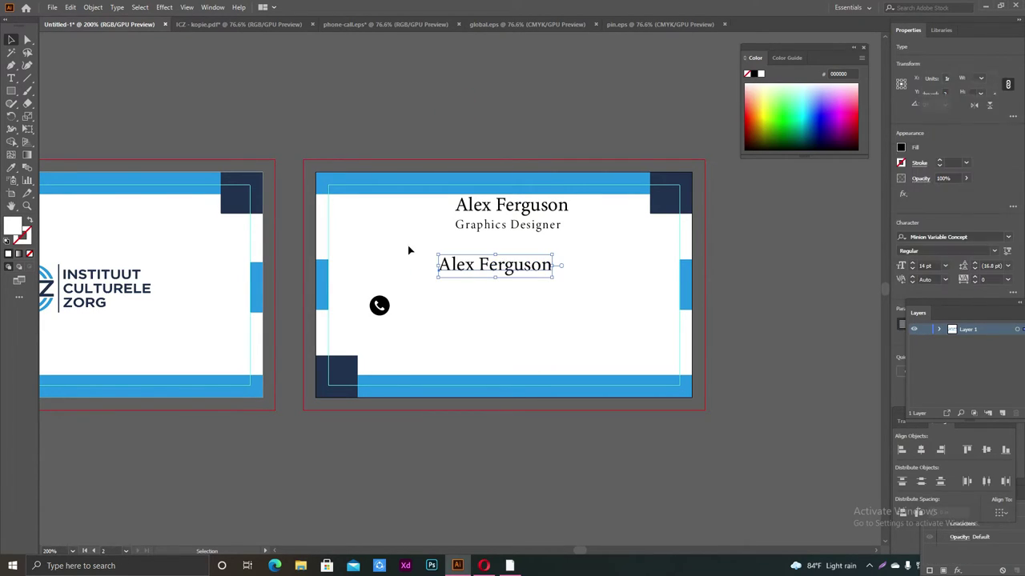
pyautogui.click(366, 269)
pyautogui.click(379, 306)
pyautogui.moveTo(385, 309); pyautogui.dragTo(349, 251)
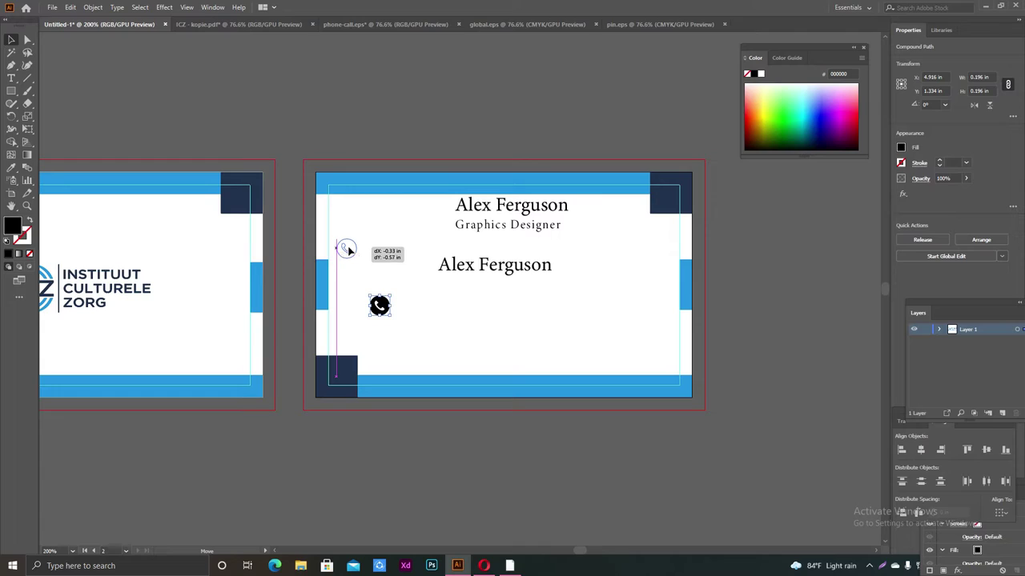
pyautogui.moveTo(349, 252); pyautogui.dragTo(348, 250)
pyautogui.click(458, 109)
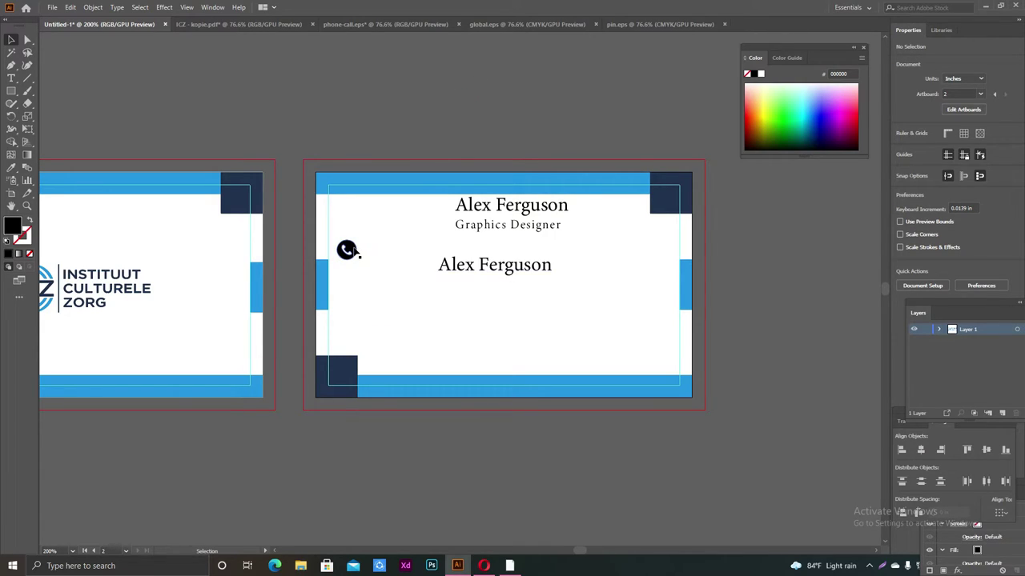
pyautogui.moveTo(350, 251); pyautogui.dragTo(345, 253)
pyautogui.click(387, 137)
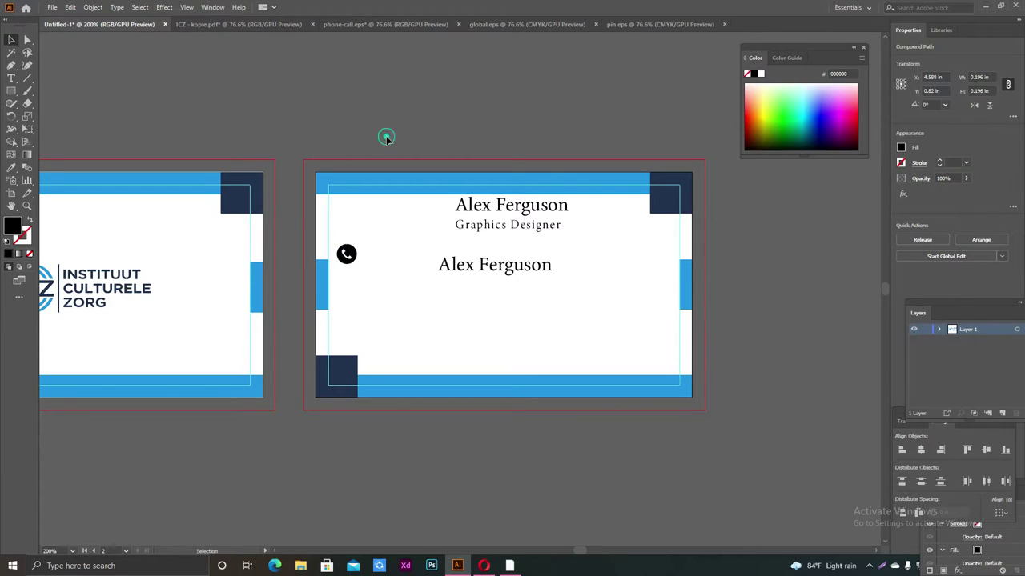
# Move the second name up beside the phone icon and show the rulers
pyautogui.moveTo(497, 265); pyautogui.dragTo(429, 256)
pyautogui.click(440, 126)
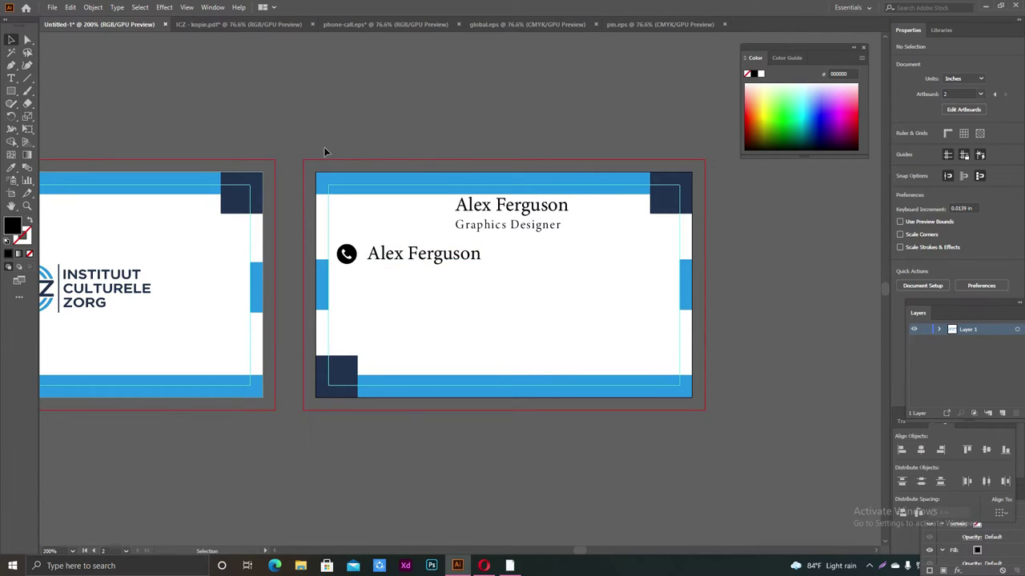
pyautogui.press('a')
pyautogui.hotkey('ctrl', 'r')
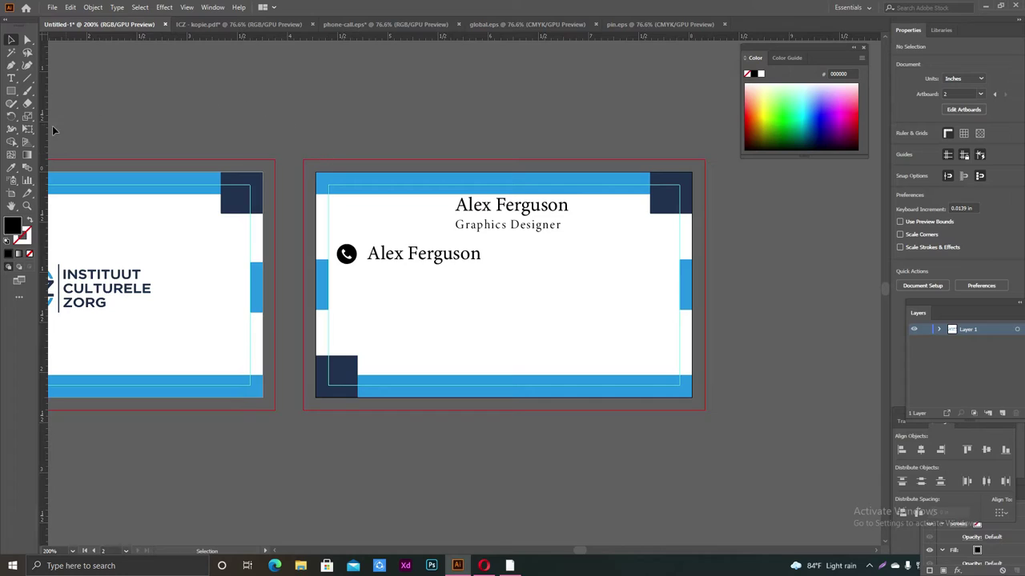
# Add a vertical guide at the phone icon's left edge, then hide the rulers
pyautogui.moveTo(42, 133); pyautogui.dragTo(357, 213)
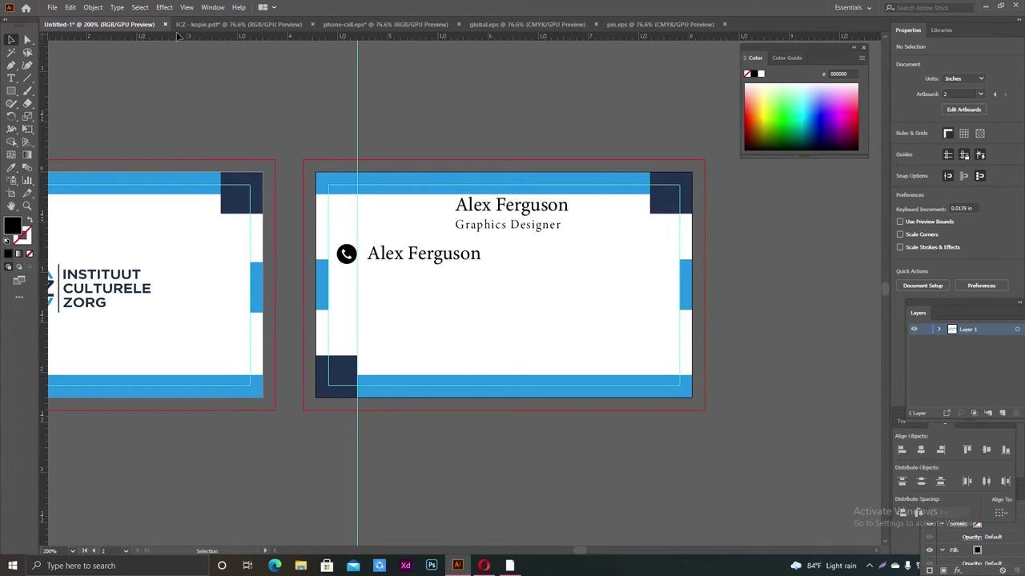
pyautogui.hotkey('ctrl', 'r')
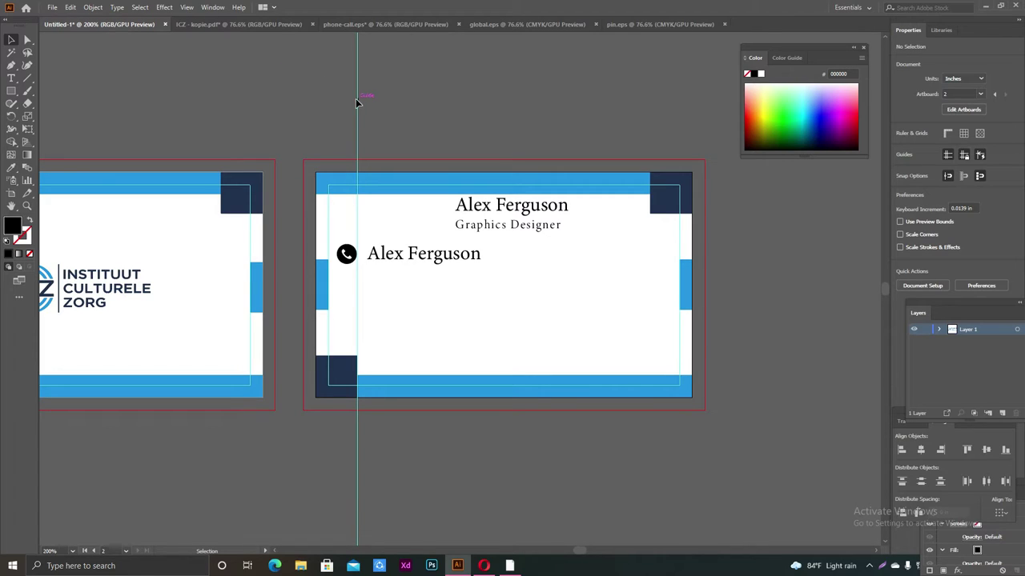
pyautogui.click(422, 94)
pyautogui.click(327, 100)
pyautogui.click(423, 120)
# Move the phone icon down to the middle of the card
pyautogui.click(349, 254)
pyautogui.click(347, 253)
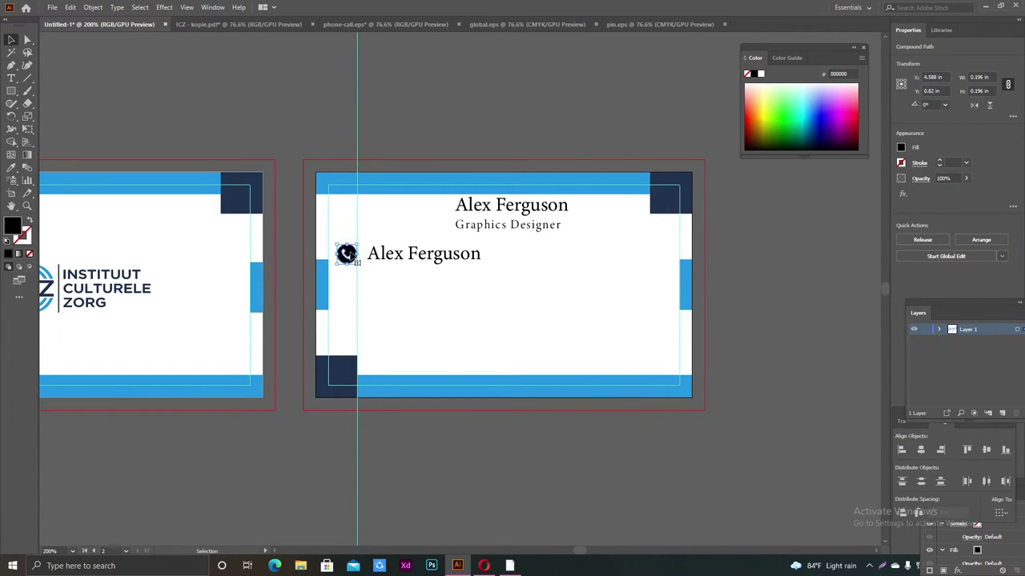
pyautogui.moveTo(348, 253); pyautogui.dragTo(537, 313)
pyautogui.click(557, 274)
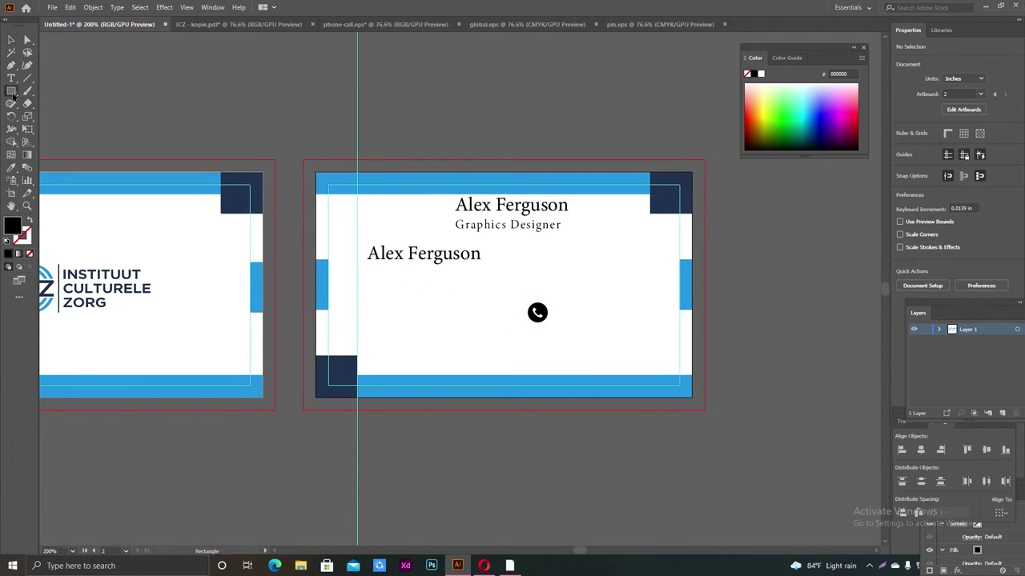
# Draw a small circle with the Ellipse Tool above the back card
pyautogui.click(12, 92)
pyautogui.moveTo(12, 92); pyautogui.dragTo(81, 116)
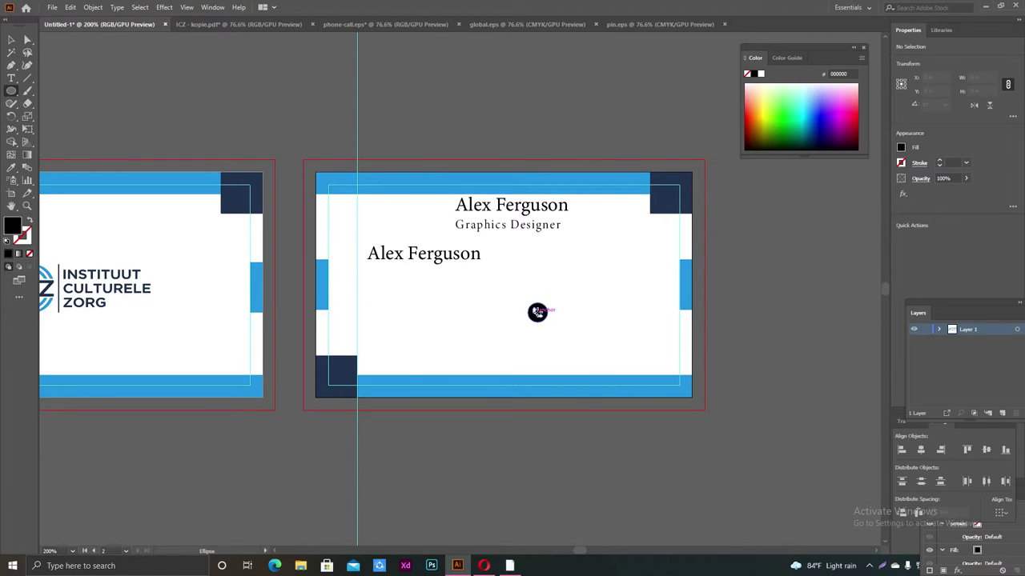
pyautogui.moveTo(536, 311)
pyautogui.mouseDown()
pyautogui.moveTo(553, 331)
pyautogui.moveTo(478, 96)
pyautogui.mouseUp()
pyautogui.click(11, 40)
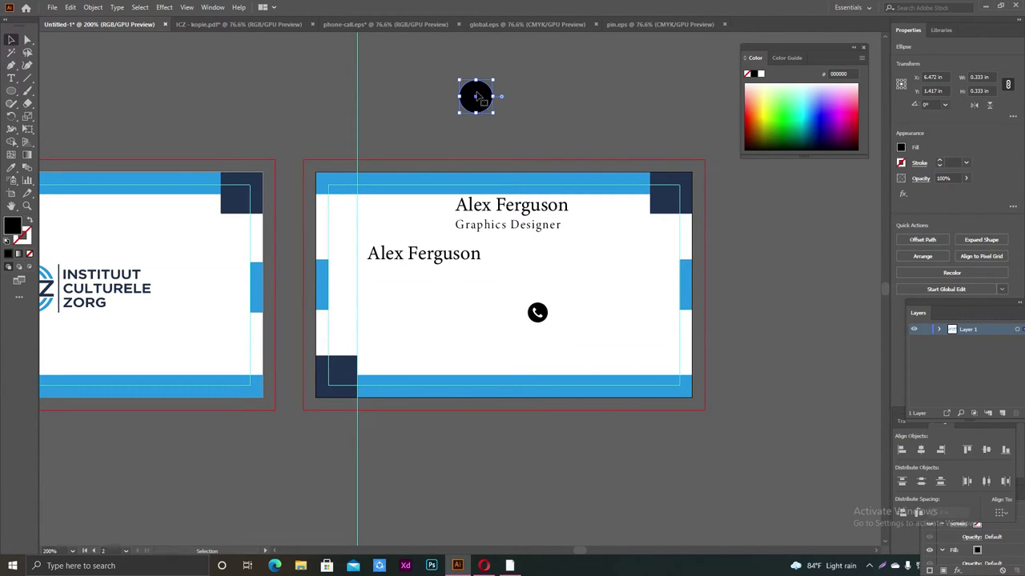
# Give the circle no fill and a black outline
pyautogui.click(901, 147)
pyautogui.click(788, 188)
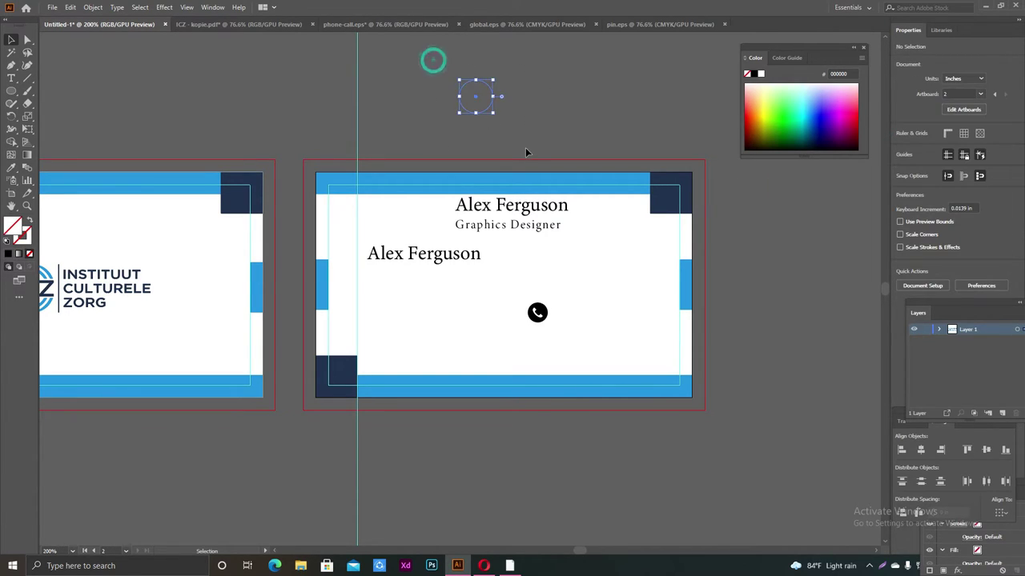
pyautogui.click(901, 163)
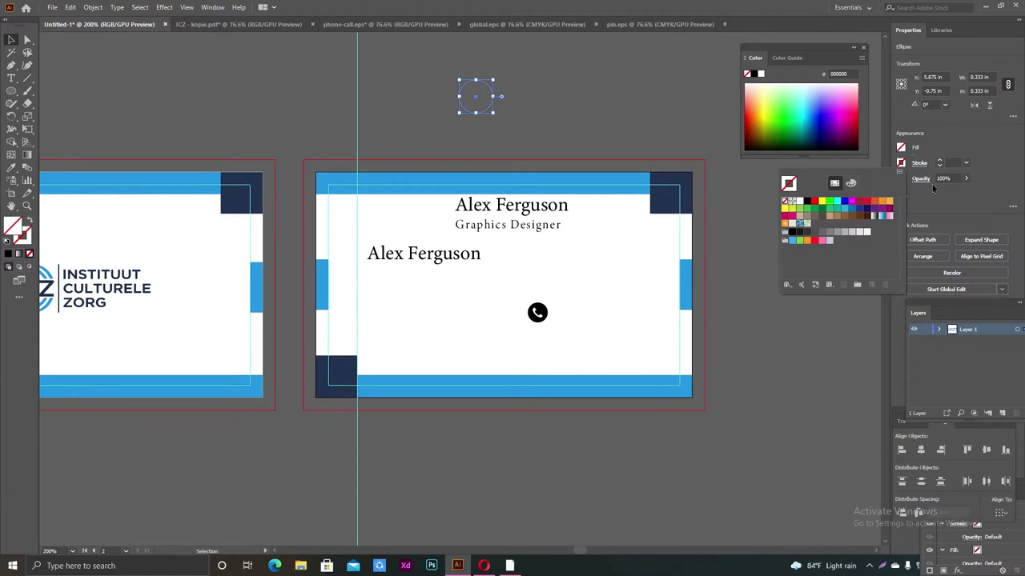
pyautogui.click(940, 162)
pyautogui.click(940, 160)
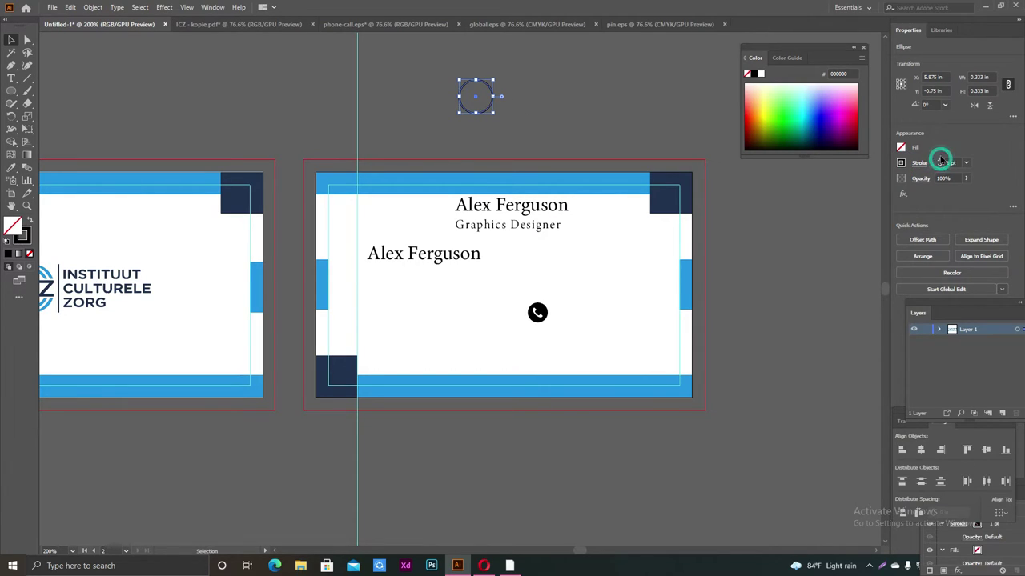
# Thin the circle's outline to 0.5 pt
pyautogui.click(568, 83)
pyautogui.click(490, 104)
pyautogui.click(646, 86)
pyautogui.click(494, 104)
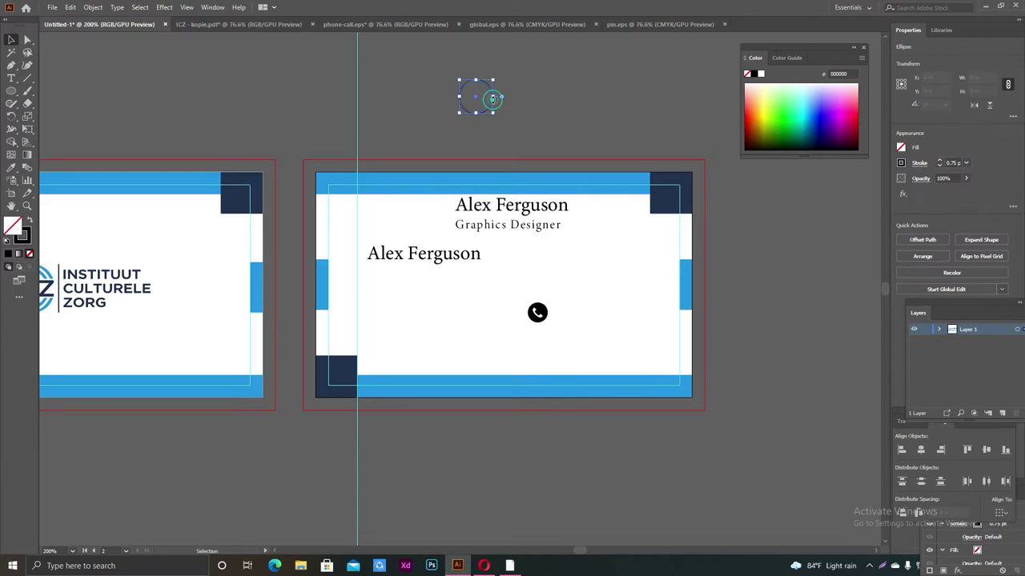
pyautogui.click(939, 166)
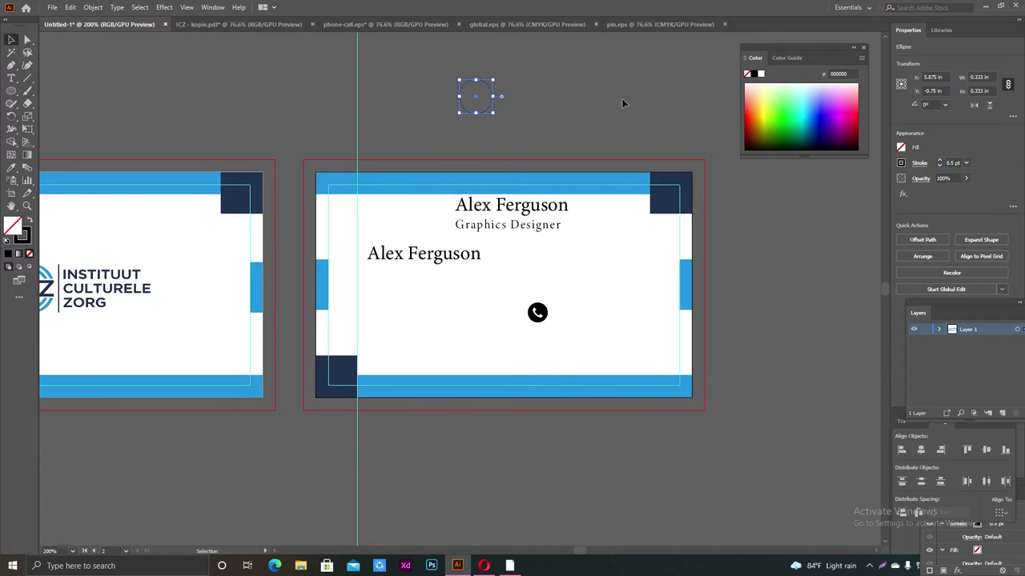
pyautogui.click(586, 80)
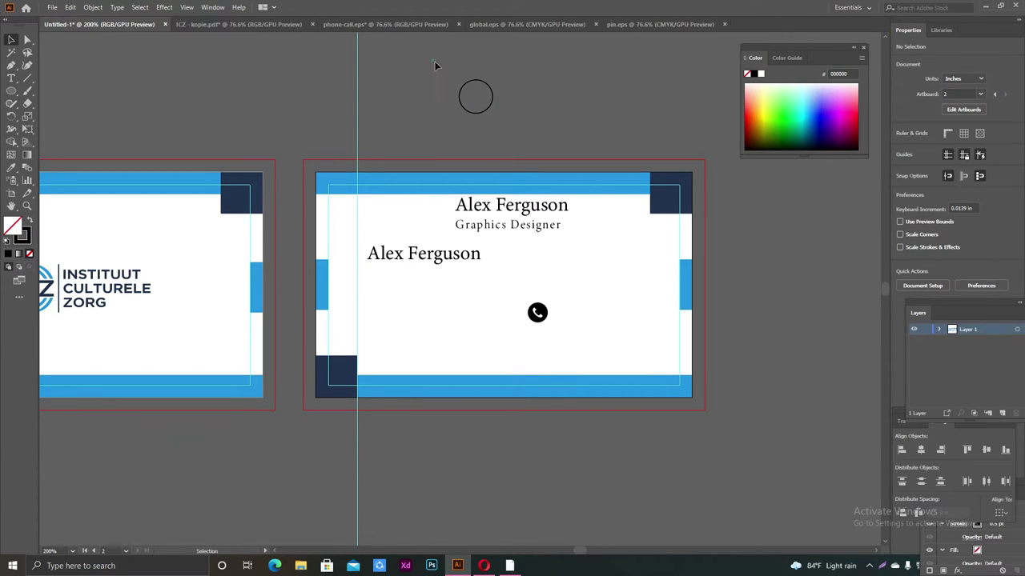
pyautogui.moveTo(434, 62); pyautogui.dragTo(568, 144)
# Zoom in and expand the circle's outline into a shape via Object > Expand
pyautogui.click(528, 87)
pyautogui.moveTo(429, 57); pyautogui.dragTo(518, 124)
pyautogui.hotkey('ctrl', '+')
pyautogui.scroll(1, 515, 130)
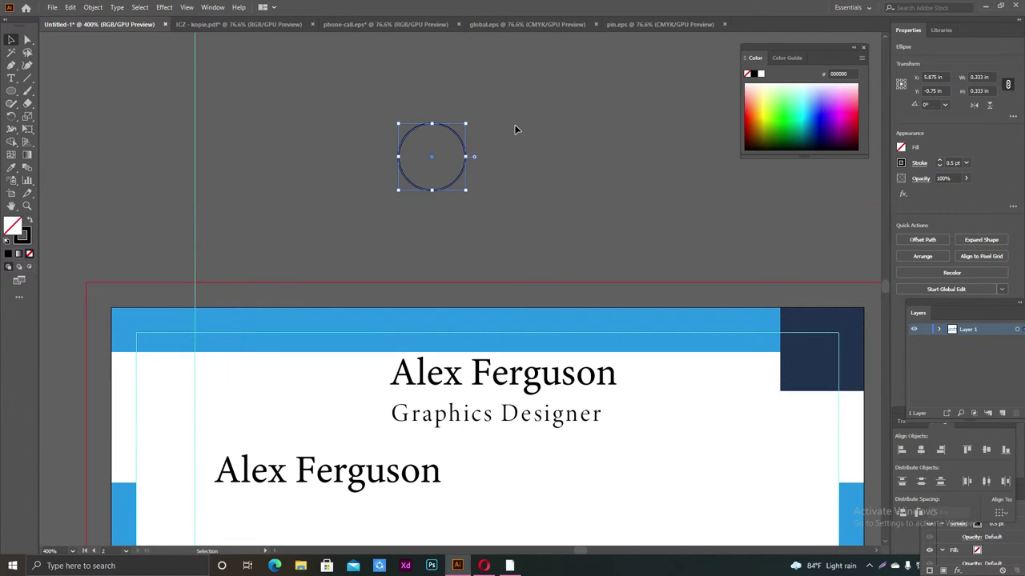
pyautogui.click(515, 125)
pyautogui.moveTo(390, 105); pyautogui.dragTo(472, 192)
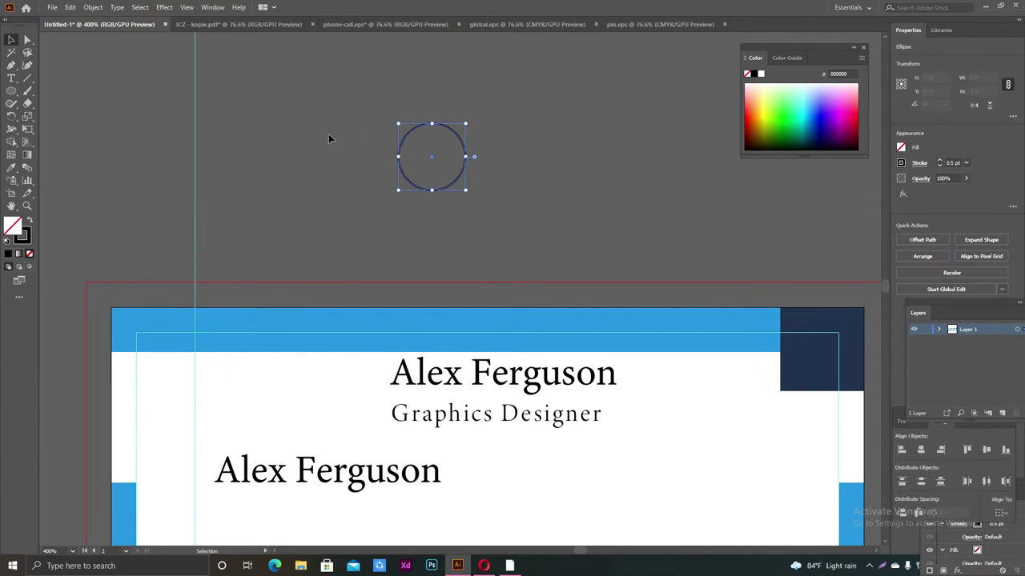
pyautogui.click(93, 7)
pyautogui.click(153, 131)
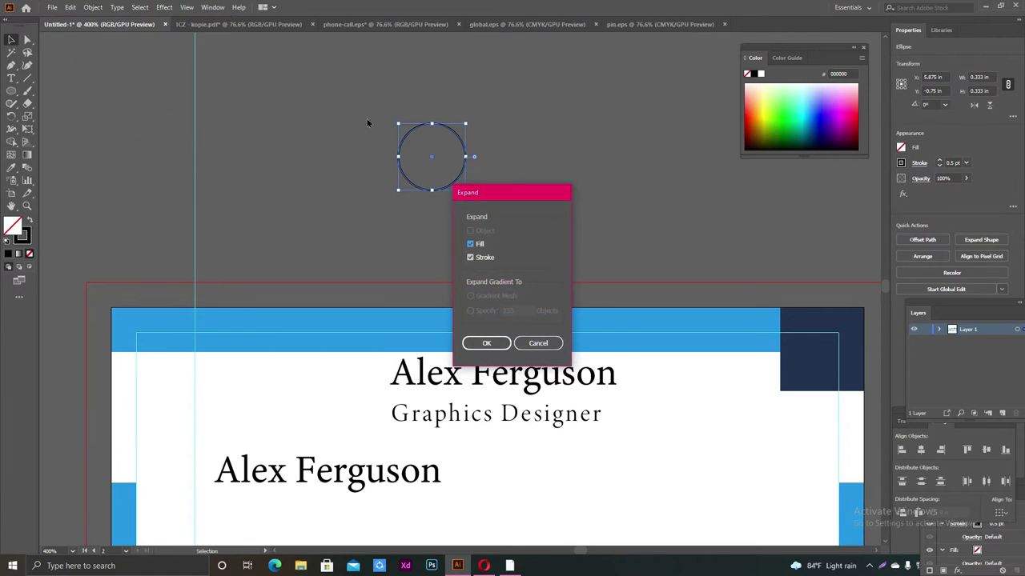
pyautogui.click(486, 344)
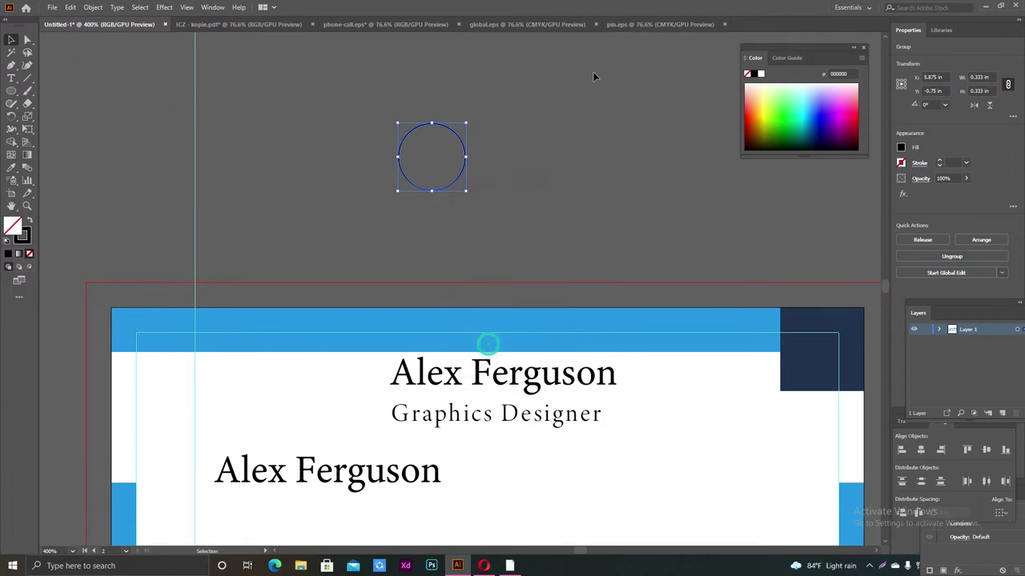
pyautogui.click(592, 71)
pyautogui.moveTo(347, 91); pyautogui.dragTo(548, 252)
# Move the phone glyph up into the middle of the ring
pyautogui.scroll(-2, 552, 193)
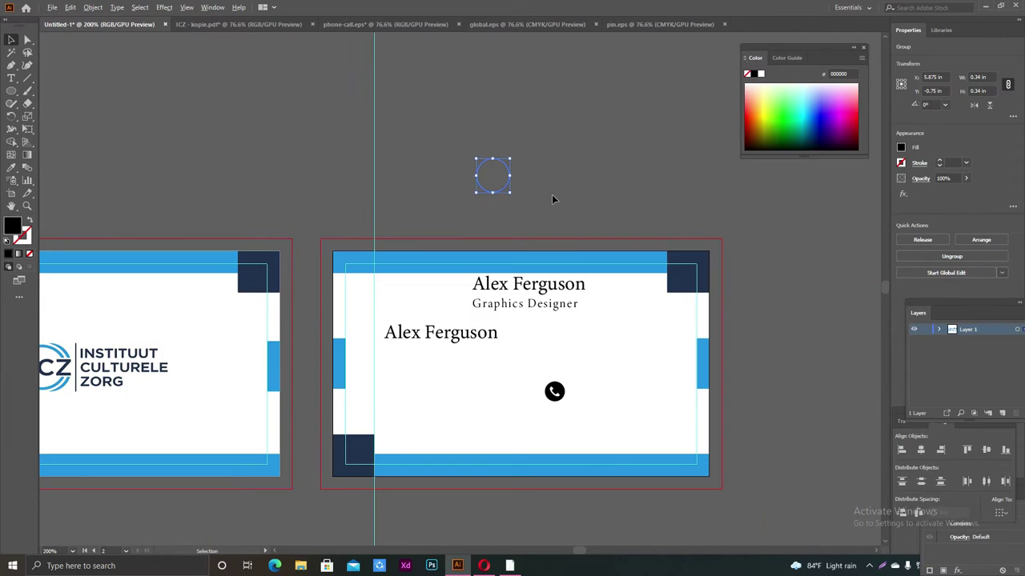
pyautogui.scroll(-1, 552, 195)
pyautogui.click(558, 165)
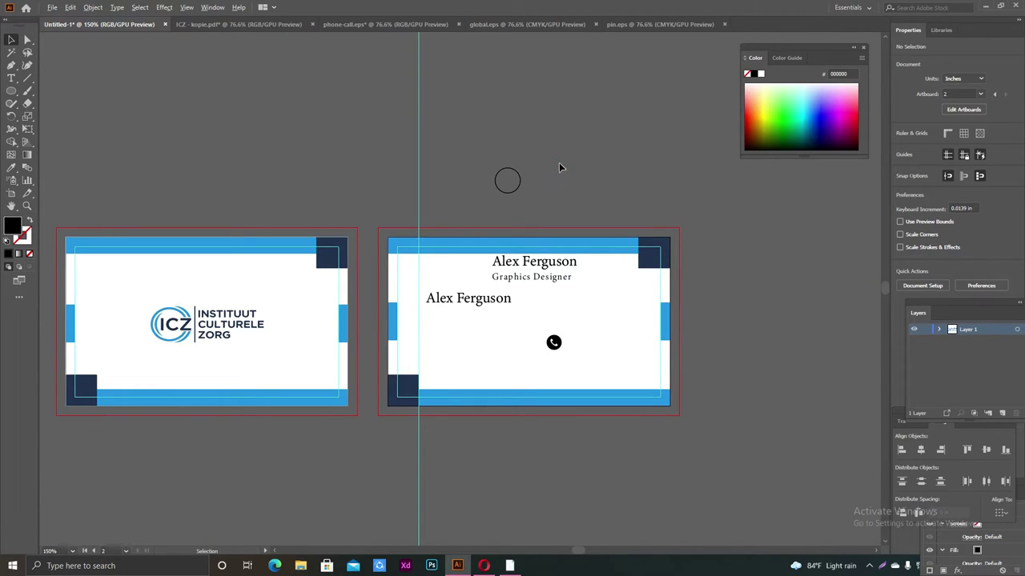
pyautogui.scroll(1, 560, 166)
pyautogui.moveTo(497, 172); pyautogui.dragTo(491, 191)
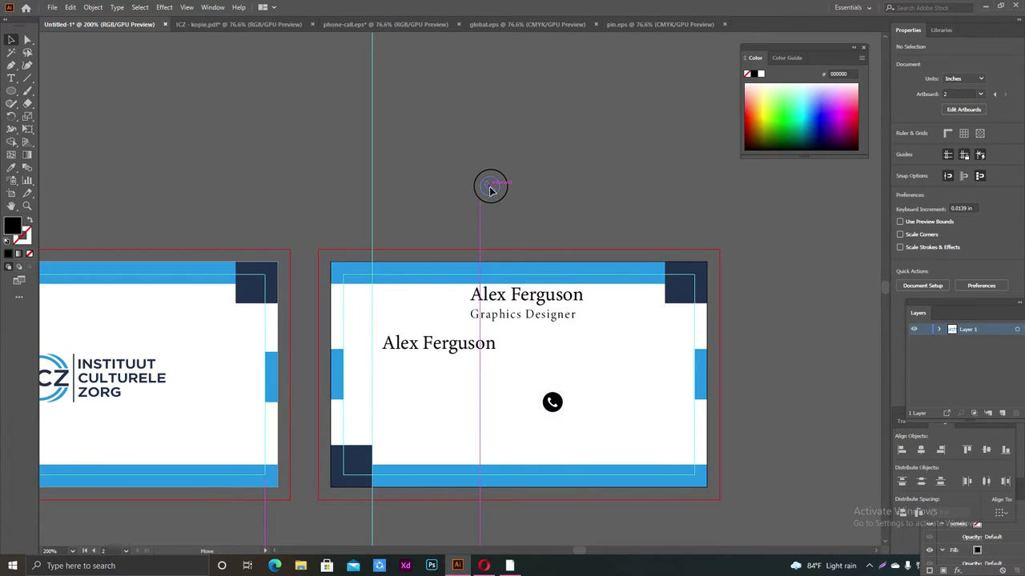
pyautogui.scroll(2, 523, 210)
pyautogui.scroll(1, 523, 209)
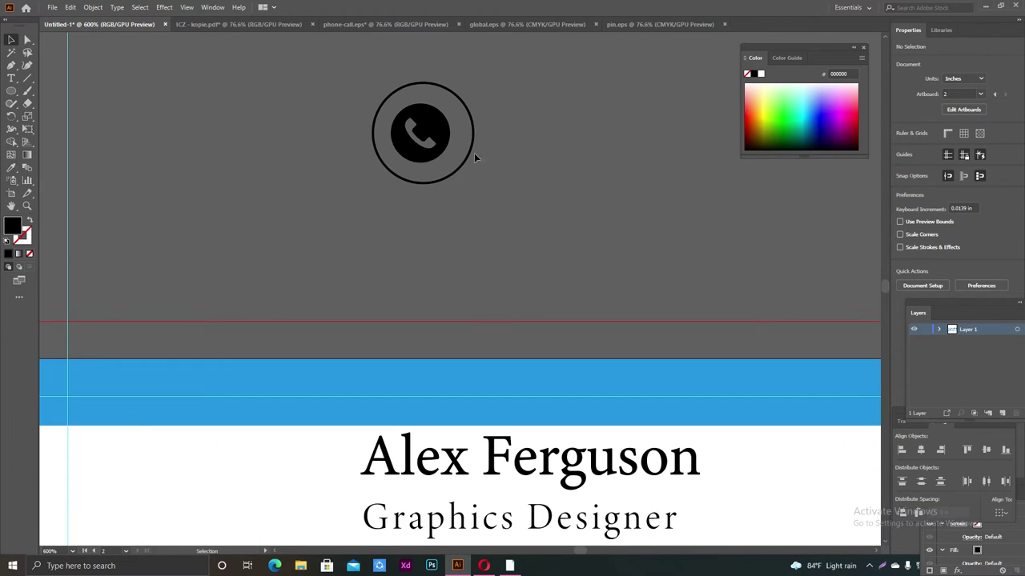
pyautogui.moveTo(426, 132)
pyautogui.mouseDown()
pyautogui.moveTo(429, 122)
pyautogui.moveTo(423, 129)
pyautogui.mouseUp()
pyautogui.click(503, 163)
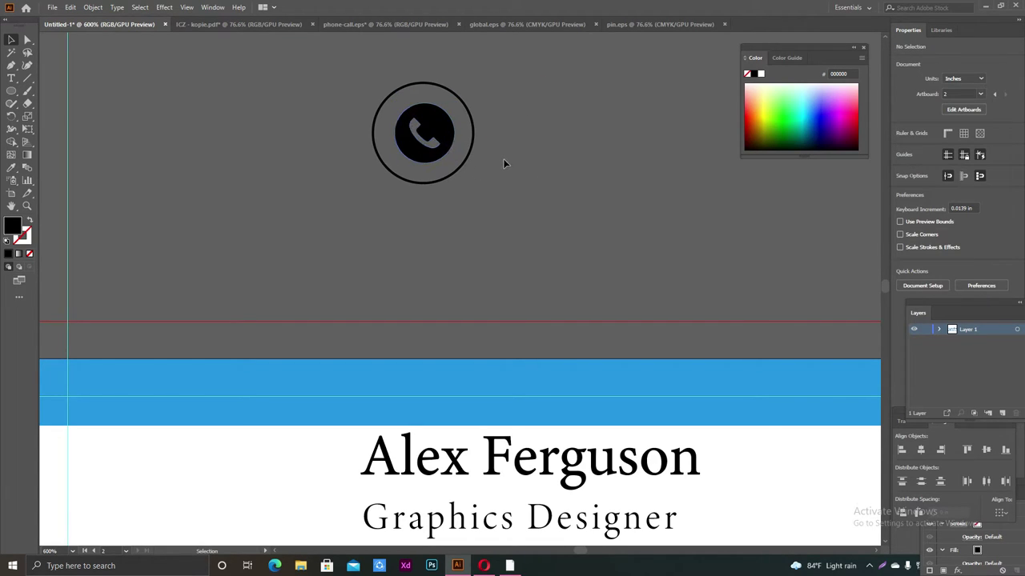
# Centre the phone glyph in the ring with Horizontal and Vertical Align Center
pyautogui.moveTo(341, 64); pyautogui.dragTo(837, 262)
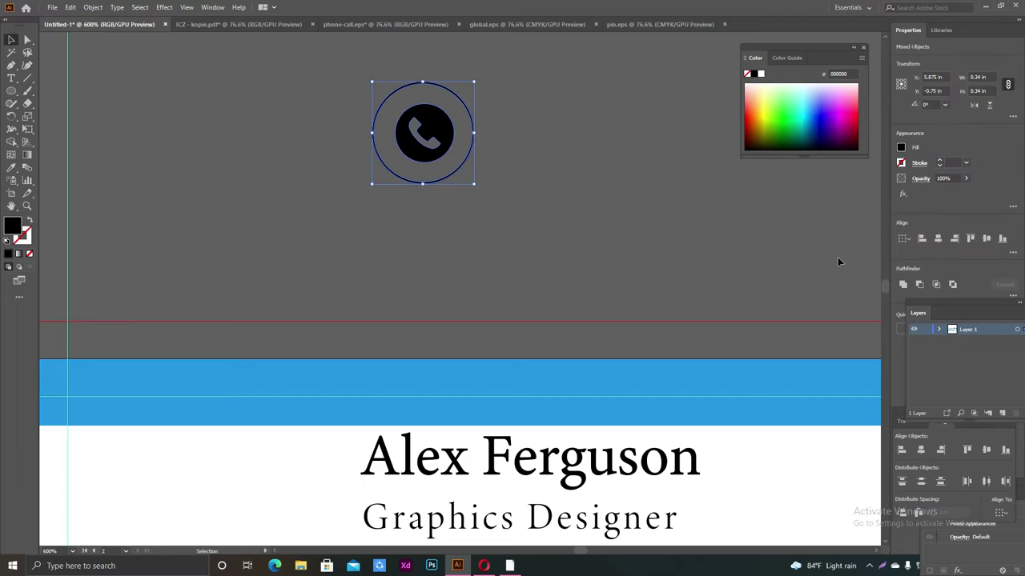
pyautogui.click(937, 238)
pyautogui.click(986, 238)
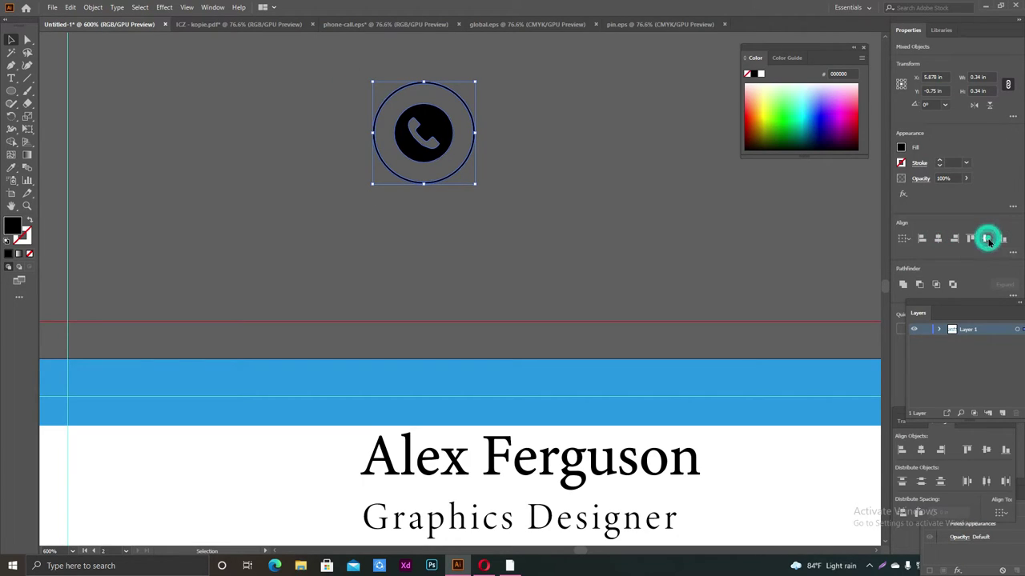
pyautogui.click(608, 168)
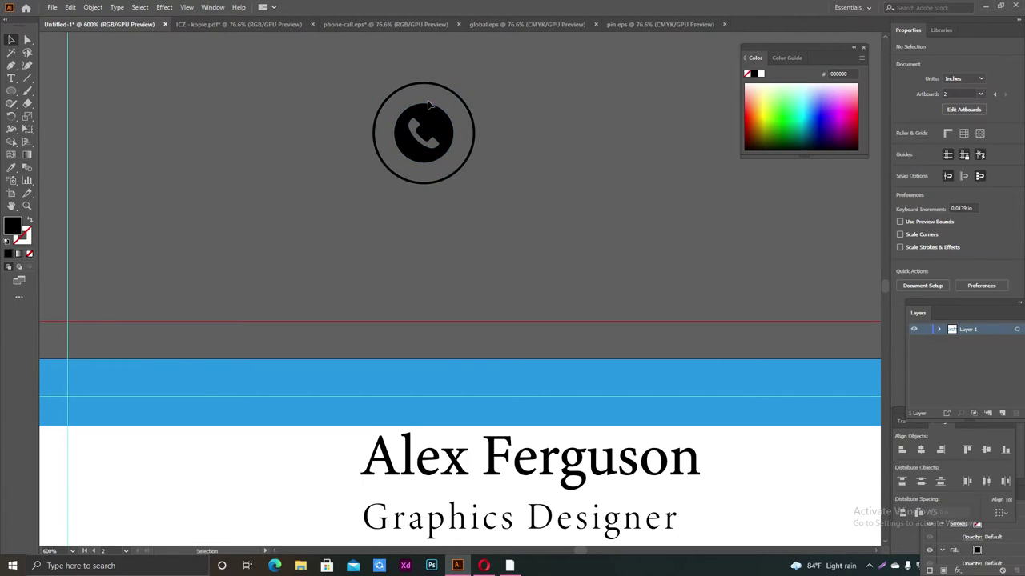
pyautogui.moveTo(341, 62); pyautogui.dragTo(490, 202)
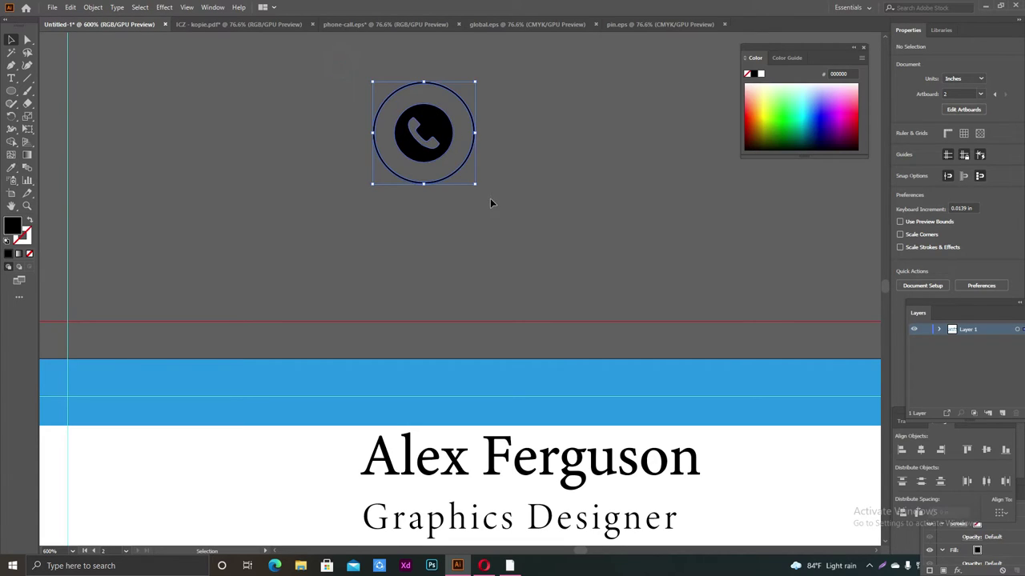
pyautogui.click(506, 122)
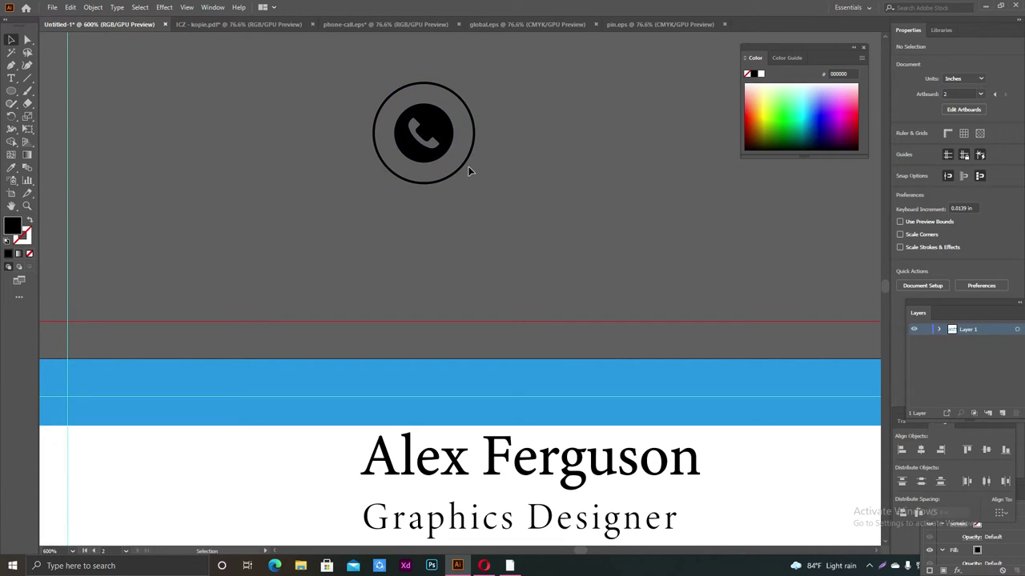
# Scale the ring-and-phone icon group down to about 0.24 in
pyautogui.click(467, 170)
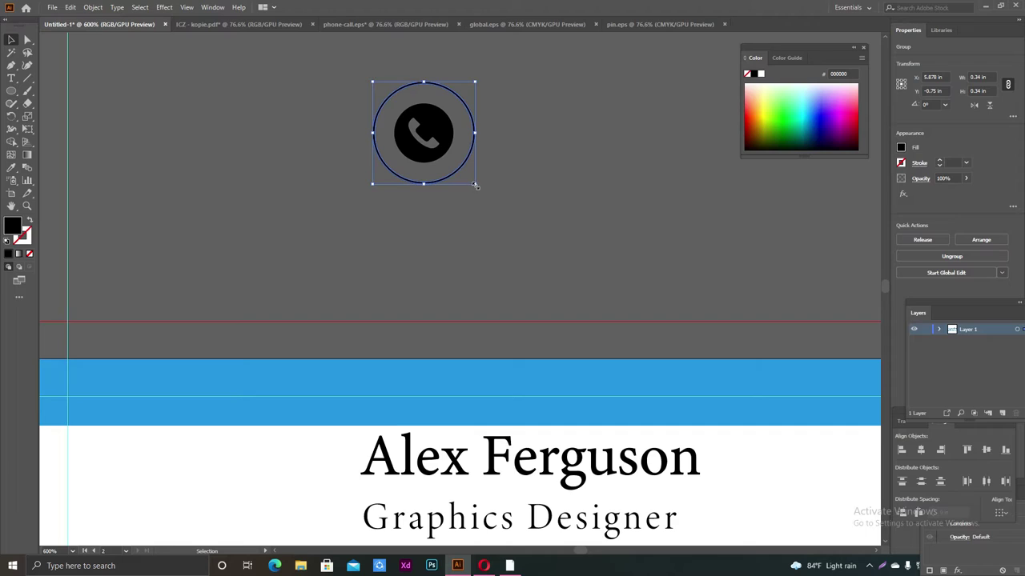
pyautogui.moveTo(474, 185); pyautogui.dragTo(460, 174)
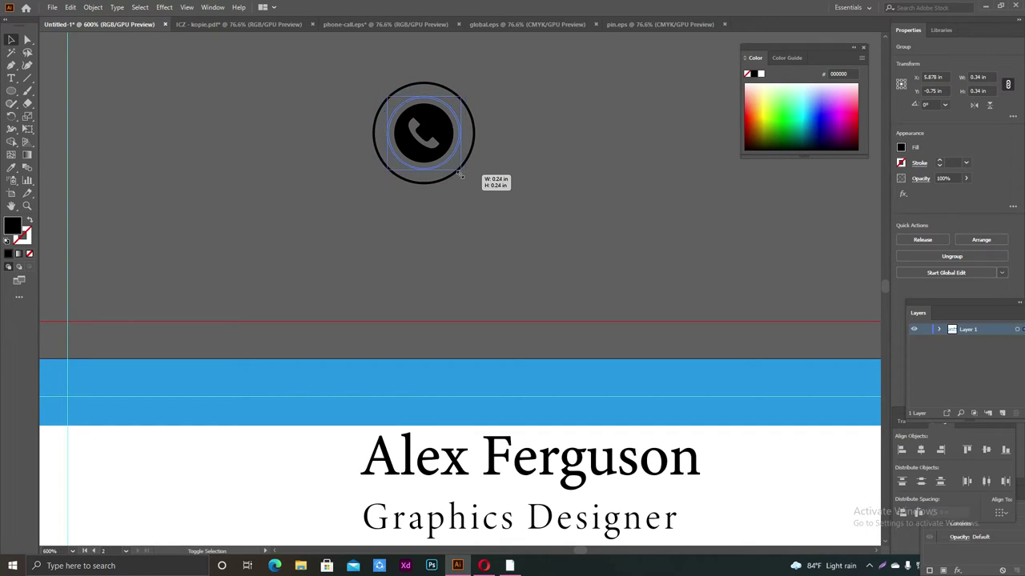
pyautogui.moveTo(461, 174); pyautogui.dragTo(457, 166)
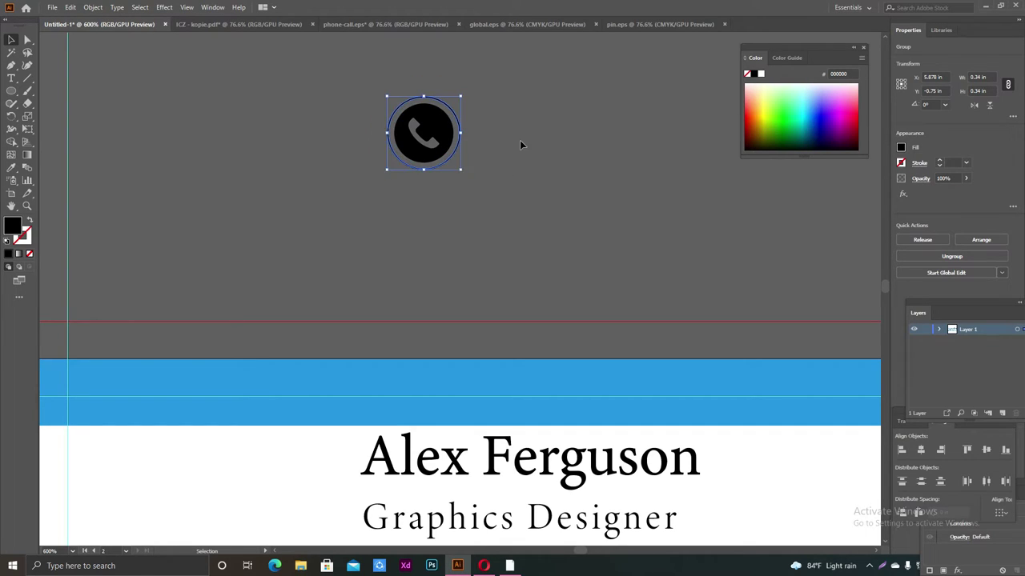
pyautogui.click(522, 140)
# Ungroup the phone icon to separate the ring from the phone glyph
pyautogui.scroll(-1, 521, 155)
pyautogui.scroll(-3, 521, 158)
pyautogui.scroll(-1, 521, 156)
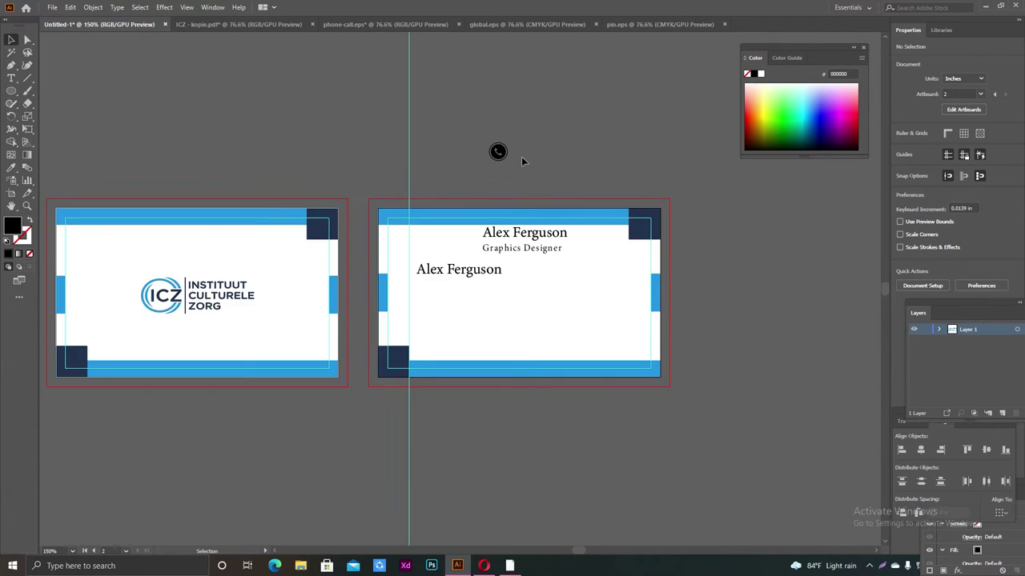
pyautogui.scroll(4, 457, 112)
pyautogui.scroll(1, 457, 116)
pyautogui.moveTo(508, 126); pyautogui.dragTo(629, 307)
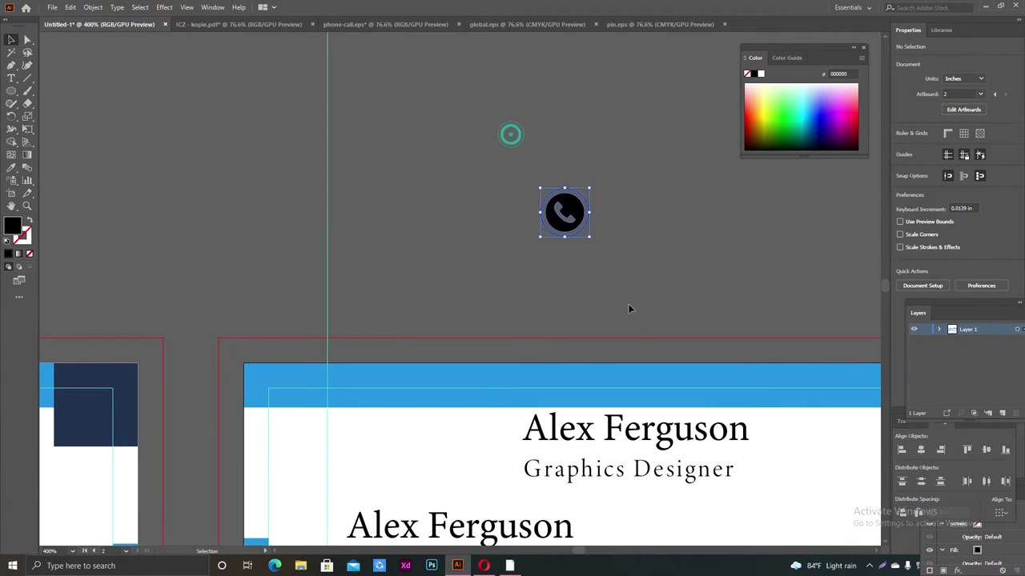
pyautogui.click(629, 192)
pyautogui.moveTo(518, 156)
pyautogui.mouseDown()
pyautogui.moveTo(603, 240)
pyautogui.moveTo(583, 231)
pyautogui.mouseUp()
pyautogui.scroll(-1, 621, 147)
pyautogui.scroll(-1, 622, 147)
pyautogui.click(623, 169)
pyautogui.click(570, 165)
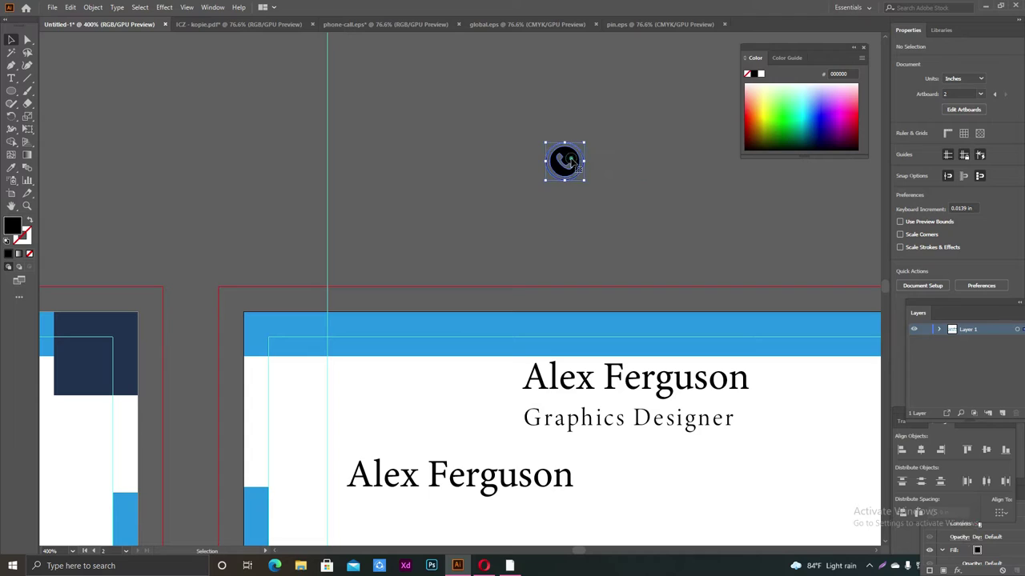
pyautogui.click(638, 199)
pyautogui.moveTo(545, 119); pyautogui.dragTo(611, 156)
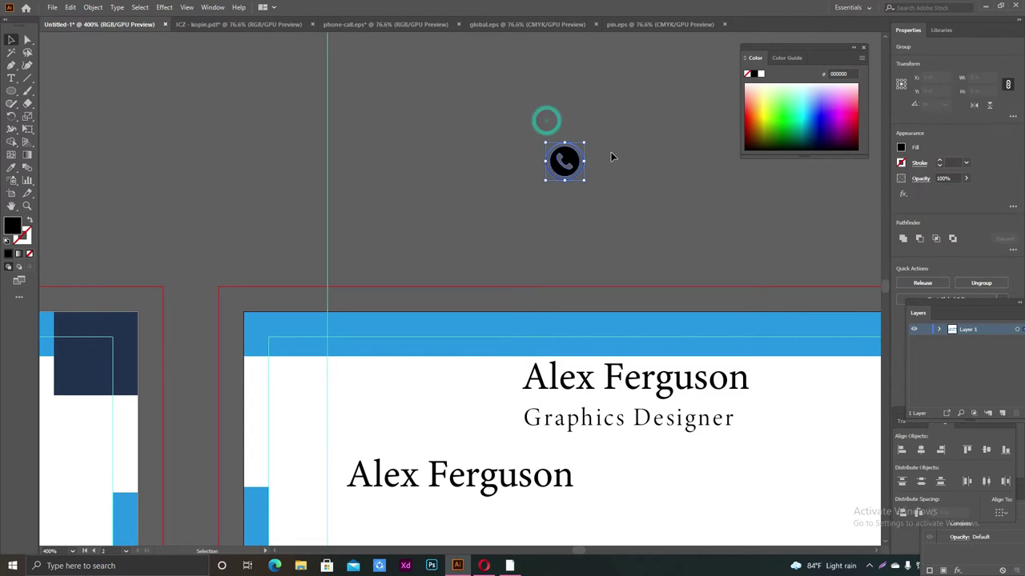
pyautogui.rightClick(612, 158)
pyautogui.click(646, 243)
# Shrink the inner phone glyph to about 0.13 in within its ring
pyautogui.click(632, 175)
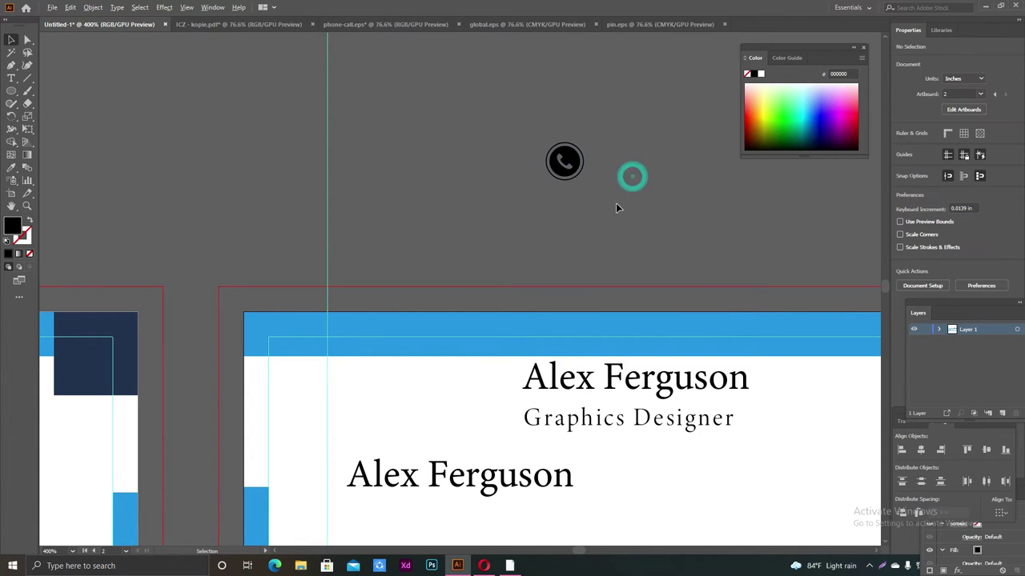
pyautogui.scroll(3, 618, 203)
pyautogui.scroll(2, 618, 208)
pyautogui.click(480, 130)
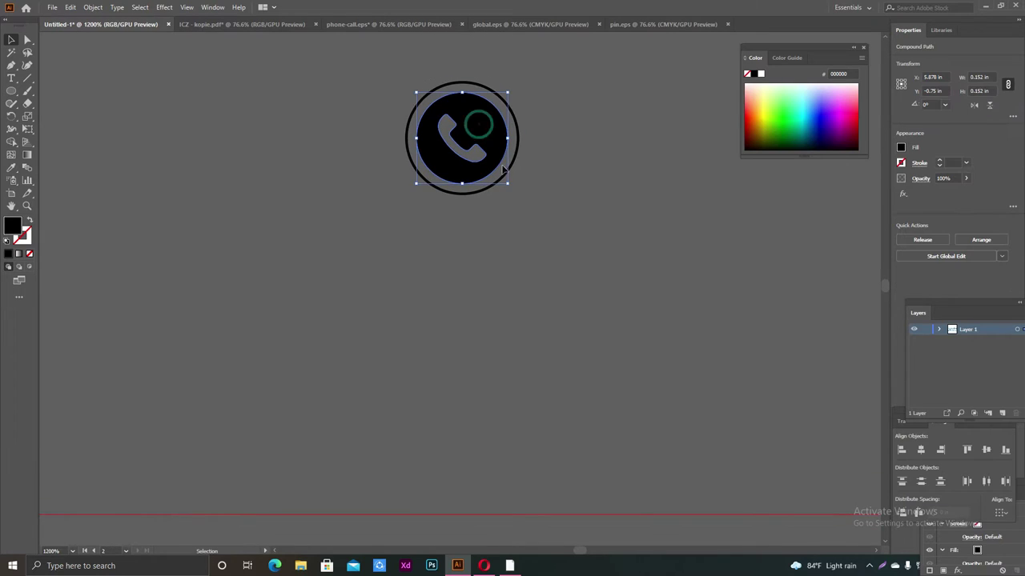
pyautogui.moveTo(509, 185); pyautogui.dragTo(495, 170)
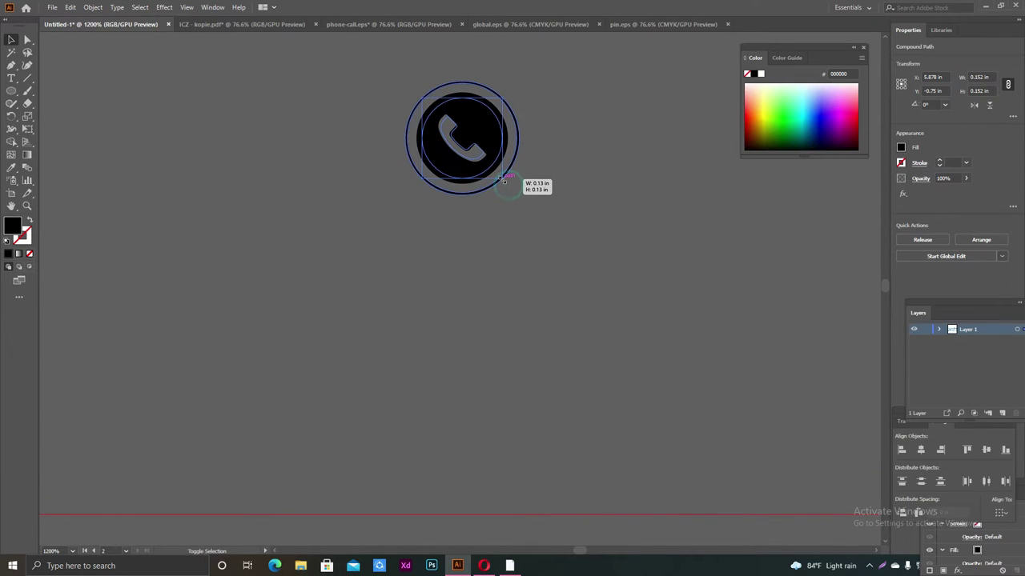
pyautogui.click(551, 163)
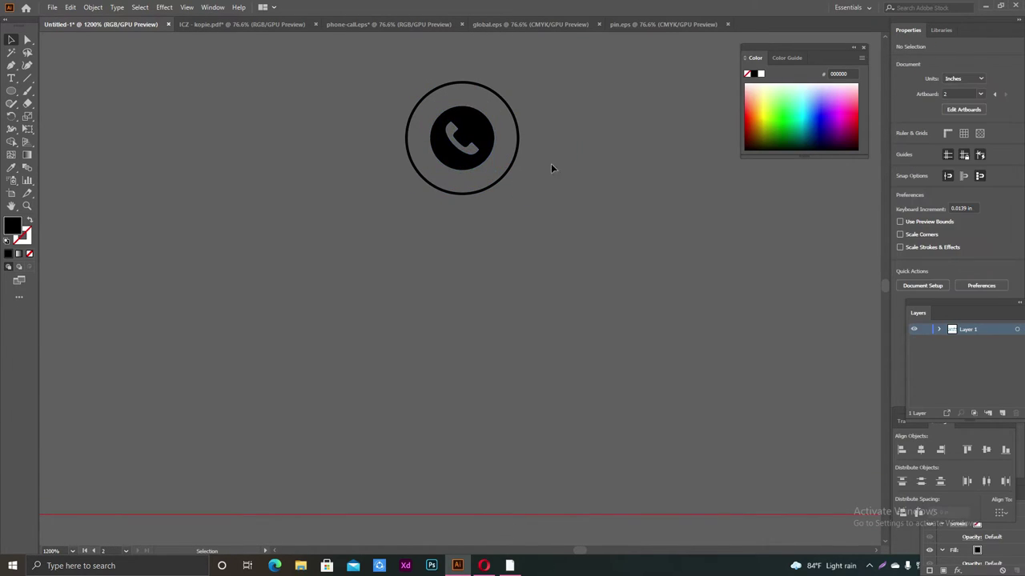
# Scale the whole phone icon down further to about 0.16 in
pyautogui.scroll(-3, 532, 164)
pyautogui.scroll(-1, 539, 175)
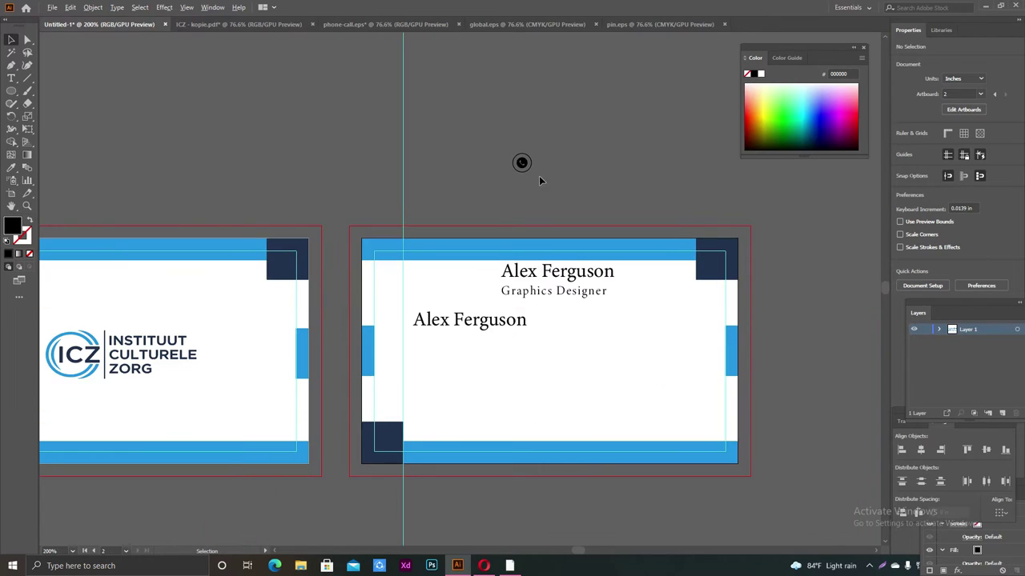
pyautogui.scroll(3, 558, 161)
pyautogui.scroll(1, 558, 160)
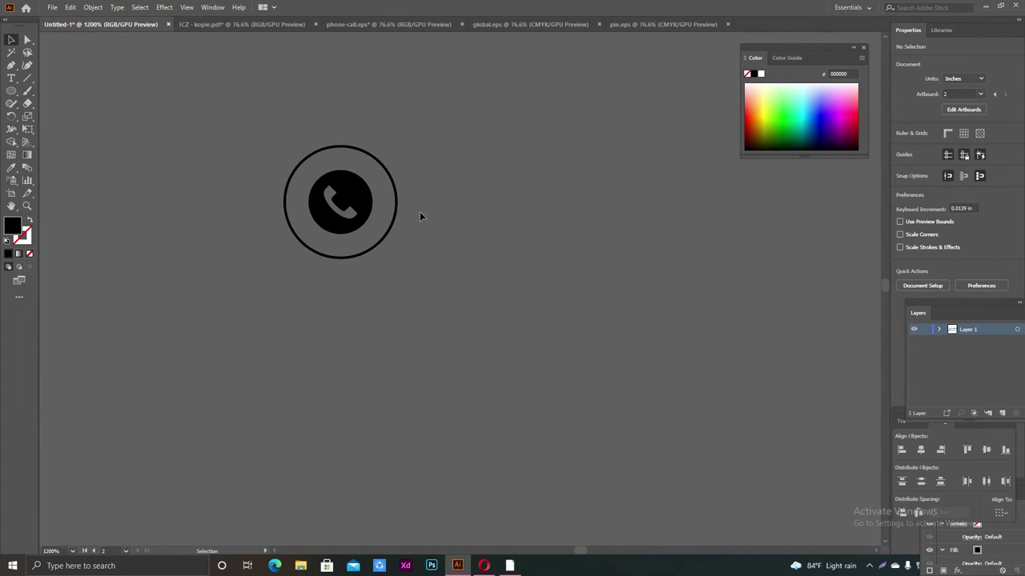
pyautogui.click(396, 226)
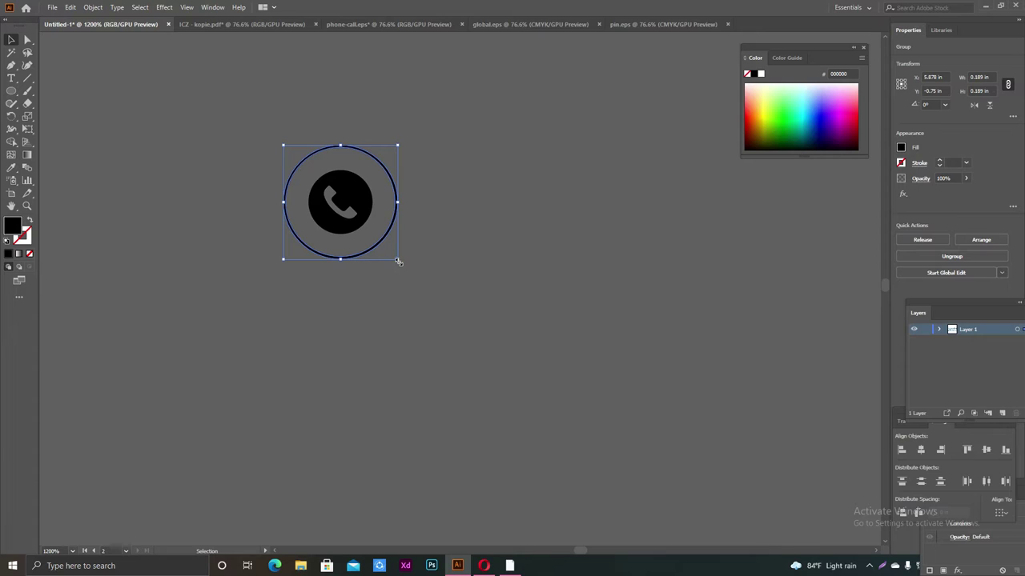
pyautogui.moveTo(398, 261); pyautogui.dragTo(391, 255)
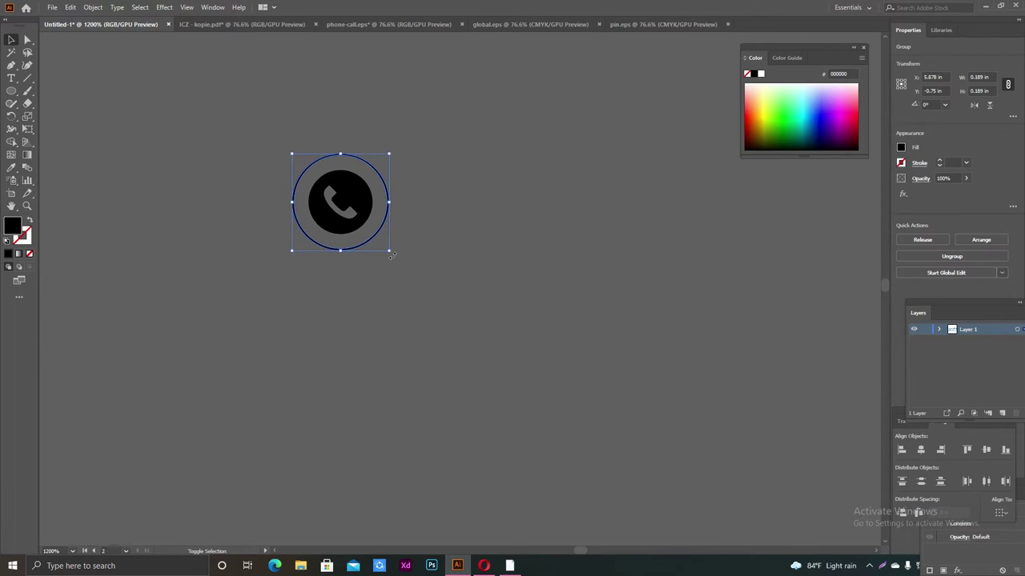
pyautogui.click(443, 178)
# Regroup the ring and phone glyph into one icon
pyautogui.moveTo(272, 102); pyautogui.dragTo(449, 350)
pyautogui.rightClick(456, 164)
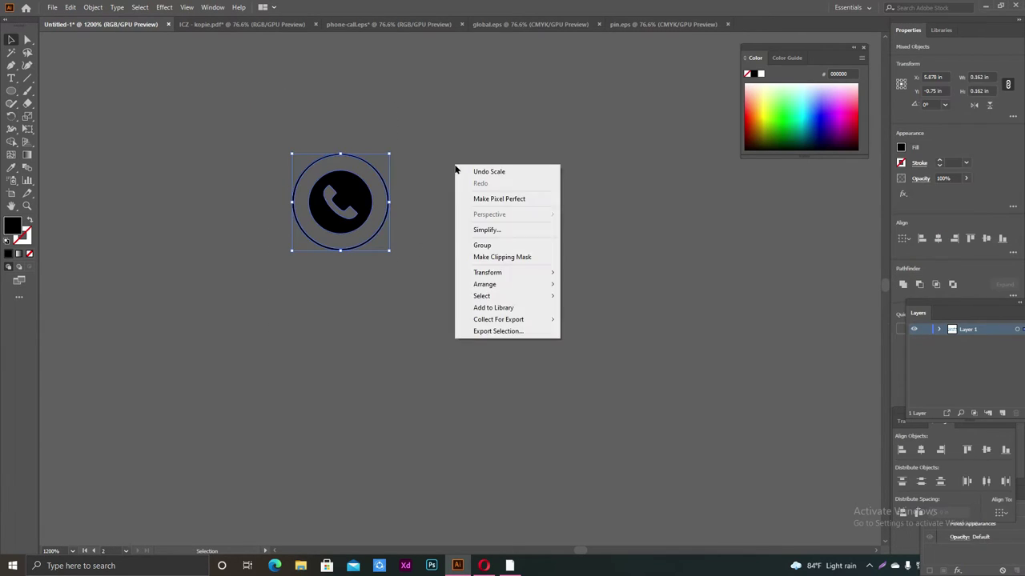
pyautogui.click(490, 245)
pyautogui.click(481, 209)
pyautogui.scroll(-2, 522, 198)
pyautogui.scroll(-3, 522, 198)
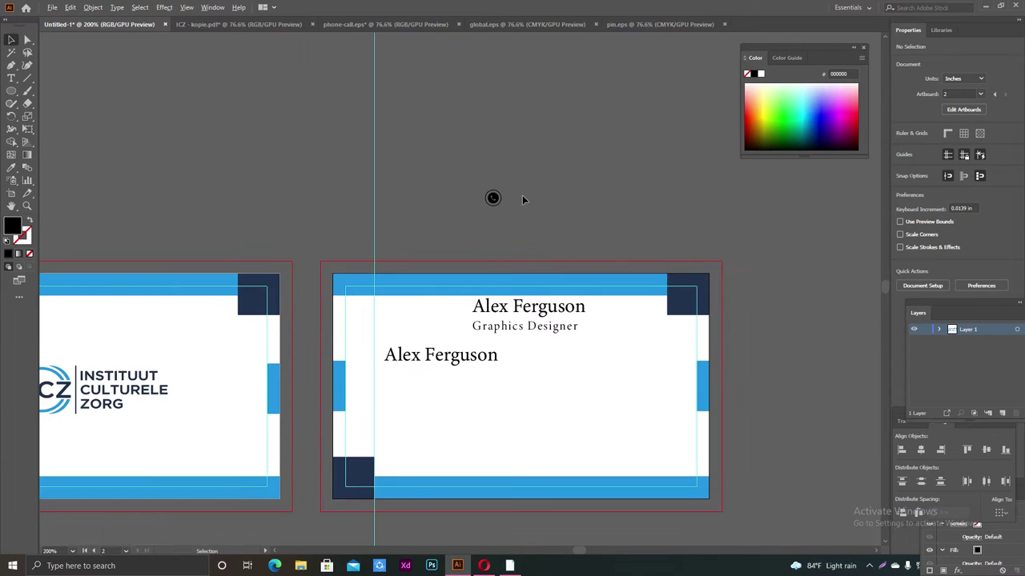
# Place a copy of the phone icon just left of the lower name line
pyautogui.moveTo(493, 197)
pyautogui.keyDown('alt'); pyautogui.mouseDown()
pyautogui.moveTo(551, 124)
pyautogui.moveTo(588, 147)
pyautogui.mouseUp(); pyautogui.keyUp('alt')
pyautogui.click(614, 149)
pyautogui.click(606, 101)
pyautogui.click(494, 197)
pyautogui.keyDown('alt'); pyautogui.moveTo(494, 197); pyautogui.dragTo(367, 354); pyautogui.keyUp('alt')
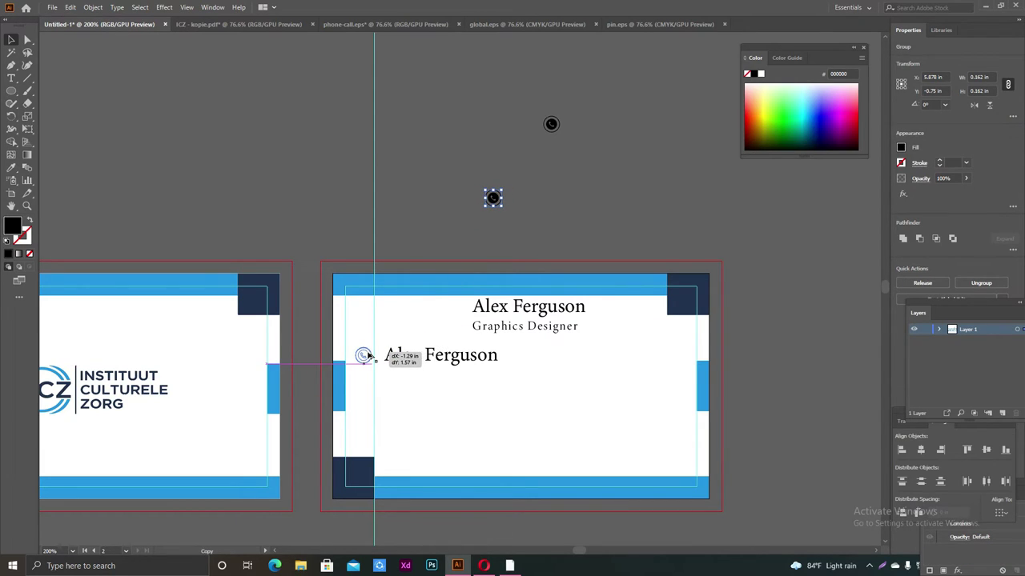
pyautogui.click(630, 229)
# Enlarge the placed phone icon slightly to about 0.193 in
pyautogui.scroll(2, 528, 274)
pyautogui.scroll(-5, 528, 276)
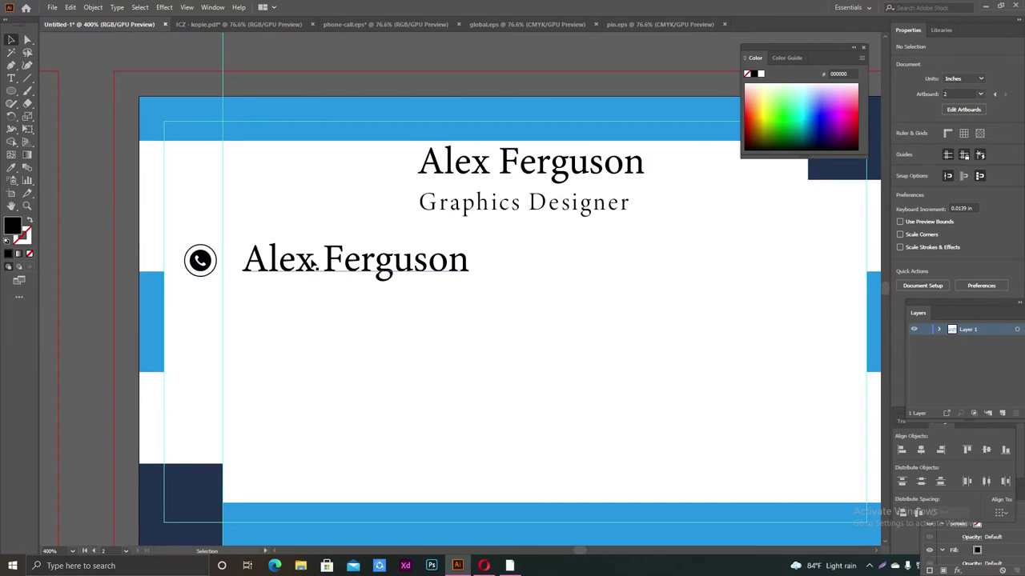
pyautogui.click(200, 260)
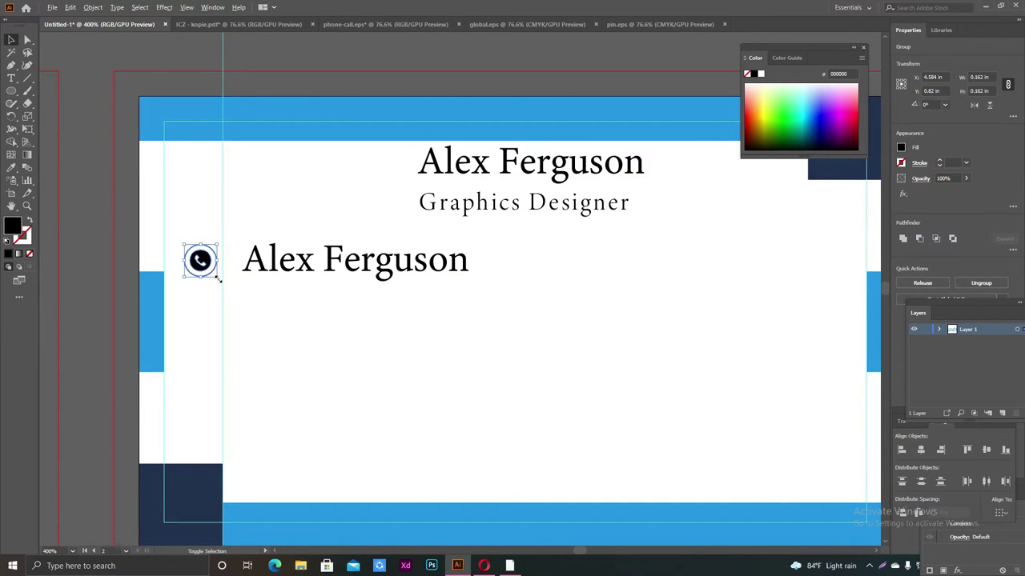
pyautogui.moveTo(216, 278); pyautogui.dragTo(221, 282)
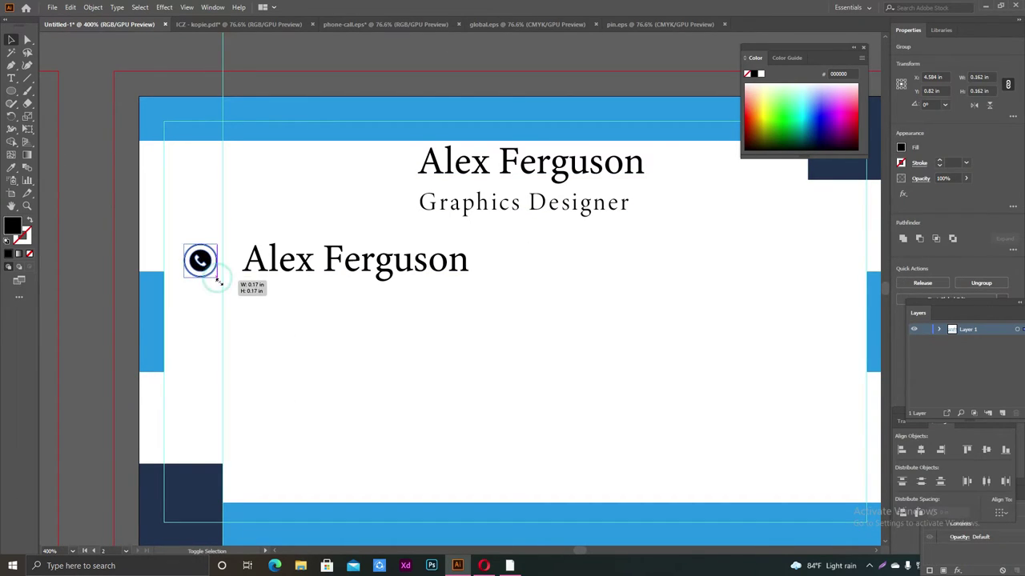
pyautogui.click(360, 64)
pyautogui.moveTo(329, 265); pyautogui.dragTo(335, 264)
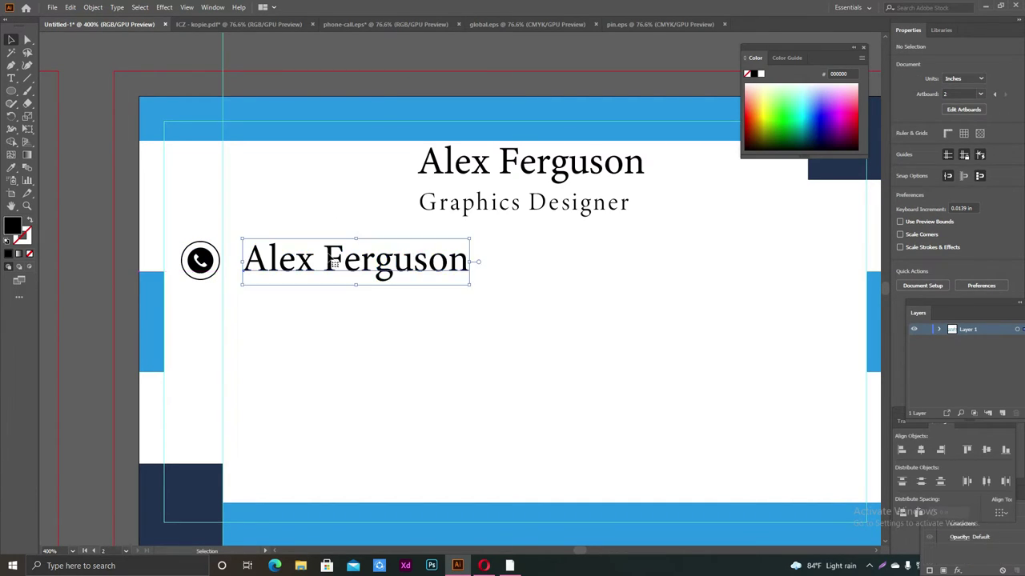
# Replace the lower name text beside the phone icon with the contact's phone number
pyautogui.doubleClick(470, 263)
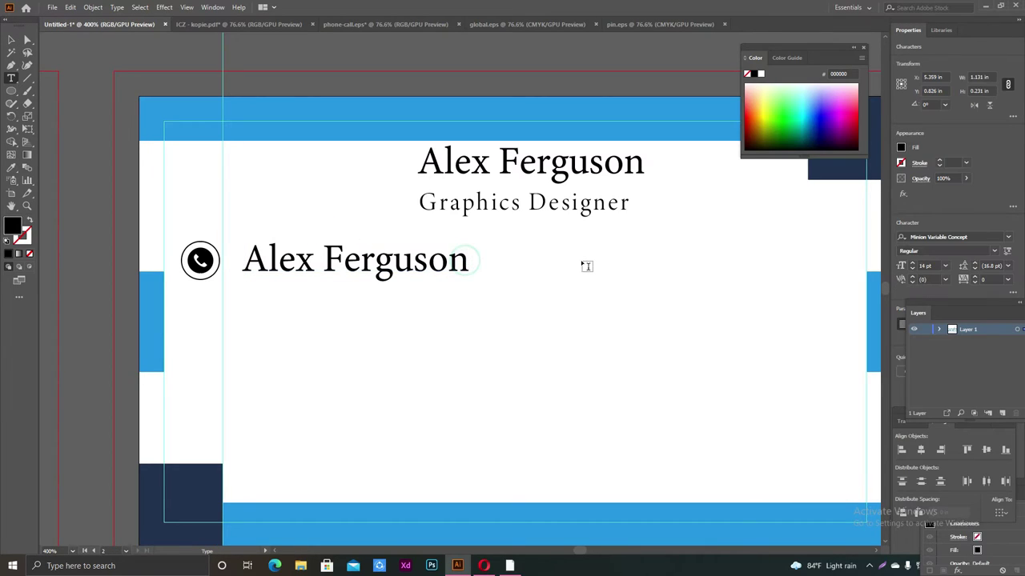
pyautogui.press('BackSpace')
pyautogui.press('BackSpace')
pyautogui.press('BackSpace')
pyautogui.press('BackSpace')
pyautogui.press('BackSpace')
pyautogui.press('BackSpace')
pyautogui.press('BackSpace')
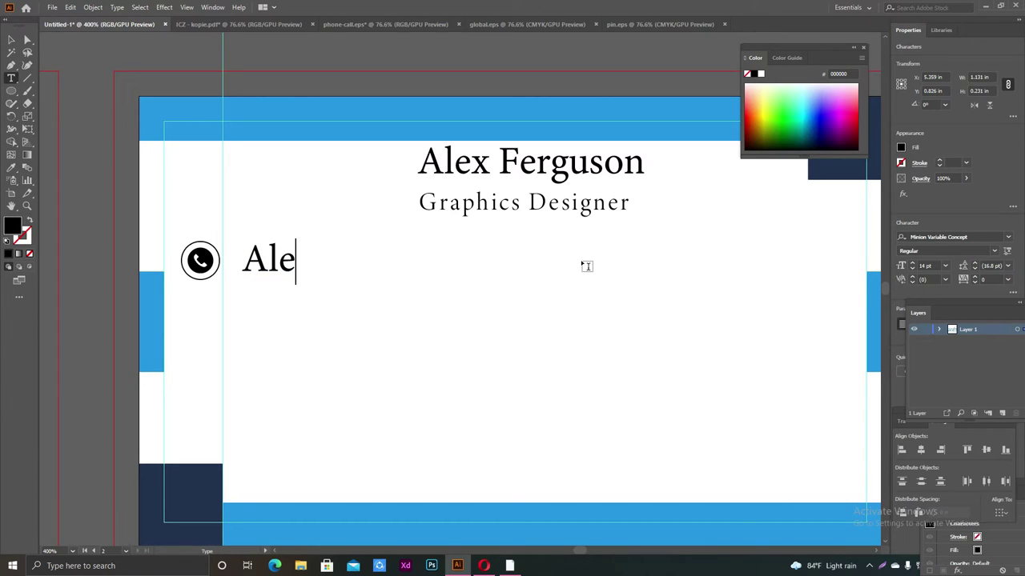
pyautogui.press('BackSpace')
pyautogui.press('BackSpace')
pyautogui.press('BackSpace')
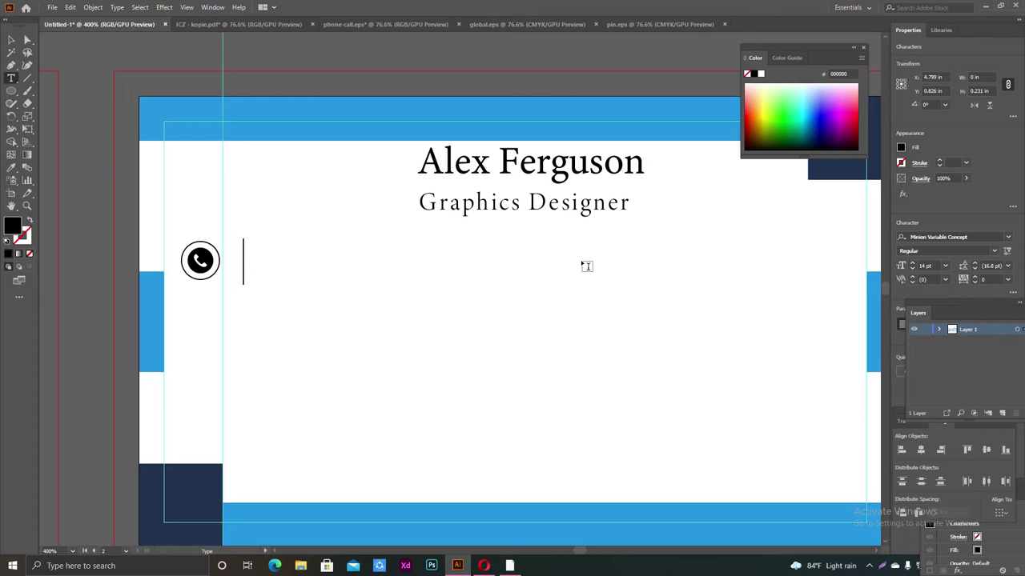
pyautogui.write('+88')
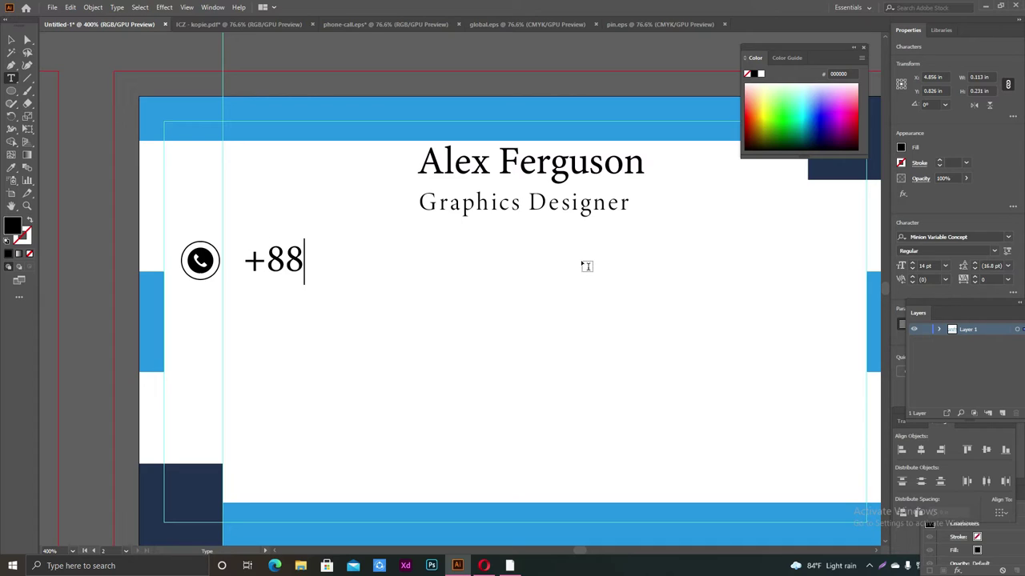
pyautogui.write('016')
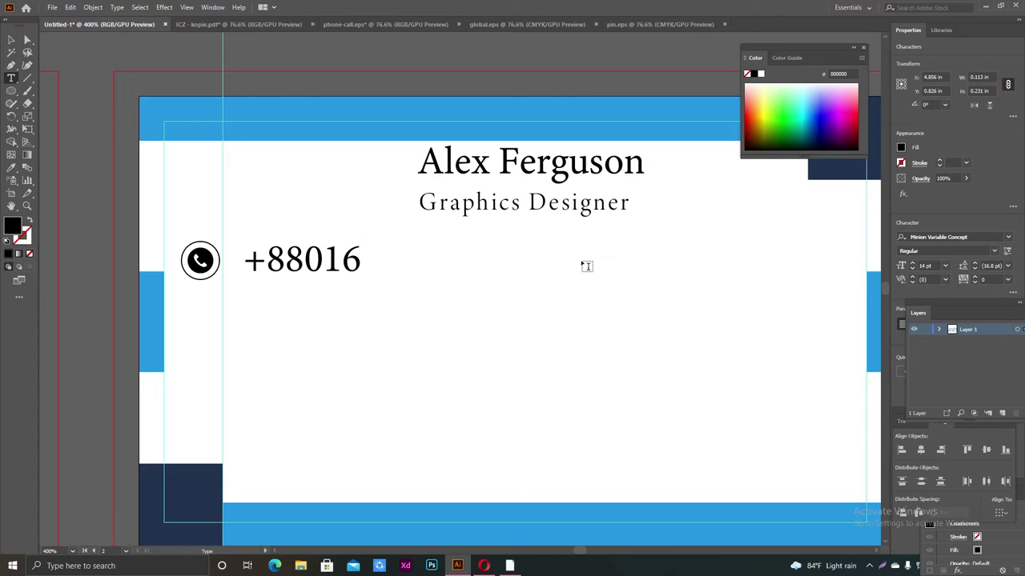
pyautogui.write('000')
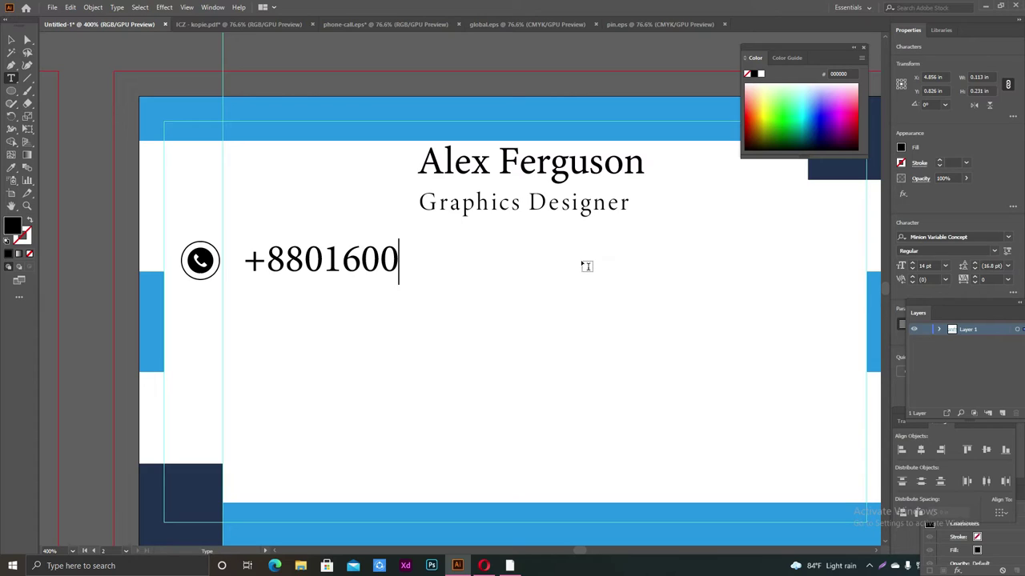
pyautogui.write('00000')
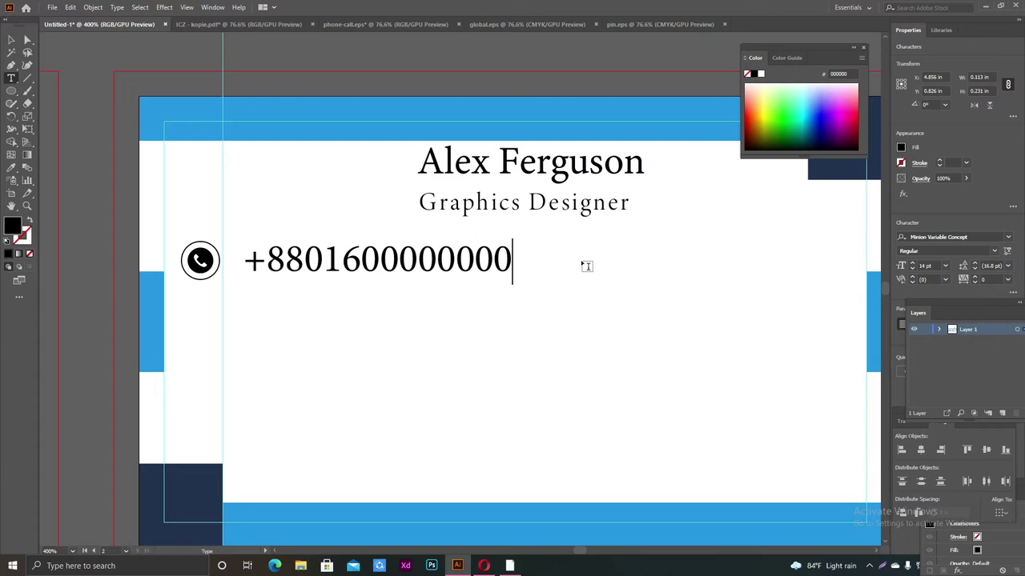
pyautogui.click(13, 37)
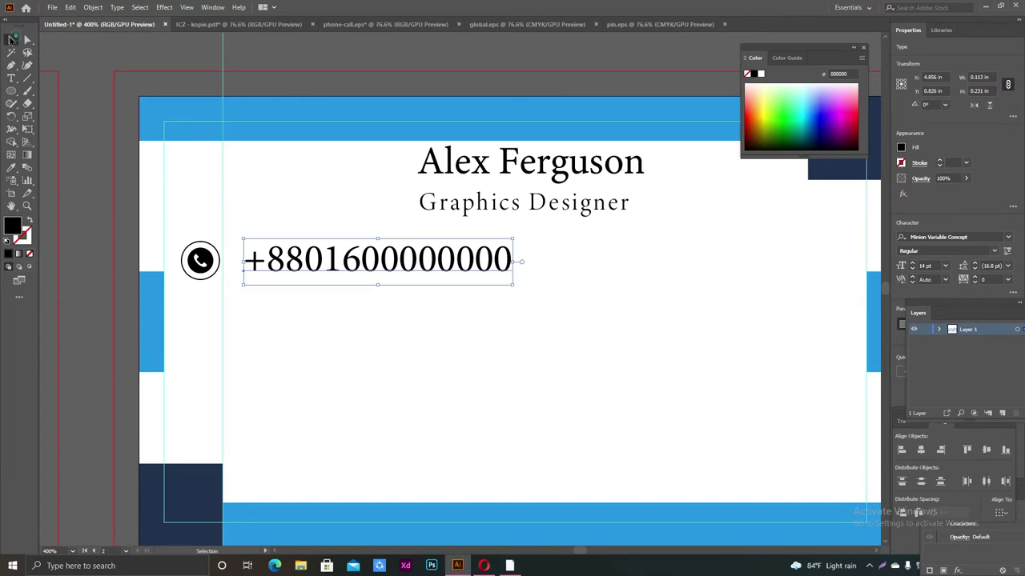
# Move the spare phone icon lower on the pasteboard above the card
pyautogui.click(566, 244)
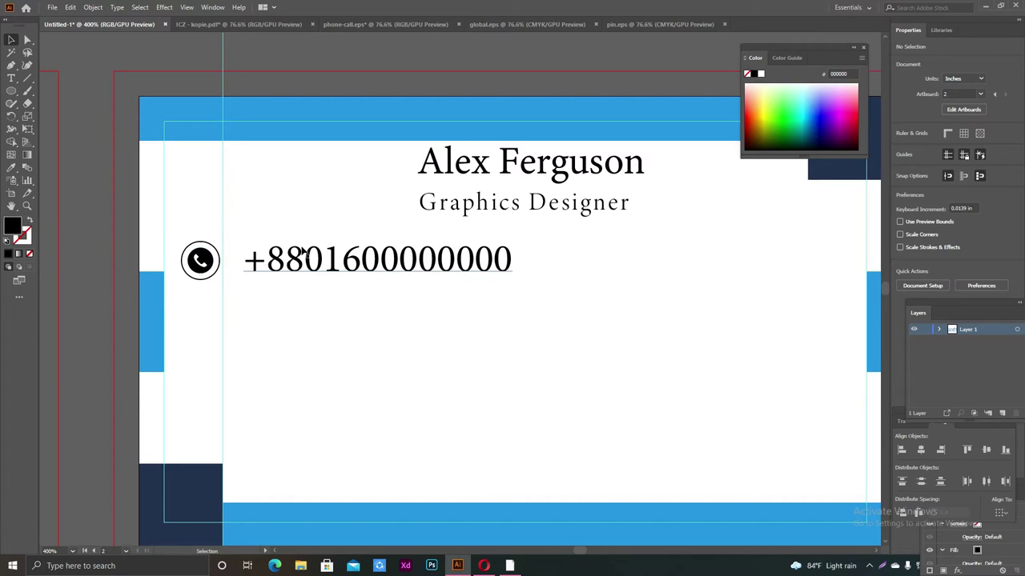
pyautogui.scroll(2, 296, 256)
pyautogui.scroll(2, 446, 208)
pyautogui.click(460, 87)
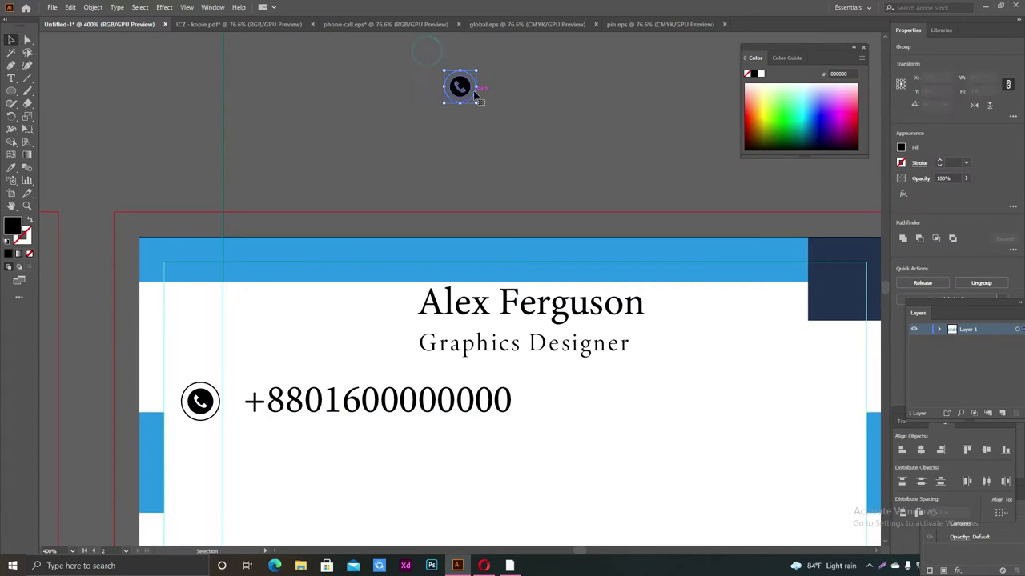
pyautogui.moveTo(460, 86); pyautogui.dragTo(448, 151)
pyautogui.click(464, 127)
pyautogui.scroll(-2, 603, 135)
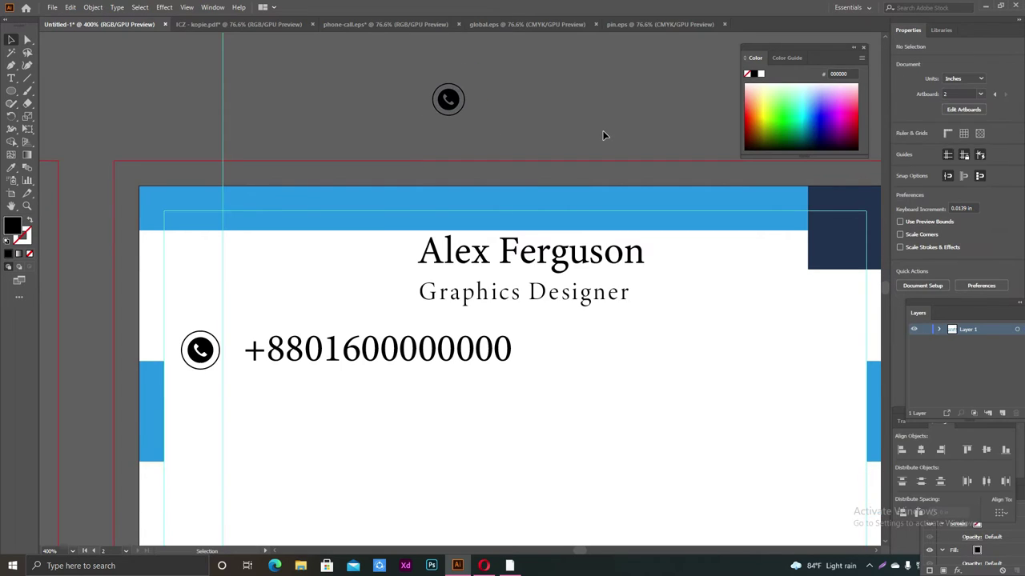
# Change the phone number's font style to Display
pyautogui.click(394, 325)
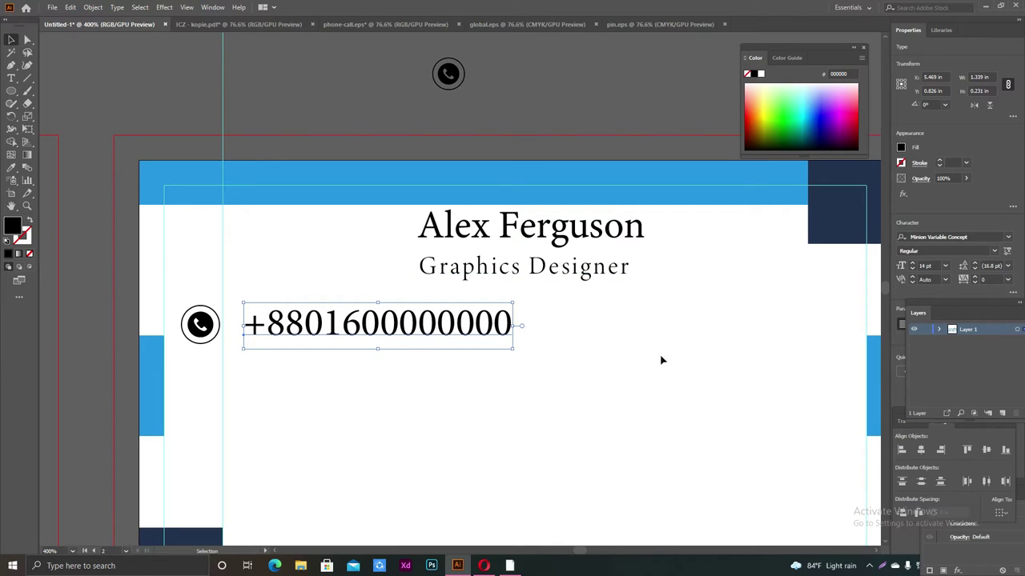
pyautogui.click(995, 250)
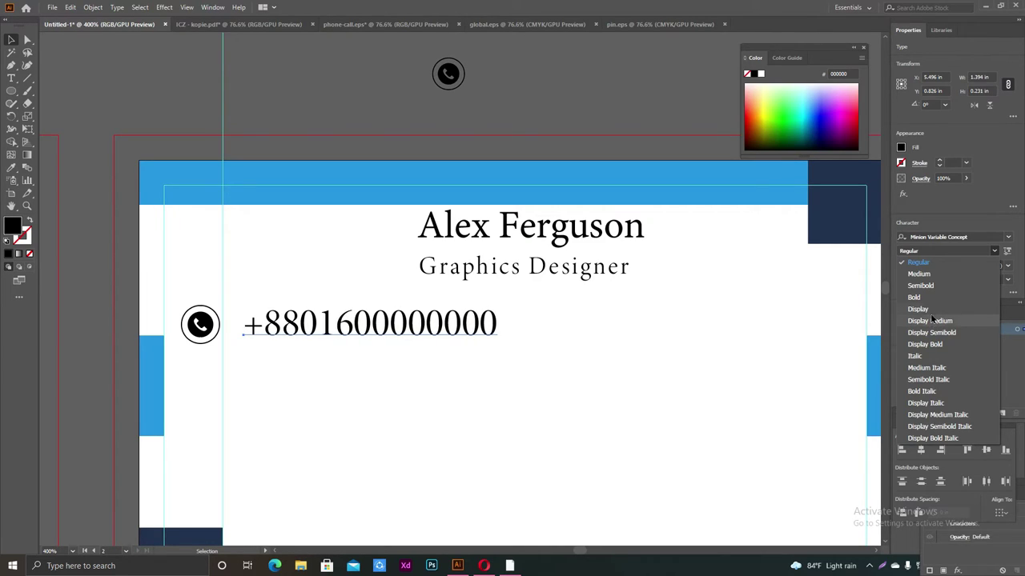
pyautogui.click(931, 311)
pyautogui.click(632, 377)
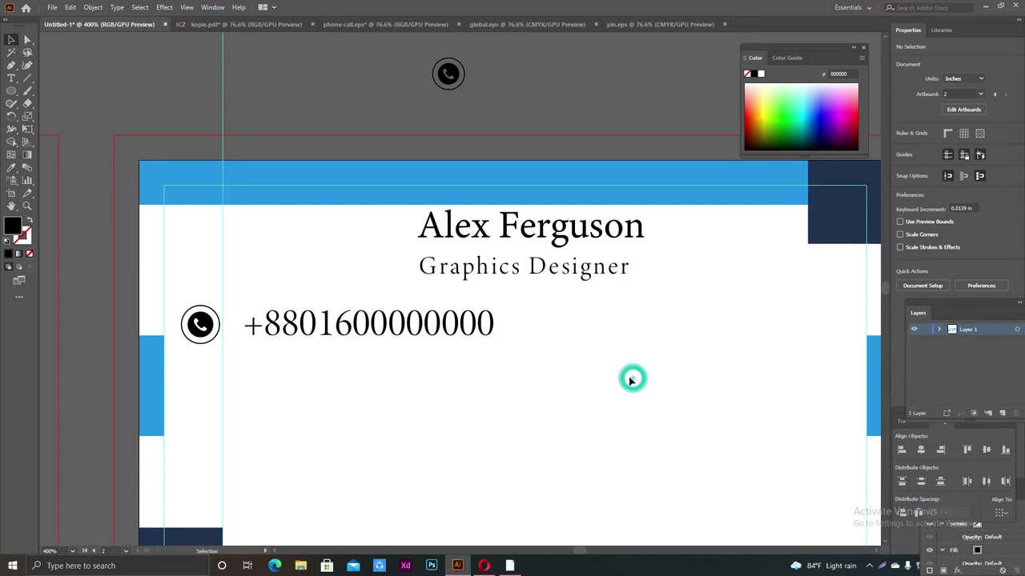
pyautogui.scroll(-3, 622, 376)
# Step the phone number's font size down four times to 10 pt
pyautogui.scroll(-2, 622, 380)
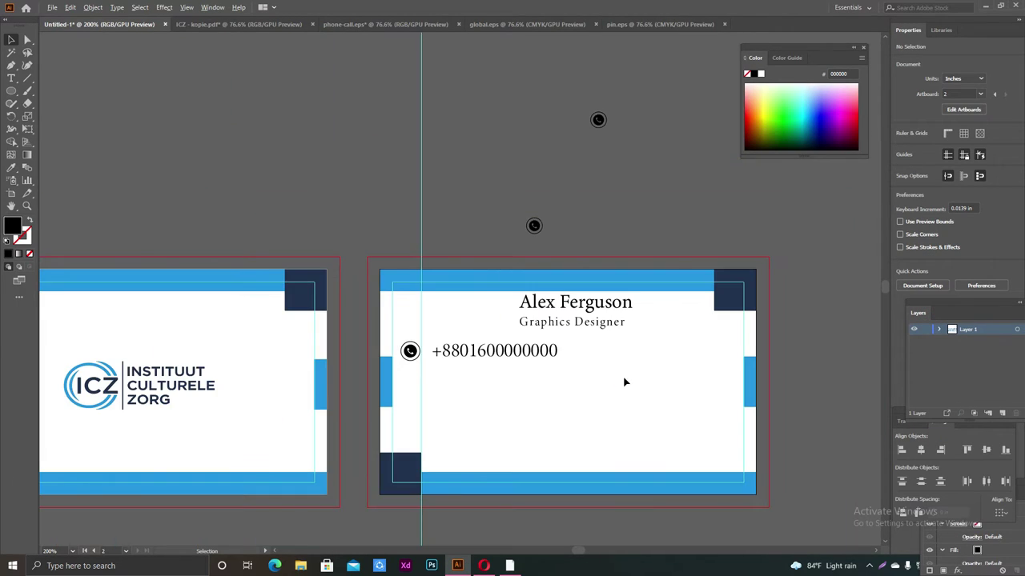
pyautogui.scroll(5, 622, 379)
pyautogui.click(352, 320)
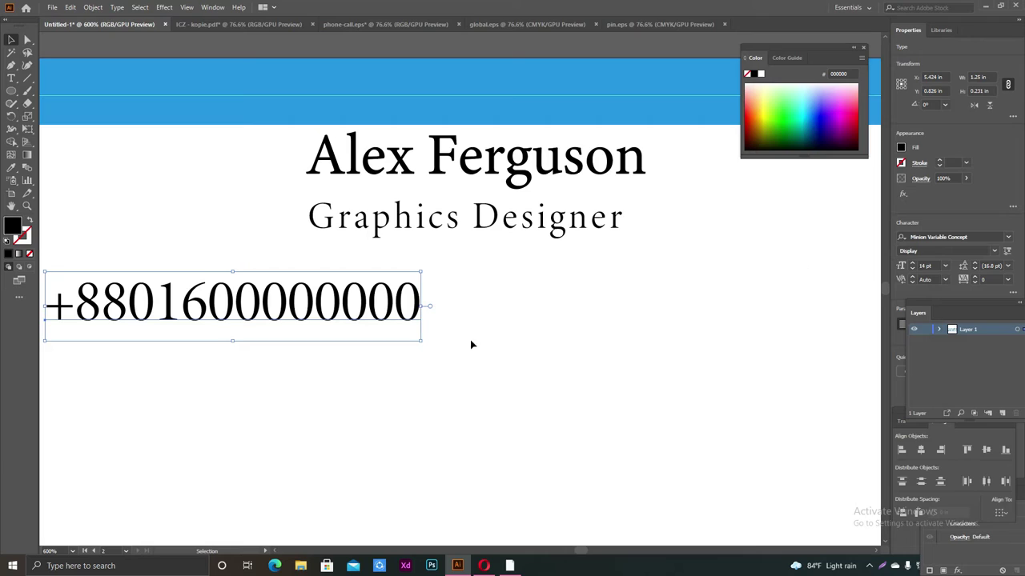
pyautogui.click(912, 270)
pyautogui.click(912, 270)
pyautogui.click(912, 270)
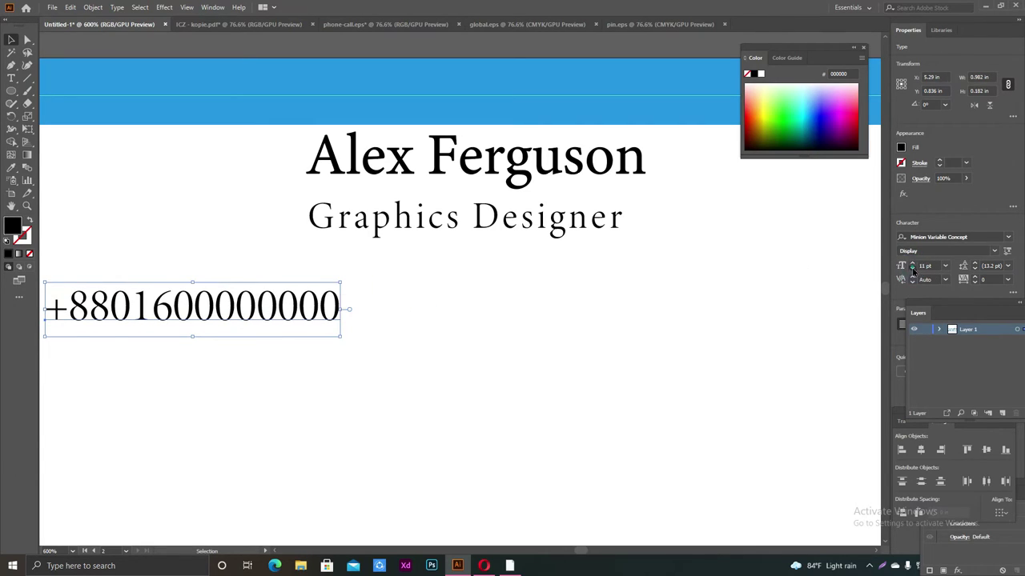
pyautogui.click(912, 270)
pyautogui.click(511, 333)
# Lower the phone number to 8 pt, then settle it at 9 pt
pyautogui.scroll(-1, 510, 331)
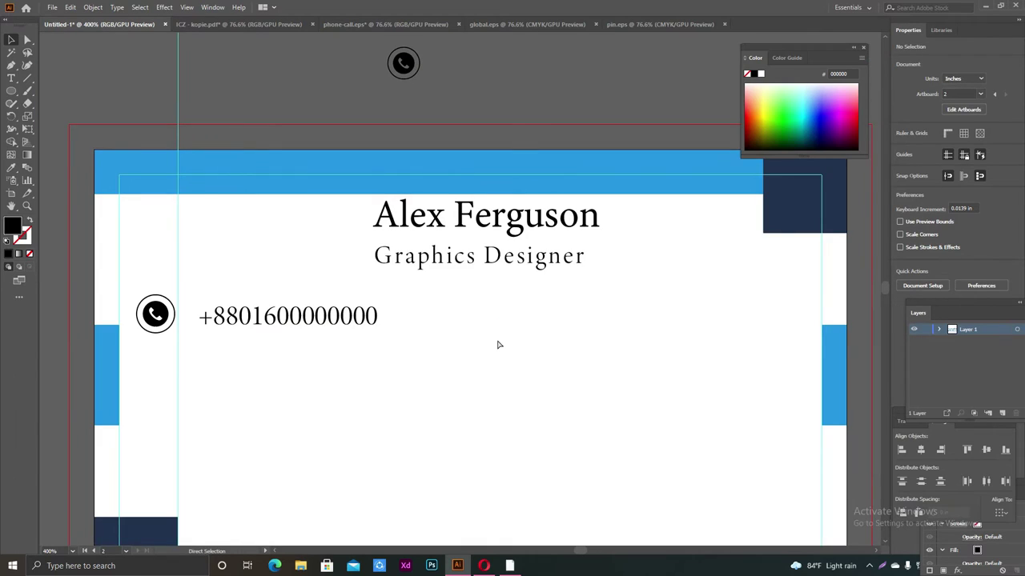
pyautogui.hscroll(-1, 497, 345)
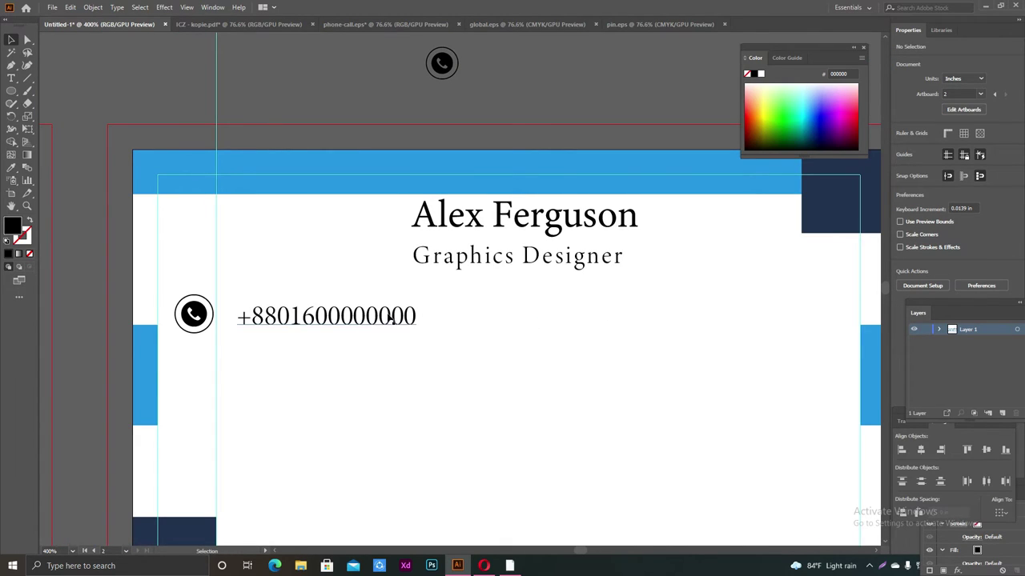
pyautogui.click(380, 318)
pyautogui.click(538, 257)
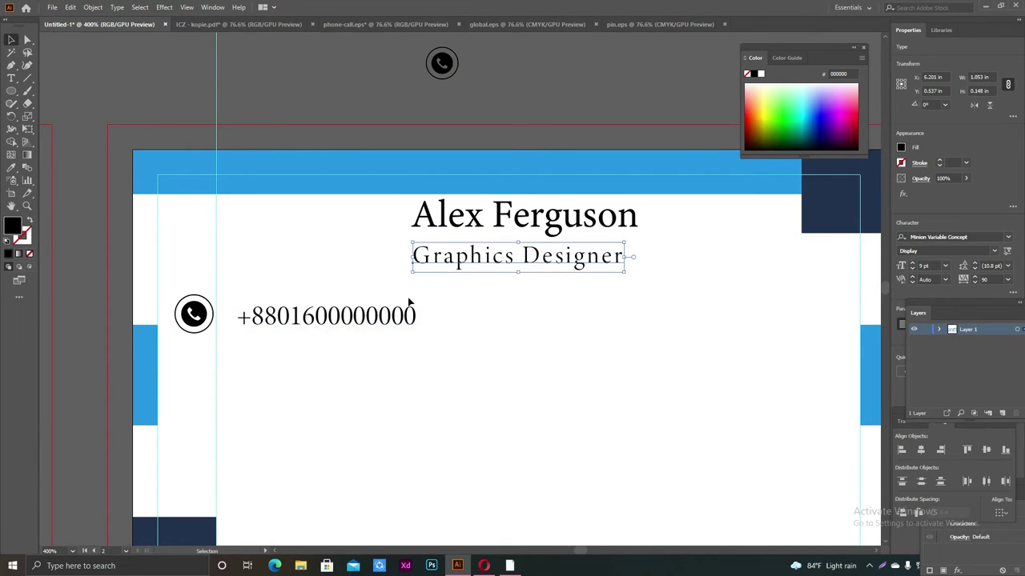
pyautogui.click(378, 316)
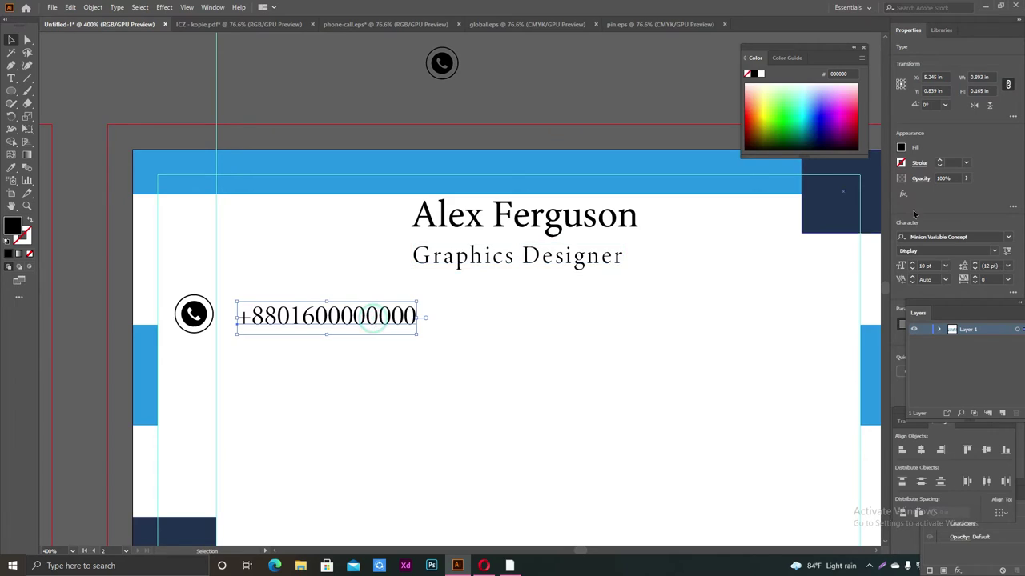
pyautogui.click(912, 269)
pyautogui.click(912, 269)
pyautogui.click(912, 263)
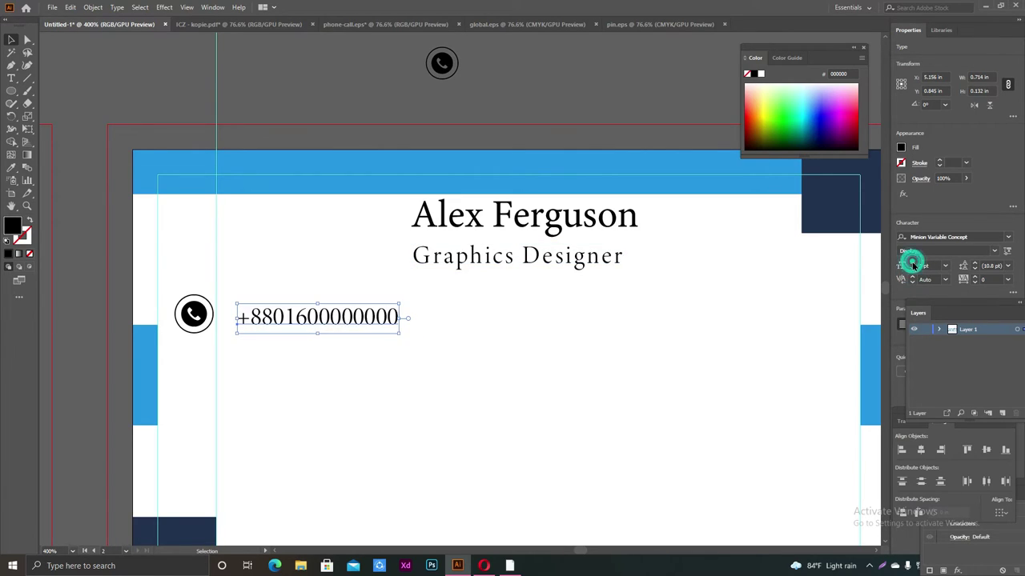
pyautogui.click(576, 346)
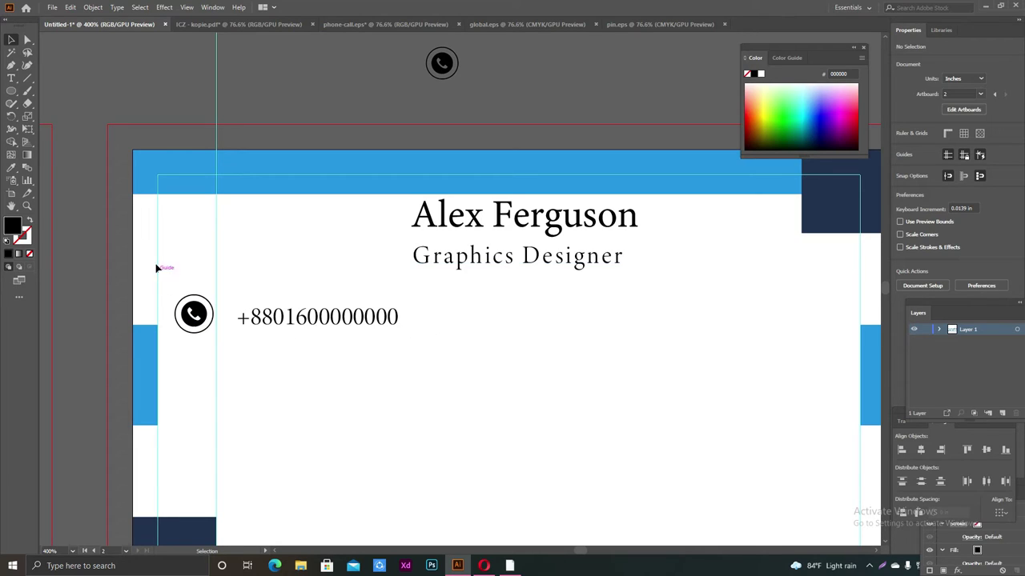
# Nudge the phone number slightly left, closer to its icon
pyautogui.click(193, 313)
pyautogui.scroll(1, 250, 270)
pyautogui.scroll(-2, 272, 267)
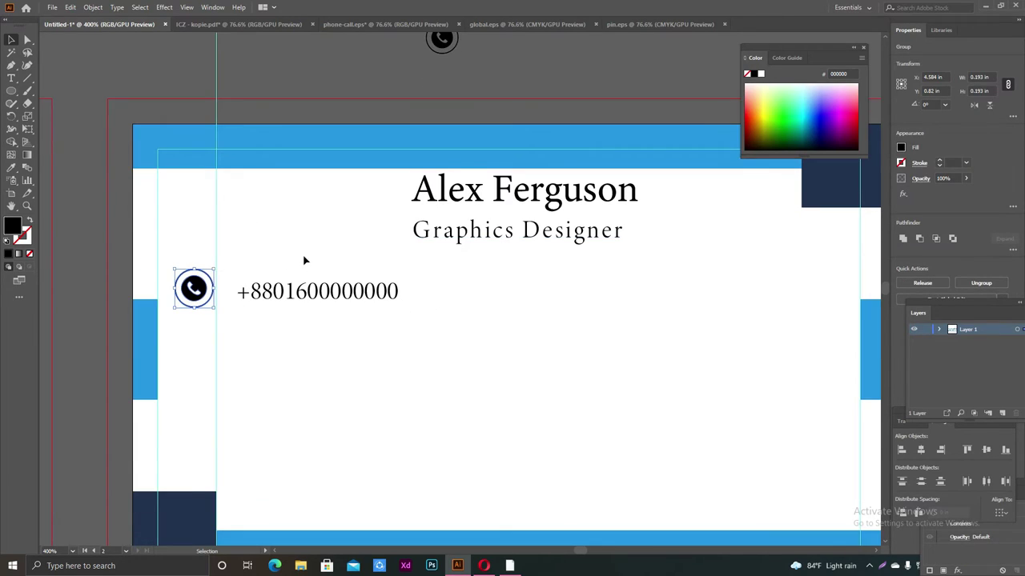
pyautogui.click(303, 259)
pyautogui.moveTo(319, 294); pyautogui.dragTo(305, 289)
pyautogui.click(318, 263)
# Scale the phone icon slightly smaller and bring up the guides' context menu
pyautogui.click(196, 285)
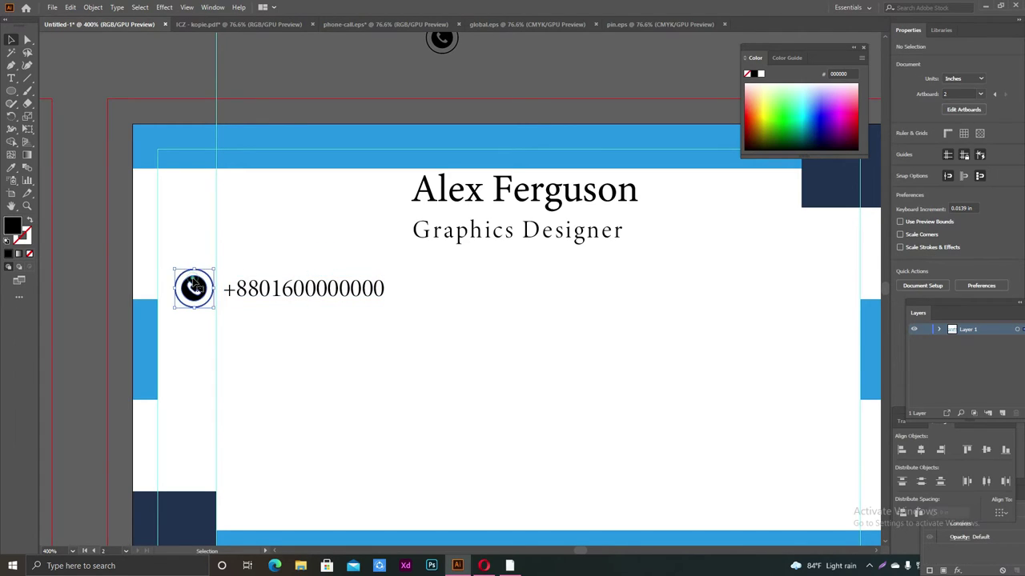
pyautogui.moveTo(214, 307); pyautogui.dragTo(209, 304)
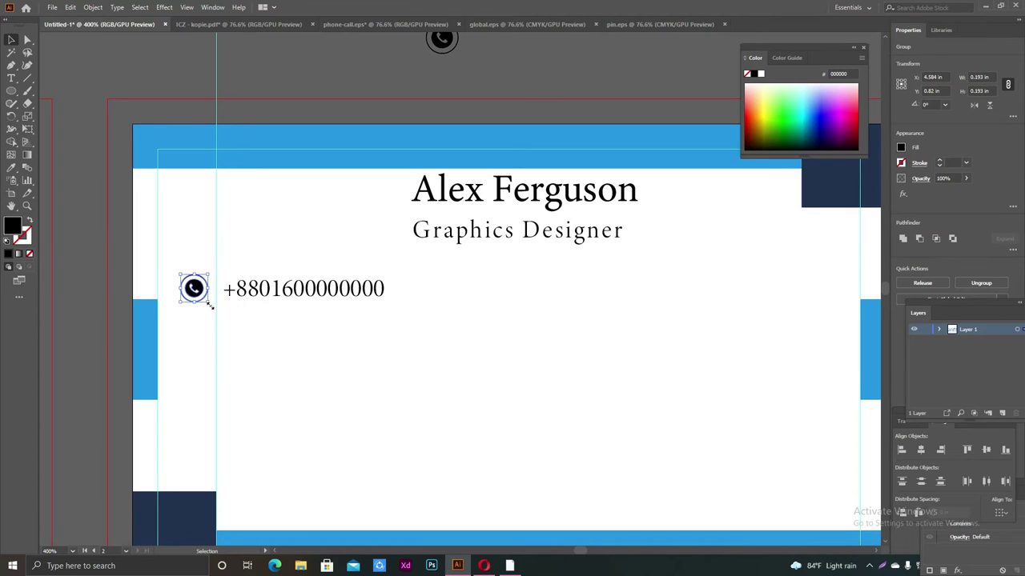
pyautogui.click(347, 75)
pyautogui.scroll(2, 374, 308)
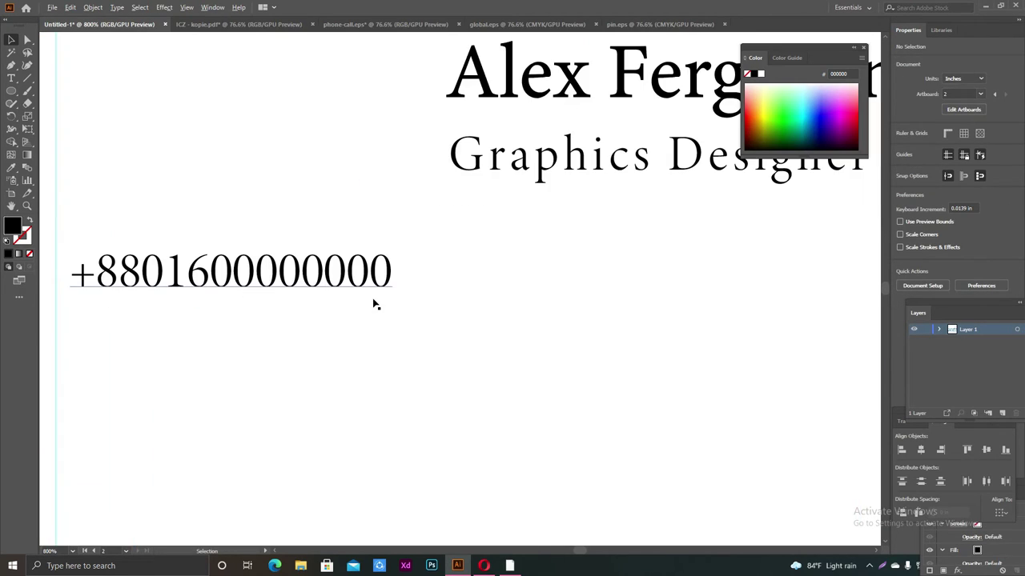
pyautogui.scroll(-4, 374, 307)
pyautogui.scroll(2, 374, 308)
pyautogui.scroll(2, 374, 304)
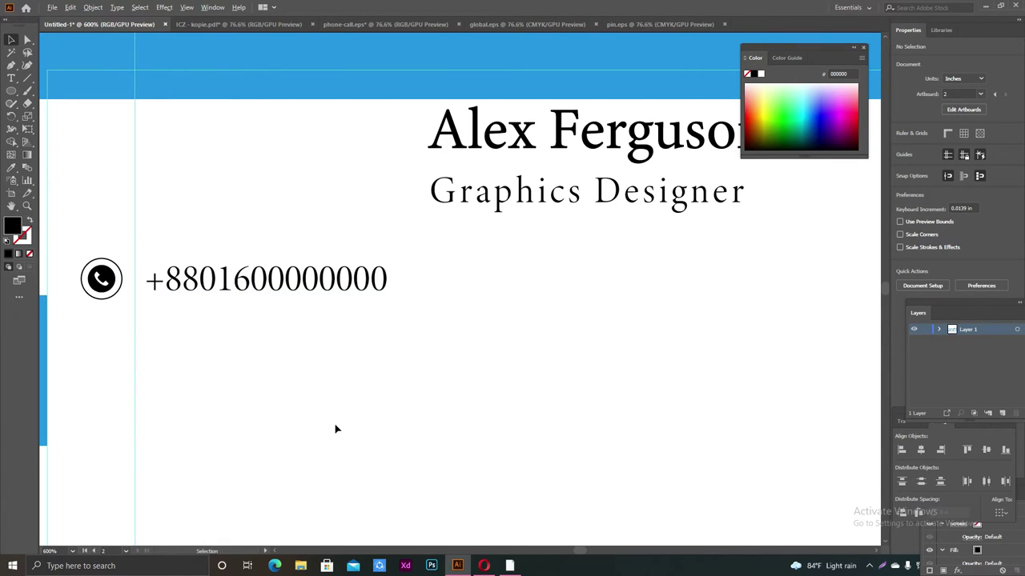
pyautogui.scroll(-2, 507, 406)
pyautogui.scroll(-2, 507, 387)
pyautogui.scroll(2, 506, 387)
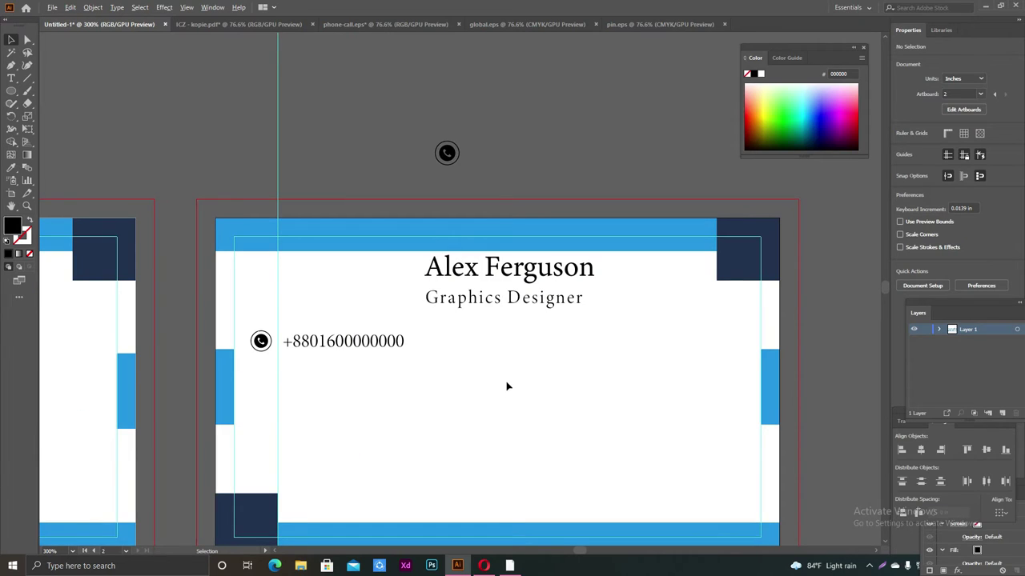
pyautogui.scroll(1, 507, 395)
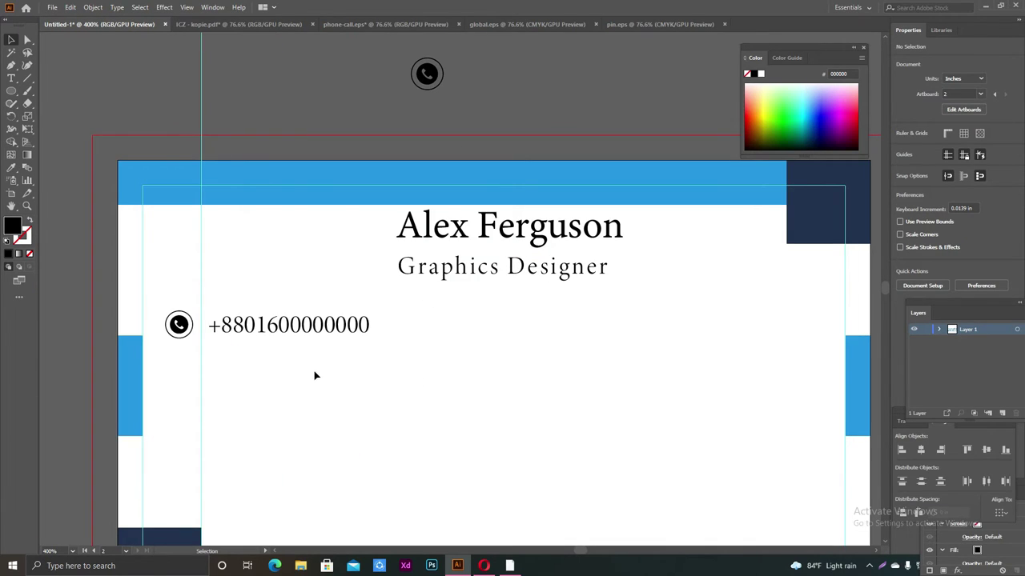
pyautogui.rightClick(201, 81)
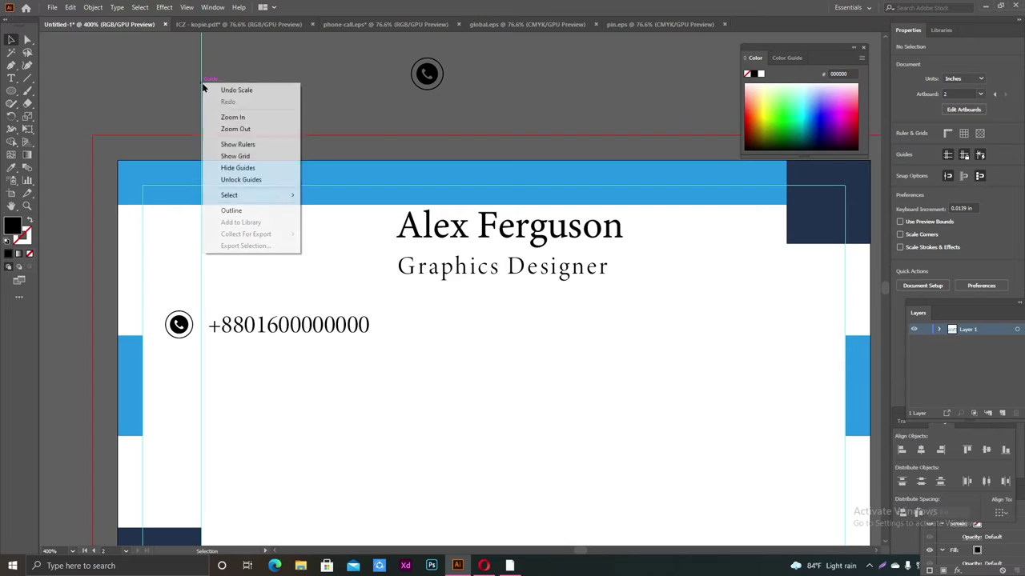
pyautogui.click(242, 179)
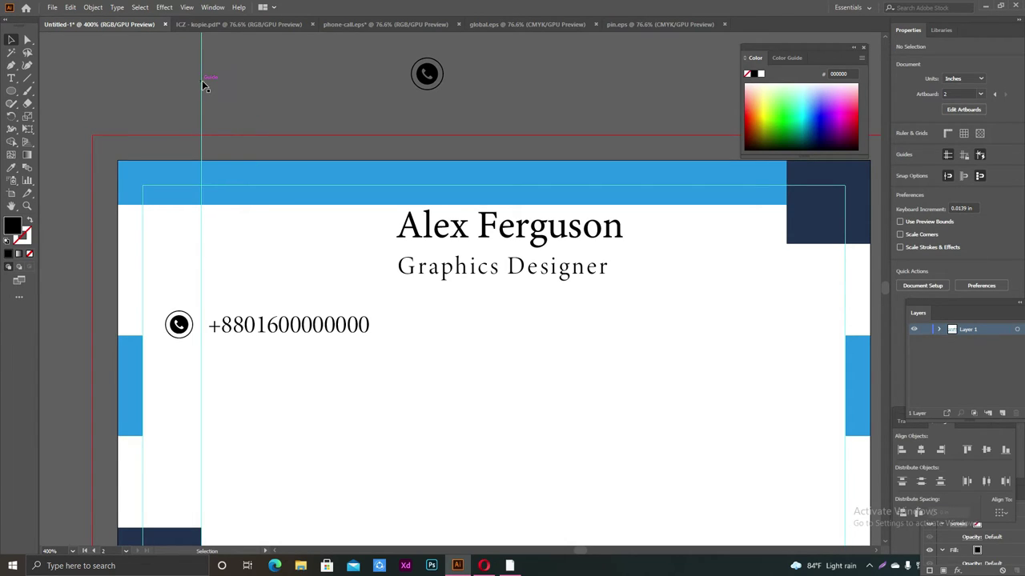
pyautogui.moveTo(204, 83); pyautogui.dragTo(193, 86)
pyautogui.click(281, 80)
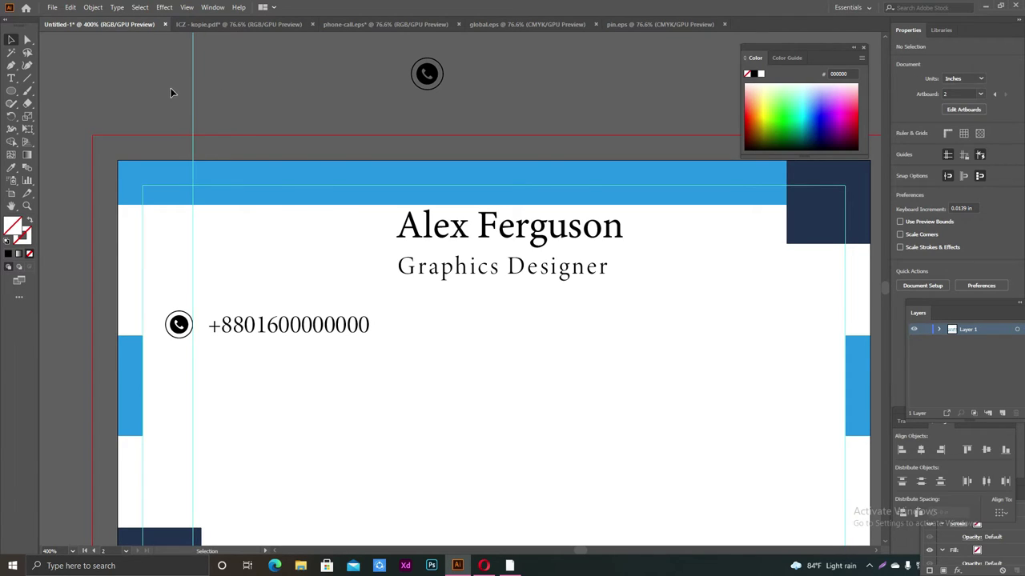
pyautogui.click(142, 240)
pyautogui.rightClick(144, 244)
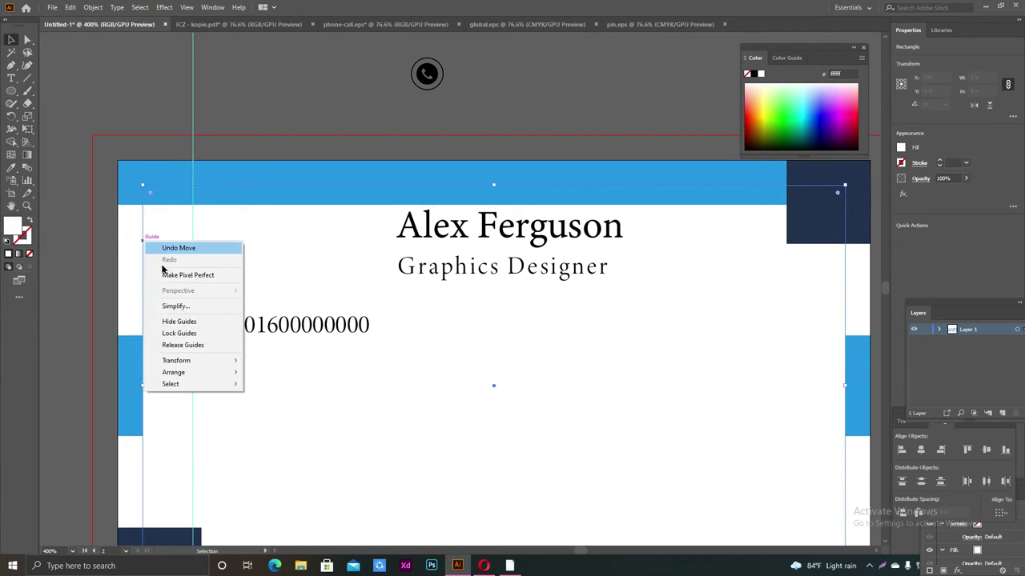
pyautogui.click(178, 333)
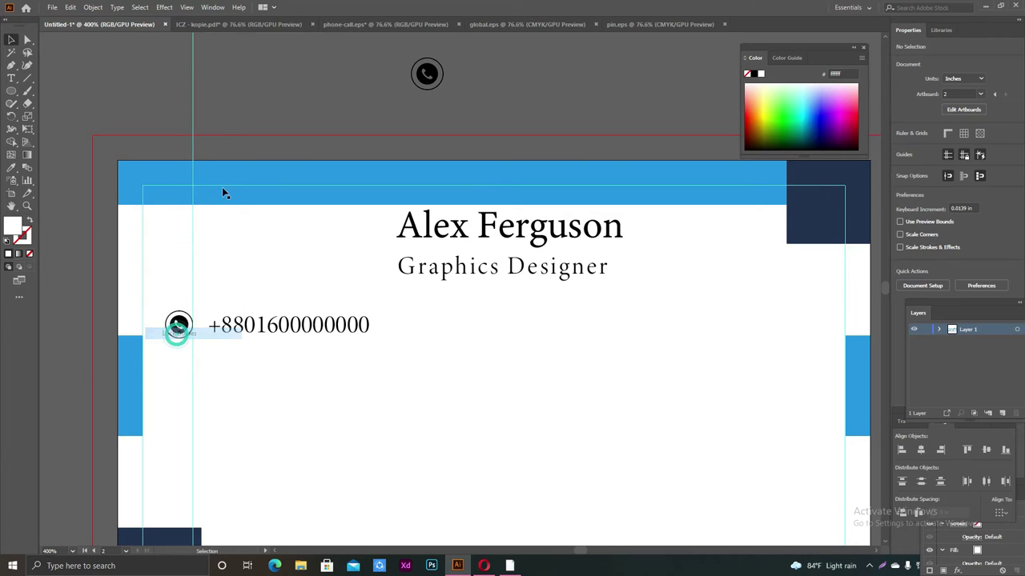
pyautogui.moveTo(318, 336); pyautogui.dragTo(312, 334)
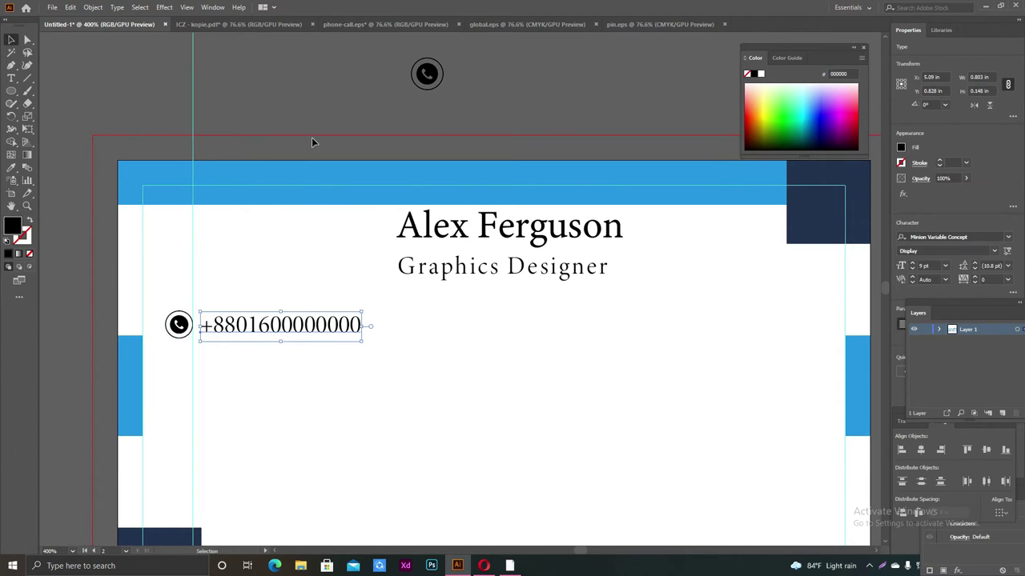
pyautogui.click(306, 101)
pyautogui.scroll(-1, 339, 373)
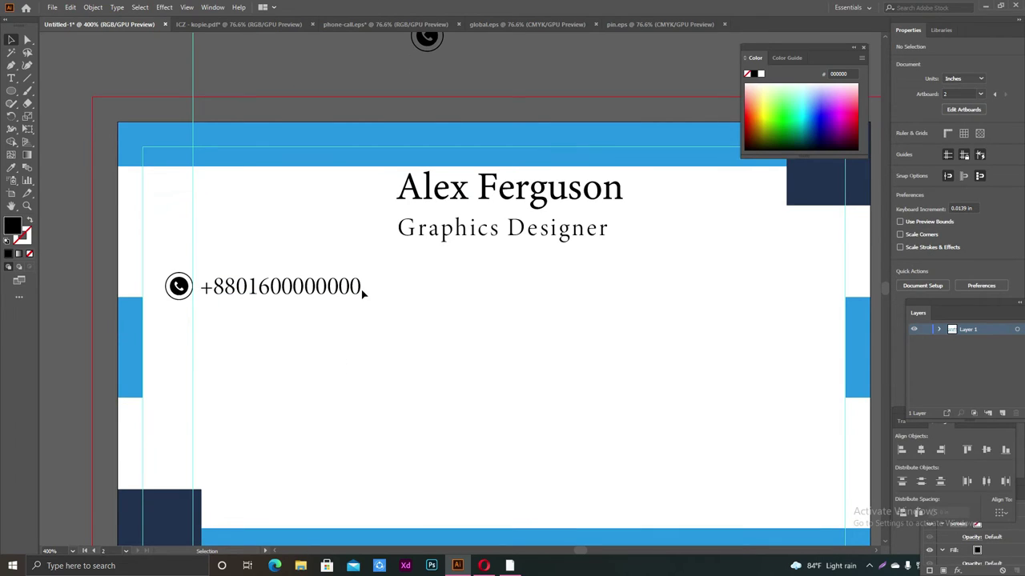
pyautogui.scroll(1, 362, 294)
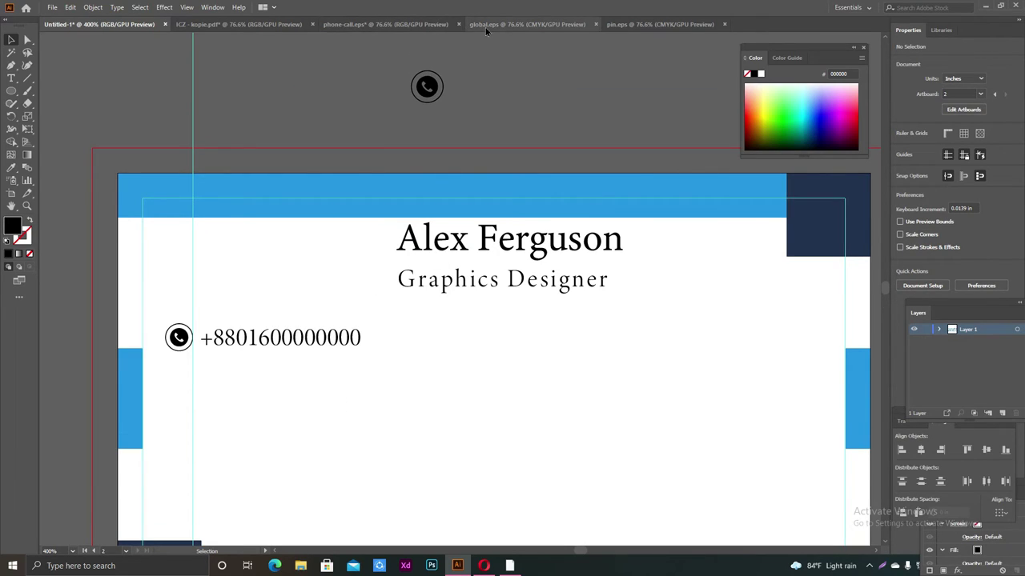
pyautogui.scroll(-2, 552, 201)
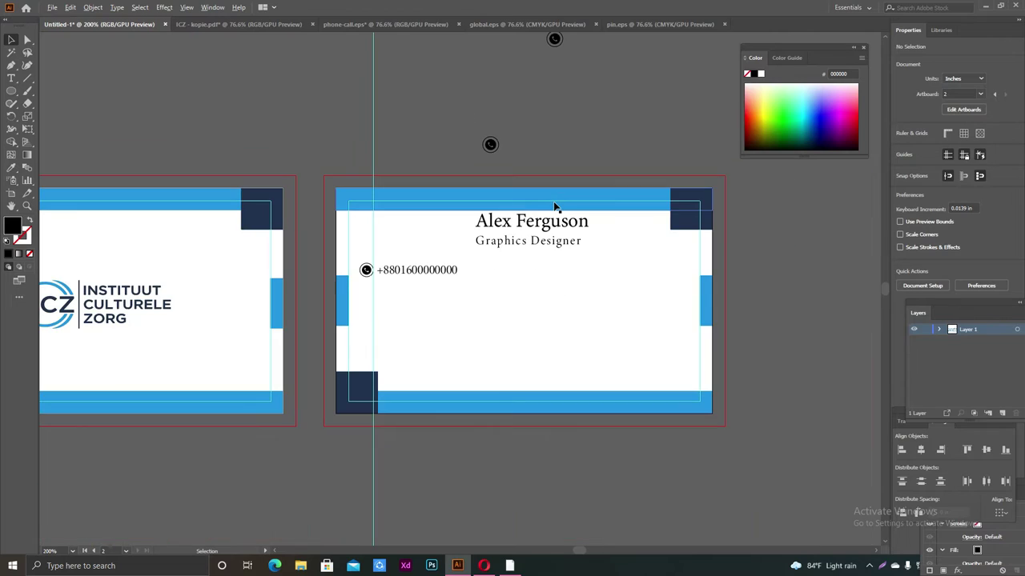
pyautogui.scroll(2, 554, 206)
pyautogui.scroll(-1, 553, 203)
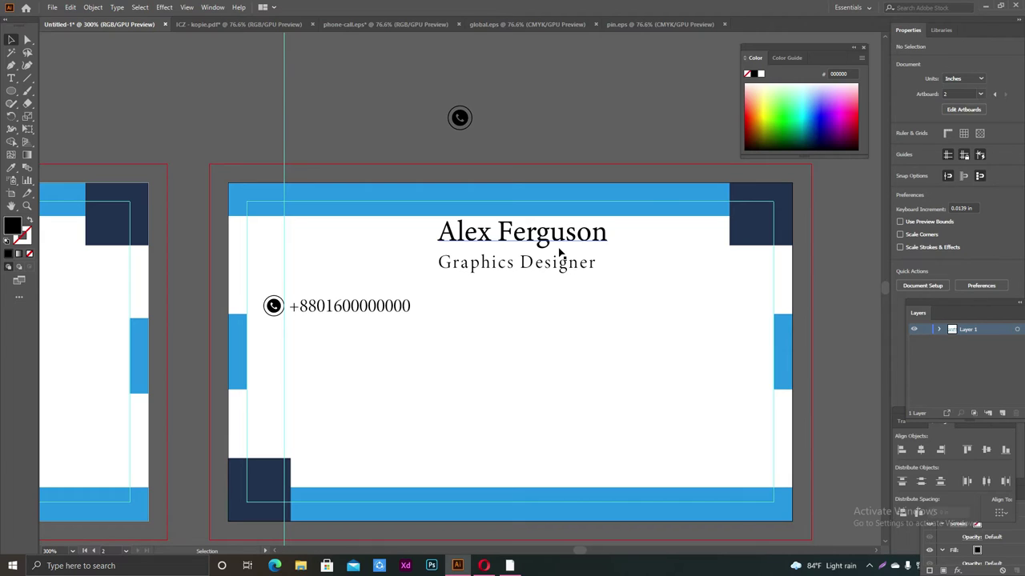
# Shift the globe in global.eps, and scale the pin in pin.eps to about 2.19 × 3.16 in
pyautogui.click(525, 25)
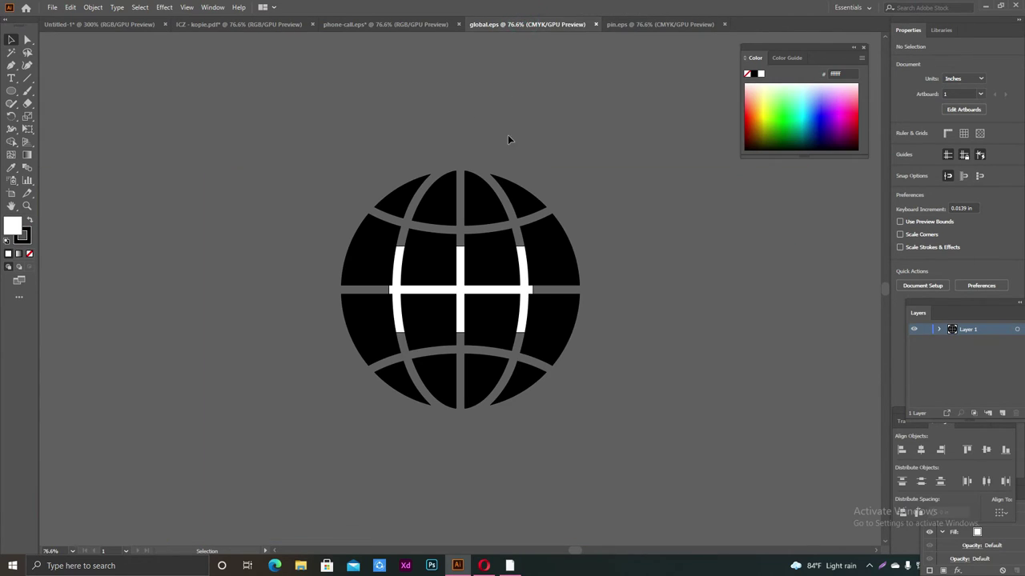
pyautogui.moveTo(504, 293); pyautogui.dragTo(494, 276)
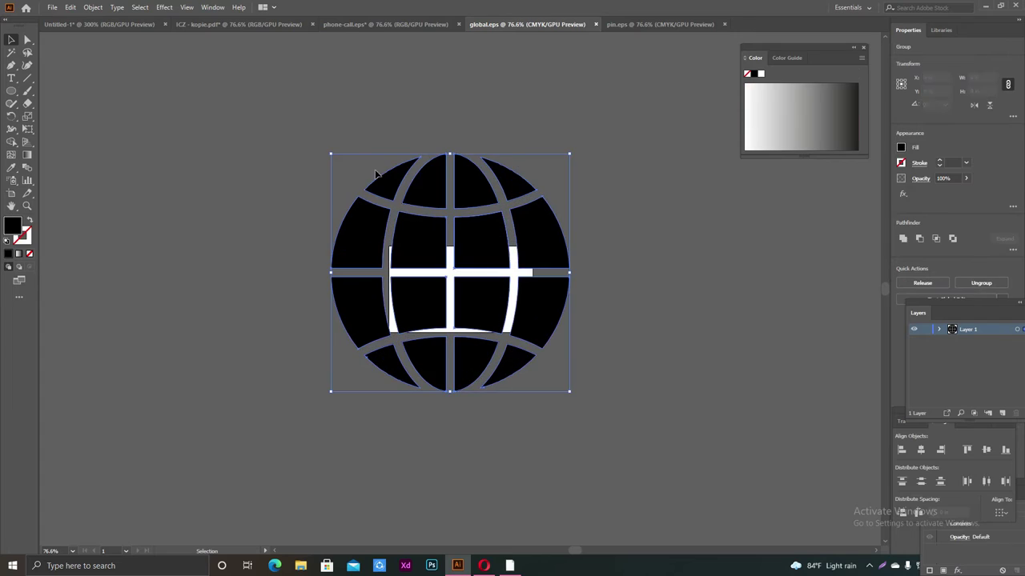
pyautogui.click(641, 25)
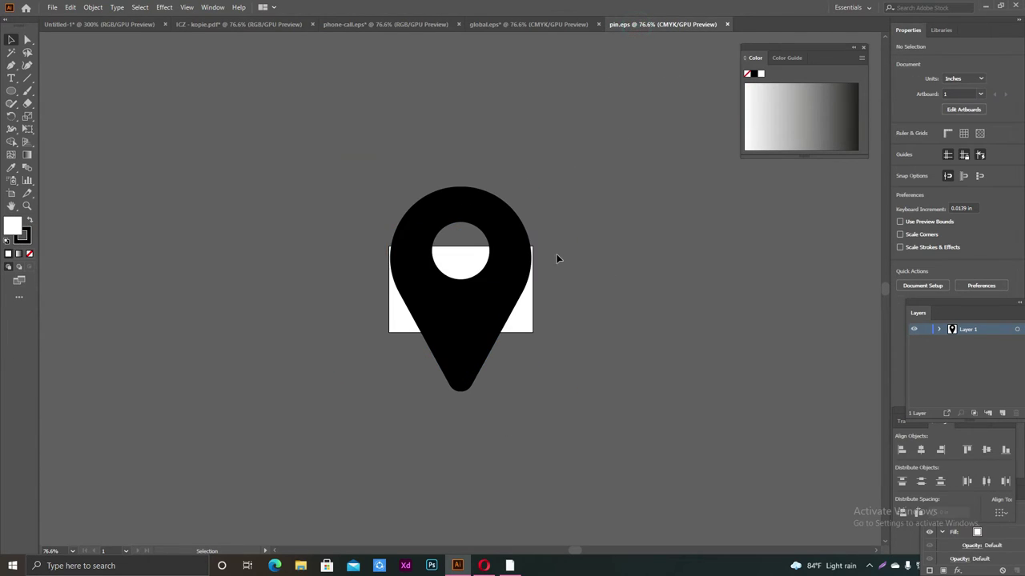
pyautogui.moveTo(462, 217); pyautogui.dragTo(448, 196)
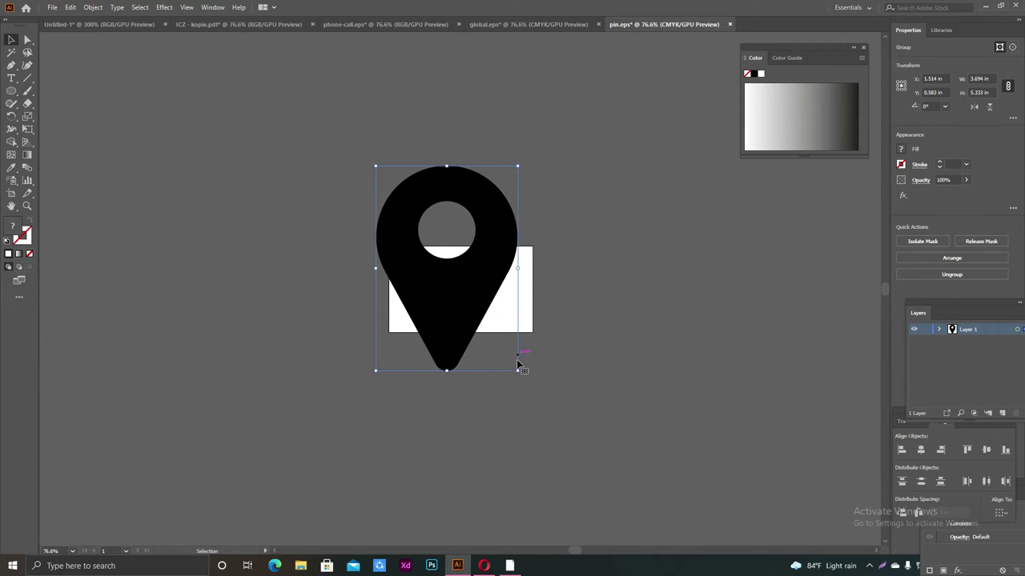
pyautogui.moveTo(518, 370); pyautogui.dragTo(488, 339)
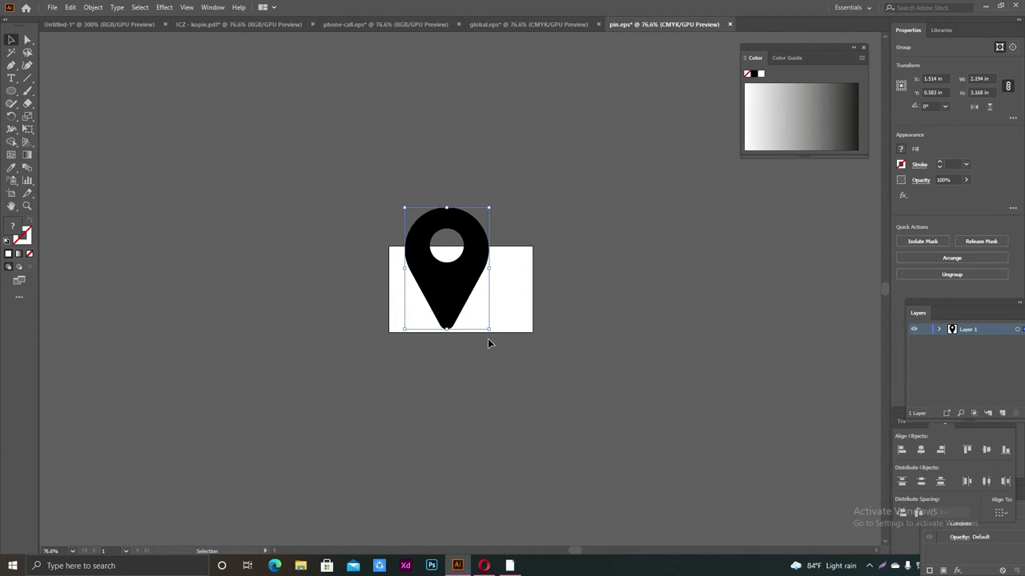
# Select all in the phone icon document, then return to the Untitled-1 business card
pyautogui.click(389, 24)
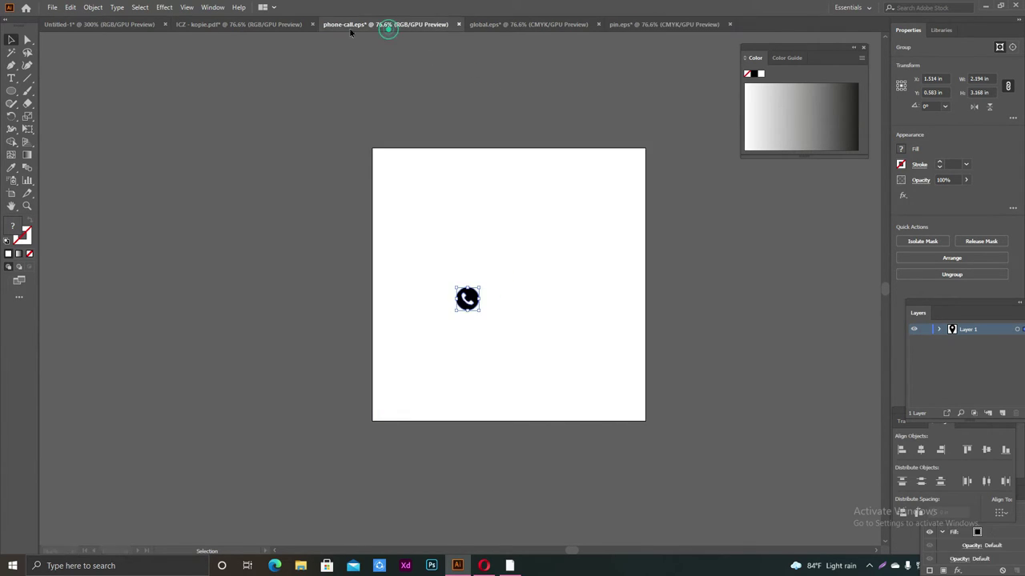
pyautogui.hotkey('ctrl', 'a')
pyautogui.click(244, 24)
pyautogui.click(140, 24)
# Paste the location pin, shrink it to icon size, and place it below the phone icon
pyautogui.scroll(-1, 412, 200)
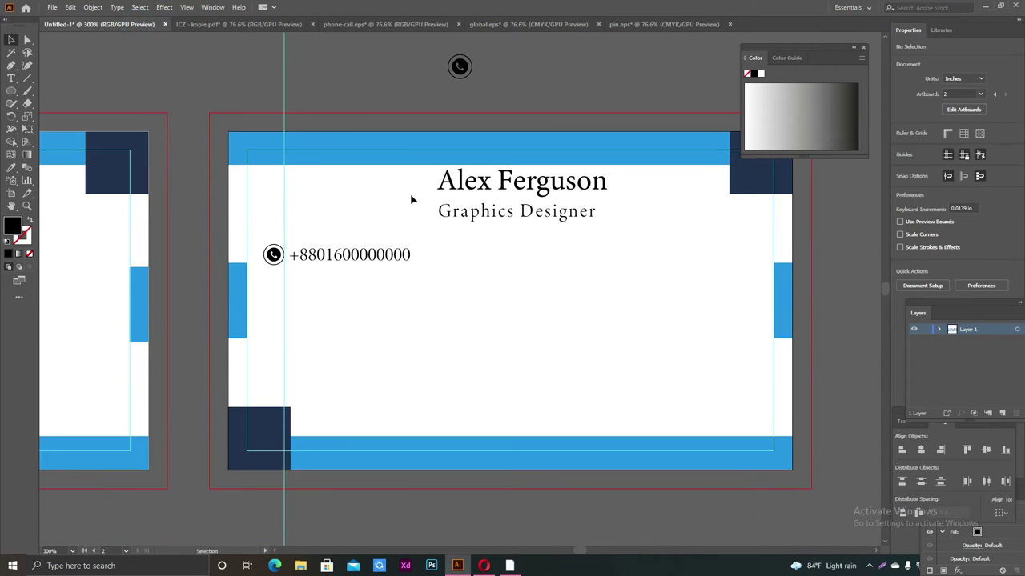
pyautogui.hotkey('ctrl', 'v')
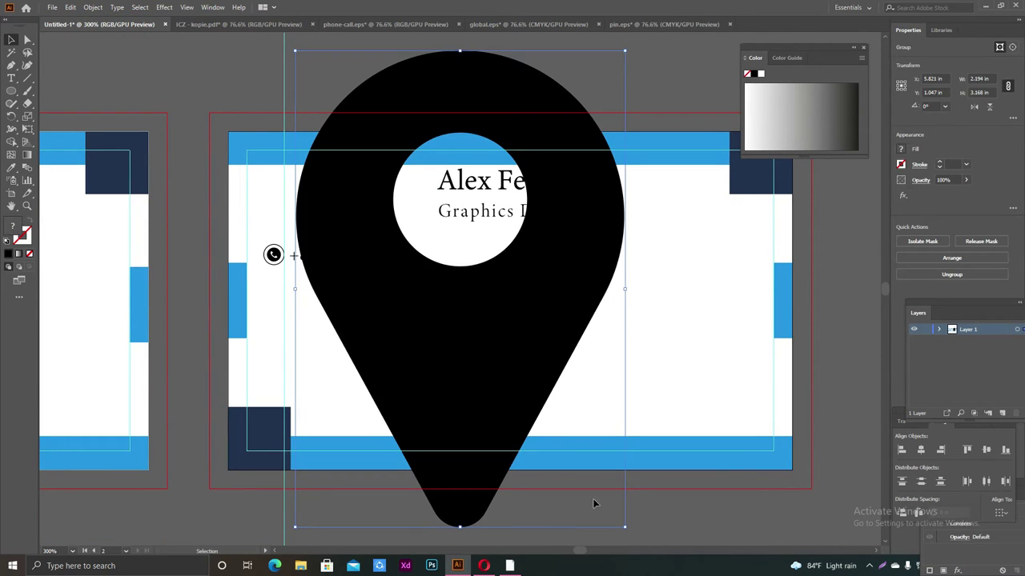
pyautogui.moveTo(623, 529); pyautogui.dragTo(472, 403)
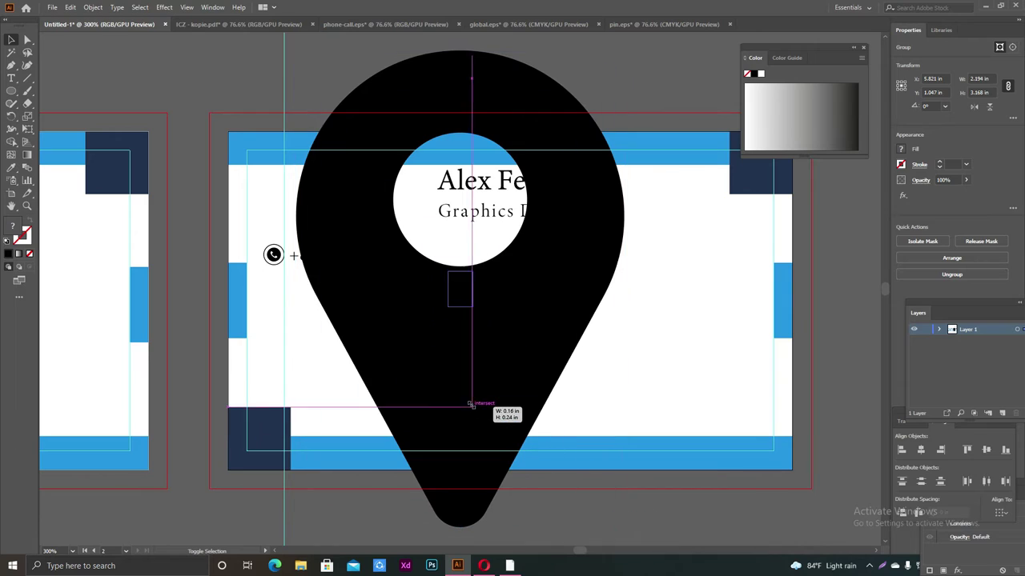
pyautogui.click(522, 291)
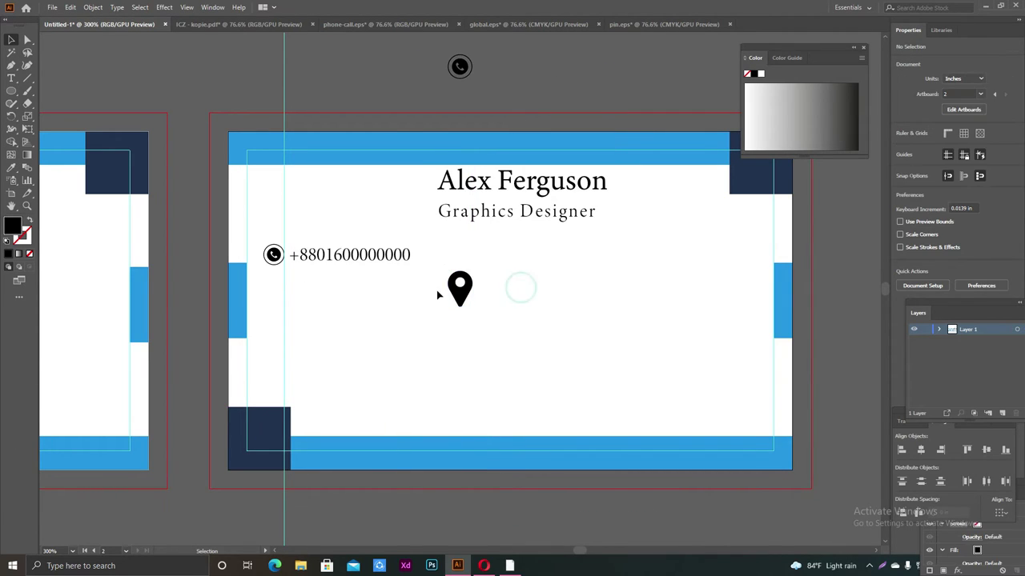
pyautogui.moveTo(450, 296)
pyautogui.mouseDown()
pyautogui.moveTo(269, 300)
pyautogui.moveTo(271, 314)
pyautogui.mouseUp()
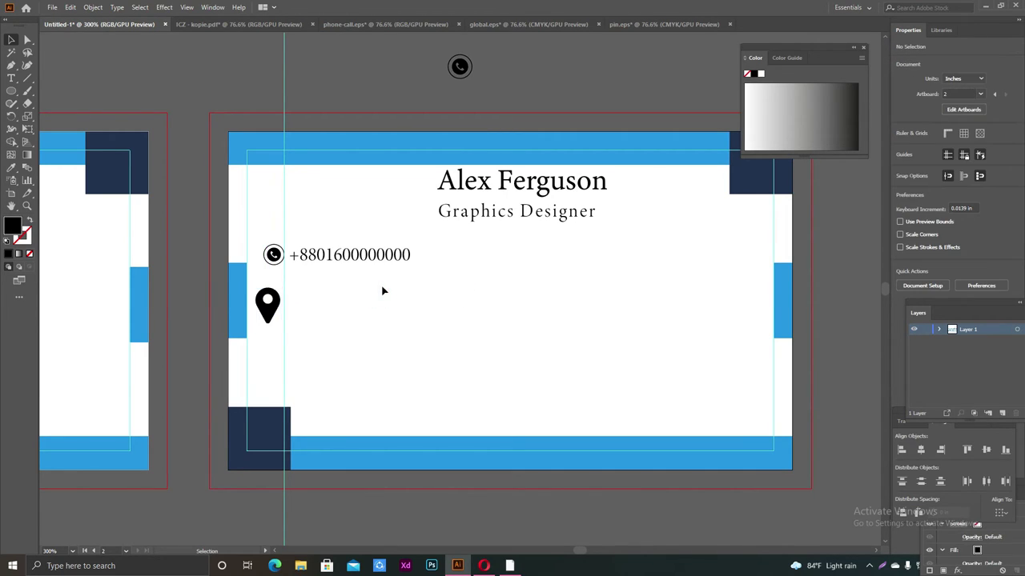
pyautogui.scroll(1, 382, 302)
pyautogui.scroll(2, 392, 311)
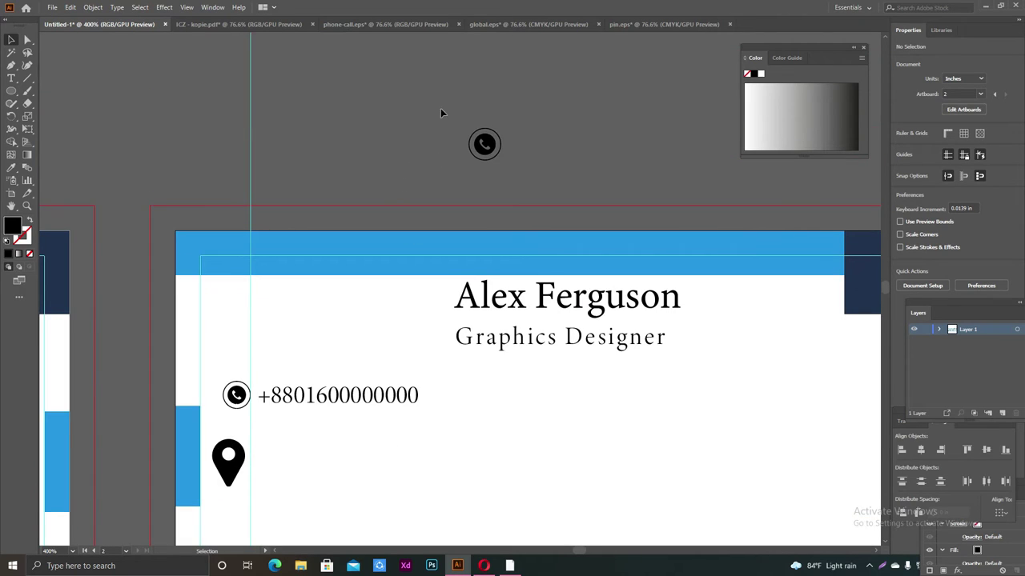
# Ungroup the spare phone icon, separate the glyph from its circle, and bring the pin beside it
pyautogui.moveTo(430, 91); pyautogui.dragTo(529, 166)
pyautogui.rightClick(531, 127)
pyautogui.click(554, 132)
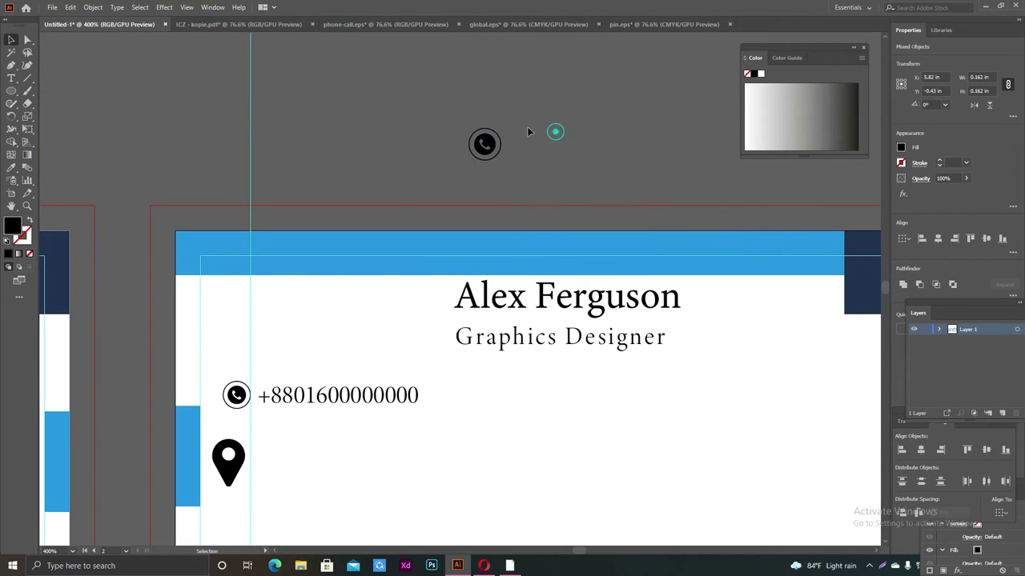
pyautogui.moveTo(484, 145); pyautogui.dragTo(442, 108)
pyautogui.click(586, 89)
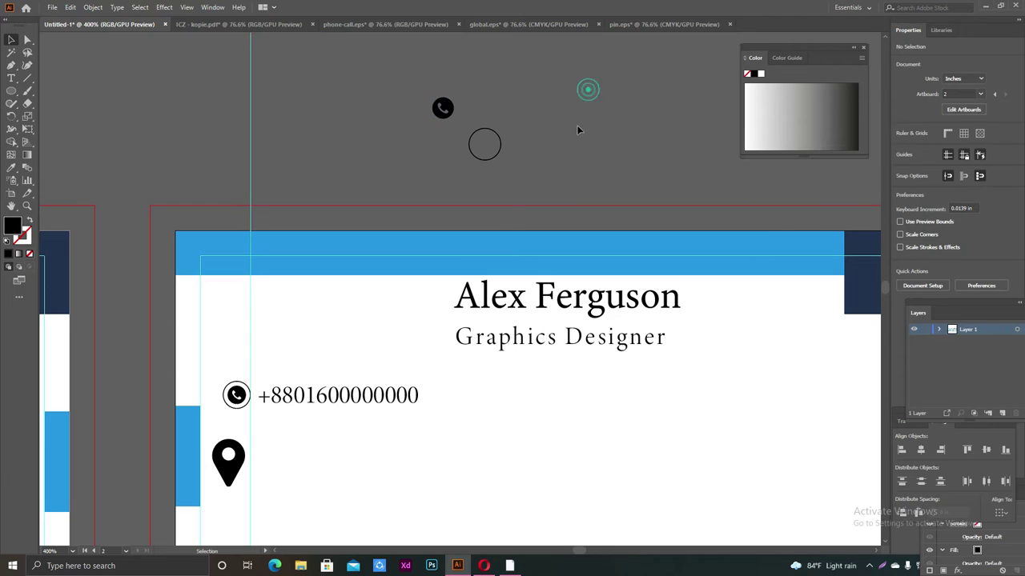
pyautogui.moveTo(228, 461); pyautogui.dragTo(570, 128)
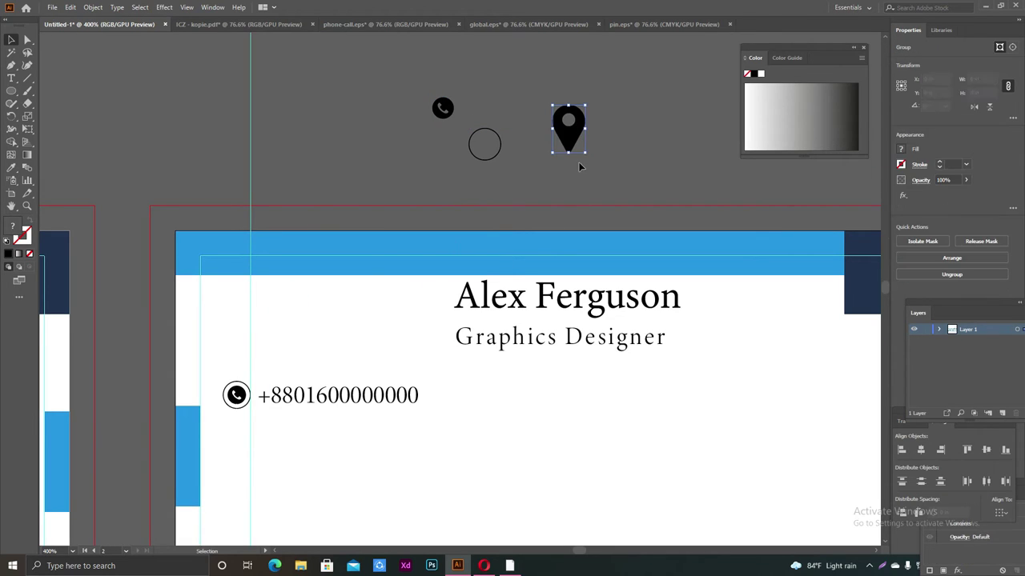
pyautogui.click(537, 101)
pyautogui.moveTo(405, 88); pyautogui.dragTo(461, 124)
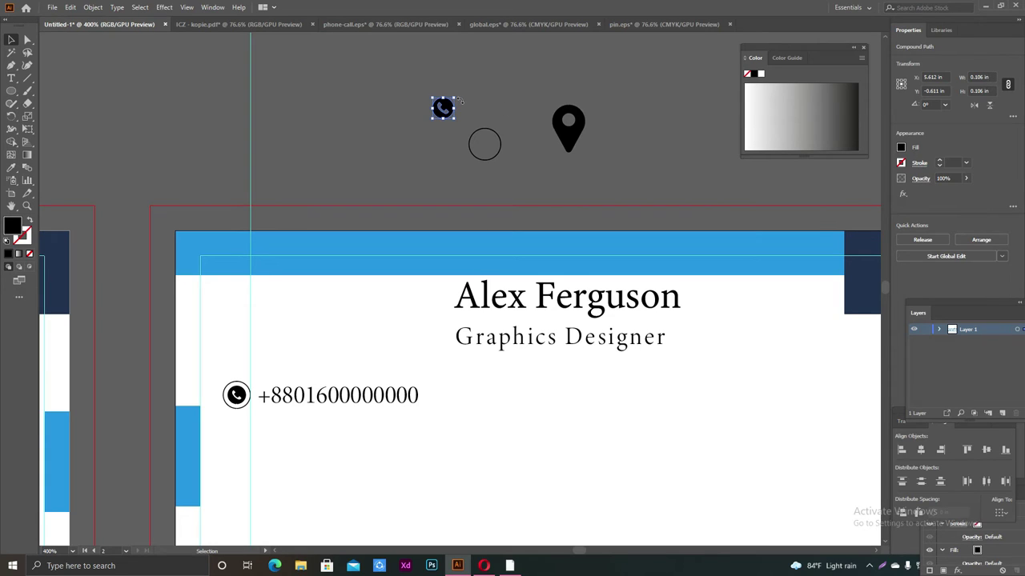
# Give the pin the phone glyph's 0.106 in width and move the empty circle onto it
pyautogui.click(991, 76)
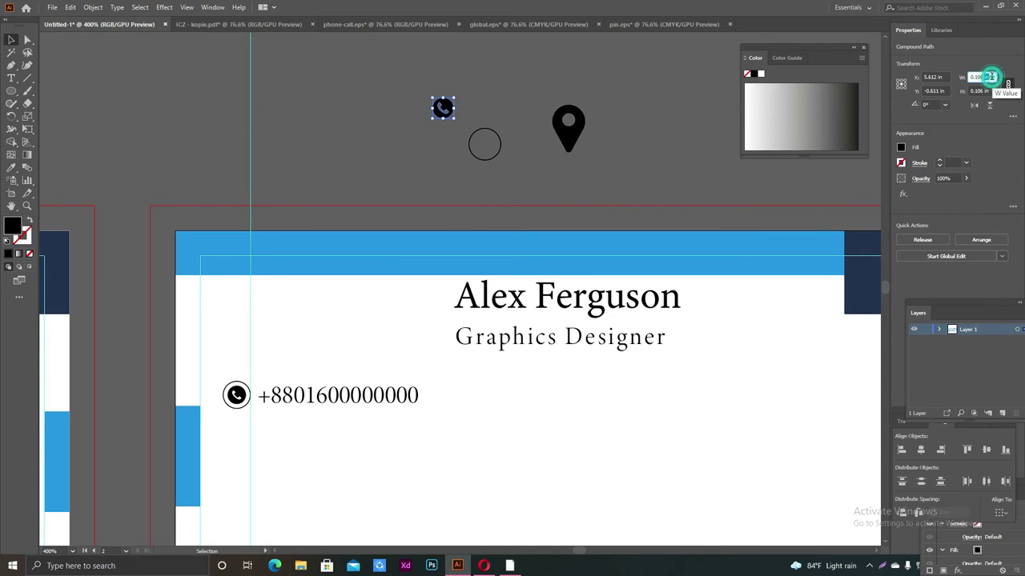
pyautogui.rightClick(991, 77)
pyautogui.click(911, 112)
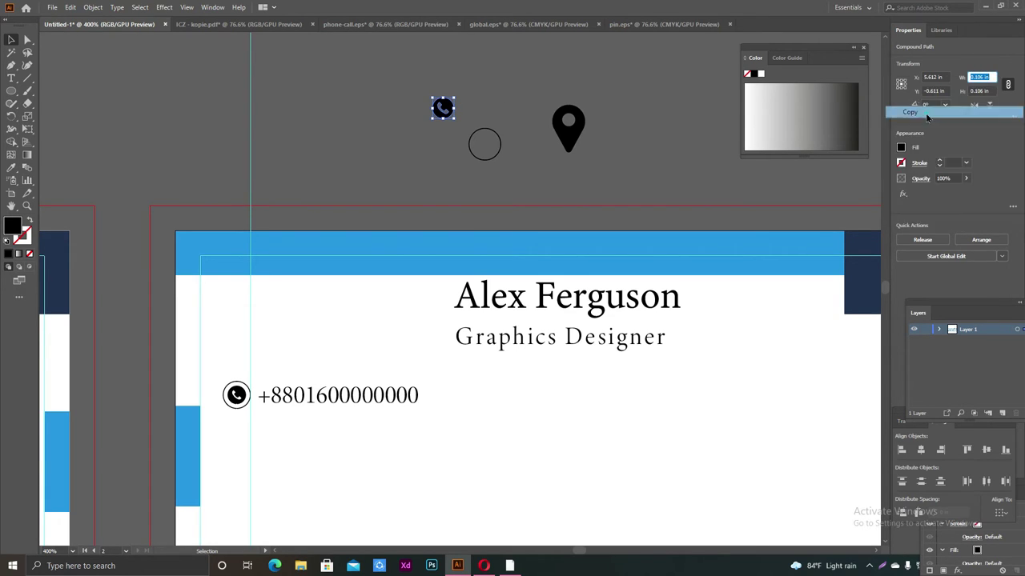
pyautogui.click(569, 128)
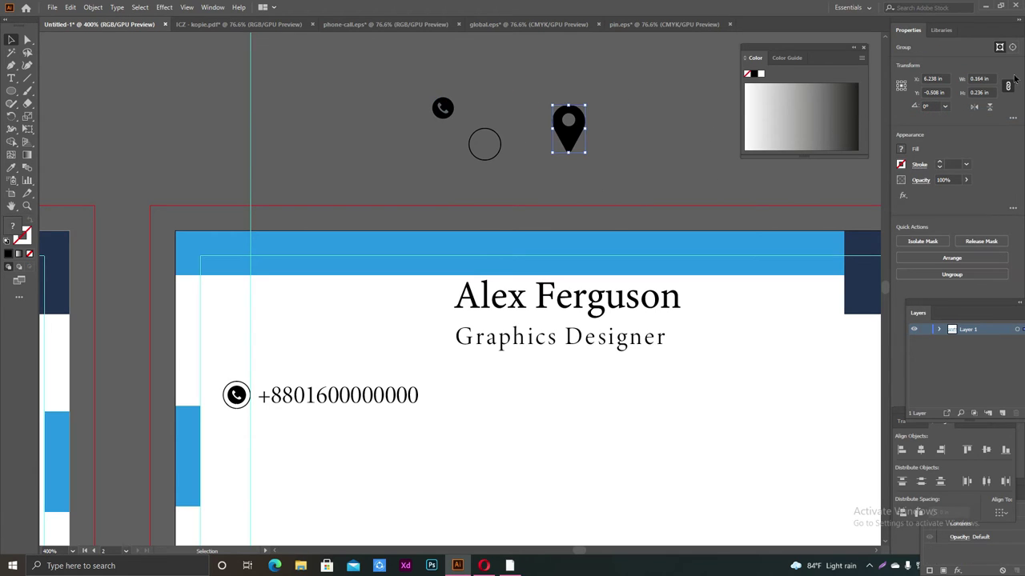
pyautogui.click(990, 77)
pyautogui.rightClick(991, 78)
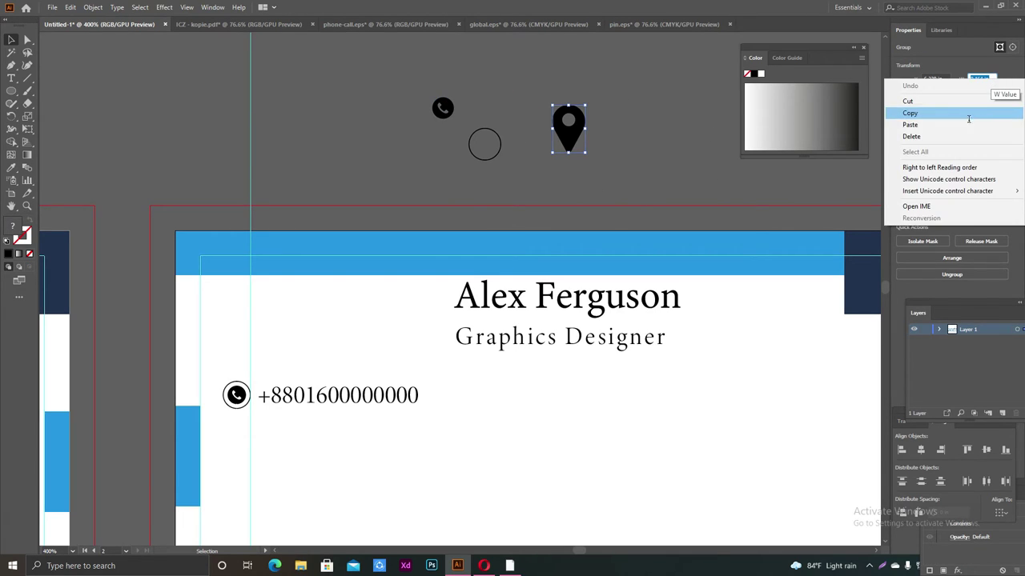
pyautogui.click(945, 136)
pyautogui.rightClick(980, 78)
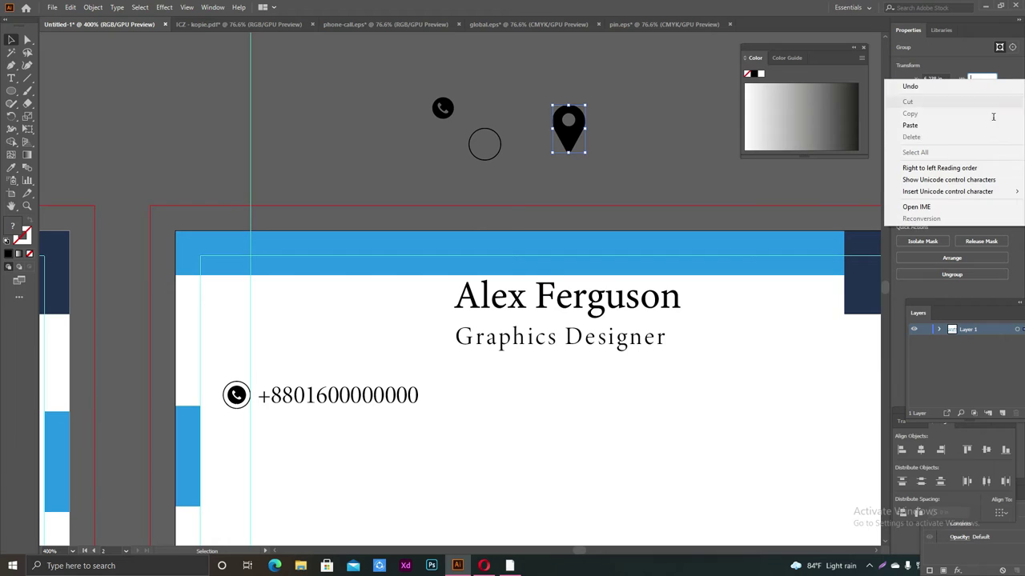
pyautogui.click(958, 132)
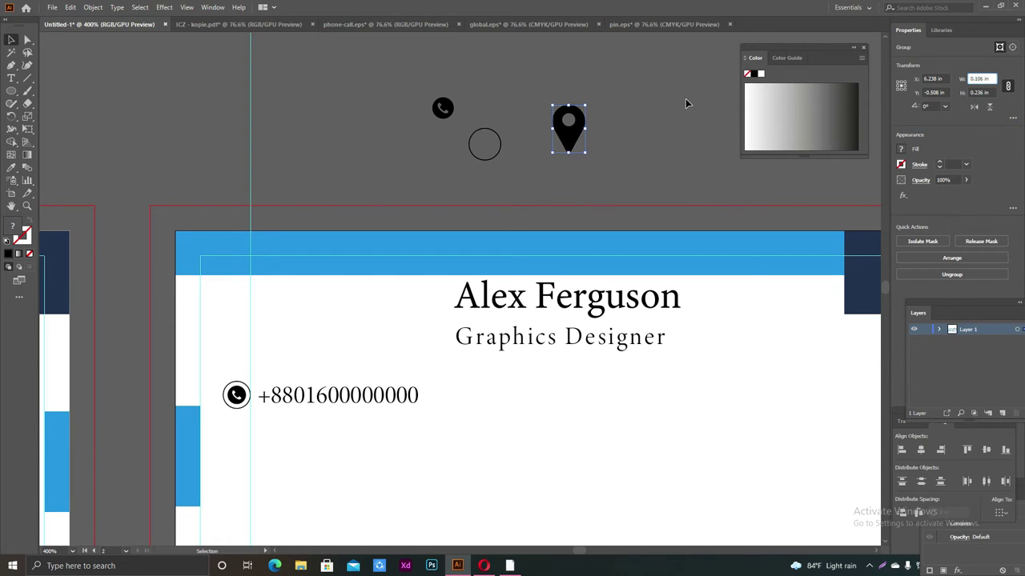
pyautogui.press('Return')
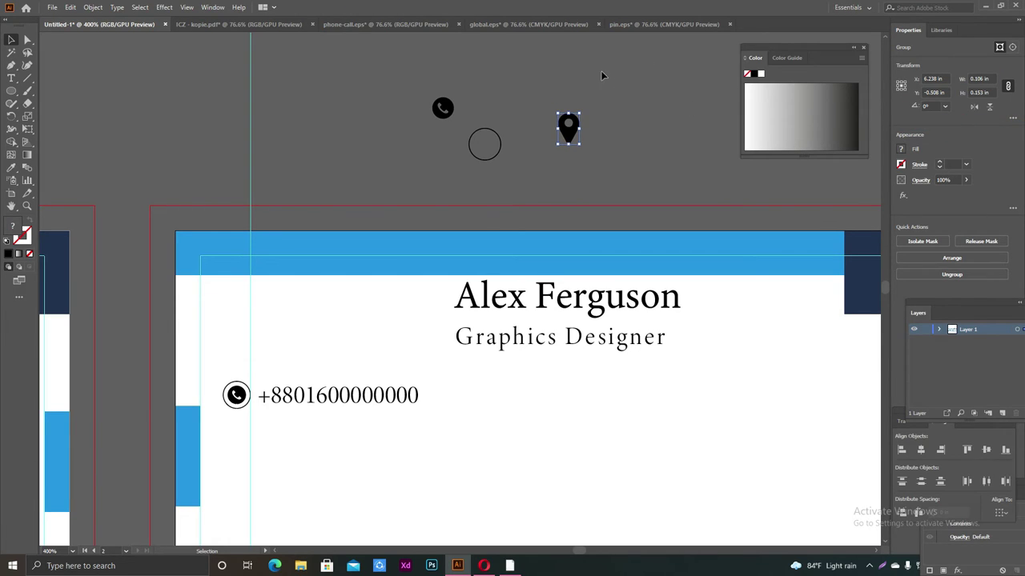
pyautogui.click(577, 87)
pyautogui.moveTo(499, 141)
pyautogui.mouseDown()
pyautogui.moveTo(513, 118)
pyautogui.moveTo(581, 119)
pyautogui.mouseUp()
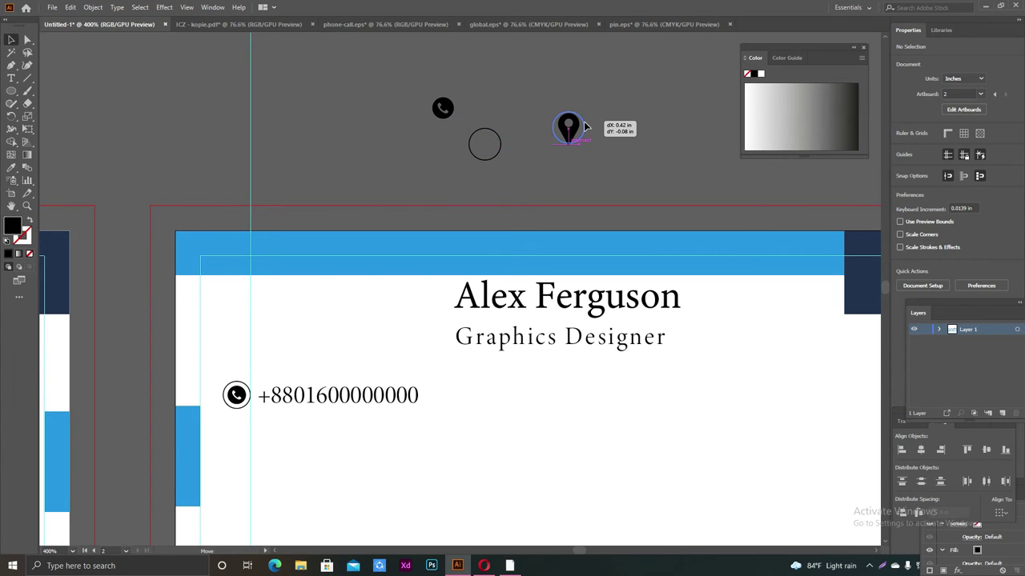
# Scale the pin down to about 0.088 × 0.128 in, centred inside the ring
pyautogui.moveTo(585, 126); pyautogui.dragTo(586, 126)
pyautogui.scroll(1, 623, 126)
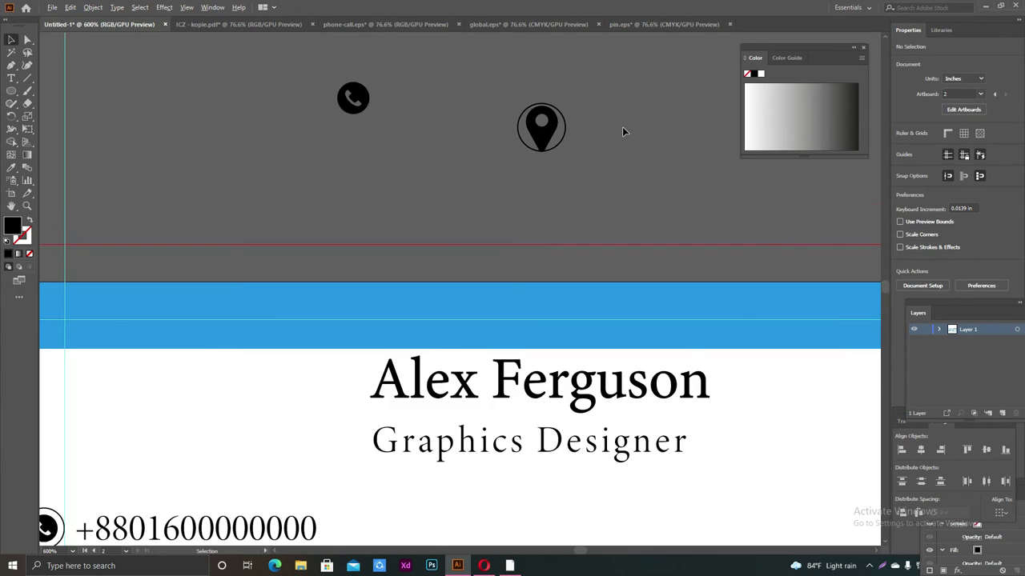
pyautogui.scroll(1, 622, 127)
pyautogui.click(513, 129)
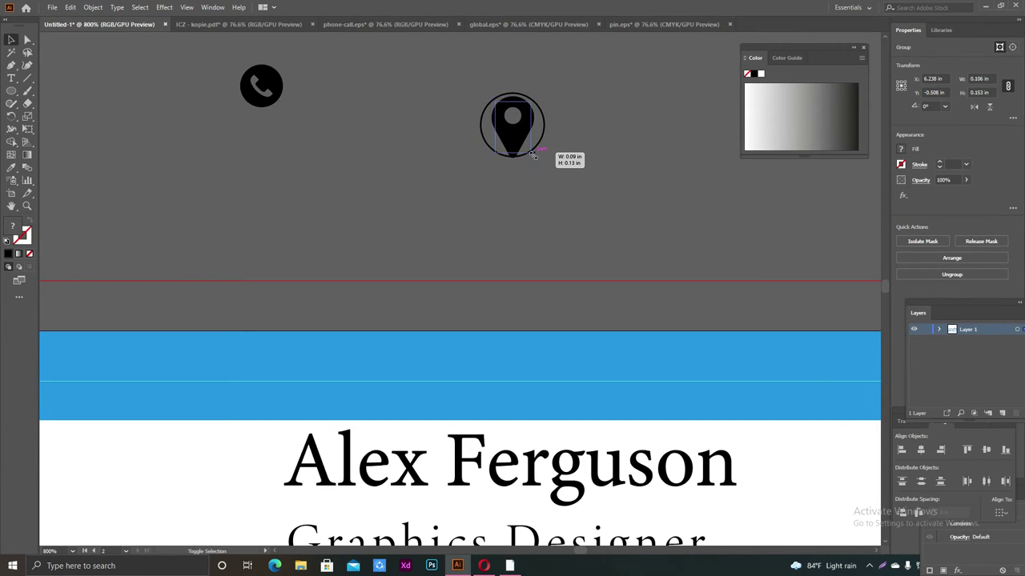
pyautogui.moveTo(535, 158); pyautogui.dragTo(531, 153)
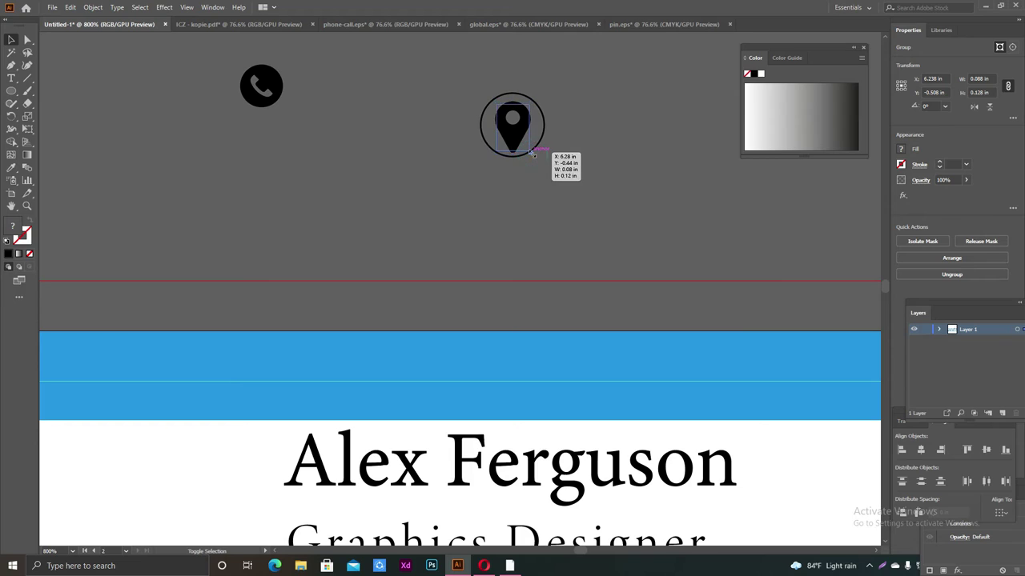
pyautogui.click(576, 113)
pyautogui.scroll(-3, 517, 168)
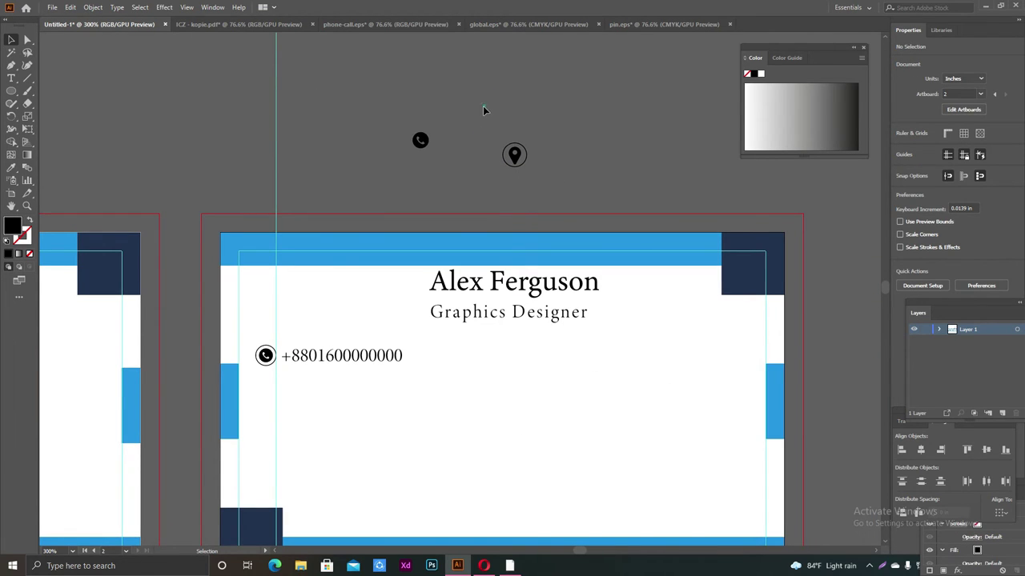
# Duplicate the circled pin icon and apply Simplify to it
pyautogui.click(514, 155)
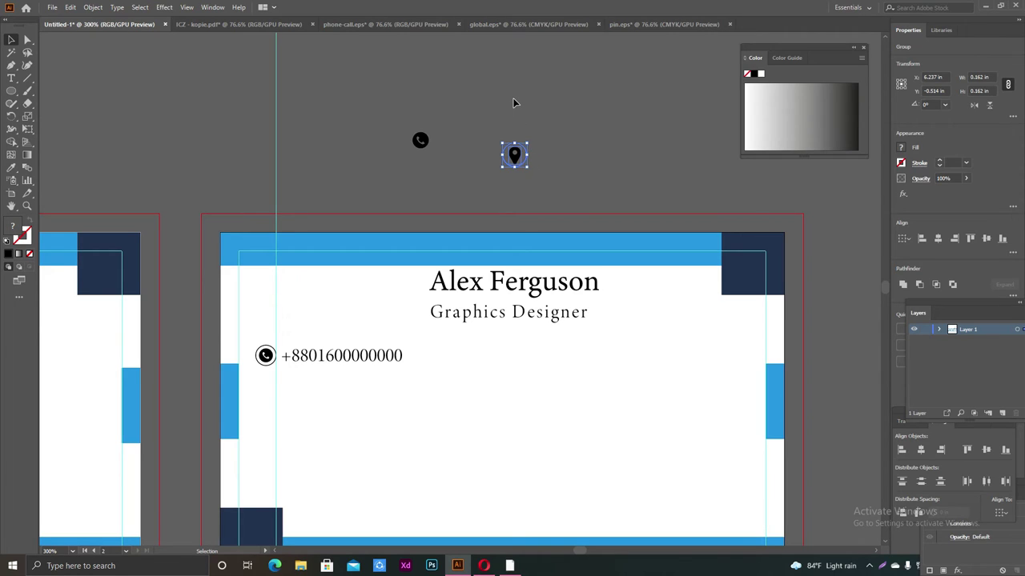
pyautogui.moveTo(515, 154); pyautogui.dragTo(477, 109)
pyautogui.click(548, 115)
pyautogui.click(514, 154)
pyautogui.rightClick(556, 137)
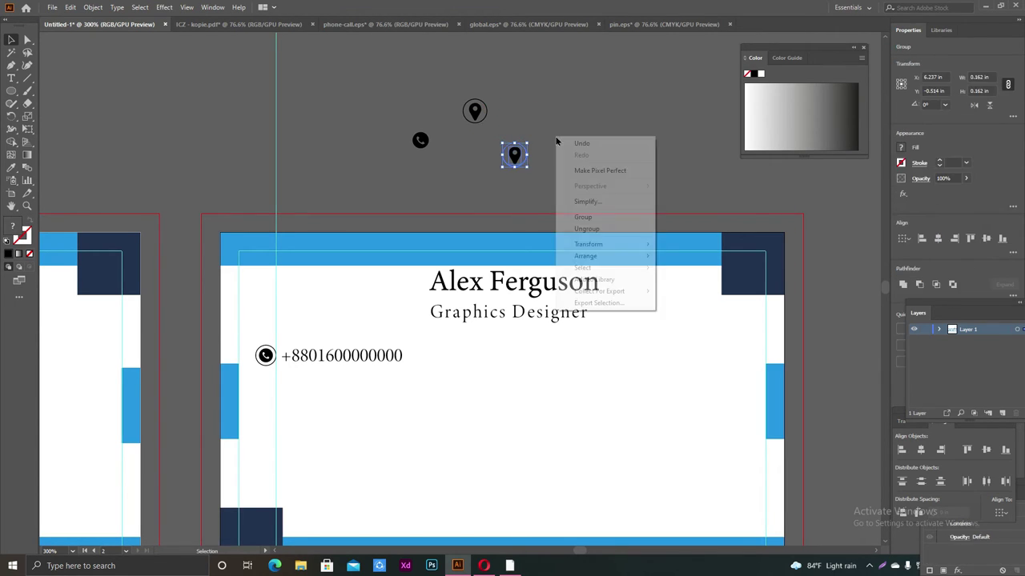
pyautogui.click(590, 201)
pyautogui.click(572, 121)
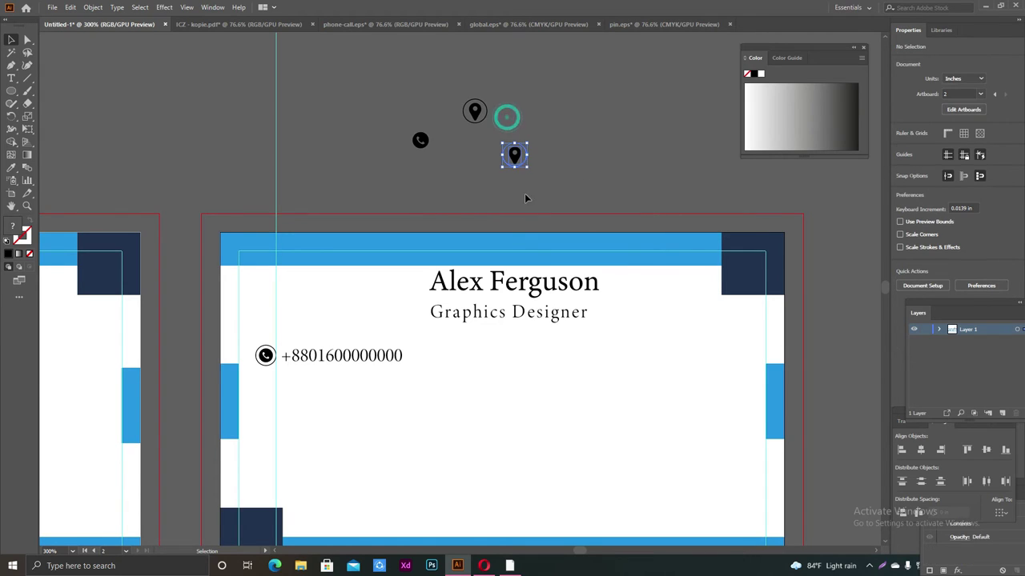
# Place a pin copy on the card directly under the phone icon, aligned with it
pyautogui.moveTo(515, 154)
pyautogui.mouseDown()
pyautogui.moveTo(449, 186)
pyautogui.moveTo(266, 389)
pyautogui.mouseUp()
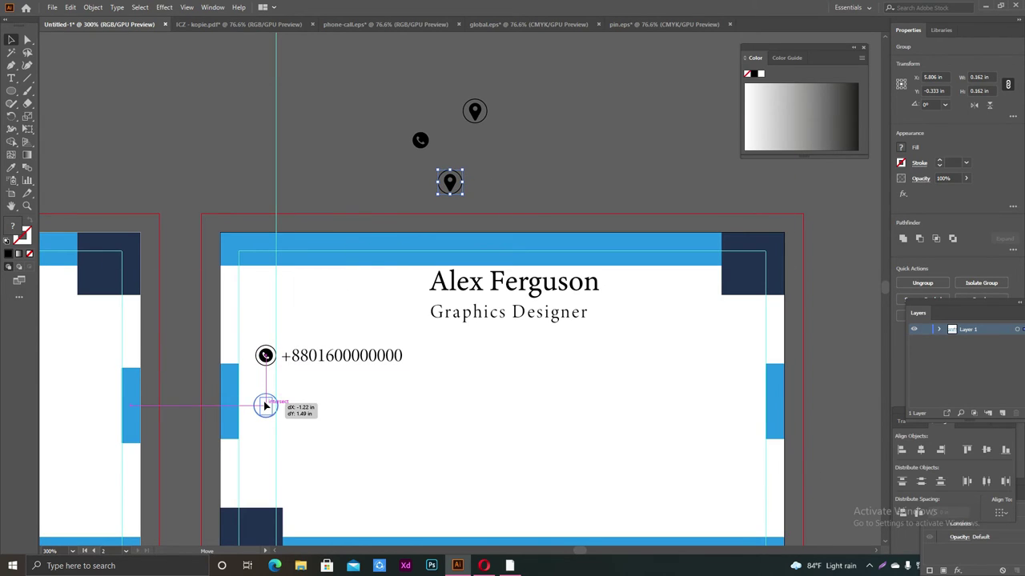
pyautogui.moveTo(266, 389); pyautogui.dragTo(260, 402)
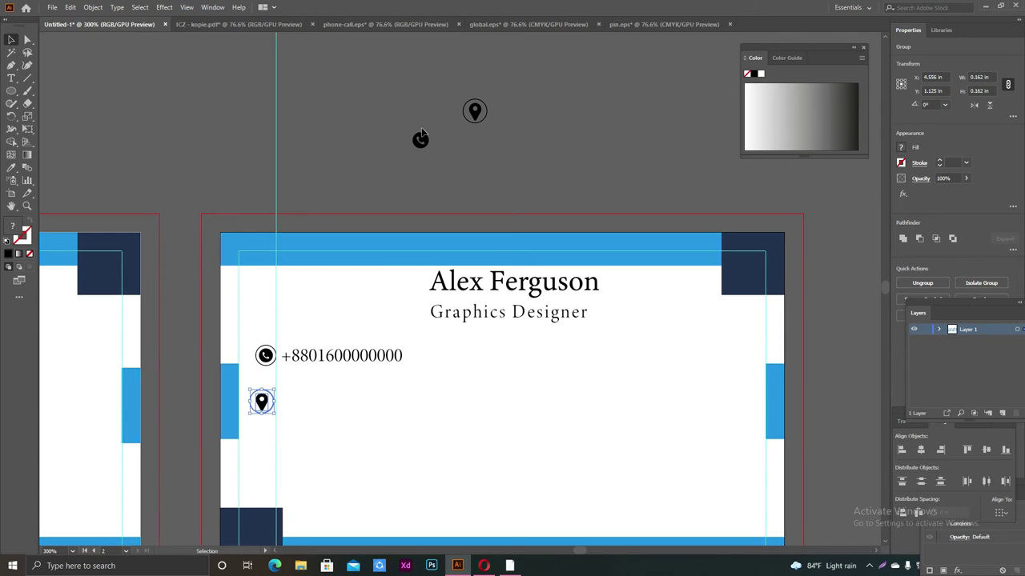
pyautogui.click(400, 112)
pyautogui.scroll(1, 367, 155)
pyautogui.scroll(1, 367, 155)
pyautogui.scroll(-2, 331, 131)
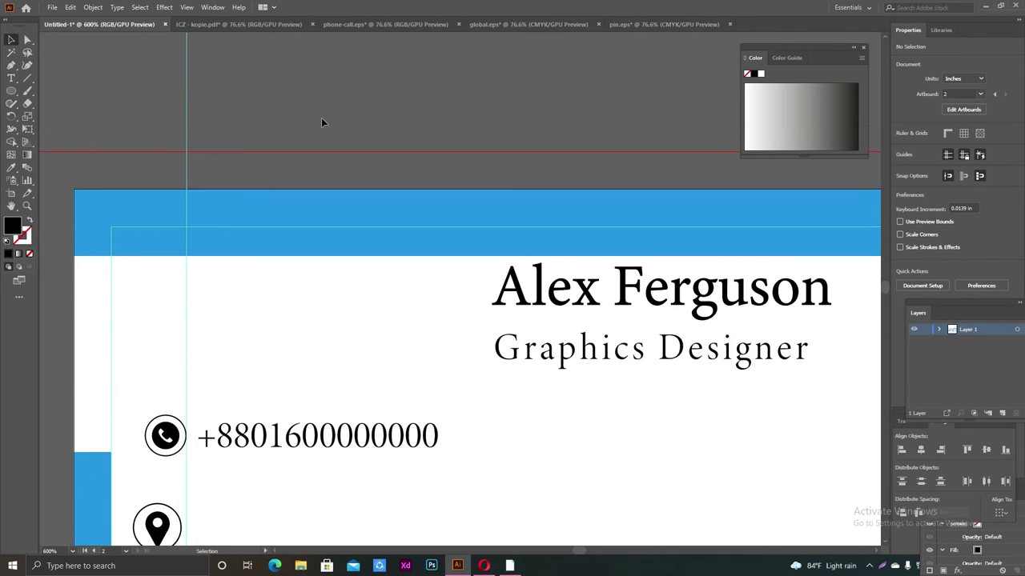
pyautogui.scroll(-3, 323, 121)
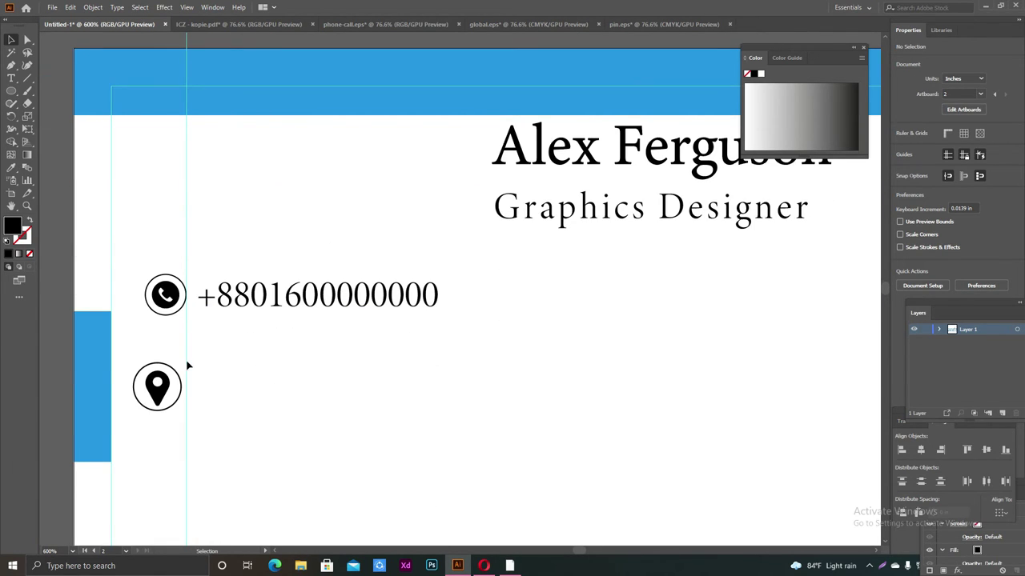
pyautogui.click(151, 368)
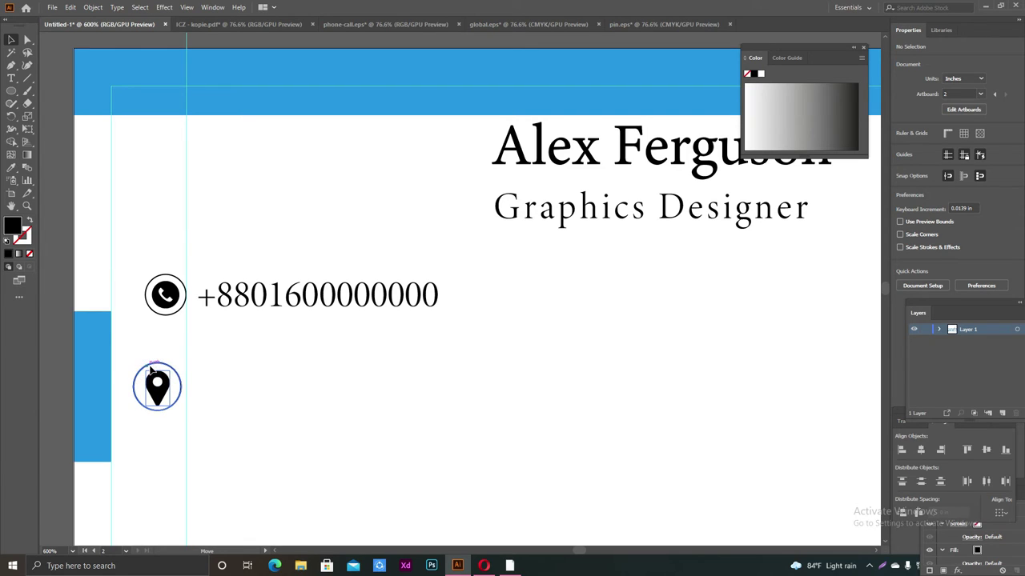
pyautogui.moveTo(151, 369); pyautogui.dragTo(155, 369)
pyautogui.click(298, 369)
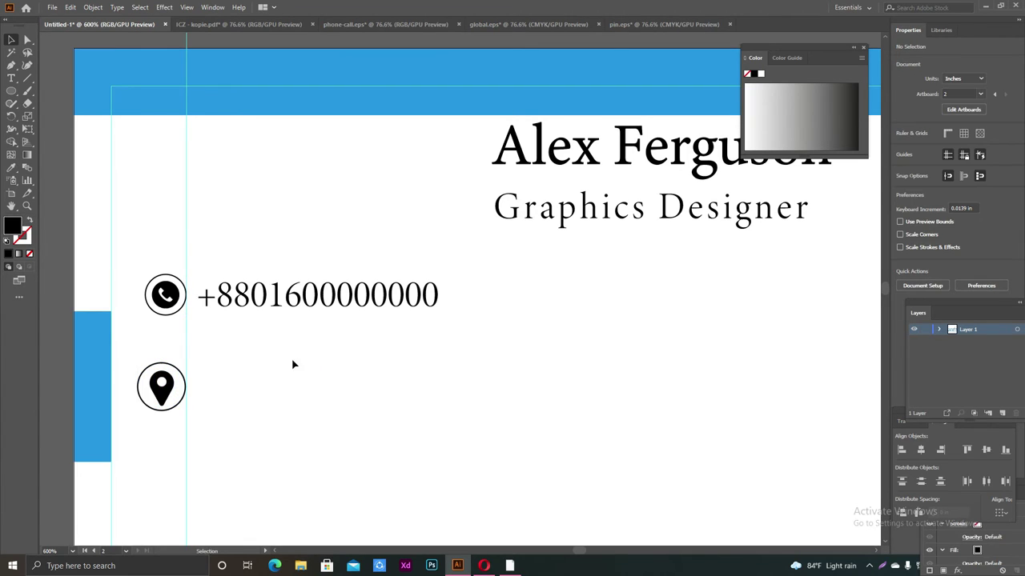
pyautogui.keyDown('alt'); pyautogui.scroll(-2, 446, 353); pyautogui.keyUp('alt')
pyautogui.keyDown('alt'); pyautogui.scroll(-1, 447, 351); pyautogui.keyUp('alt')
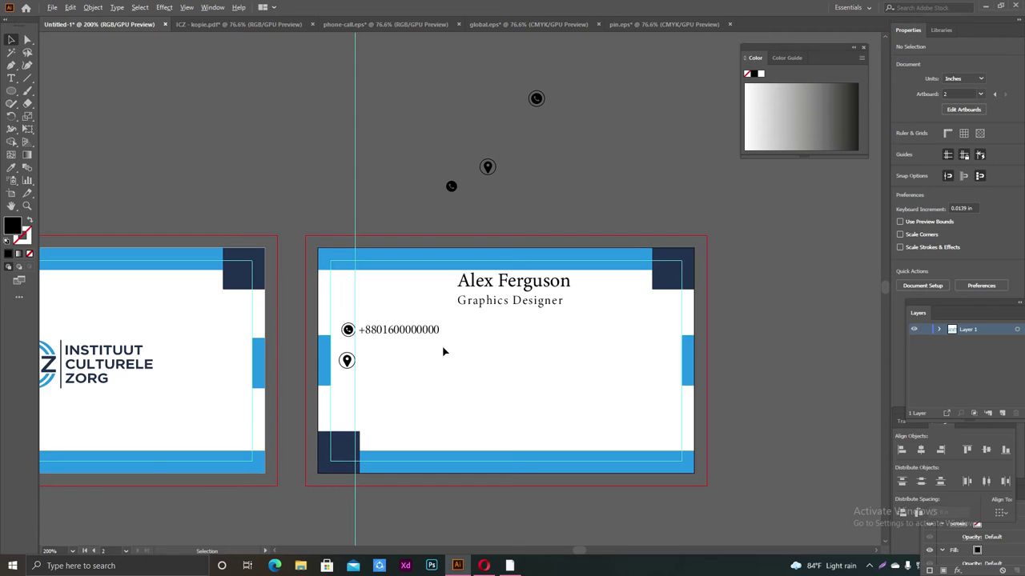
pyautogui.keyDown('alt'); pyautogui.scroll(2, 444, 352); pyautogui.keyUp('alt')
# Duplicate the phone-number text down beside the pin icon, aligned with it
pyautogui.moveTo(372, 310); pyautogui.dragTo(376, 366)
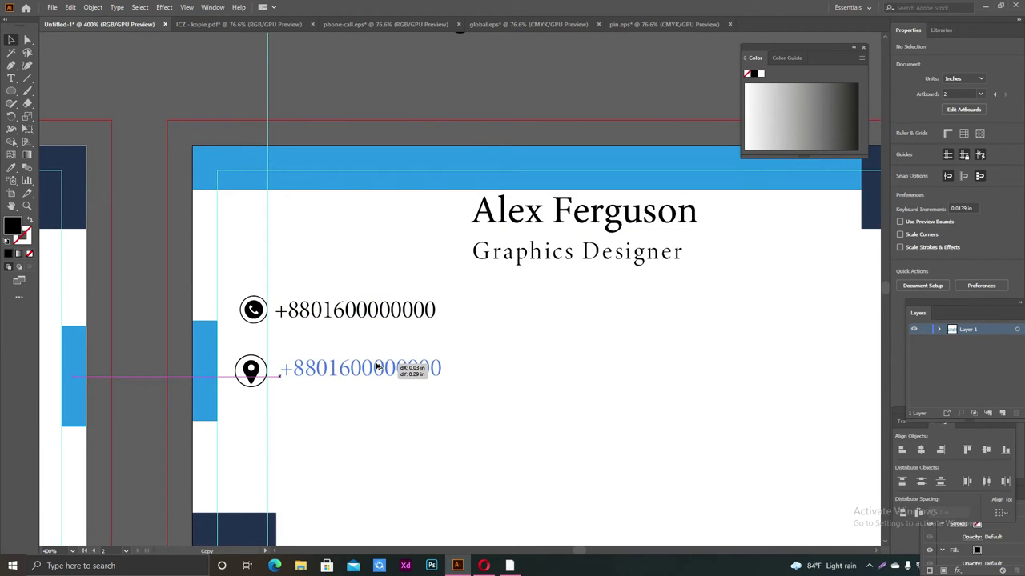
pyautogui.moveTo(376, 366); pyautogui.dragTo(372, 370)
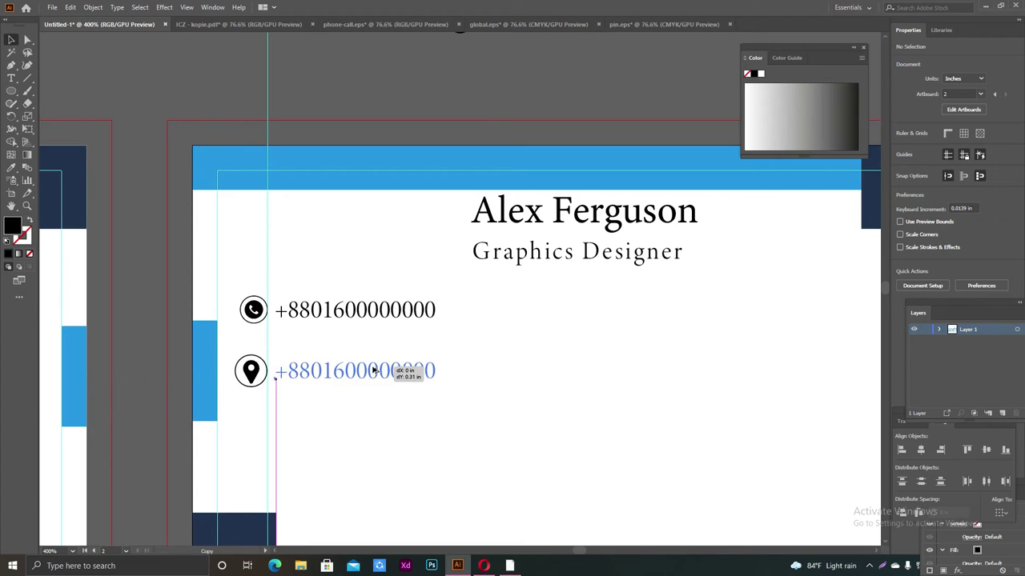
pyautogui.moveTo(372, 371); pyautogui.dragTo(371, 371)
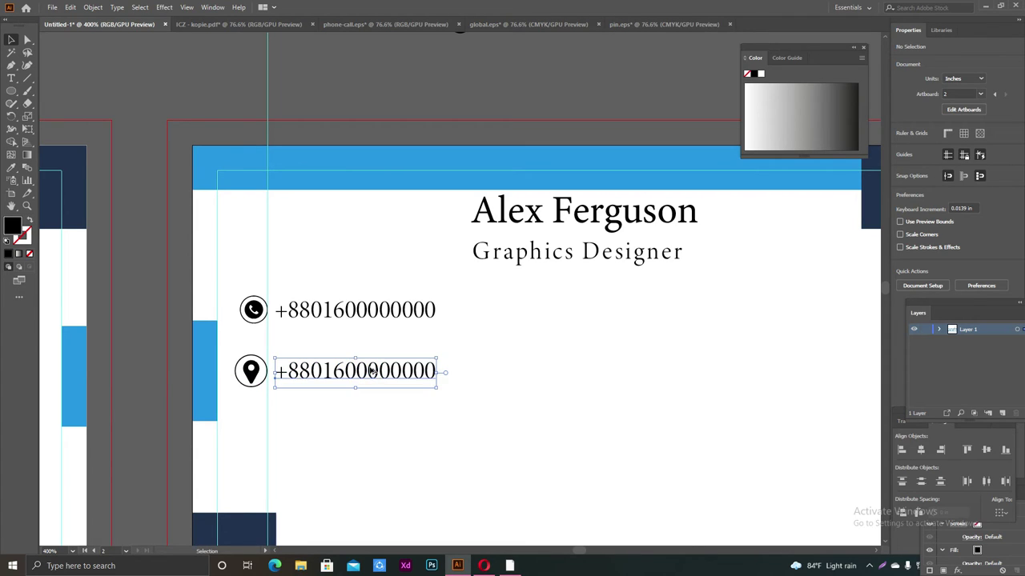
pyautogui.click(481, 345)
pyautogui.keyDown('alt'); pyautogui.scroll(-1, 438, 323); pyautogui.keyUp('alt')
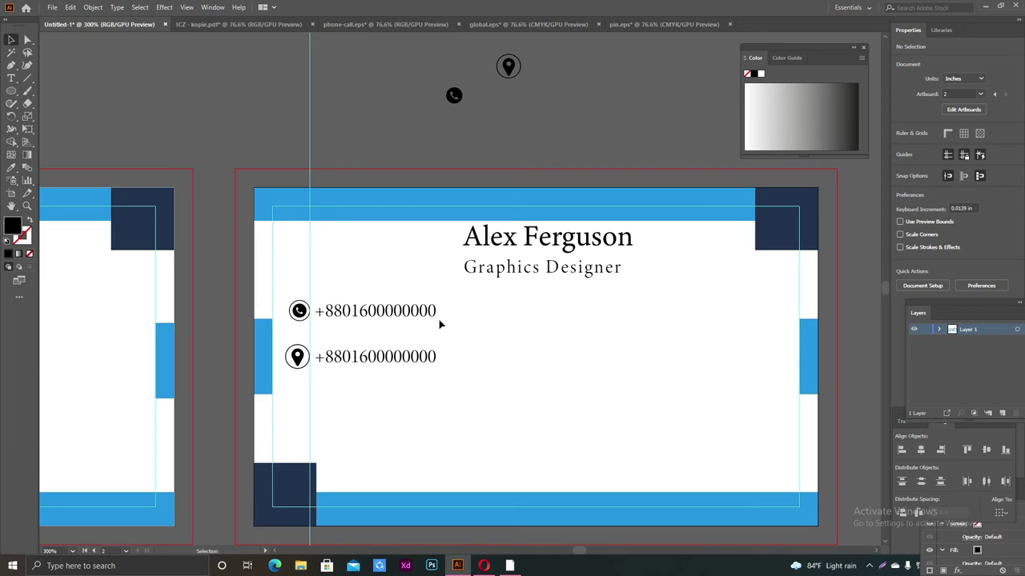
# Replace the copied phone number with the street address text
pyautogui.doubleClick(435, 360)
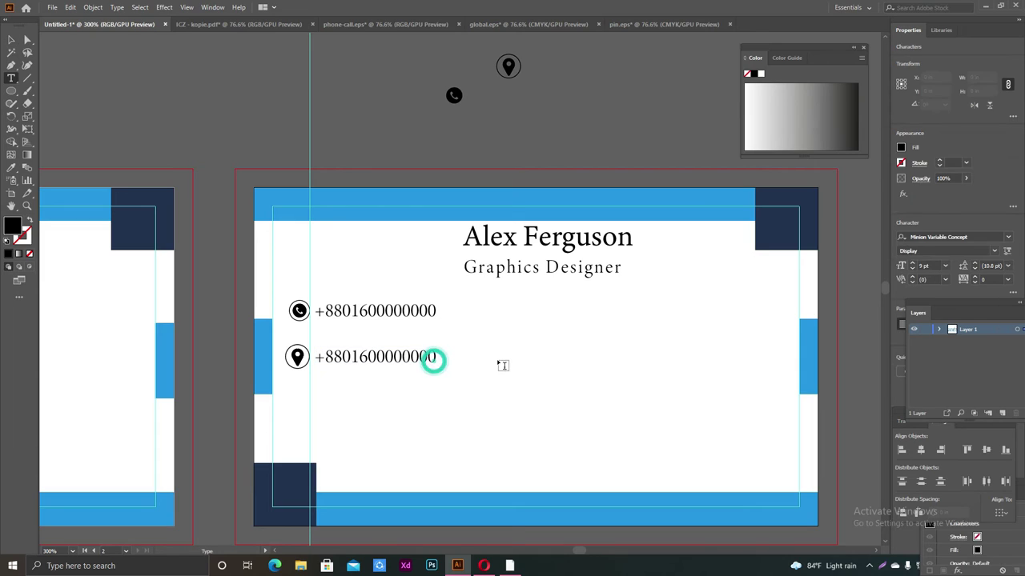
pyautogui.press('BackSpace')
pyautogui.press('BackSpace')
pyautogui.press('BackSpace')
pyautogui.press('BackSpace')
pyautogui.press('BackSpace')
pyautogui.press('BackSpace')
pyautogui.write('20/A,')
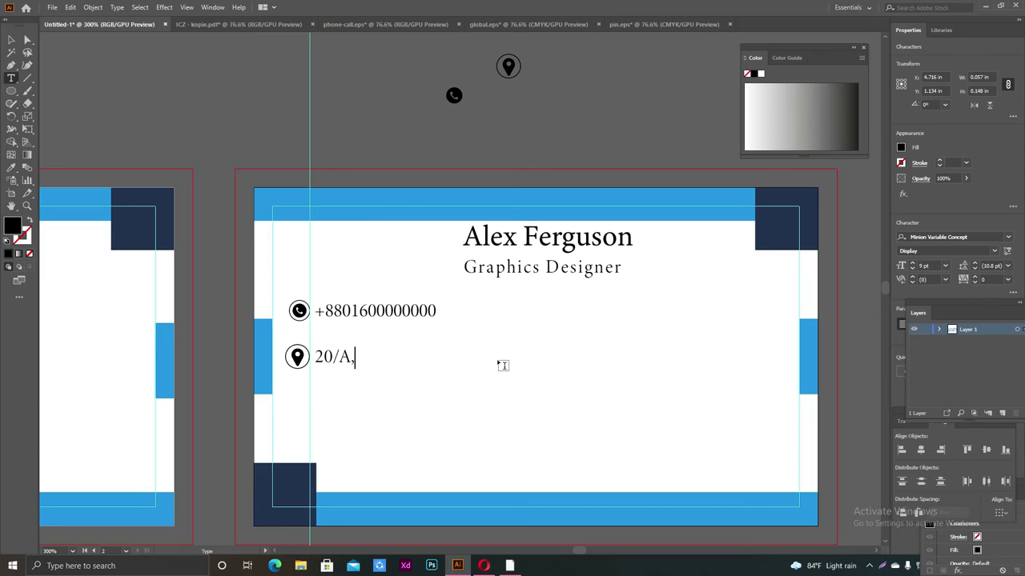
pyautogui.write('Groo')
pyautogui.write('ve St')
pyautogui.write('reet, ')
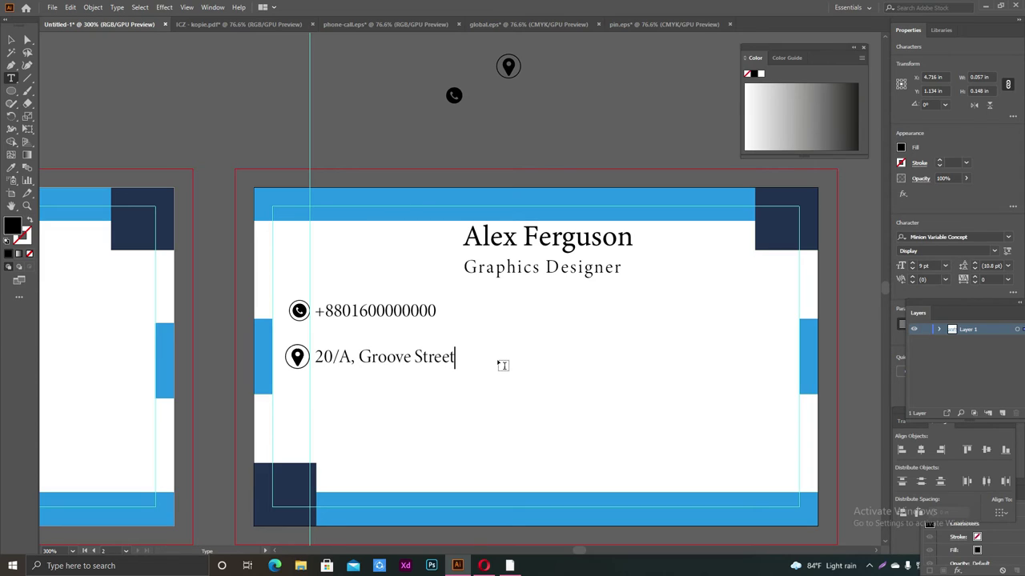
pyautogui.write('USA')
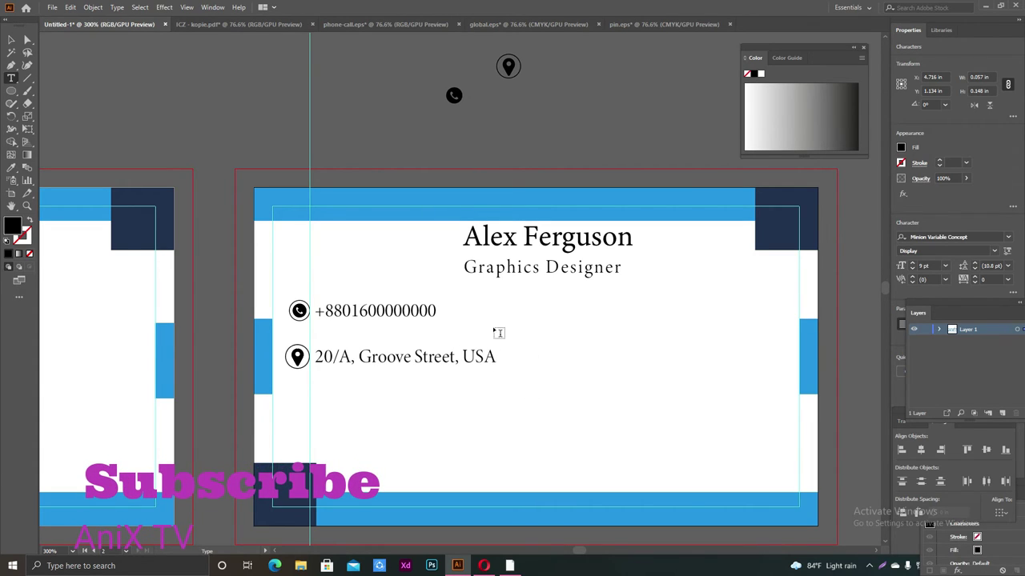
pyautogui.click(11, 40)
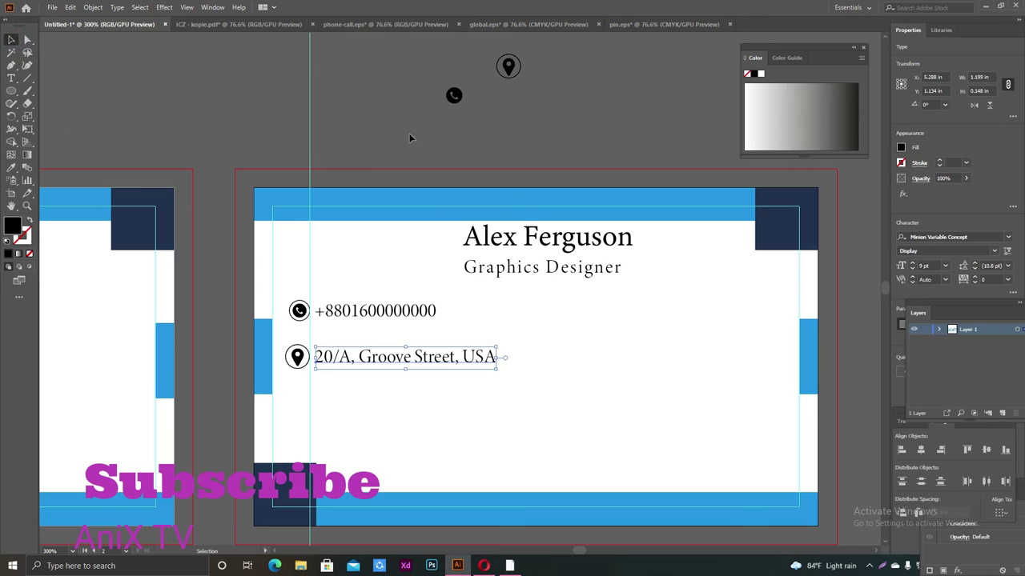
pyautogui.click(393, 118)
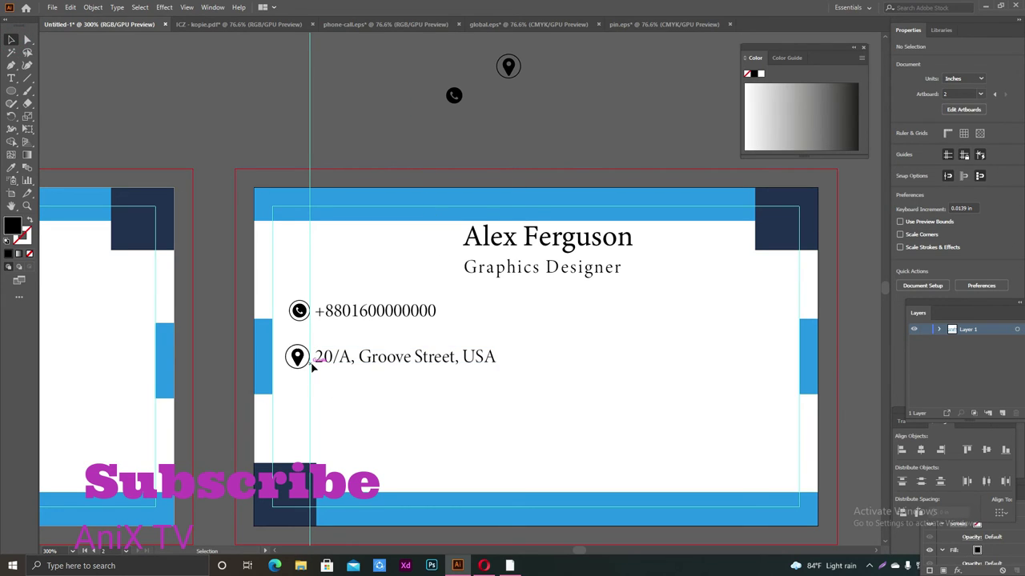
# Paste the globe from global.eps into the card document and shrink it to about 0.31 in
pyautogui.click(663, 24)
pyautogui.click(540, 26)
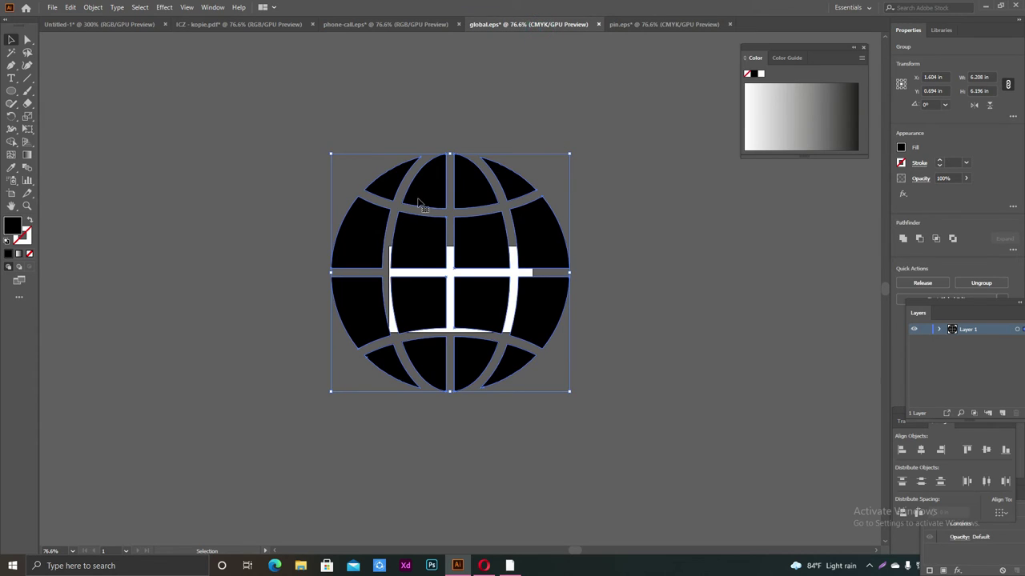
pyautogui.click(99, 24)
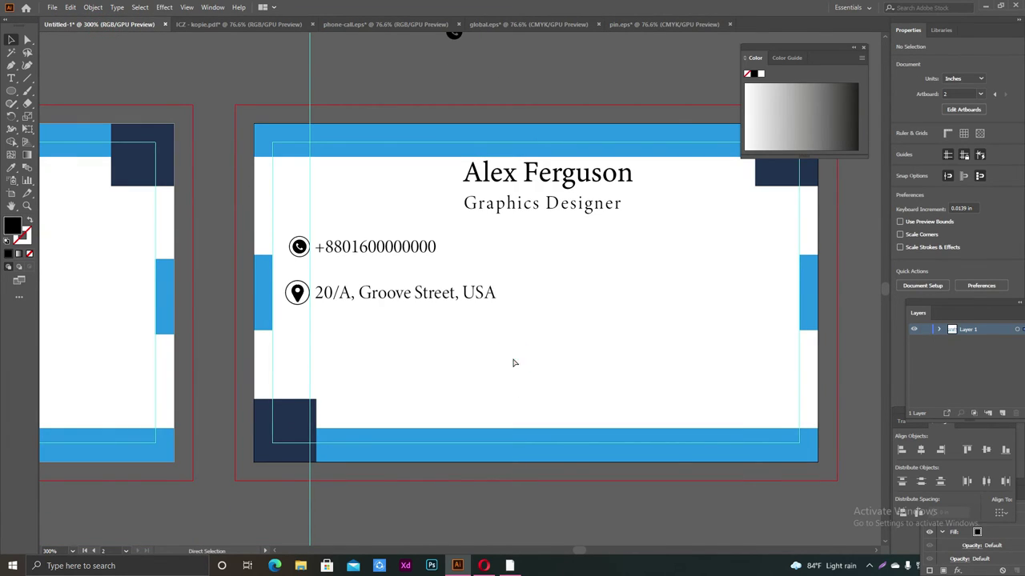
pyautogui.hotkey('ctrl', 'v')
pyautogui.moveTo(600, 365)
pyautogui.mouseDown()
pyautogui.moveTo(516, 303)
pyautogui.moveTo(499, 350)
pyautogui.mouseUp()
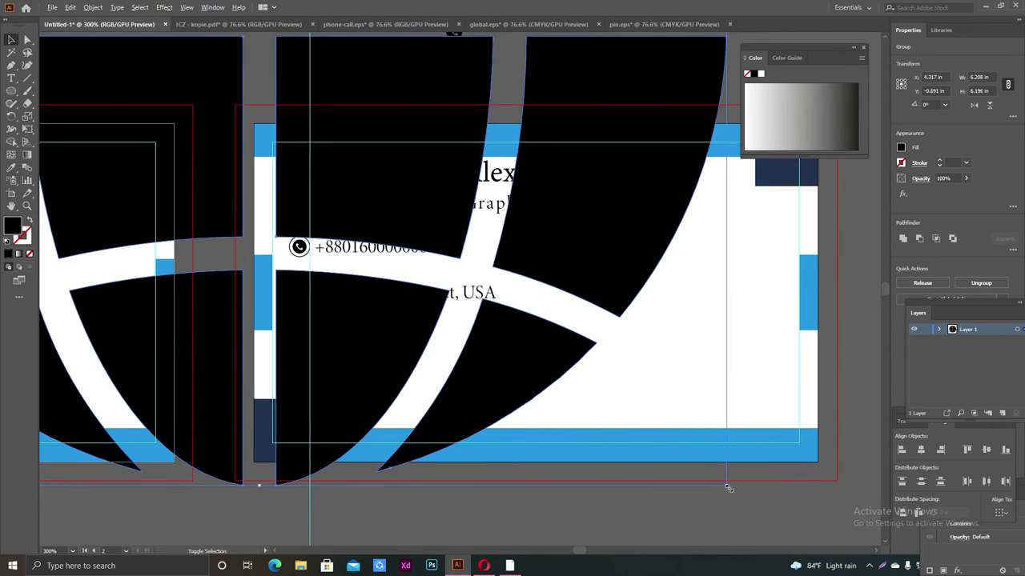
pyautogui.moveTo(728, 488)
pyautogui.mouseDown()
pyautogui.moveTo(411, 229)
pyautogui.moveTo(462, 269)
pyautogui.mouseUp()
pyautogui.scroll(2, 462, 269)
pyautogui.moveTo(311, 47)
pyautogui.mouseDown()
pyautogui.moveTo(433, 283)
pyautogui.moveTo(567, 418)
pyautogui.mouseUp()
pyautogui.moveTo(565, 520)
pyautogui.mouseDown()
pyautogui.moveTo(464, 422)
pyautogui.moveTo(390, 142)
pyautogui.mouseUp()
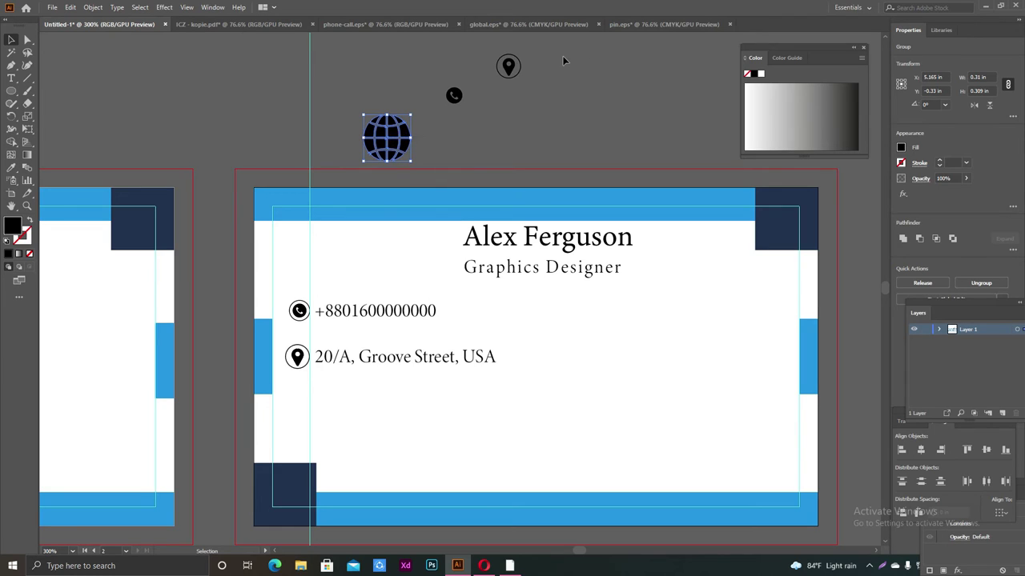
# Set the globe's width to the phone icon's 0.106 in
pyautogui.click(454, 95)
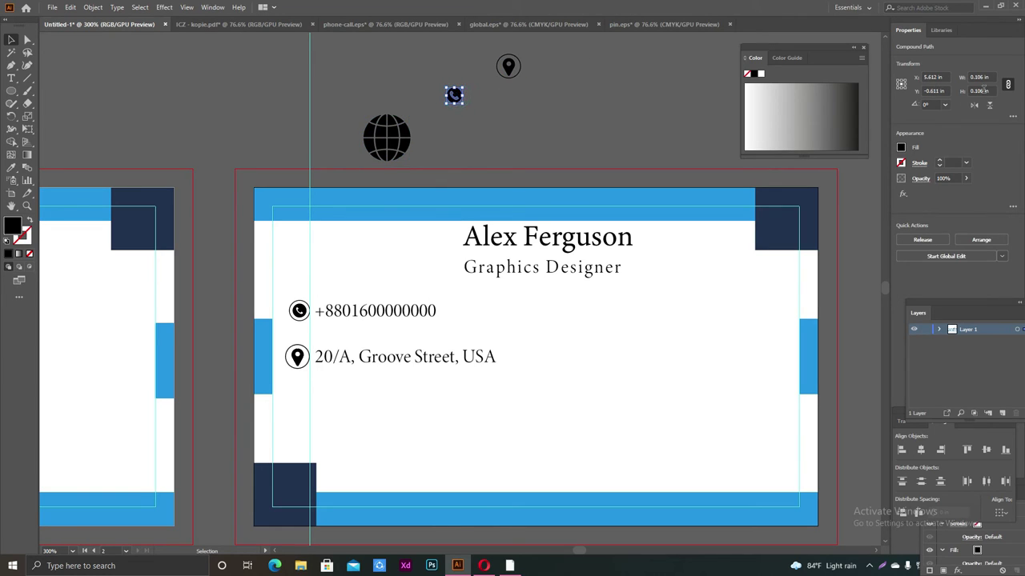
pyautogui.click(994, 76)
pyautogui.rightClick(988, 76)
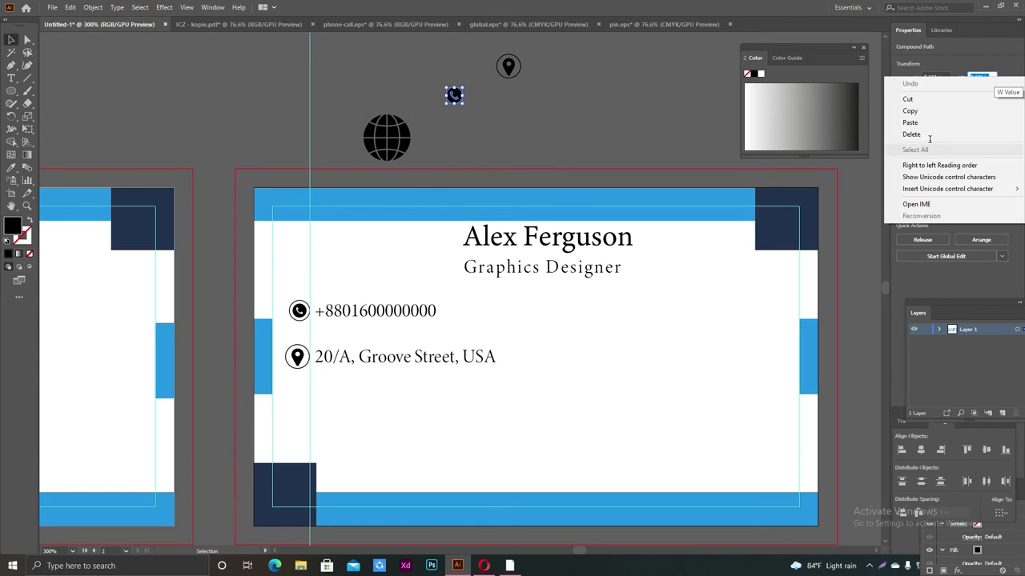
pyautogui.click(924, 113)
pyautogui.click(658, 89)
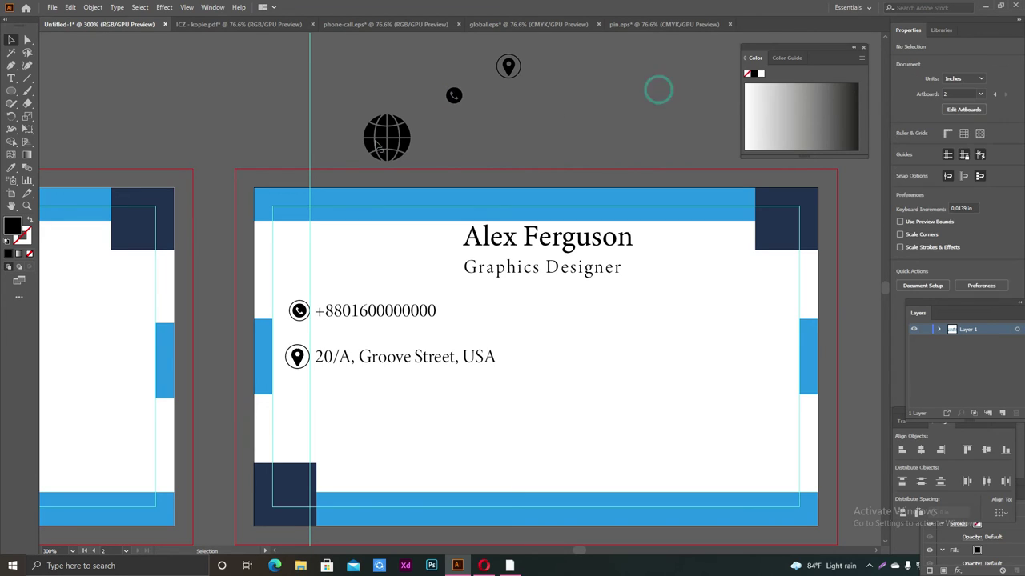
pyautogui.click(366, 132)
pyautogui.click(990, 77)
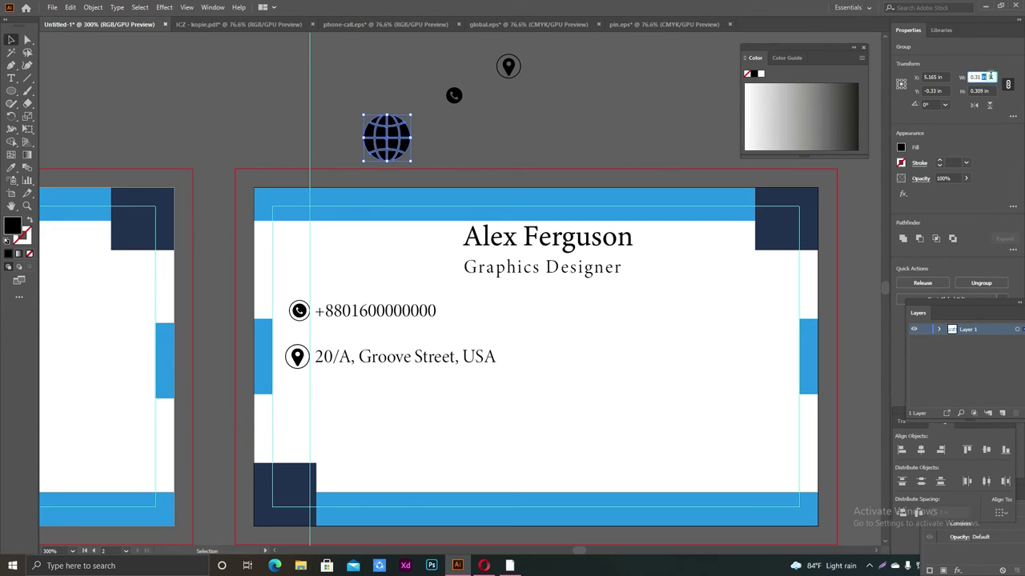
pyautogui.rightClick(990, 77)
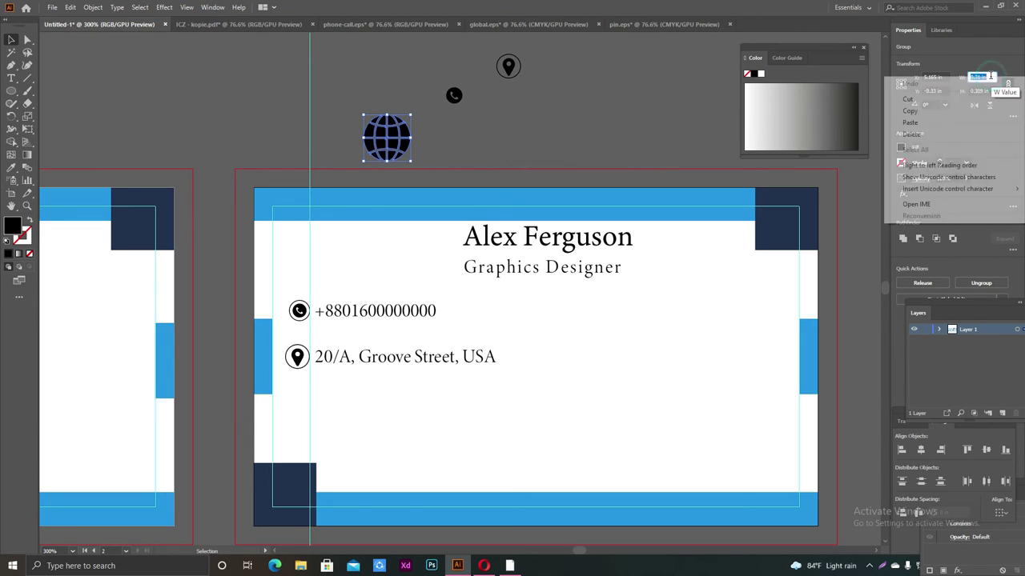
pyautogui.click(923, 112)
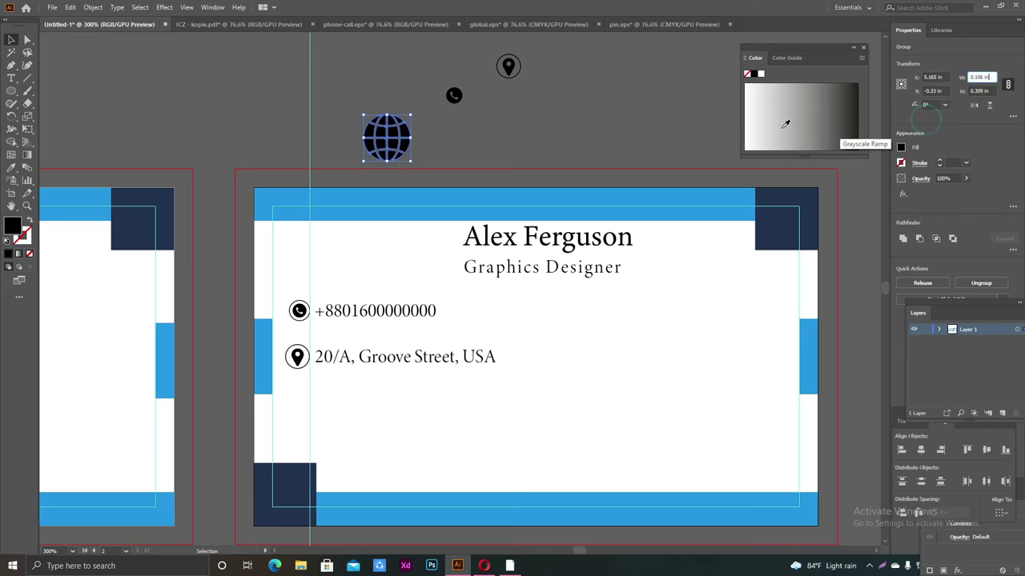
pyautogui.click(581, 132)
# Bring the globe artwork and the pin's round outline together, placing the globe inside the circle
pyautogui.keyDown('alt'); pyautogui.scroll(1, 506, 246); pyautogui.keyUp('alt')
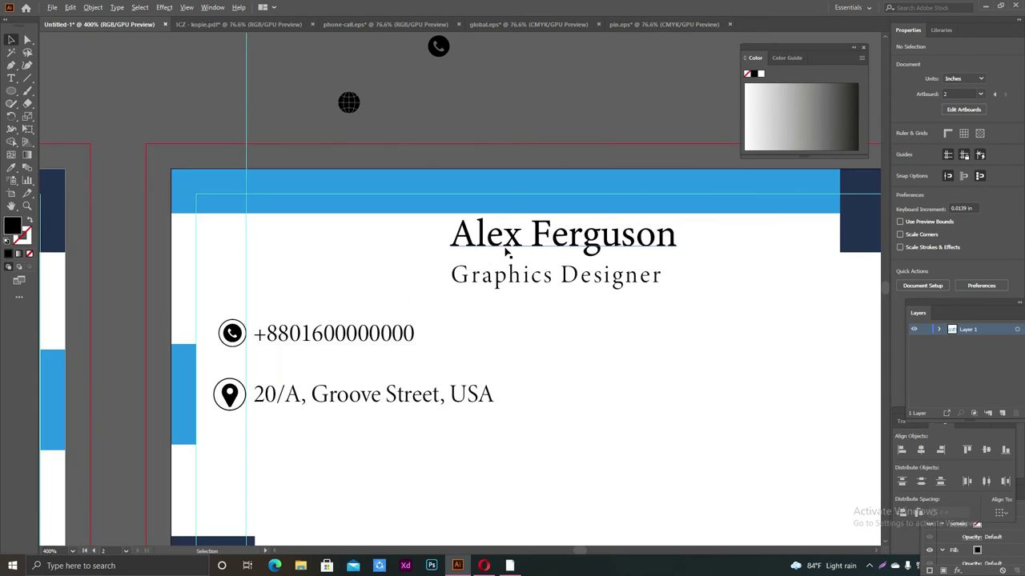
pyautogui.moveTo(350, 104); pyautogui.dragTo(377, 117)
pyautogui.scroll(2, 574, 96)
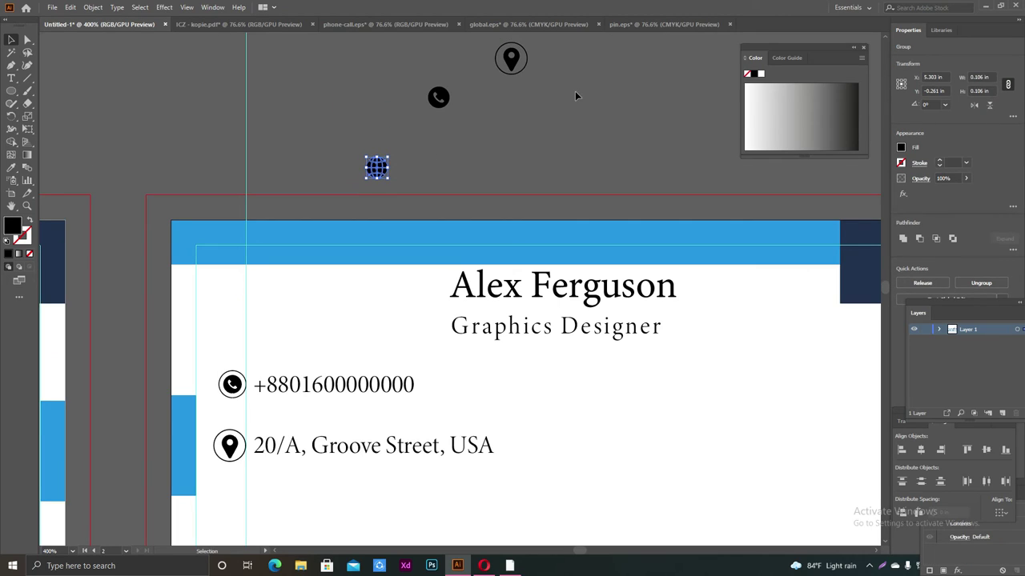
pyautogui.moveTo(529, 62)
pyautogui.mouseDown()
pyautogui.moveTo(483, 155)
pyautogui.moveTo(467, 151)
pyautogui.mouseUp()
pyautogui.moveTo(377, 167)
pyautogui.mouseDown()
pyautogui.moveTo(464, 152)
pyautogui.moveTo(413, 165)
pyautogui.mouseUp()
pyautogui.click(592, 103)
pyautogui.scroll(2, 524, 134)
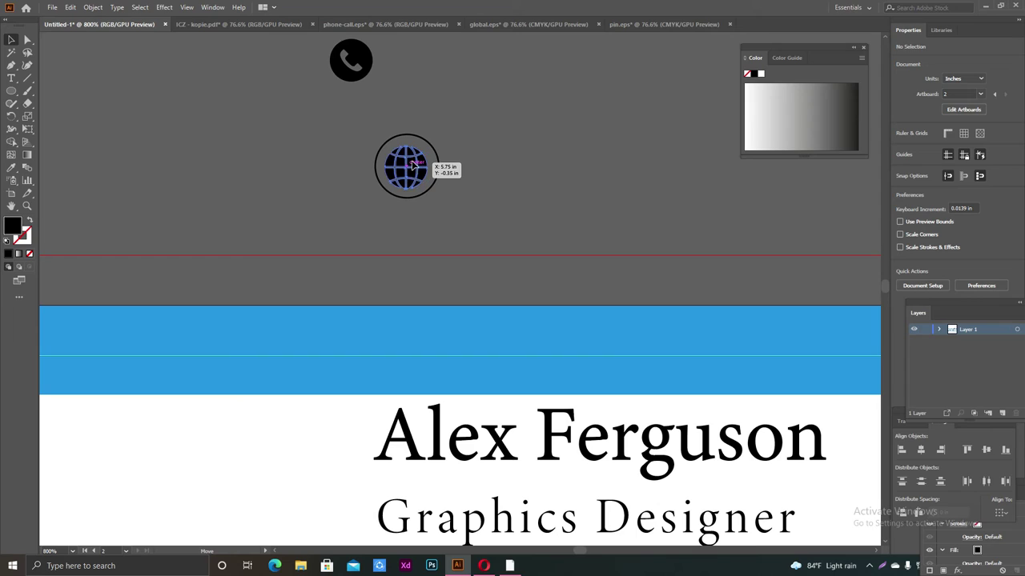
pyautogui.click(551, 109)
# Centre the globe horizontally and vertically within its ring using the Align panel
pyautogui.moveTo(389, 119); pyautogui.dragTo(405, 156)
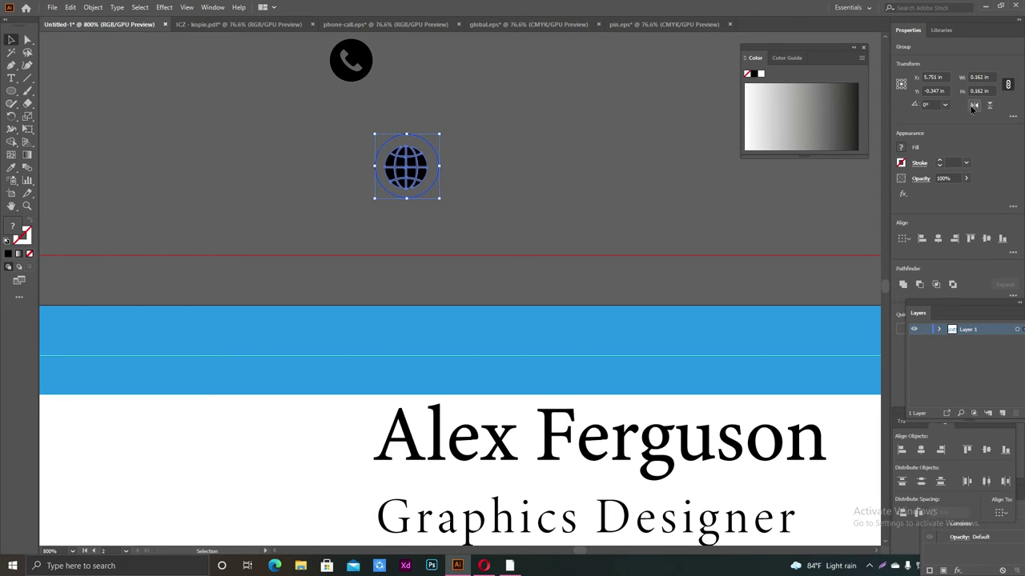
pyautogui.click(938, 238)
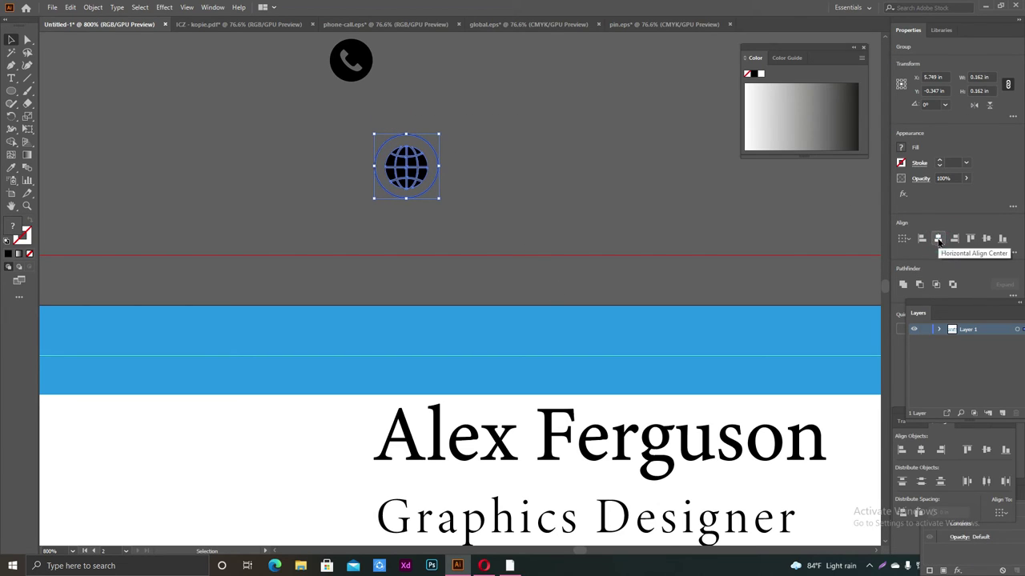
pyautogui.click(986, 238)
pyautogui.click(598, 173)
pyautogui.press('a')
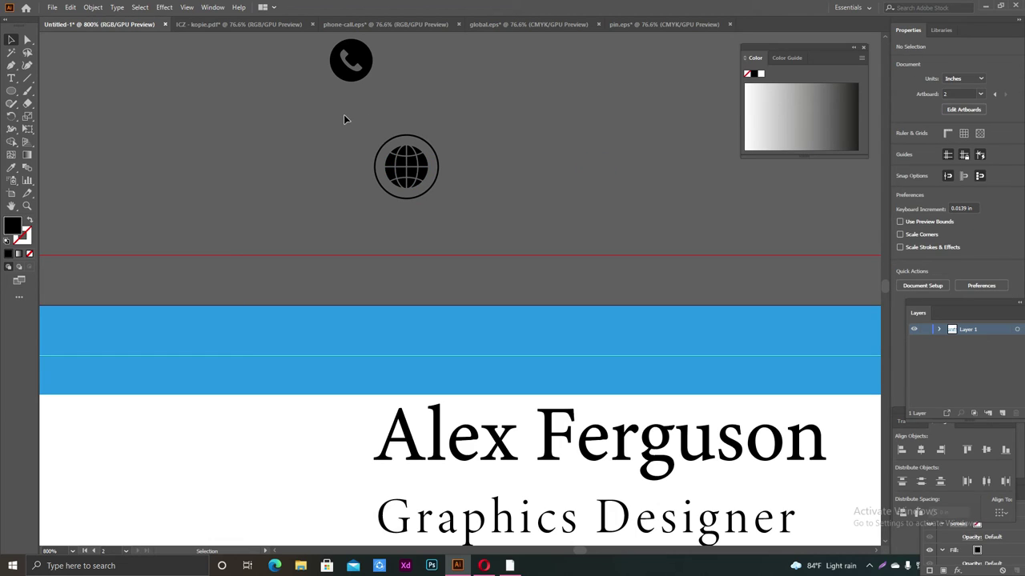
pyautogui.moveTo(343, 115); pyautogui.dragTo(512, 229)
pyautogui.press('v')
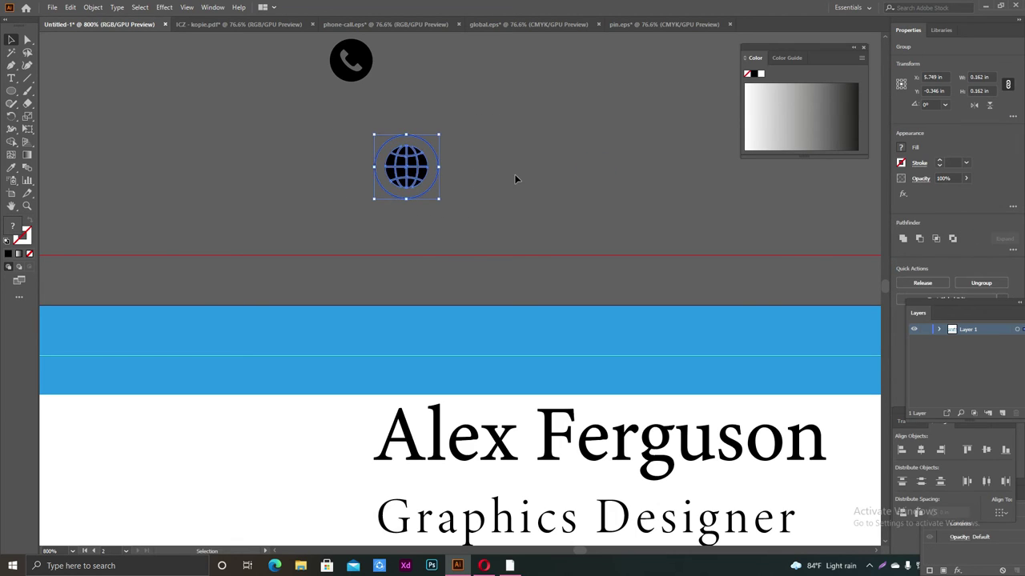
pyautogui.scroll(-2, 504, 160)
pyautogui.scroll(-1, 480, 96)
pyautogui.scroll(-1, 477, 89)
pyautogui.scroll(-1, 478, 89)
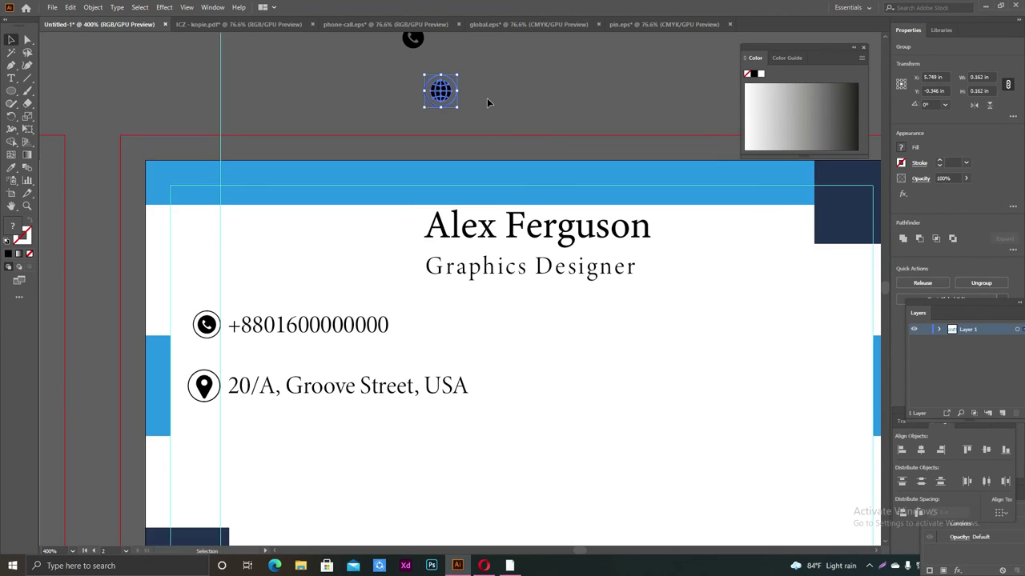
# Move the globe icon onto the card back below the address line
pyautogui.moveTo(441, 92)
pyautogui.mouseDown()
pyautogui.moveTo(271, 441)
pyautogui.moveTo(203, 451)
pyautogui.mouseUp()
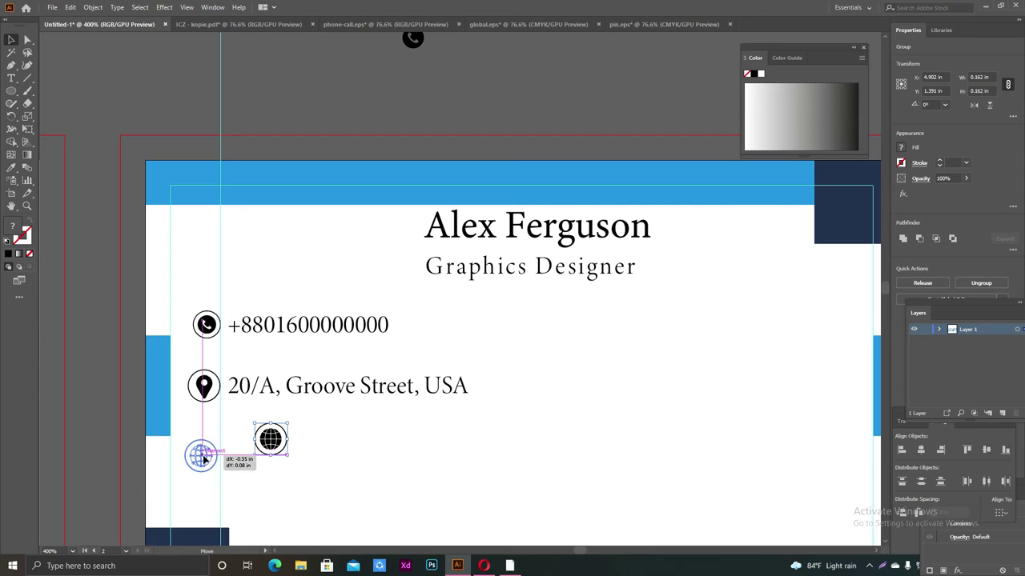
pyautogui.moveTo(203, 451); pyautogui.dragTo(203, 463)
pyautogui.click(436, 420)
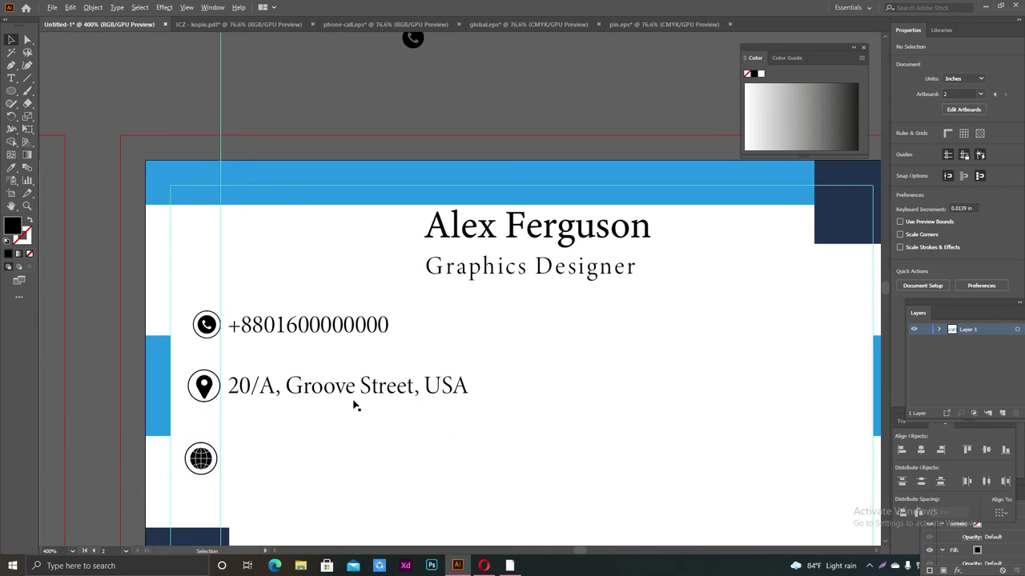
pyautogui.scroll(-5, 358, 408)
pyautogui.scroll(2, 352, 398)
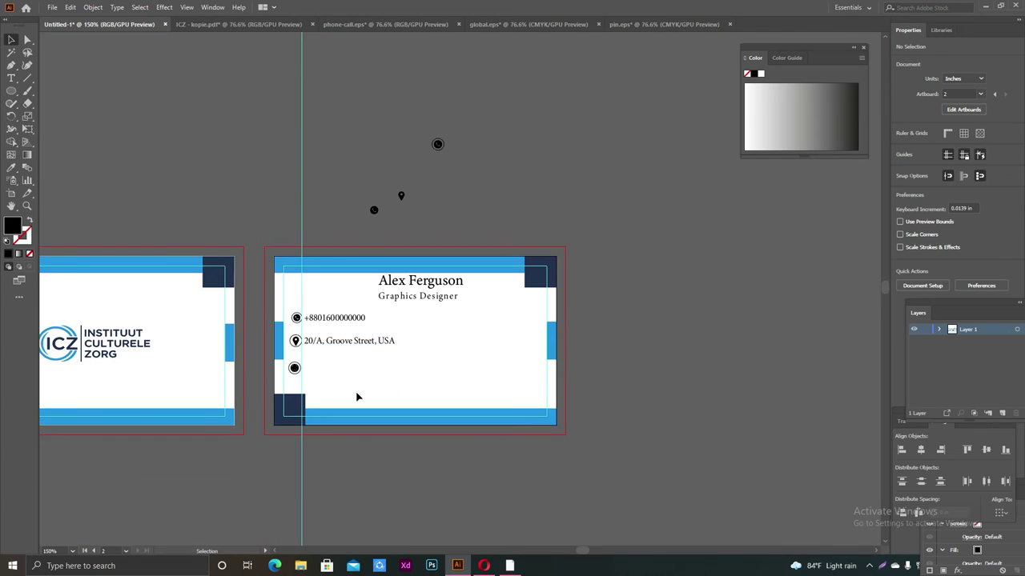
pyautogui.scroll(5, 357, 396)
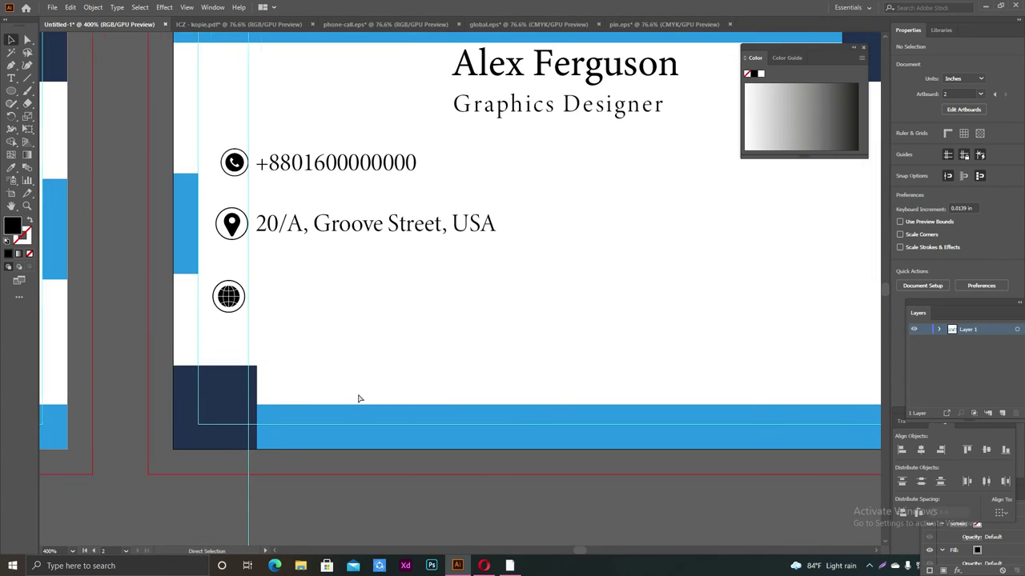
pyautogui.scroll(1, 359, 399)
pyautogui.hscroll(-3, 360, 392)
pyautogui.hscroll(-2, 361, 380)
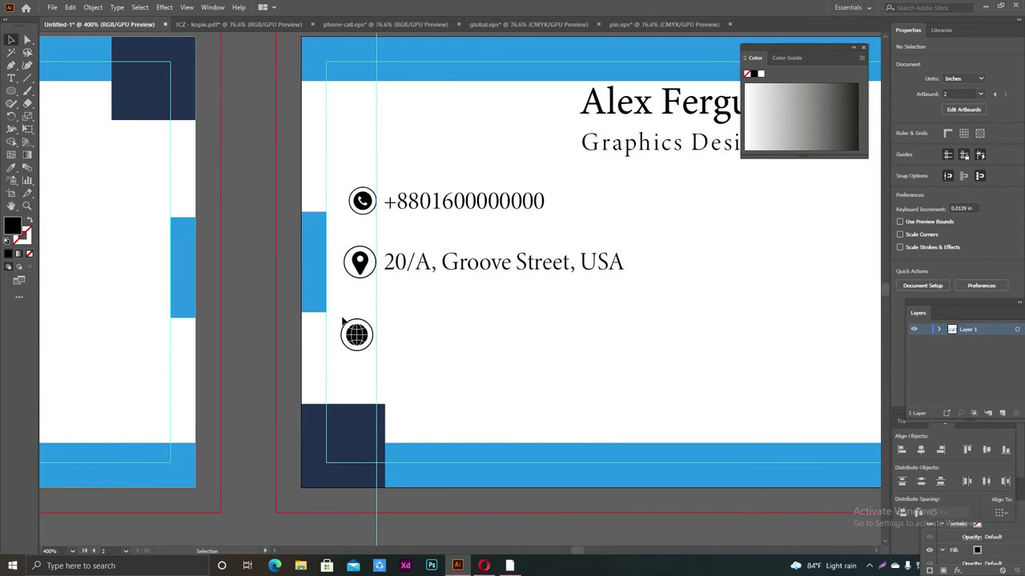
# Fine-tune the globe icon so it lines up vertically under the pin icon
pyautogui.moveTo(355, 336)
pyautogui.mouseDown()
pyautogui.moveTo(362, 320)
pyautogui.moveTo(363, 330)
pyautogui.mouseUp()
pyautogui.click(426, 332)
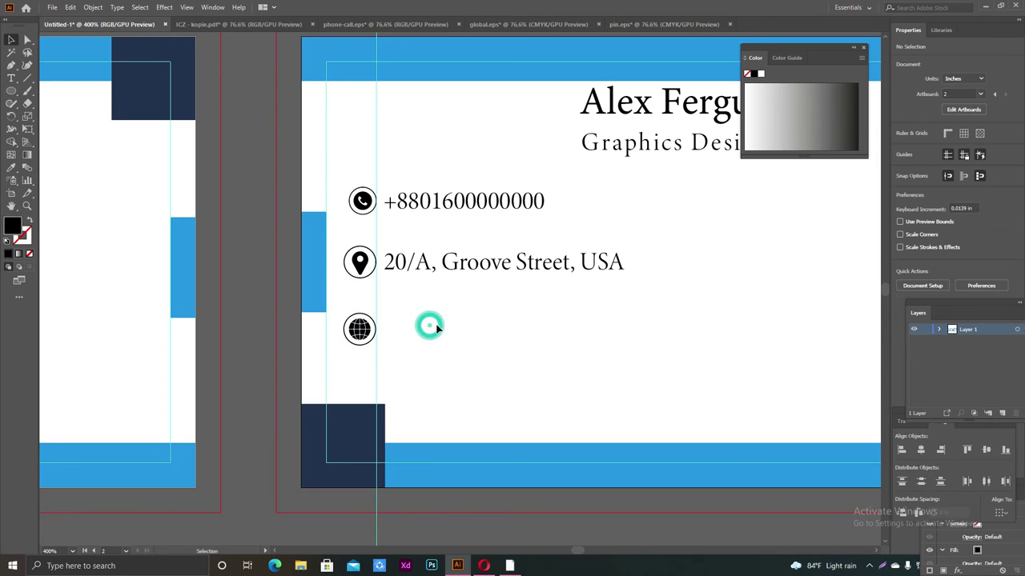
pyautogui.scroll(1, 427, 328)
pyautogui.moveTo(361, 384); pyautogui.dragTo(361, 378)
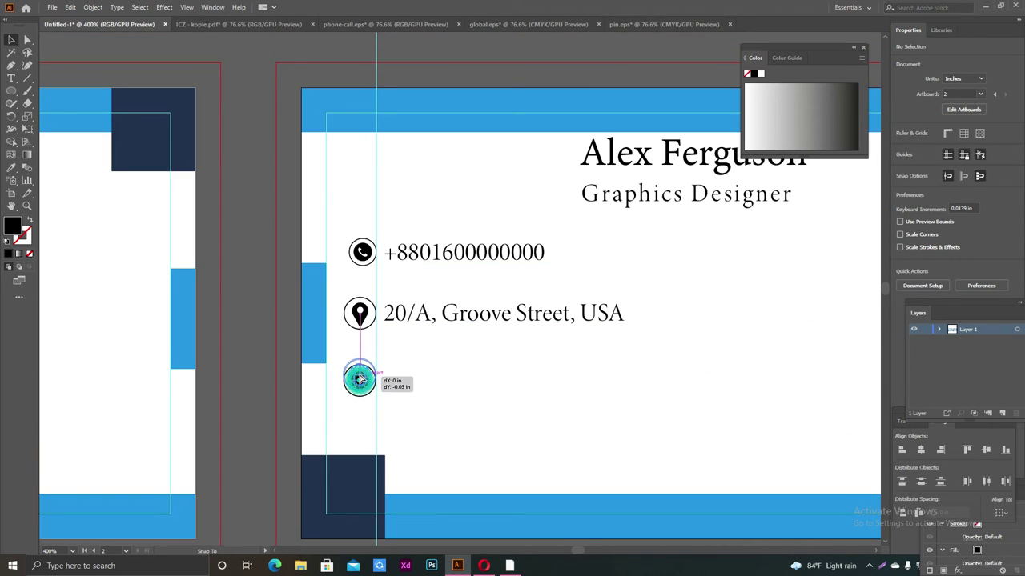
pyautogui.click(454, 369)
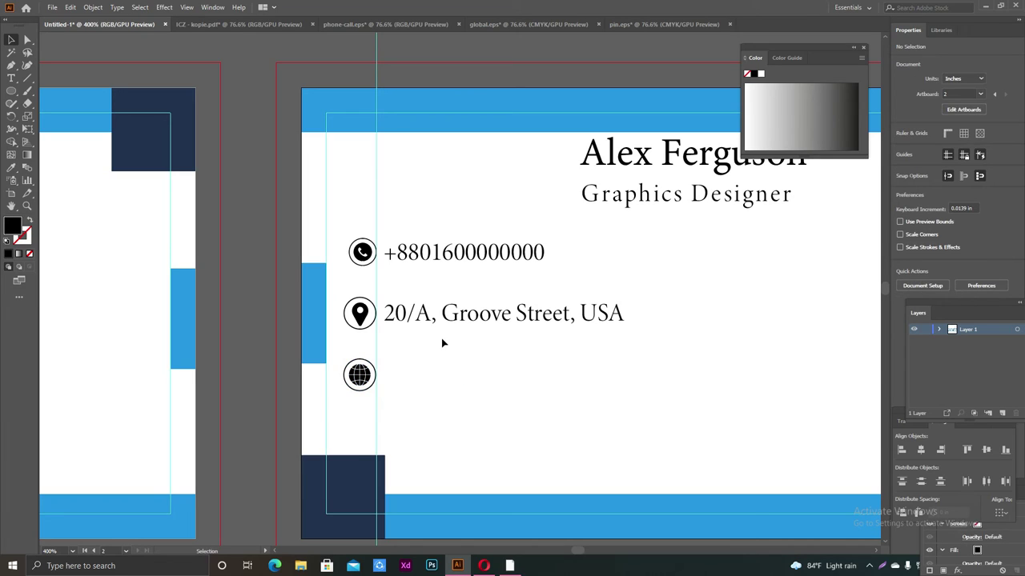
pyautogui.scroll(1, 441, 340)
pyautogui.scroll(-2, 440, 340)
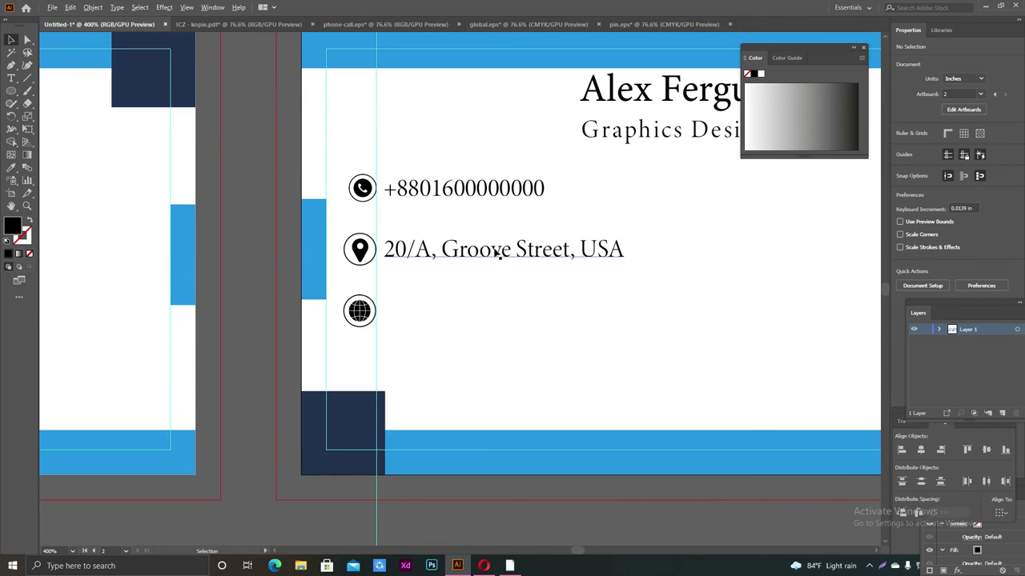
pyautogui.moveTo(497, 249)
pyautogui.mouseDown()
pyautogui.moveTo(502, 314)
pyautogui.moveTo(492, 318)
pyautogui.moveTo(501, 324)
pyautogui.mouseUp()
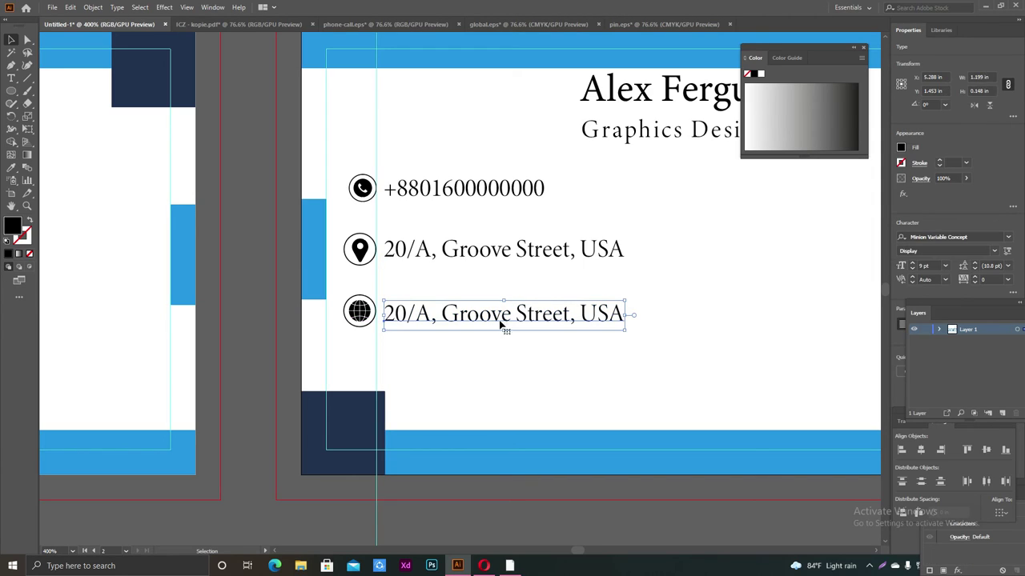
pyautogui.doubleClick(622, 317)
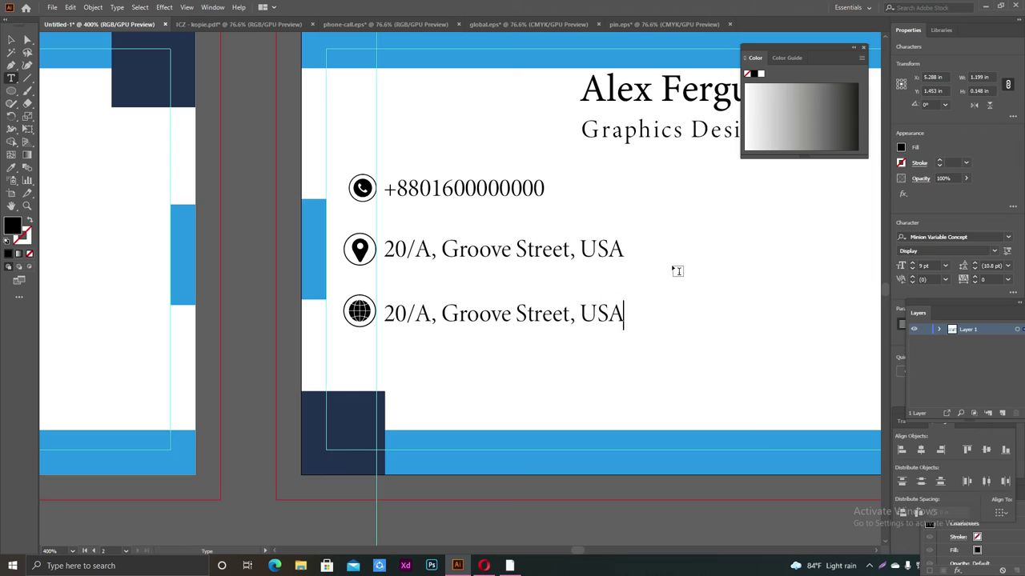
pyautogui.press('BackSpace')
pyautogui.press('BackSpace')
pyautogui.press('BackSpace')
pyautogui.press('BackSpace')
pyautogui.press('BackSpace')
pyautogui.press('BackSpace')
pyautogui.press('BackSpace')
pyautogui.press('BackSpace')
pyautogui.press('BackSpace')
pyautogui.press('BackSpace')
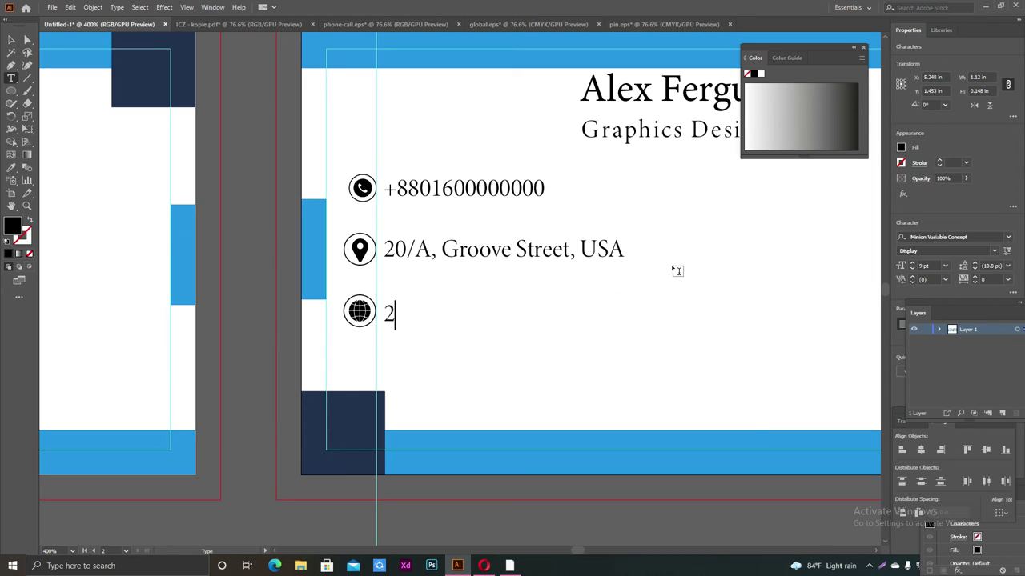
pyautogui.write('www')
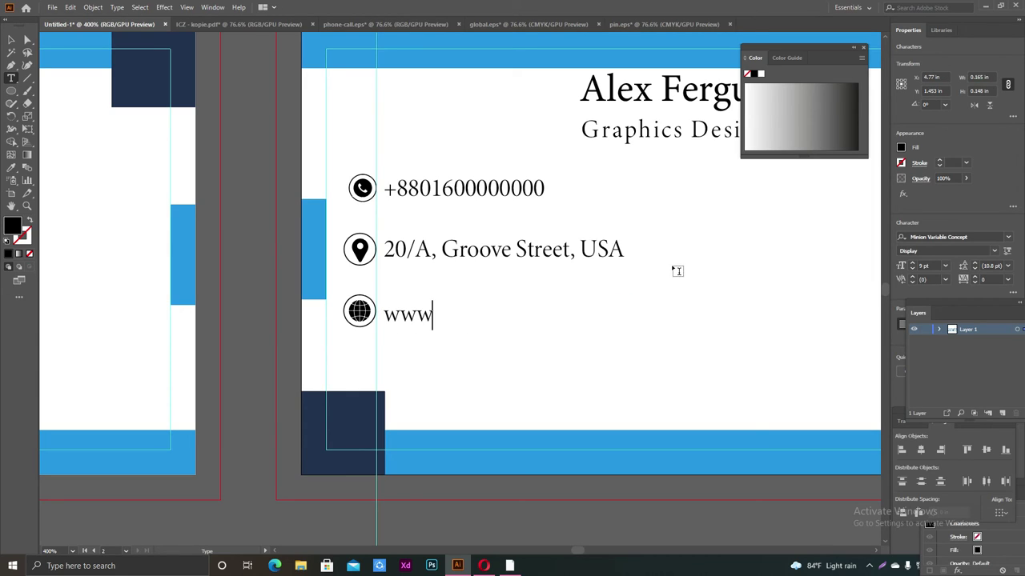
pyautogui.write('.website')
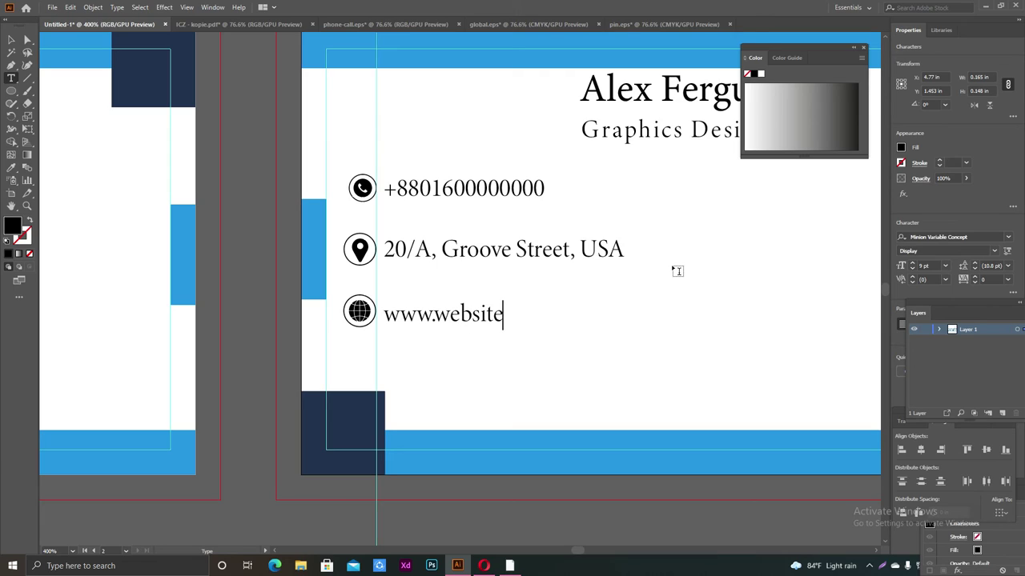
pyautogui.write('cp')
pyautogui.press('BackSpace')
pyautogui.write('om')
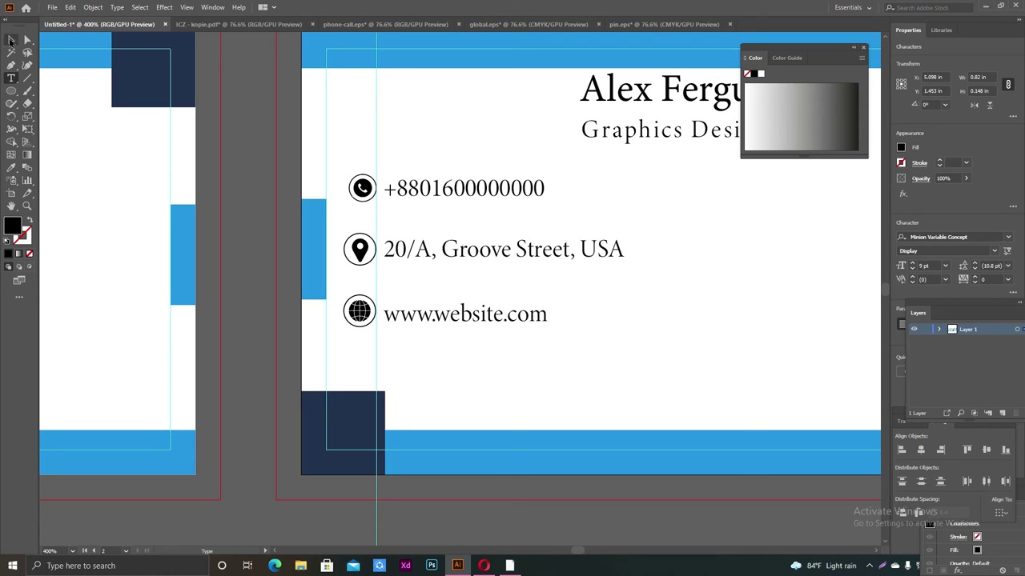
pyautogui.click(10, 40)
pyautogui.click(253, 83)
pyautogui.hotkey('ctrl', '-')
pyautogui.hotkey('ctrl', '-')
pyautogui.hotkey('ctrl', '-')
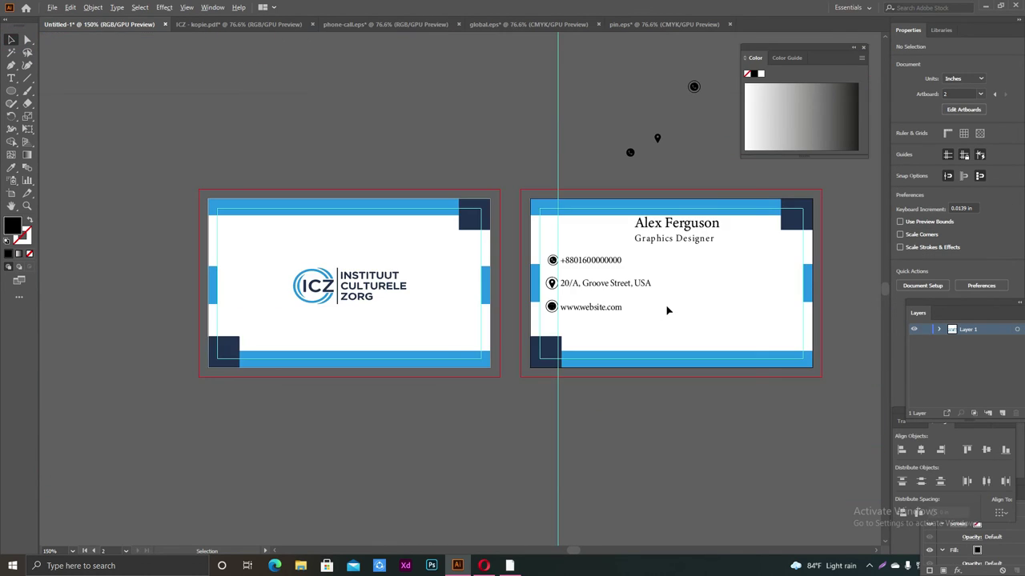
pyautogui.scroll(4, 667, 310)
pyautogui.click(438, 315)
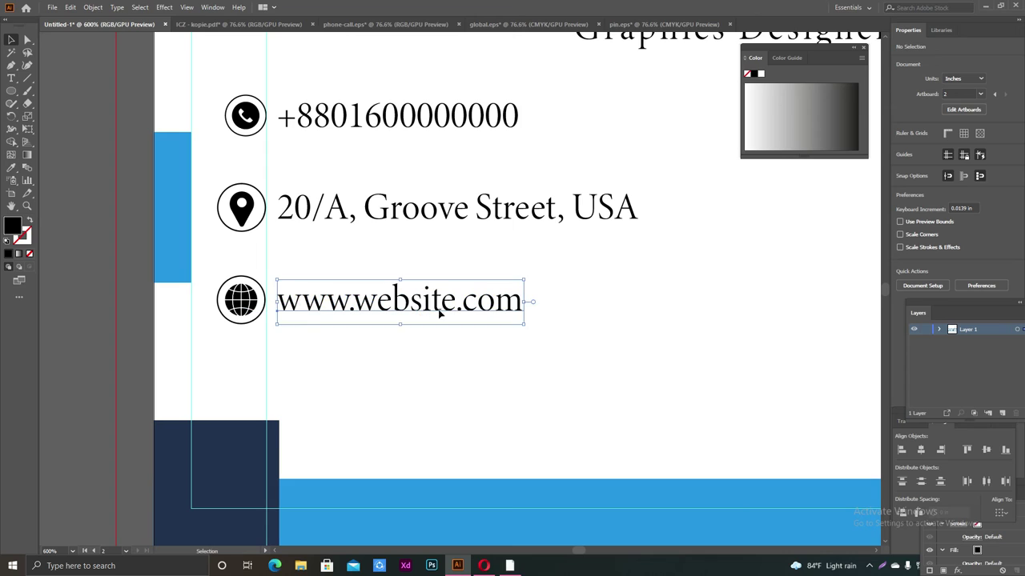
pyautogui.click(601, 264)
pyautogui.scroll(-2, 622, 277)
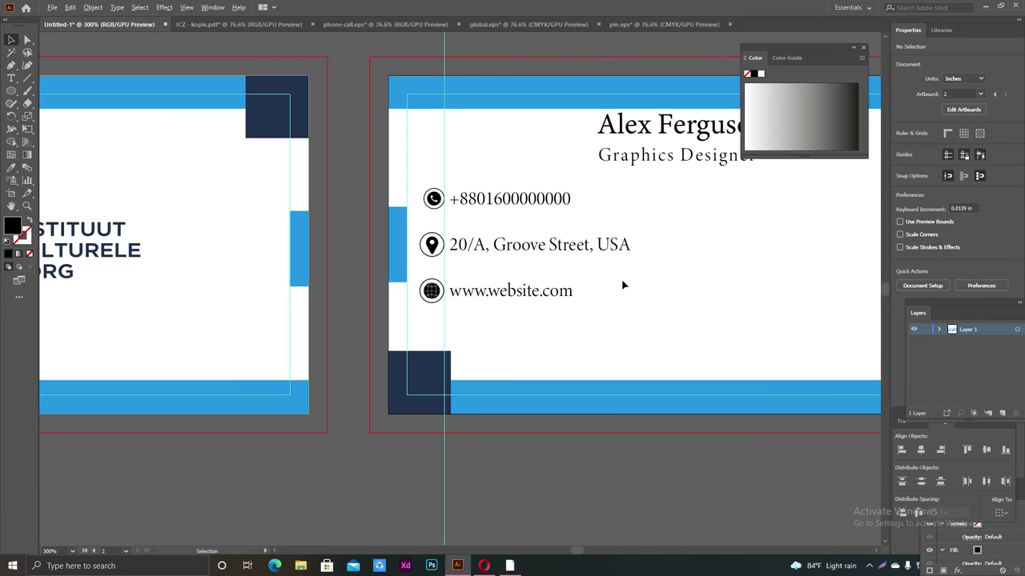
pyautogui.hscroll(3, 623, 285)
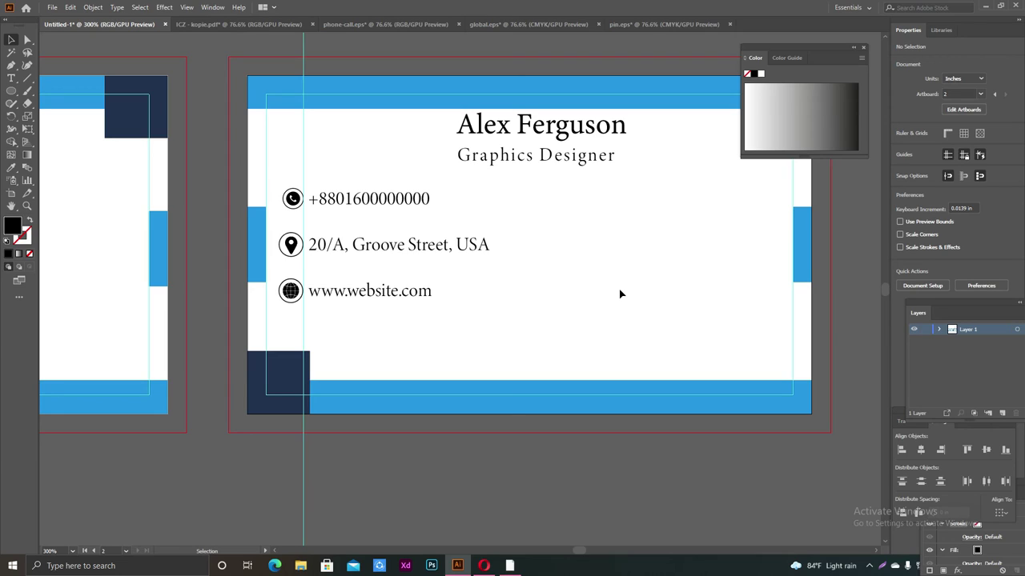
pyautogui.scroll(2, 616, 287)
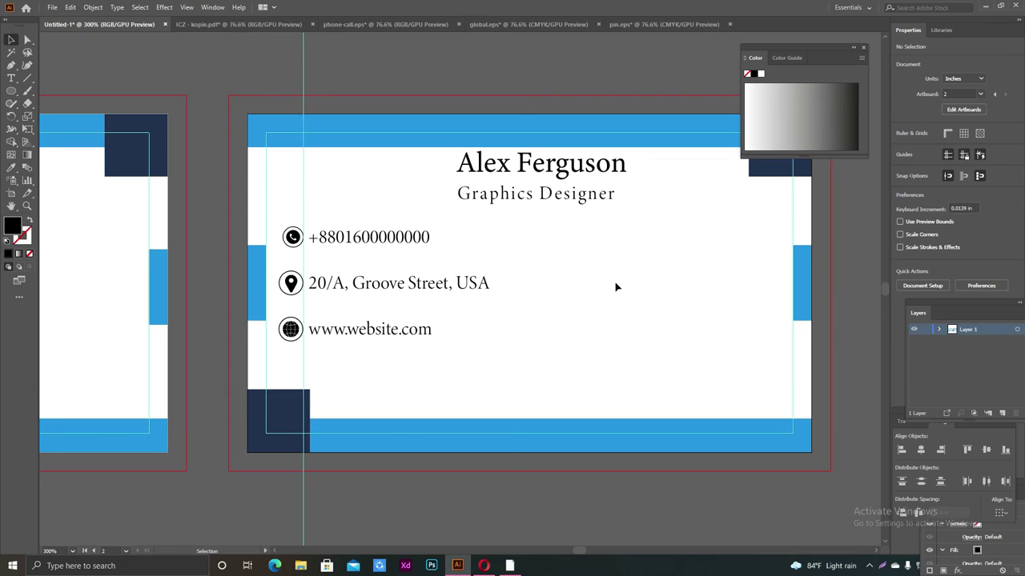
pyautogui.scroll(2, 617, 292)
pyautogui.hscroll(-2, 629, 326)
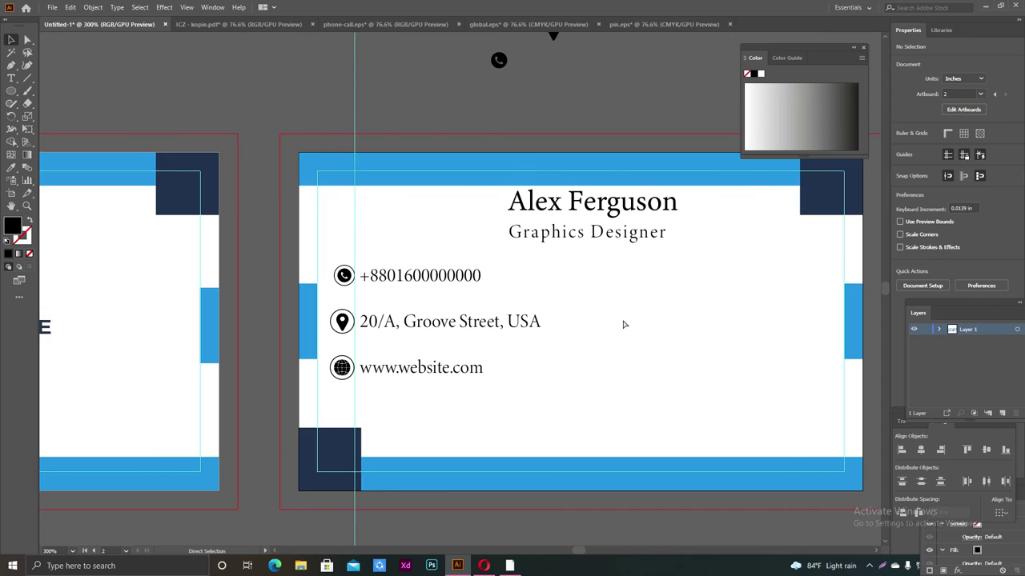
pyautogui.hscroll(2, 629, 326)
pyautogui.scroll(3, 629, 326)
pyautogui.scroll(2, 384, 120)
# Delete the leftover spare pin and phone icons above the card
pyautogui.moveTo(384, 119); pyautogui.dragTo(545, 229)
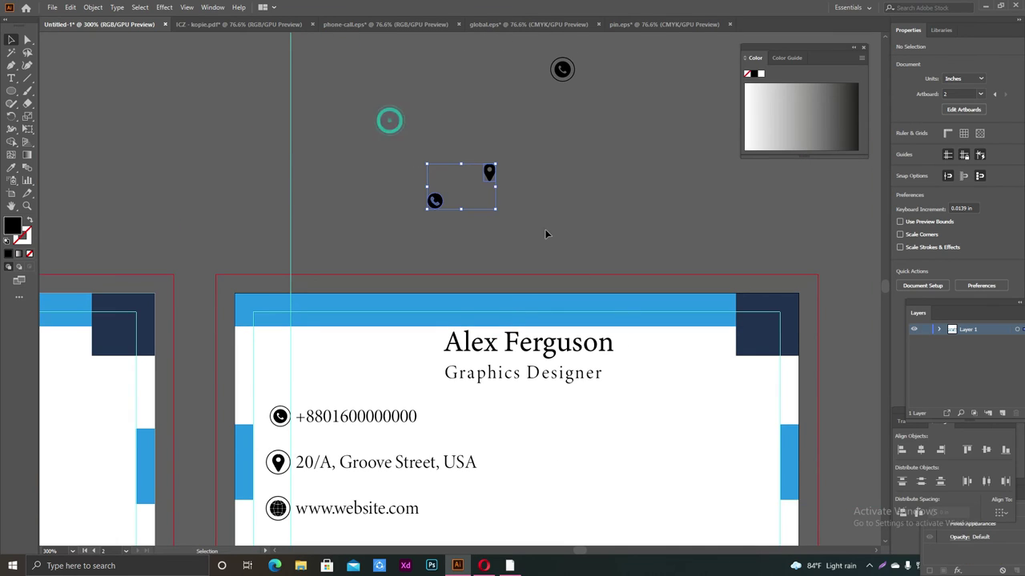
pyautogui.press('Delete')
pyautogui.moveTo(519, 51); pyautogui.dragTo(648, 135)
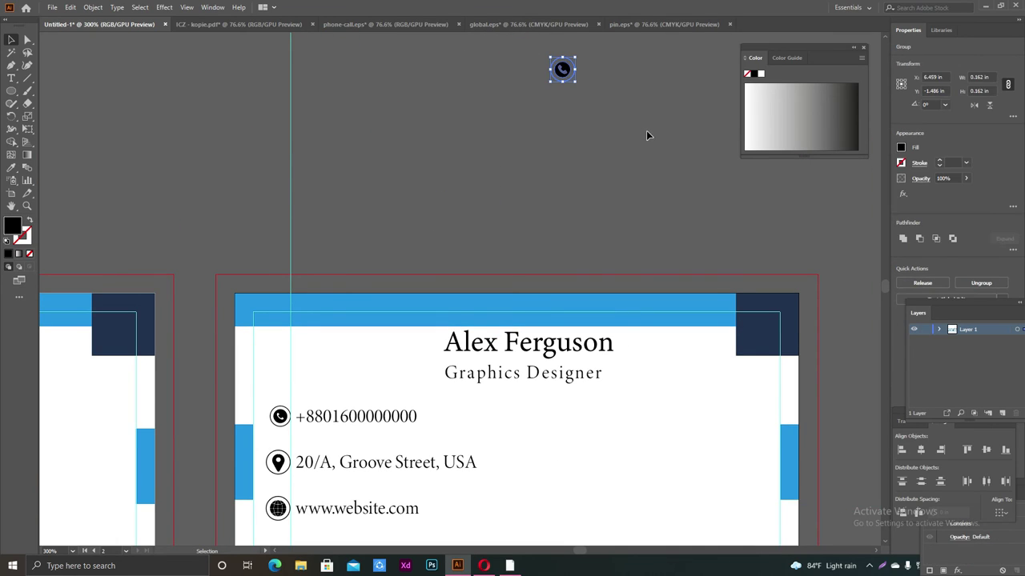
pyautogui.press('Delete')
pyautogui.scroll(-2, 625, 184)
pyautogui.scroll(-3, 615, 205)
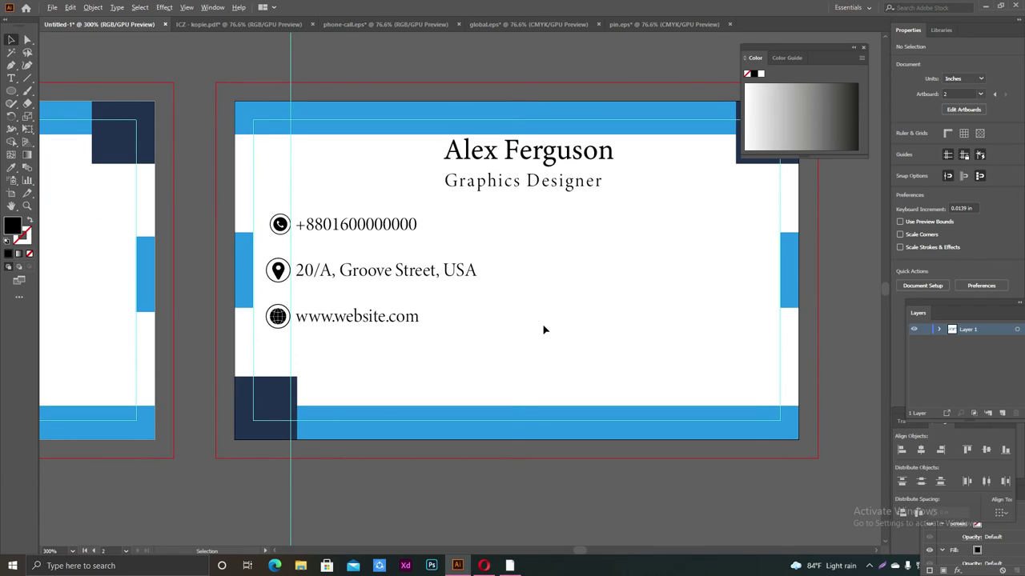
# Group the three contact lines, enlarge the block slightly, and shift it right and down
pyautogui.moveTo(274, 181); pyautogui.dragTo(413, 355)
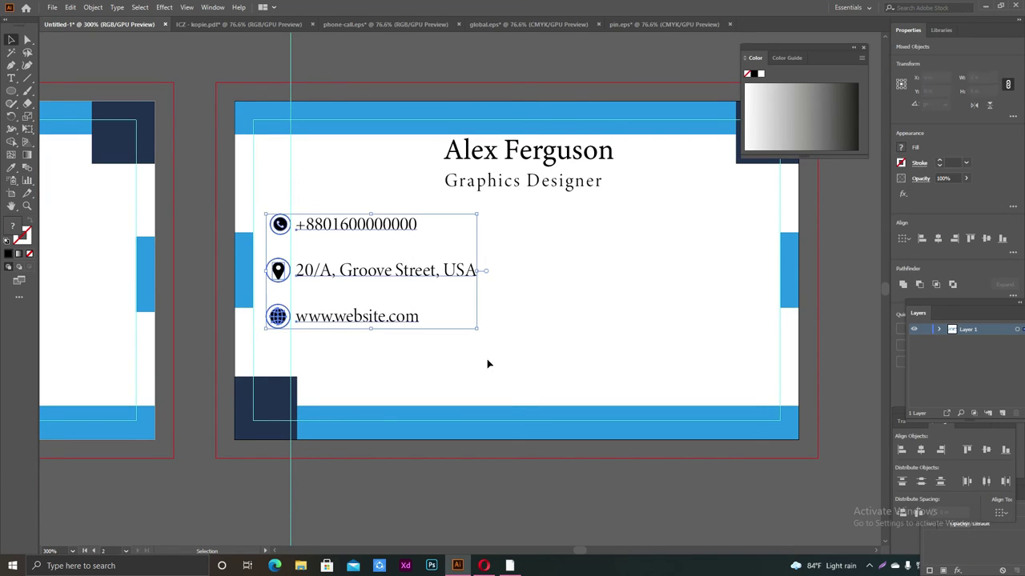
pyautogui.press('a')
pyautogui.press('v')
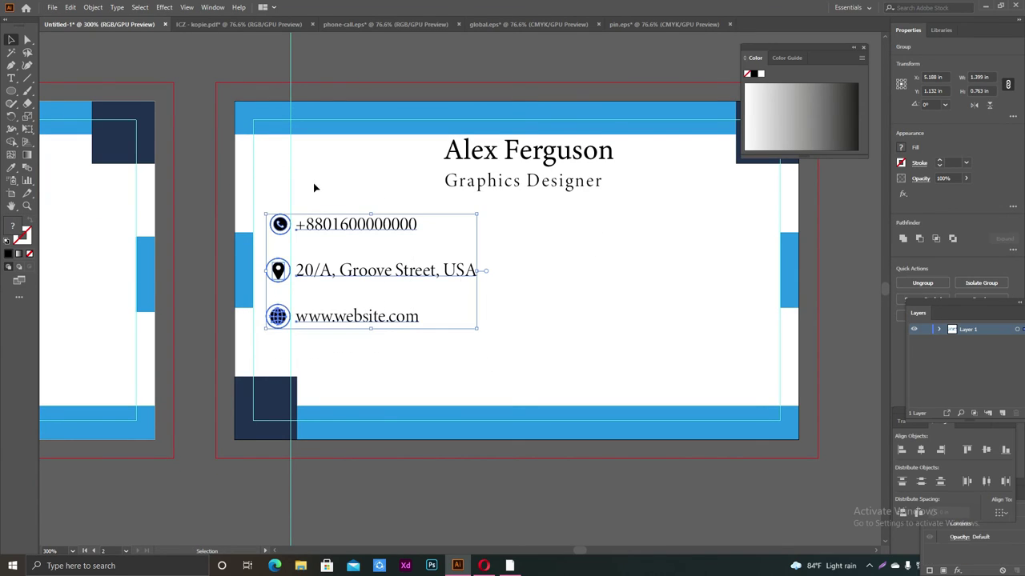
pyautogui.moveTo(477, 329); pyautogui.dragTo(486, 334)
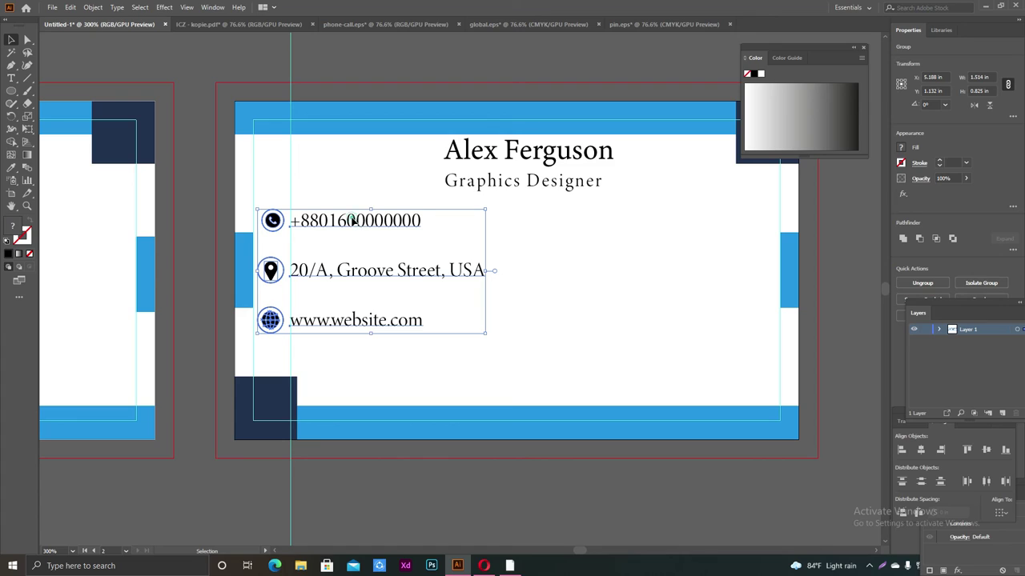
pyautogui.moveTo(353, 221); pyautogui.dragTo(370, 230)
# Unlock the guides and delete the vertical guide crossing the card back
pyautogui.click(561, 253)
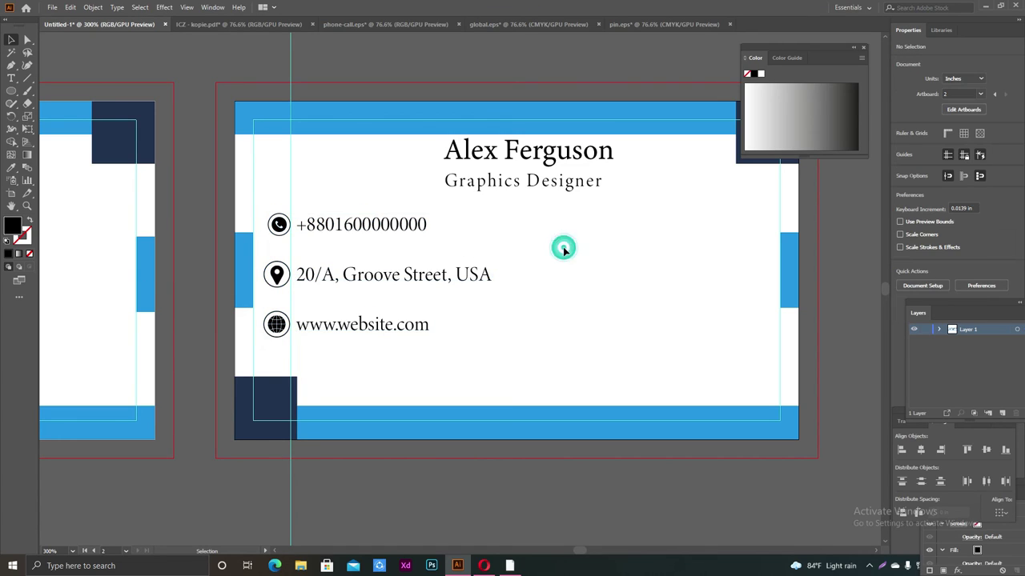
pyautogui.keyDown('alt'); pyautogui.scroll(-1, 599, 291); pyautogui.keyUp('alt')
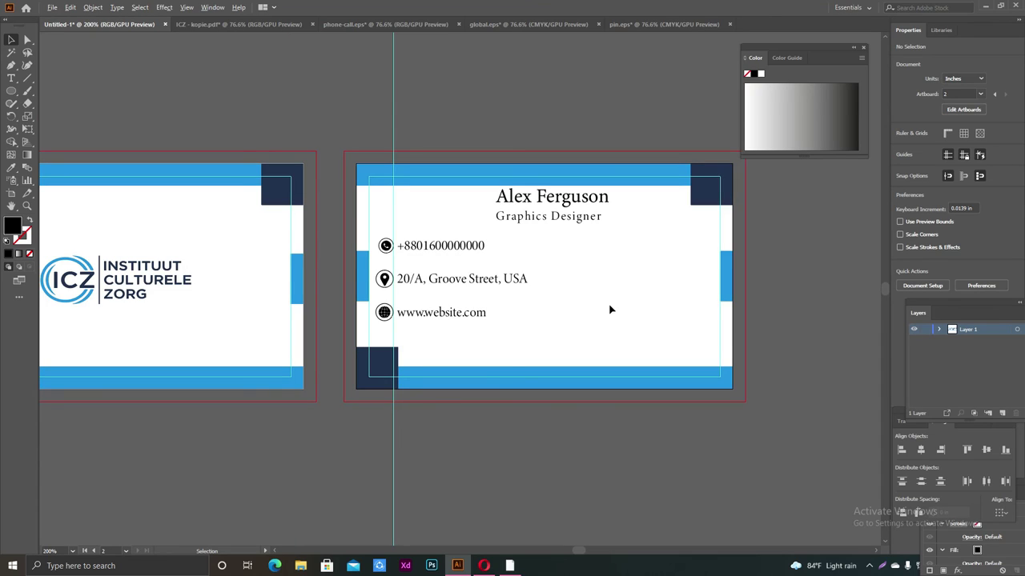
pyautogui.hscroll(-2, 609, 304)
pyautogui.hscroll(2, 610, 301)
pyautogui.hscroll(1, 613, 298)
pyautogui.click(590, 297)
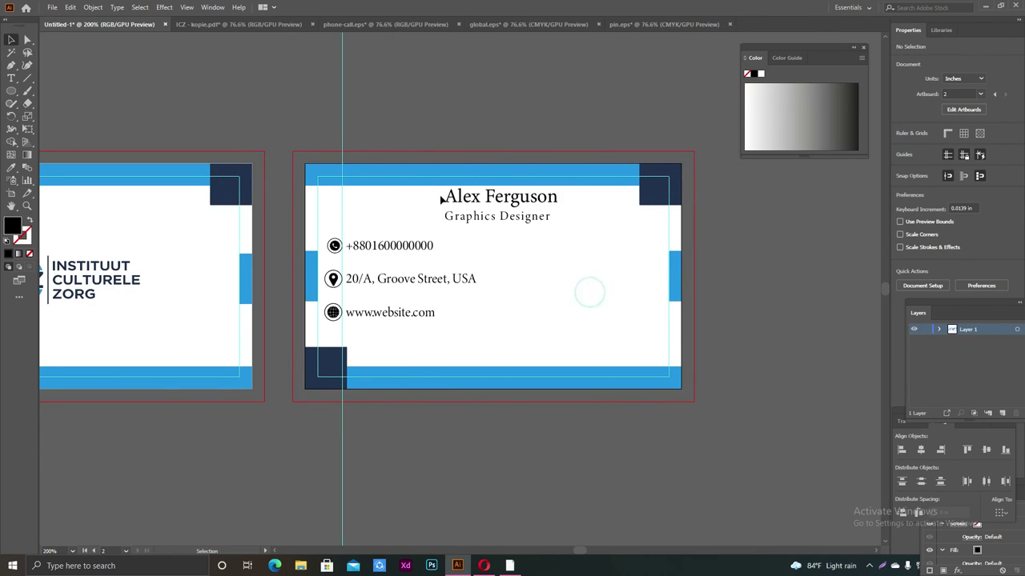
pyautogui.click(304, 67)
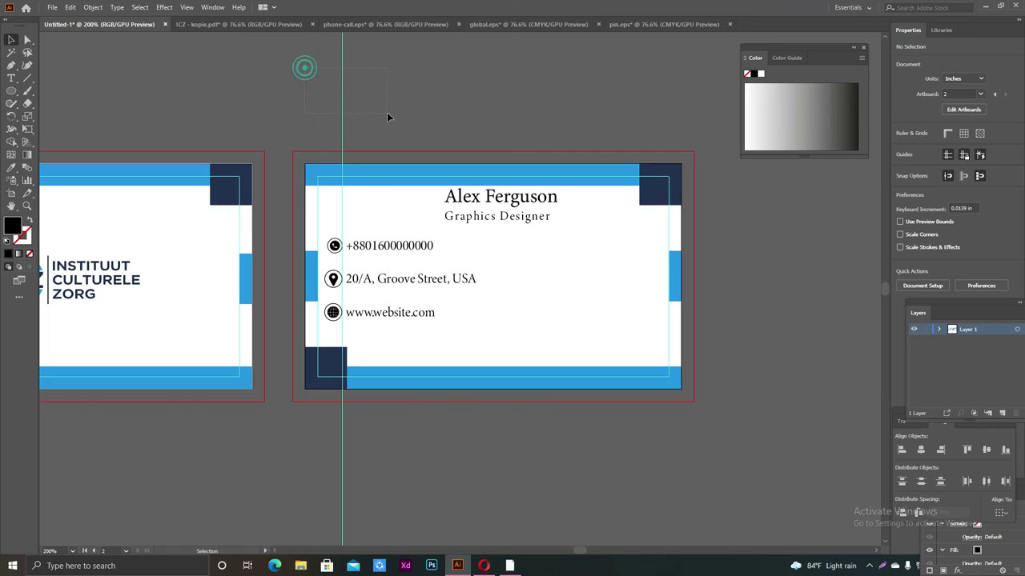
pyautogui.rightClick(342, 57)
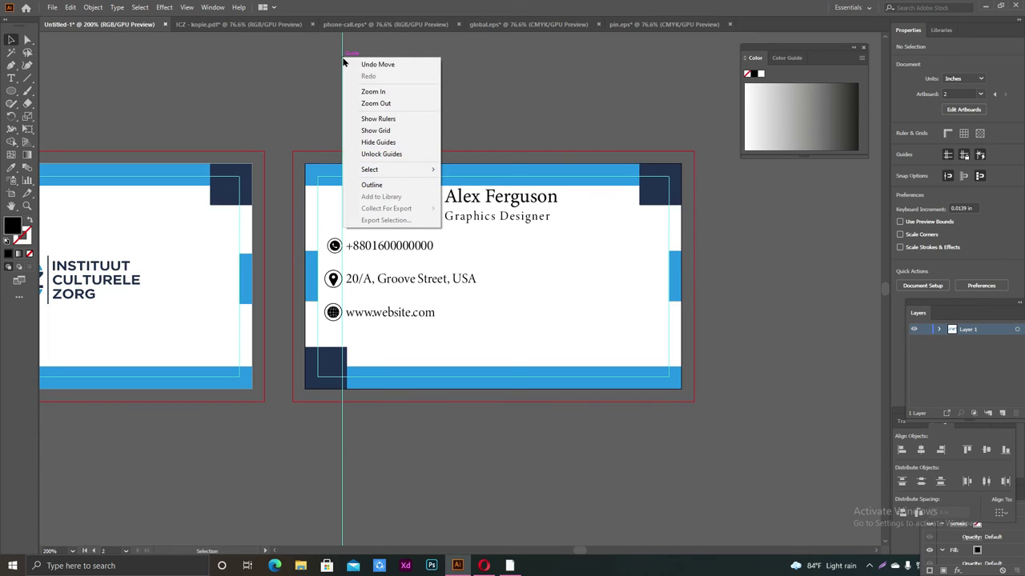
pyautogui.click(392, 154)
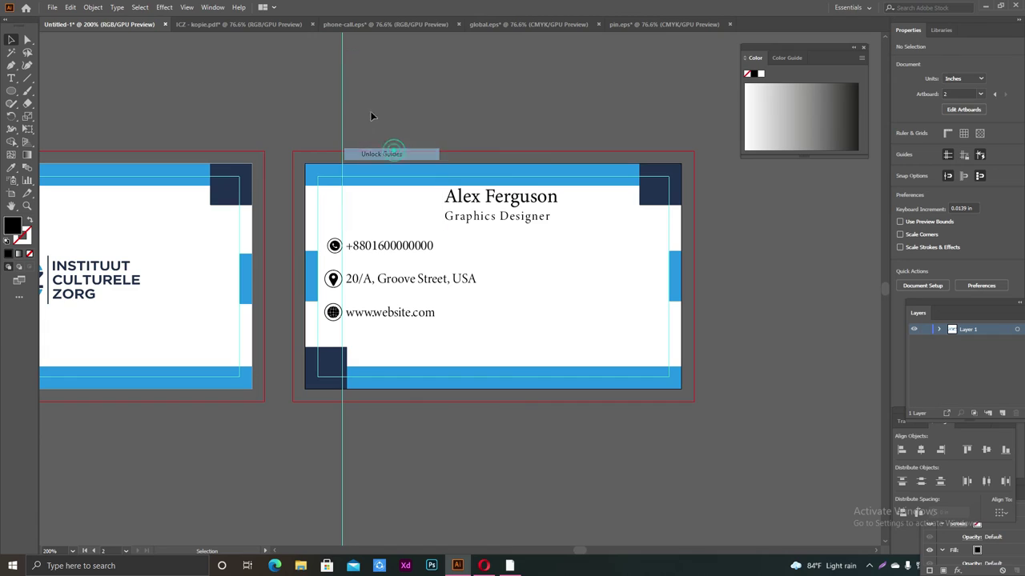
pyautogui.moveTo(304, 69); pyautogui.dragTo(352, 88)
pyautogui.press('Delete')
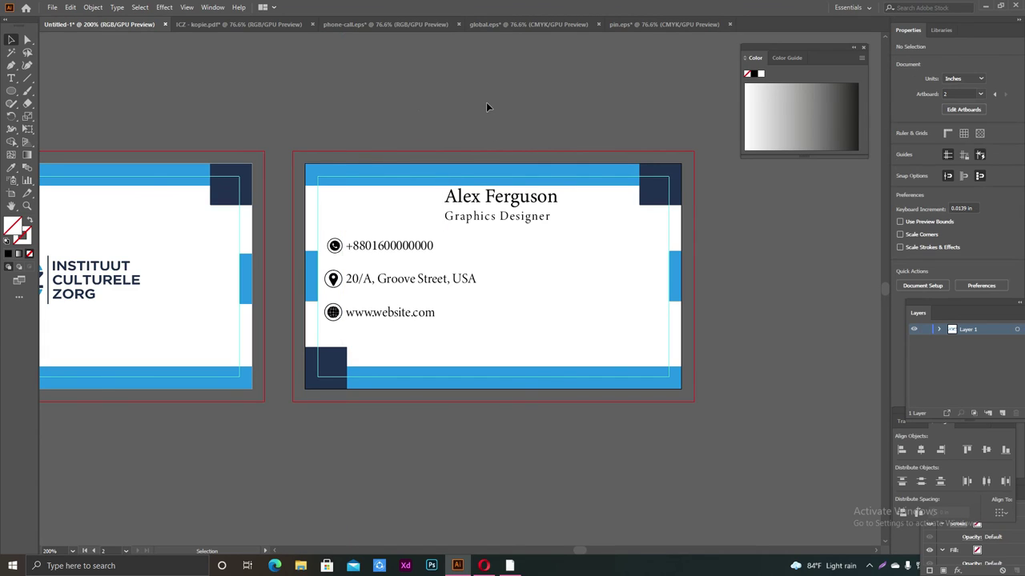
# Lock the remaining guides again
pyautogui.click(668, 227)
pyautogui.rightClick(669, 228)
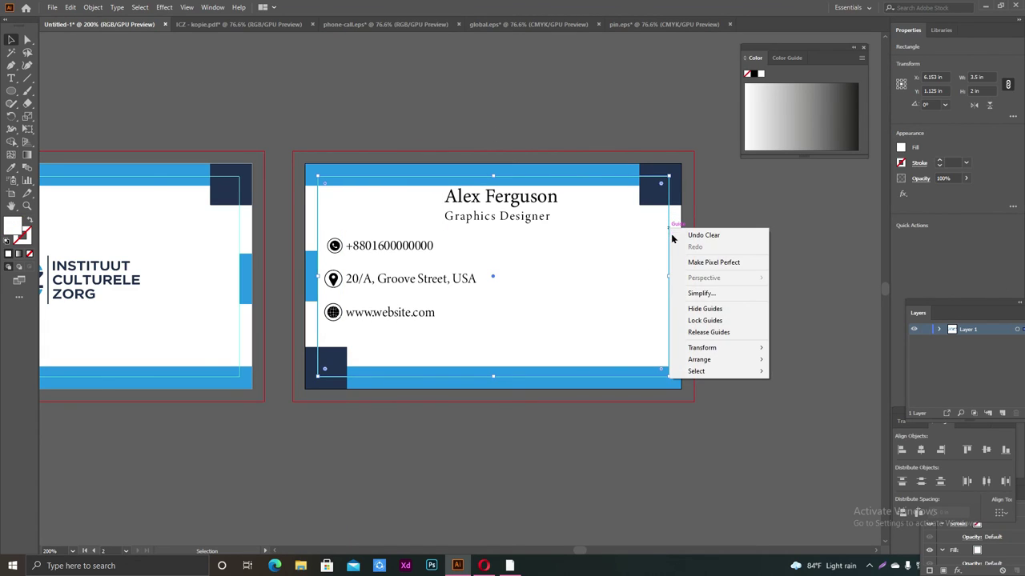
pyautogui.click(743, 322)
pyautogui.click(775, 262)
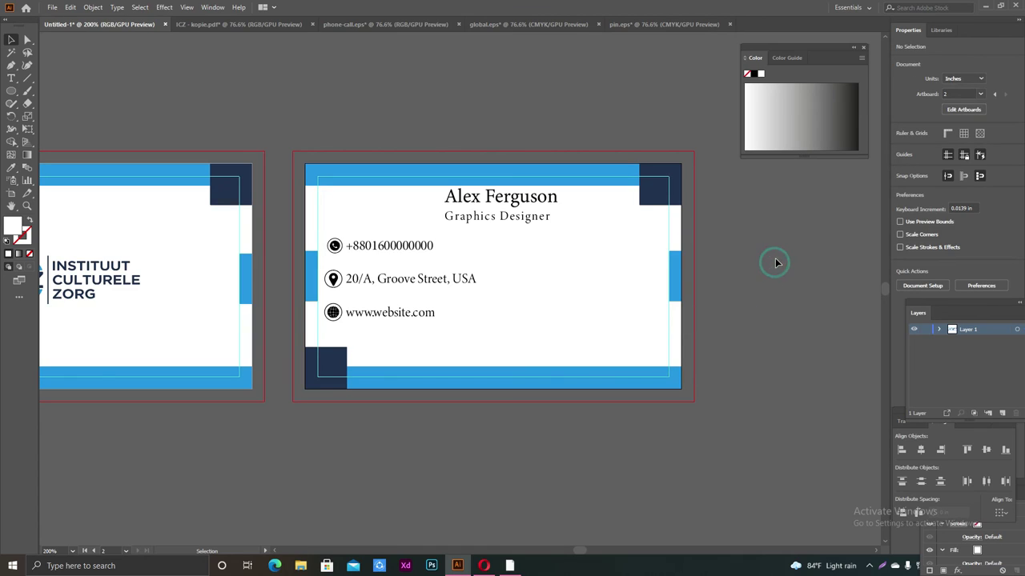
# Scale the front card's ICZ logo down to about 1.499 × 0.48 in and select it
pyautogui.scroll(1, 766, 275)
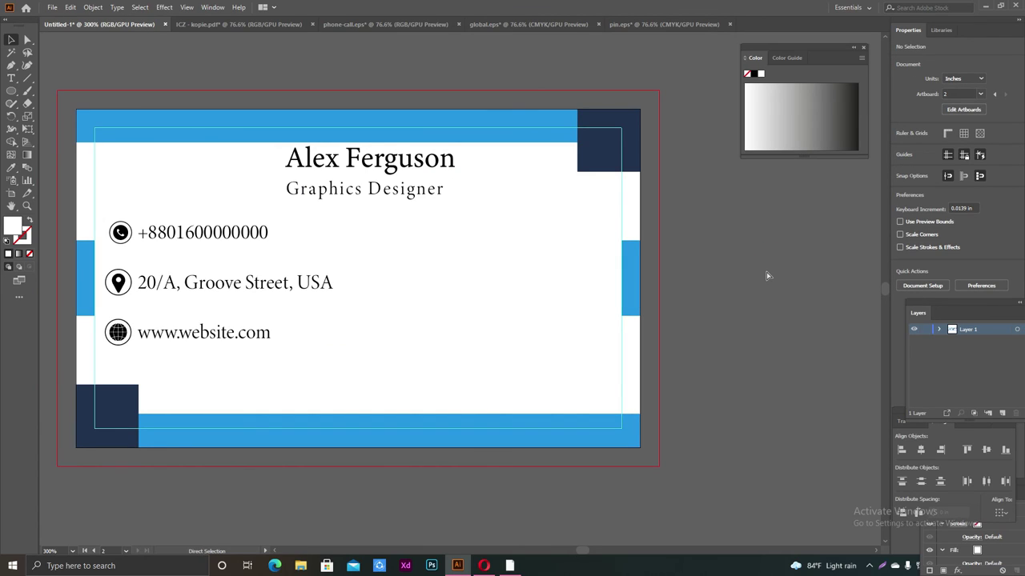
pyautogui.hscroll(-1, 766, 274)
pyautogui.hscroll(-1, 766, 276)
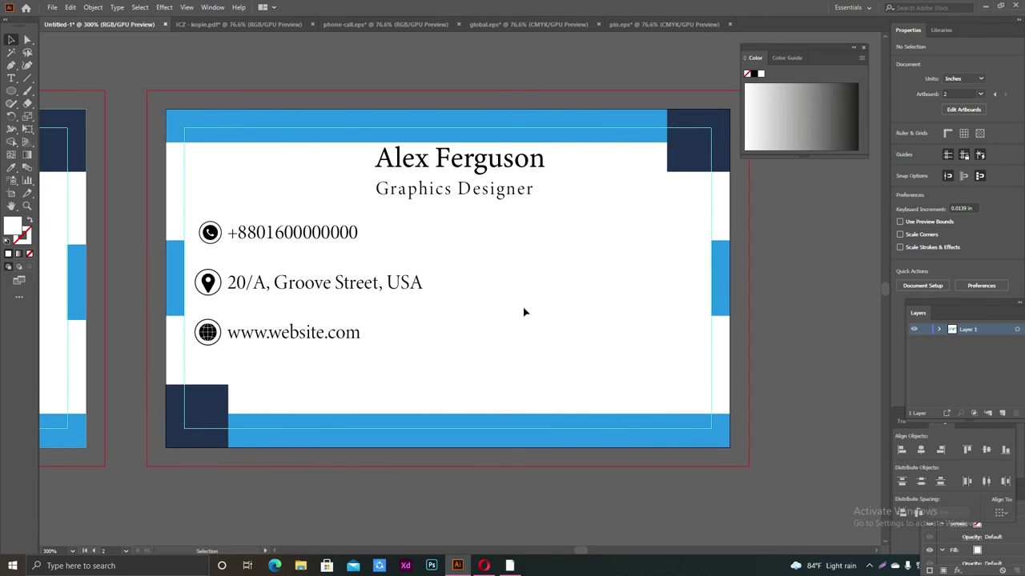
pyautogui.moveTo(522, 331); pyautogui.dragTo(562, 307)
pyautogui.scroll(2, 494, 289)
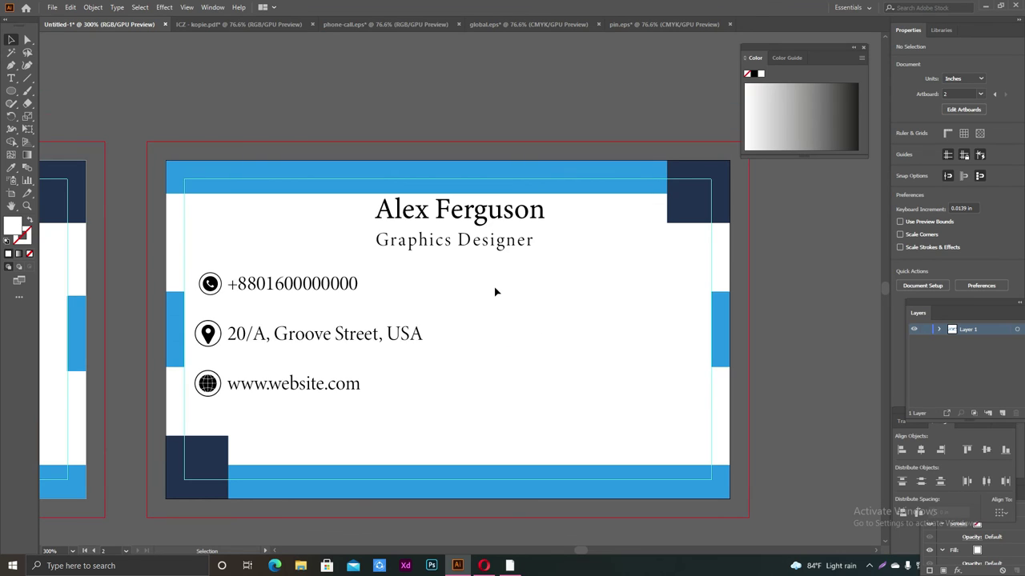
pyautogui.hscroll(1, 494, 291)
pyautogui.hscroll(-5, 494, 291)
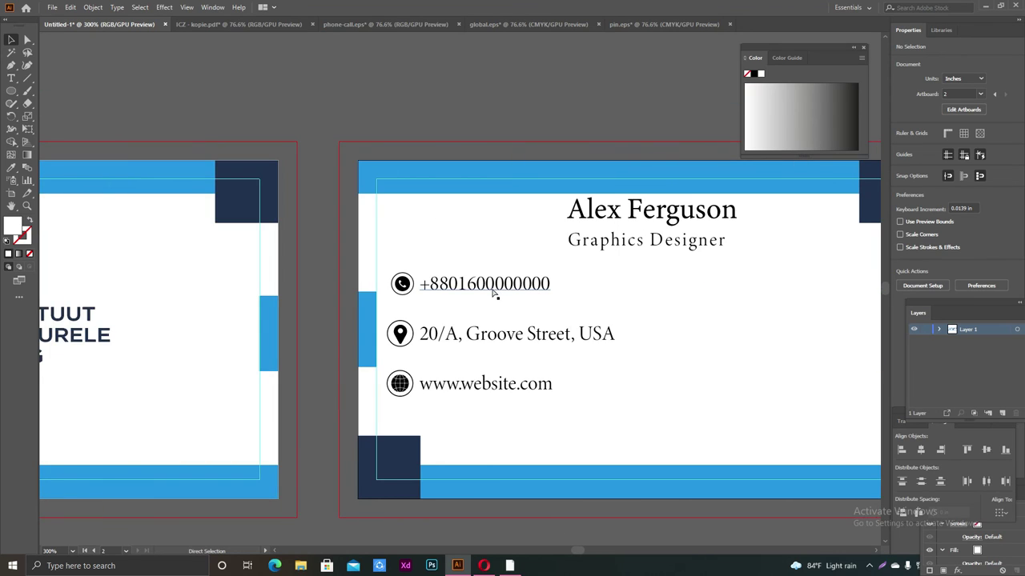
pyautogui.hscroll(-2, 494, 294)
pyautogui.scroll(-1, 494, 293)
pyautogui.moveTo(74, 288); pyautogui.dragTo(325, 393)
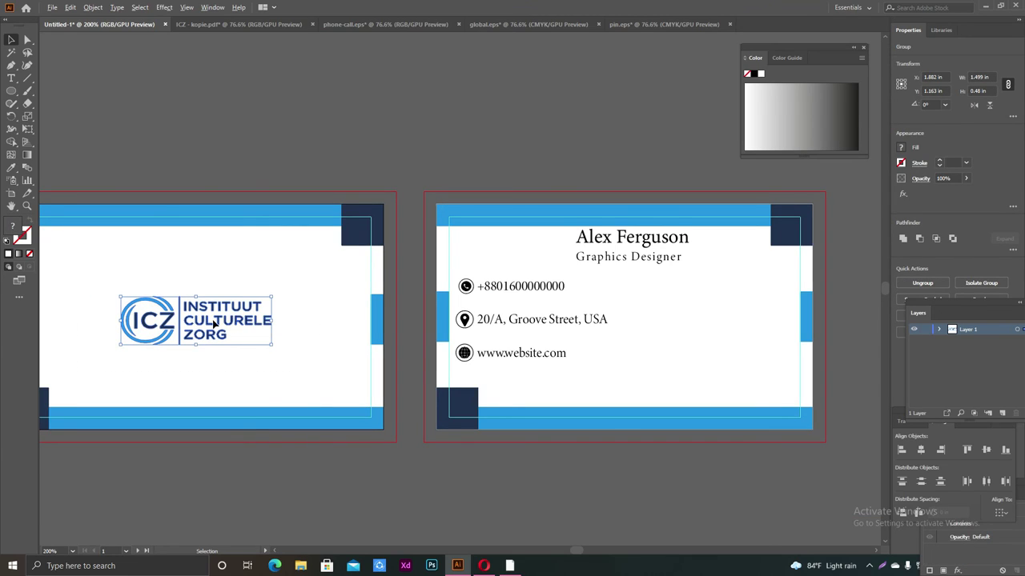
# Copy the ICZ logo from the front card onto the card back
pyautogui.keyDown('shift'); pyautogui.click(604, 320); pyautogui.keyUp('shift')
pyautogui.click(346, 103)
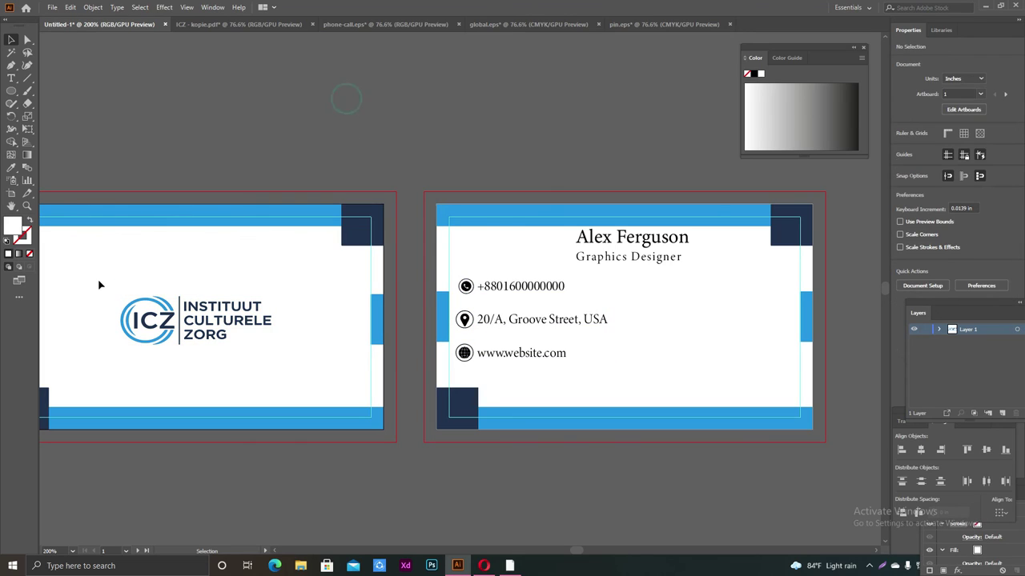
pyautogui.moveTo(85, 274); pyautogui.dragTo(253, 389)
pyautogui.moveTo(227, 326); pyautogui.dragTo(724, 380)
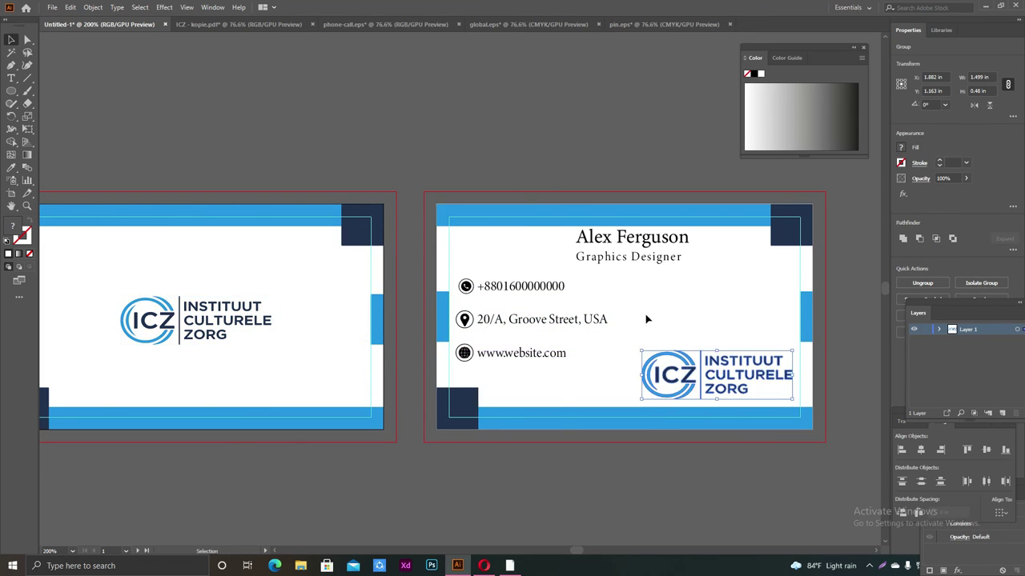
pyautogui.click(645, 313)
pyautogui.hscroll(3, 553, 275)
pyautogui.hscroll(3, 494, 263)
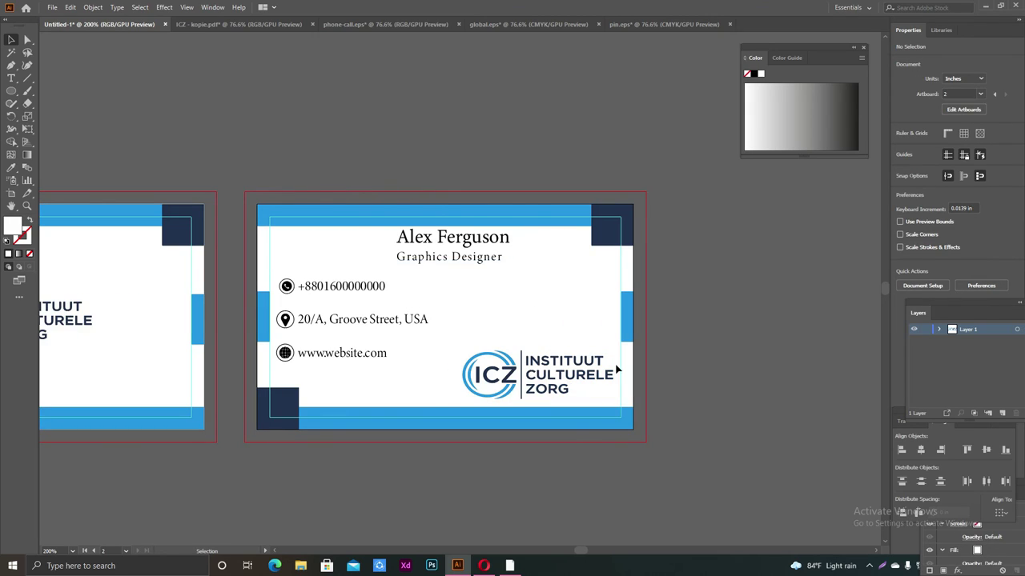
# Shrink the copied logo and position it in the card back's bottom-right corner
pyautogui.moveTo(448, 301)
pyautogui.mouseDown()
pyautogui.moveTo(615, 402)
pyautogui.moveTo(578, 394)
pyautogui.mouseUp()
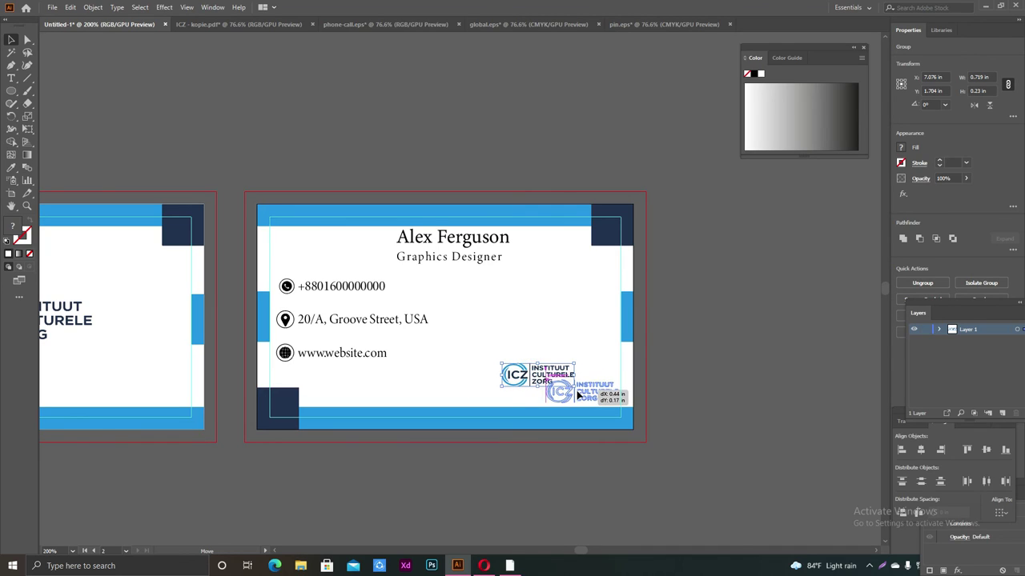
pyautogui.moveTo(578, 394)
pyautogui.mouseDown()
pyautogui.moveTo(586, 373)
pyautogui.moveTo(617, 385)
pyautogui.moveTo(594, 394)
pyautogui.mouseUp()
pyautogui.click(744, 337)
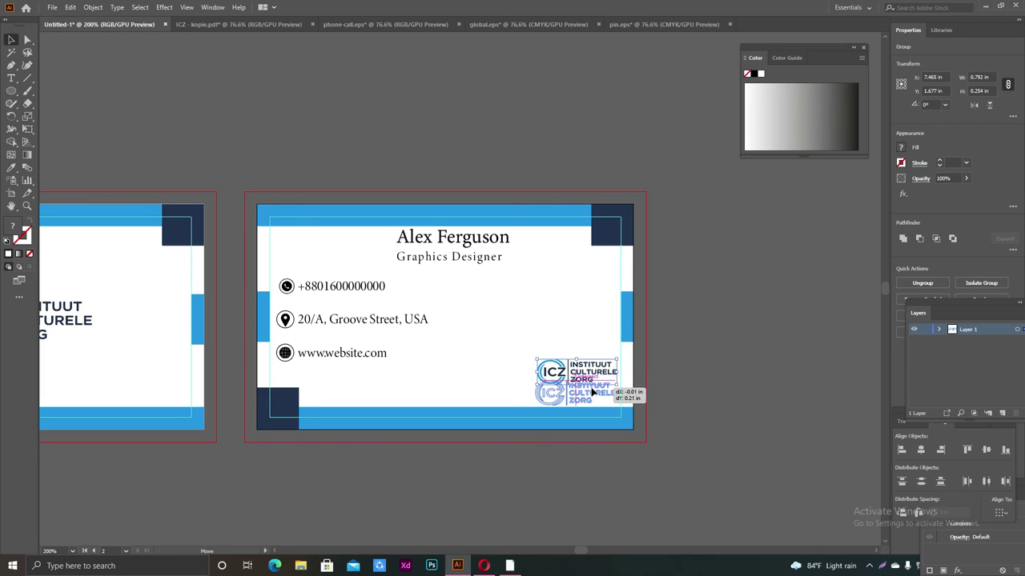
pyautogui.moveTo(594, 394); pyautogui.dragTo(594, 391)
pyautogui.click(692, 354)
pyautogui.scroll(3, 685, 365)
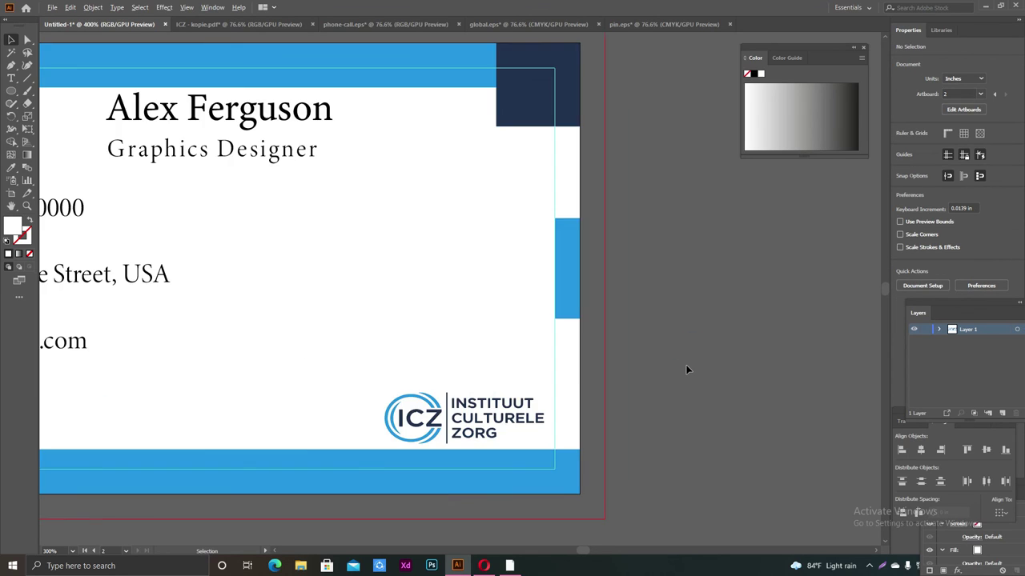
pyautogui.hscroll(-2, 683, 363)
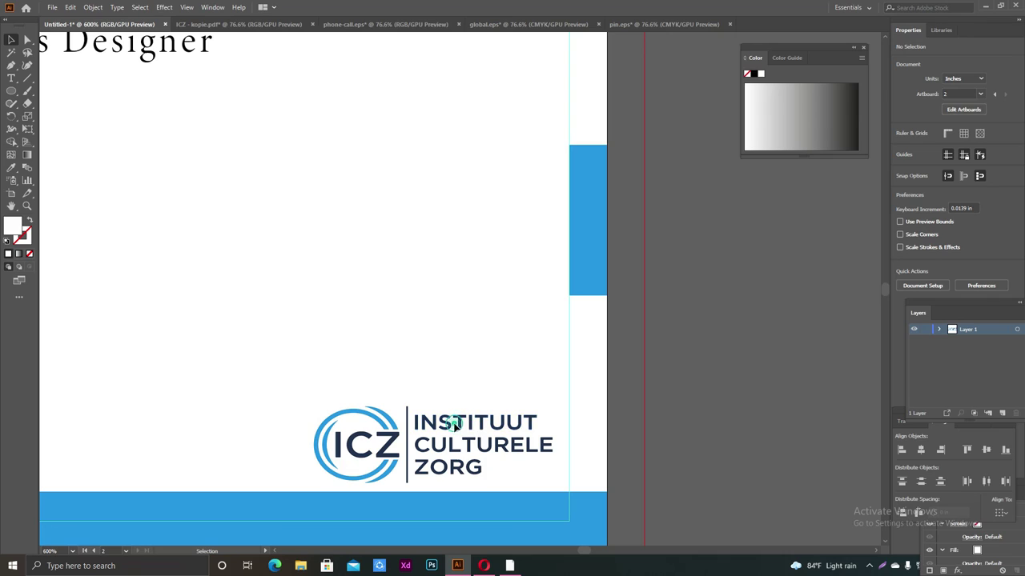
pyautogui.moveTo(452, 422); pyautogui.dragTo(466, 429)
pyautogui.click(717, 338)
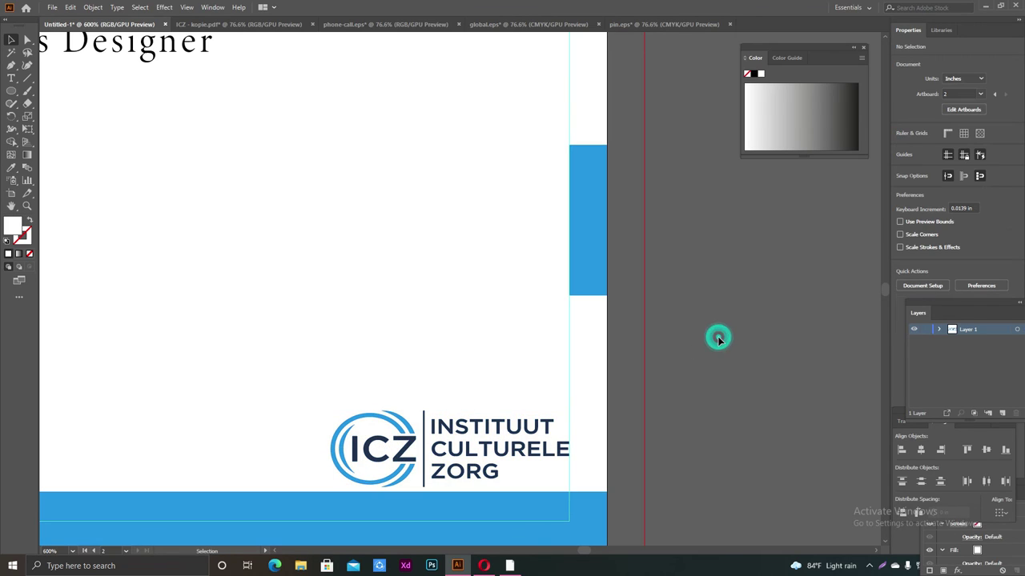
pyautogui.scroll(-1, 704, 333)
pyautogui.scroll(-2, 703, 344)
pyautogui.scroll(1, 703, 356)
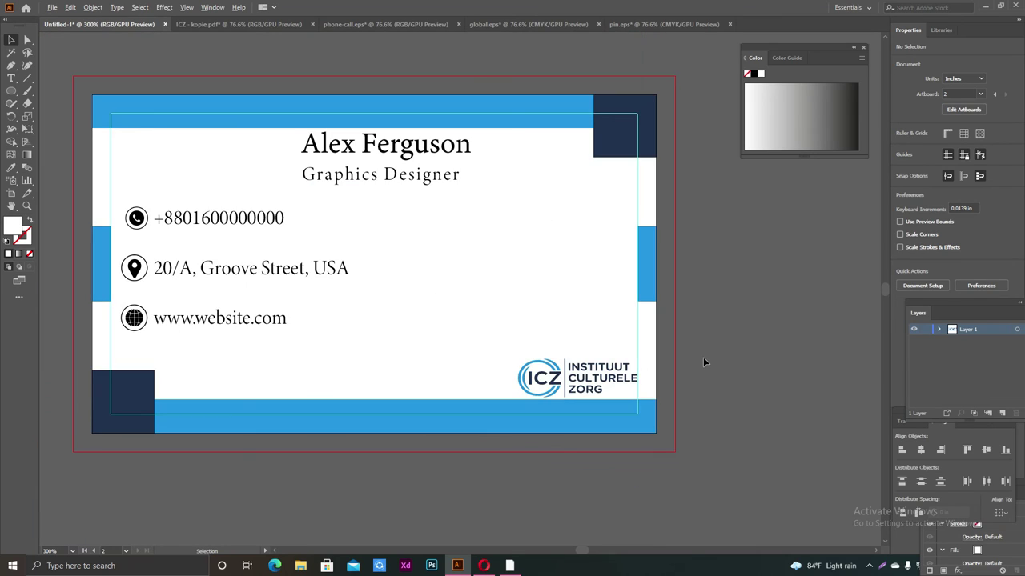
pyautogui.scroll(-1, 712, 360)
pyautogui.hscroll(-1, 720, 360)
pyautogui.hscroll(-1, 721, 360)
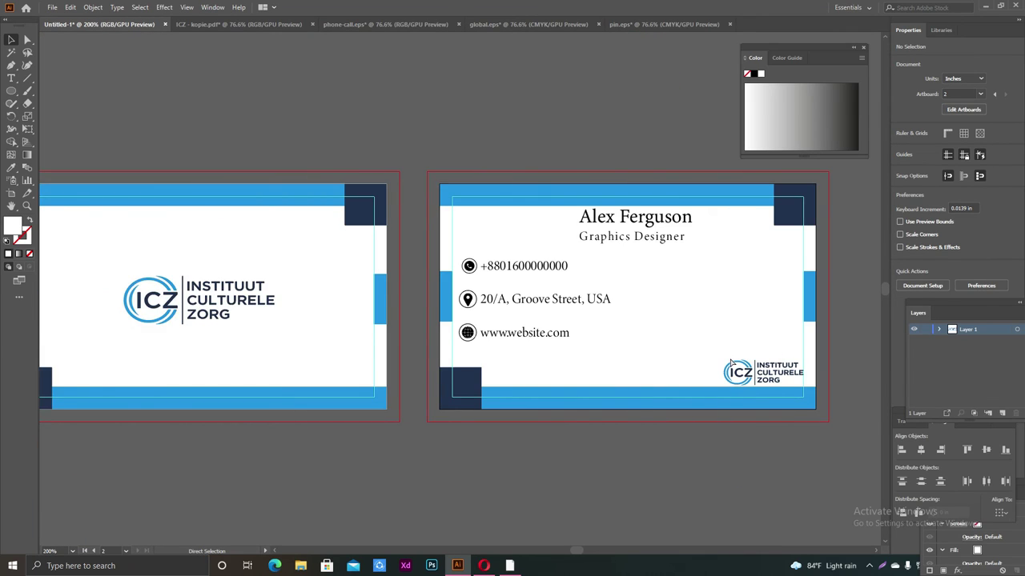
pyautogui.hscroll(-1, 729, 362)
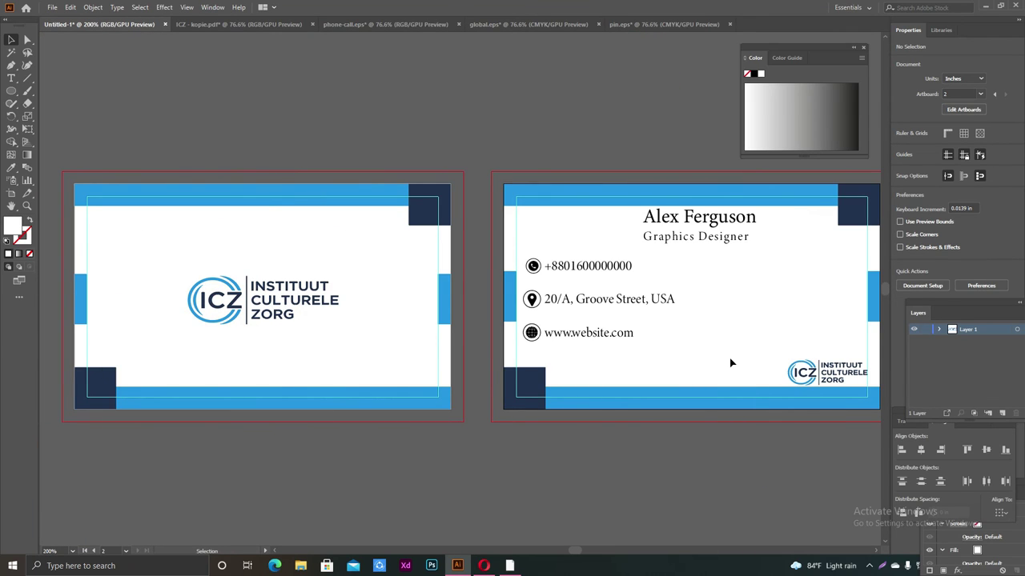
pyautogui.hscroll(1, 730, 363)
pyautogui.hscroll(1, 730, 363)
pyautogui.scroll(-1, 730, 364)
pyautogui.hscroll(1, 730, 363)
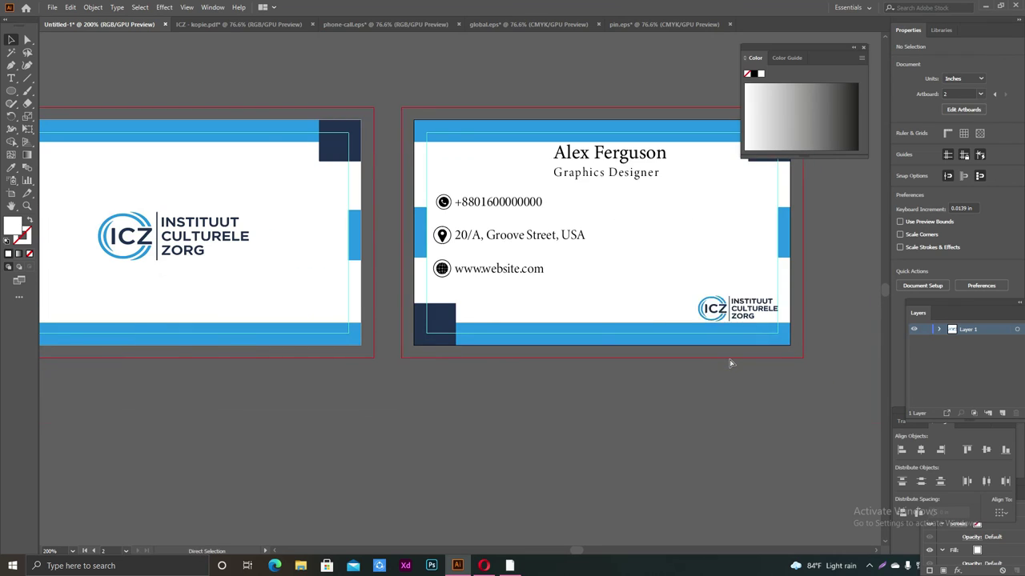
pyautogui.hscroll(2, 729, 362)
pyautogui.scroll(2, 728, 360)
pyautogui.scroll(1, 729, 360)
pyautogui.hscroll(-1, 729, 361)
pyautogui.hscroll(-2, 729, 360)
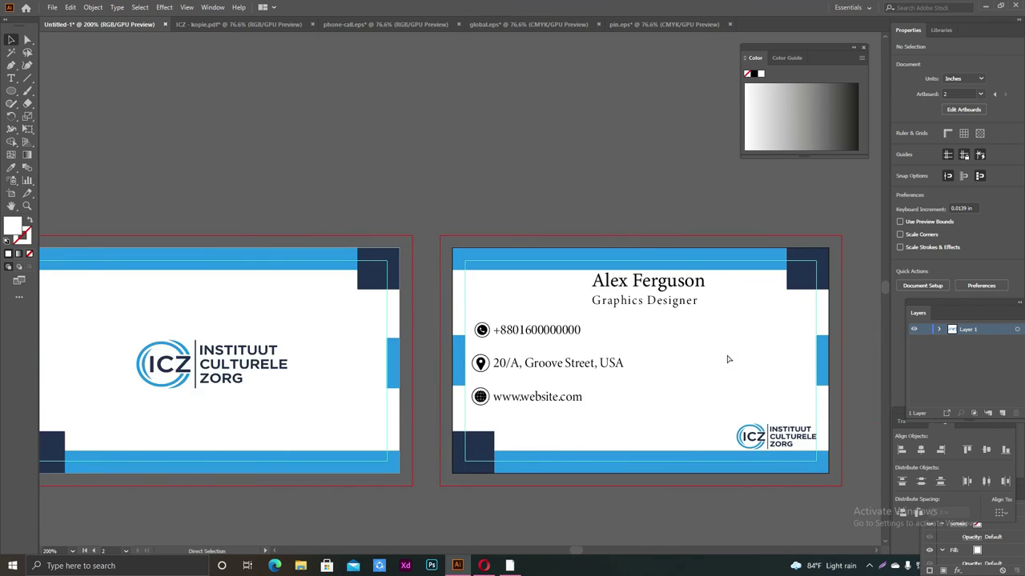
pyautogui.hscroll(-1, 728, 359)
pyautogui.hscroll(-1, 727, 359)
pyautogui.scroll(-1, 728, 360)
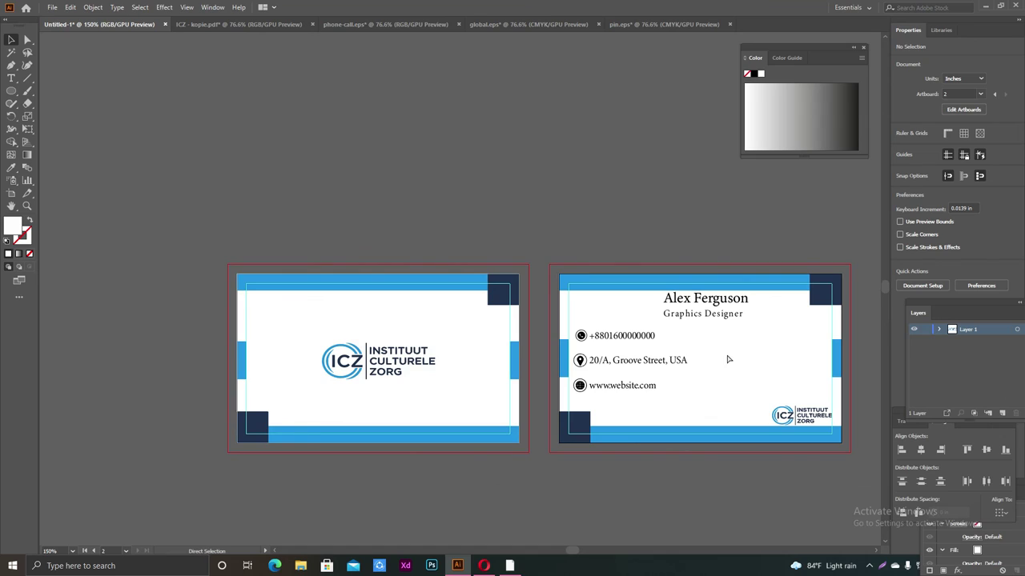
pyautogui.hscroll(1, 728, 360)
pyautogui.hscroll(1, 727, 359)
pyautogui.scroll(-1, 788, 268)
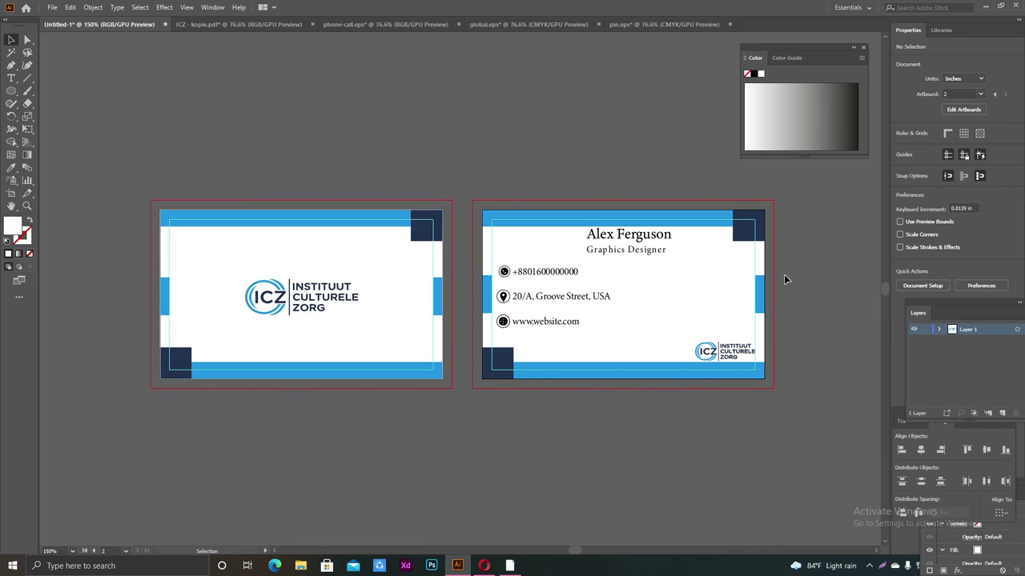
pyautogui.hscroll(-1, 784, 274)
pyautogui.hscroll(1, 785, 280)
pyautogui.hscroll(1, 786, 290)
pyautogui.hscroll(-1, 811, 345)
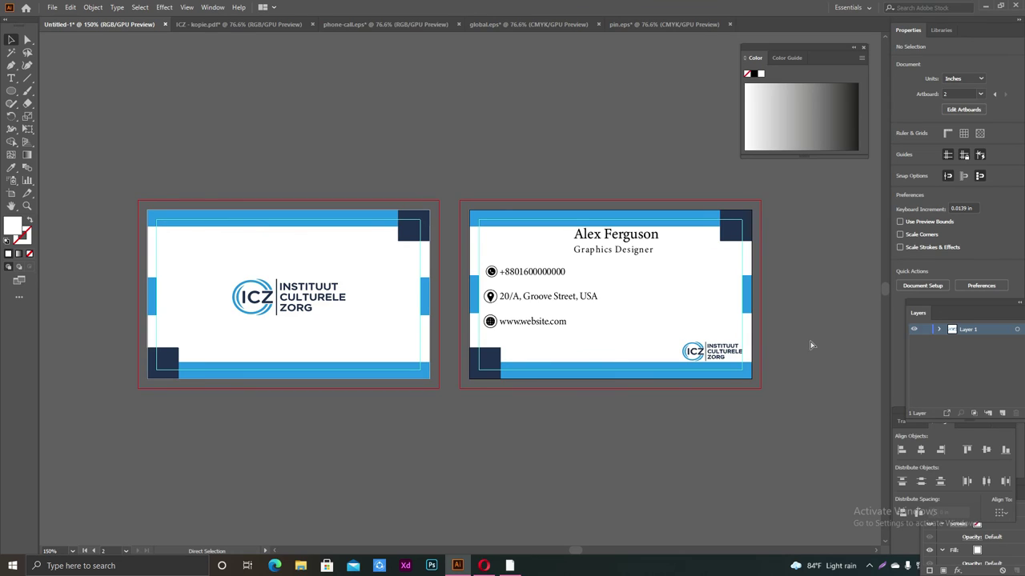
pyautogui.hscroll(-1, 810, 345)
pyautogui.hscroll(-3, 811, 345)
pyautogui.hscroll(6, 810, 345)
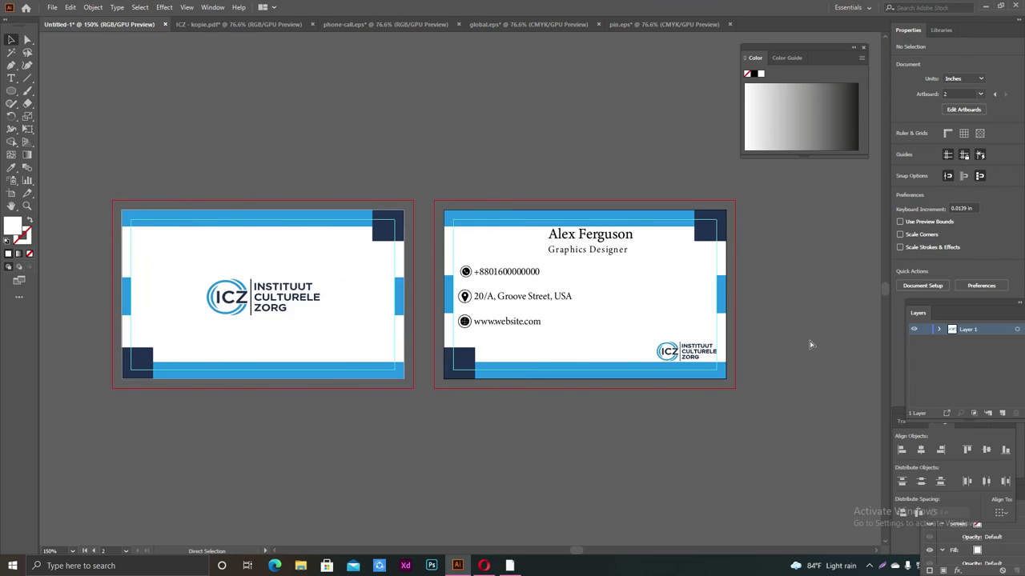